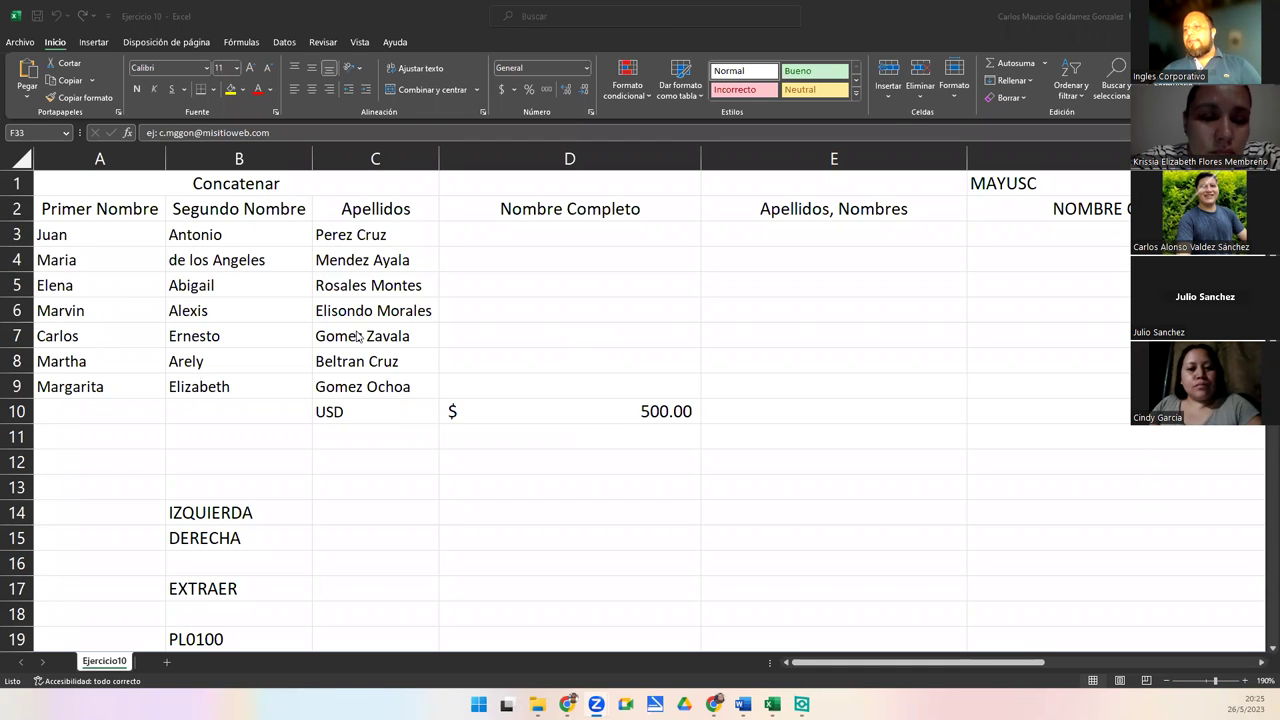
scroll(418, 374, down, 5)
scroll(418, 374, up, 5)
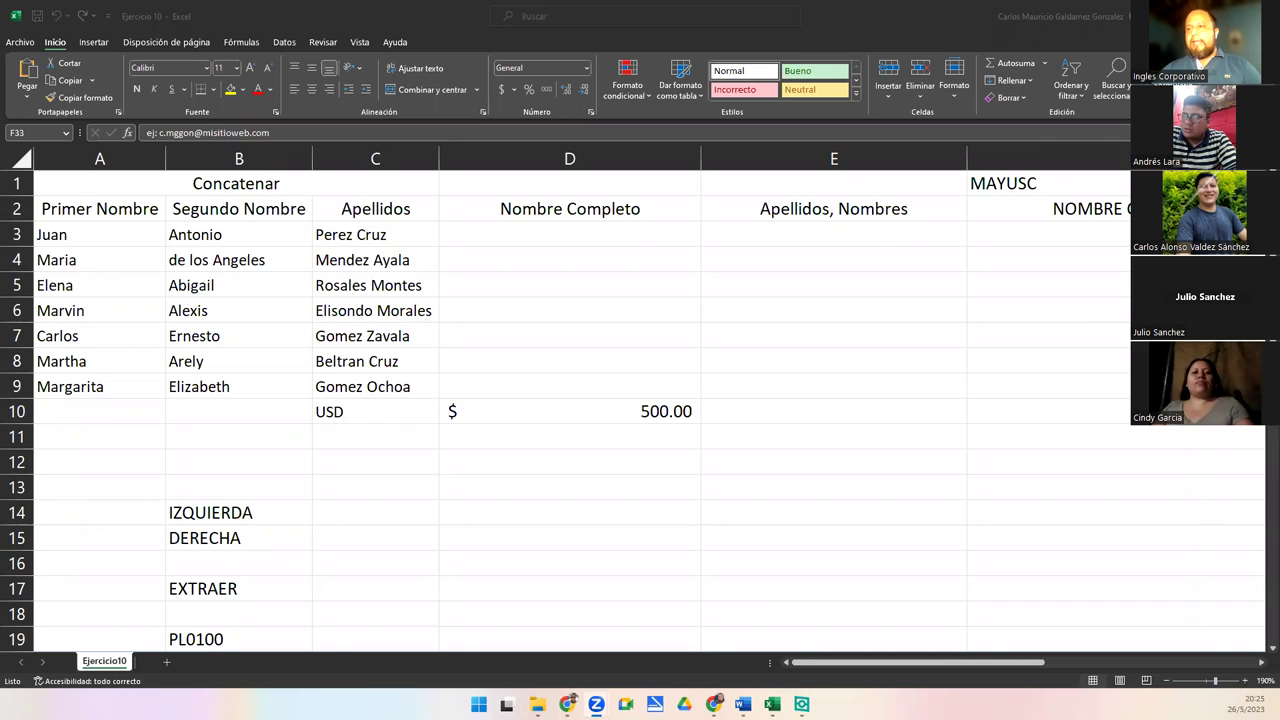
click(372, 412)
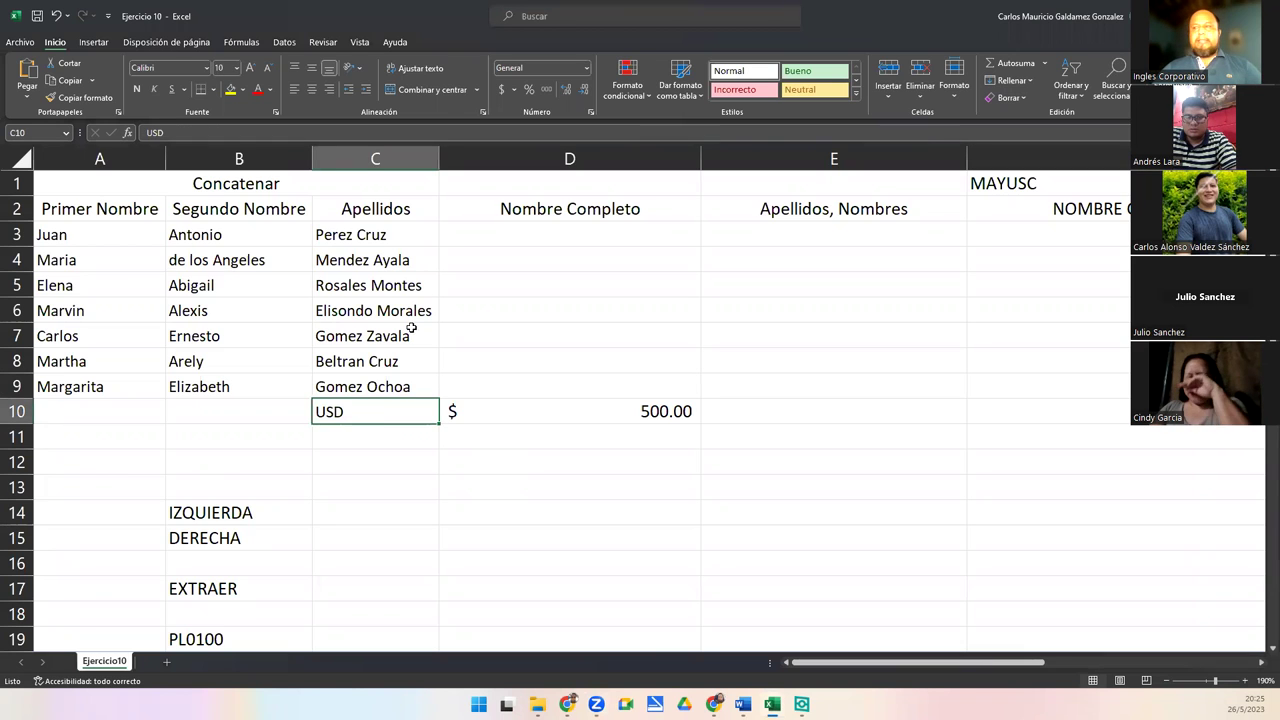
click(473, 235)
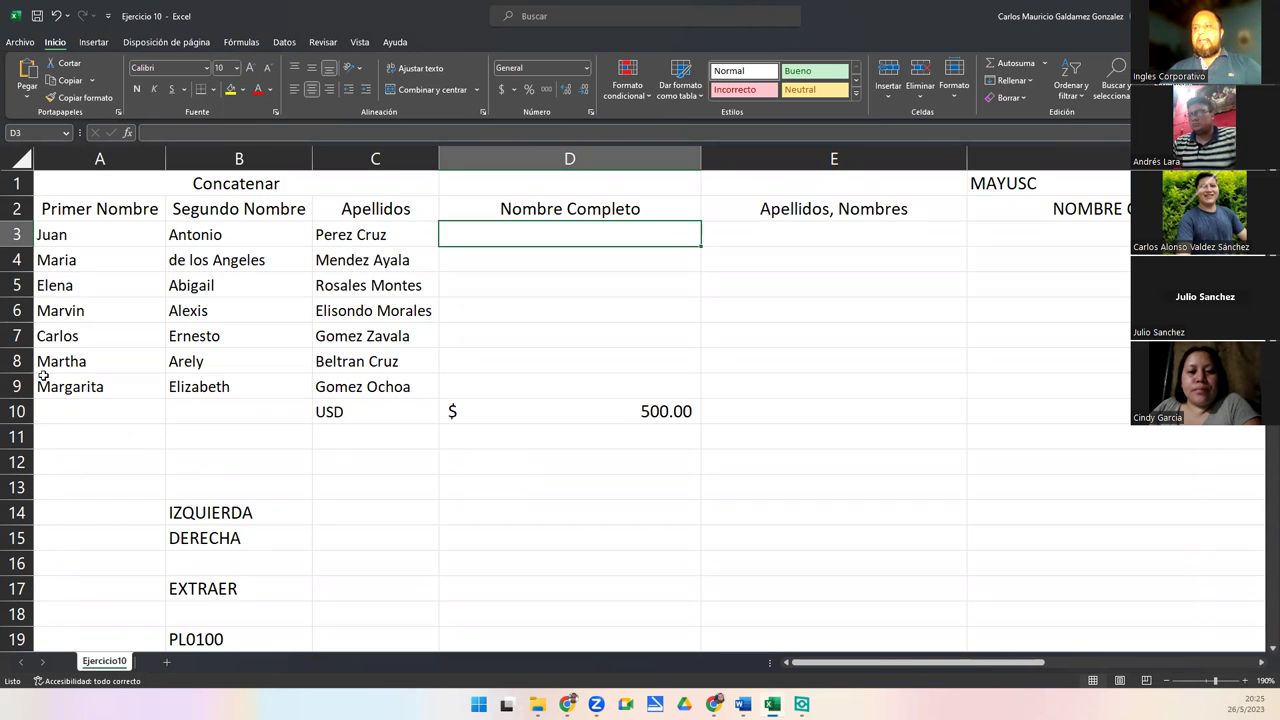
drag(84, 211, 355, 390)
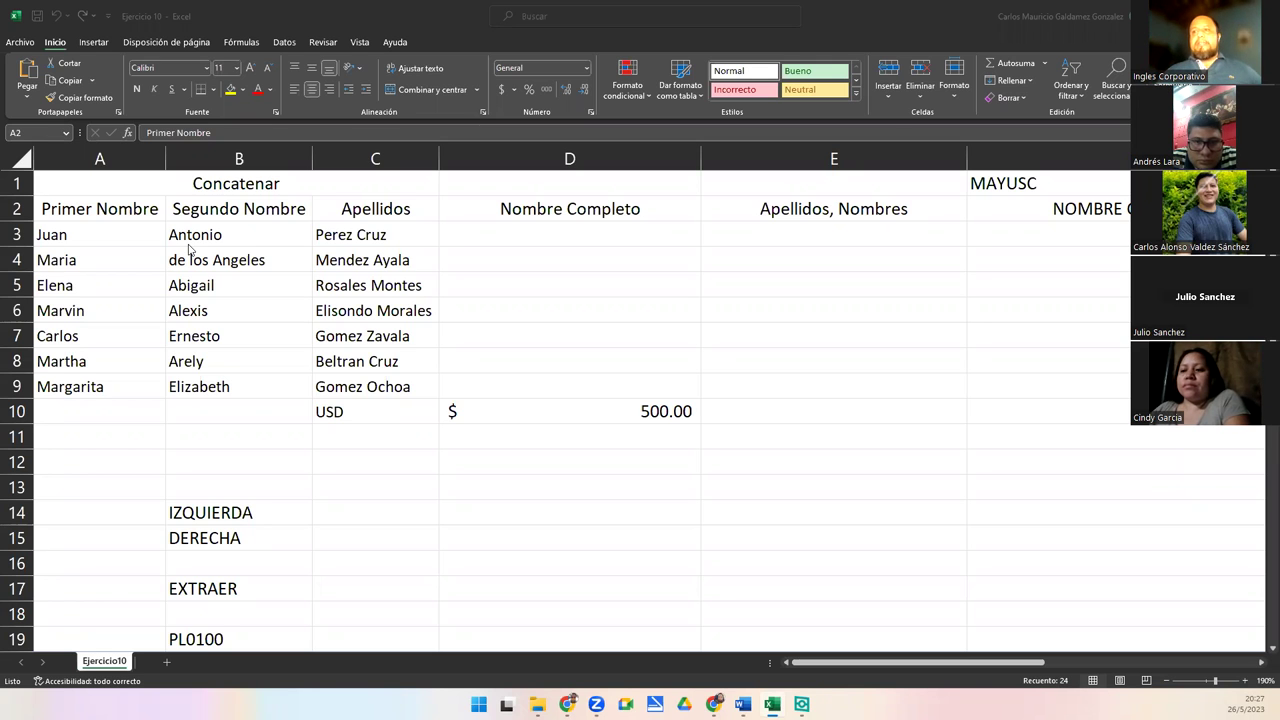
key(alt+Tab)
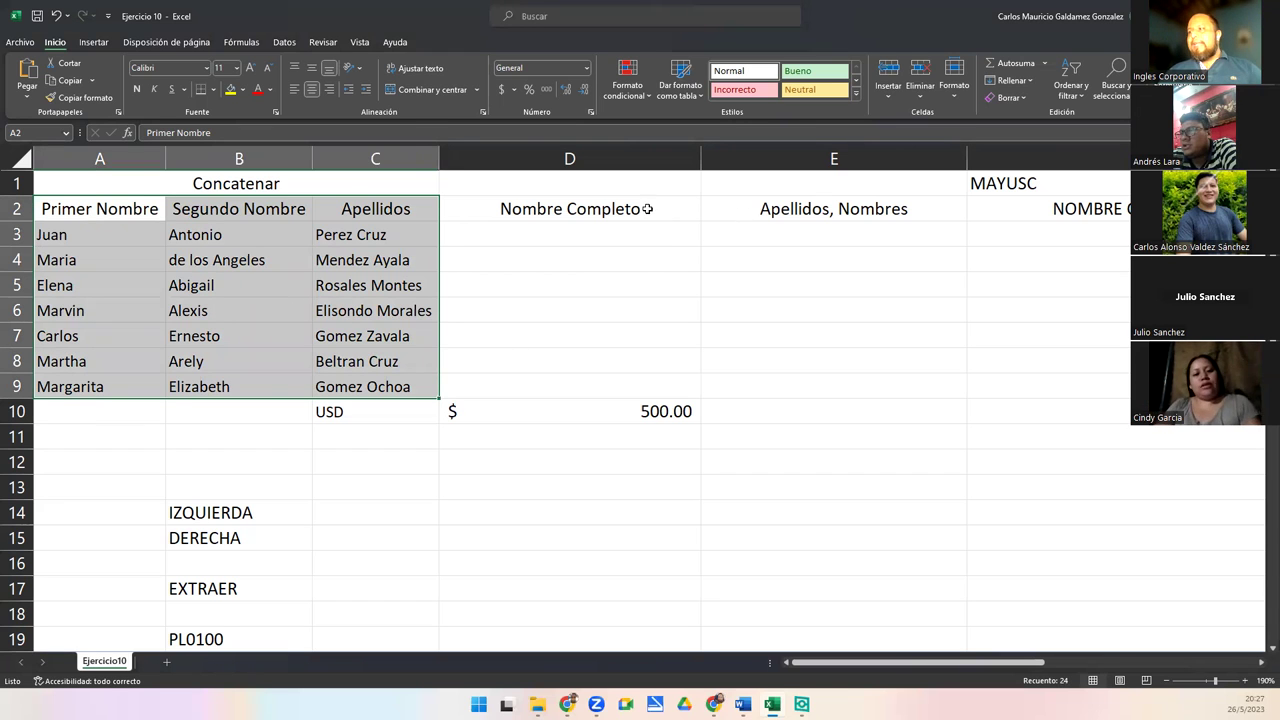
drag(648, 208, 1062, 208)
key(Right)
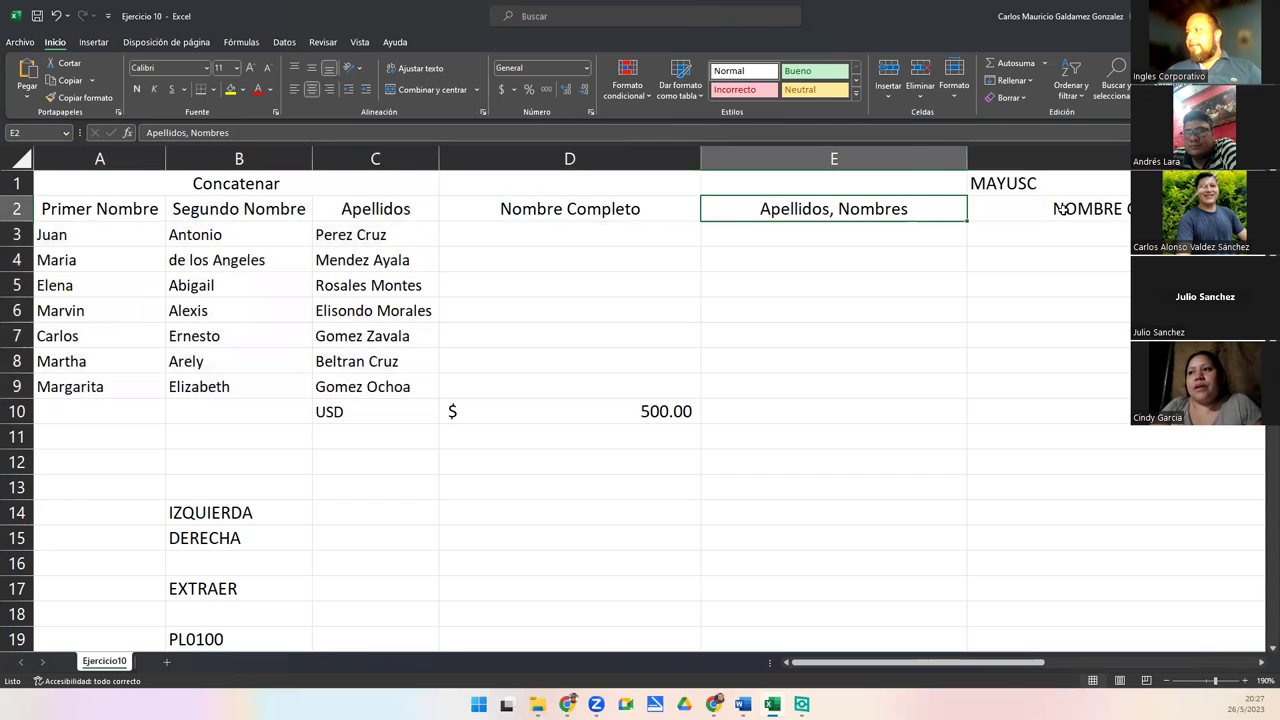
scroll(1063, 209, right, 4)
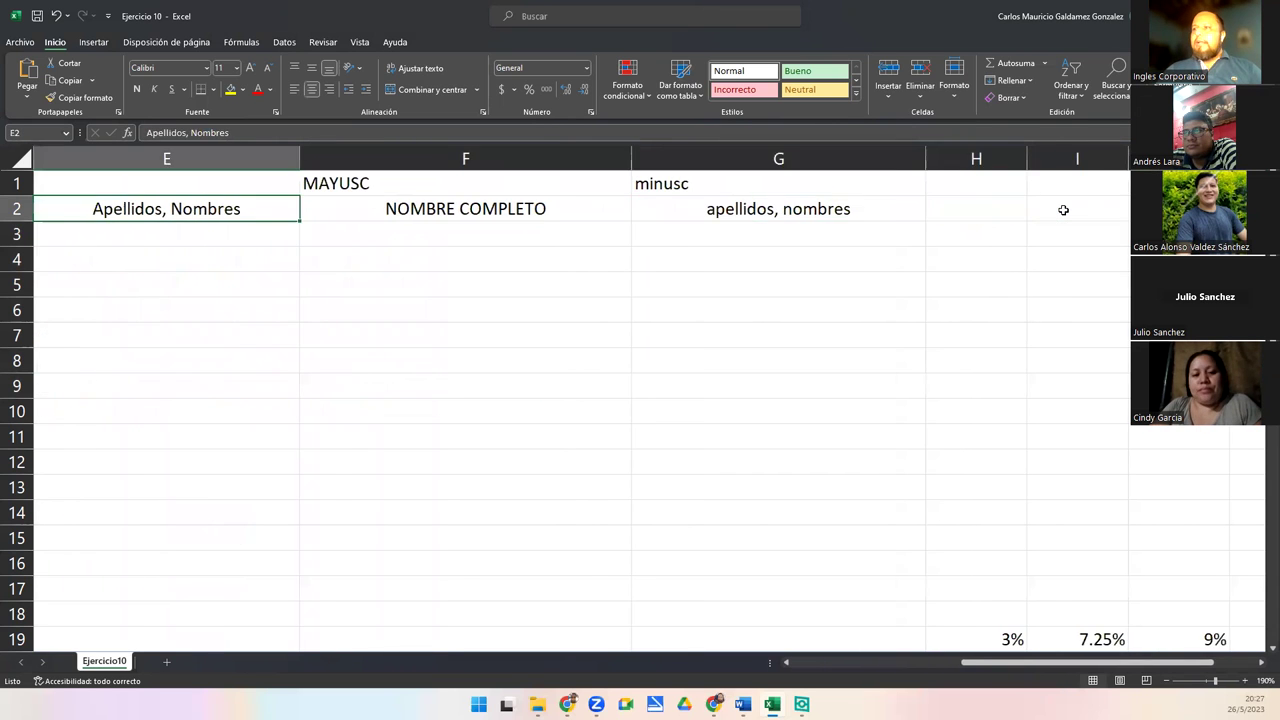
key(Home)
key(Right)
key(Right)
key(Right)
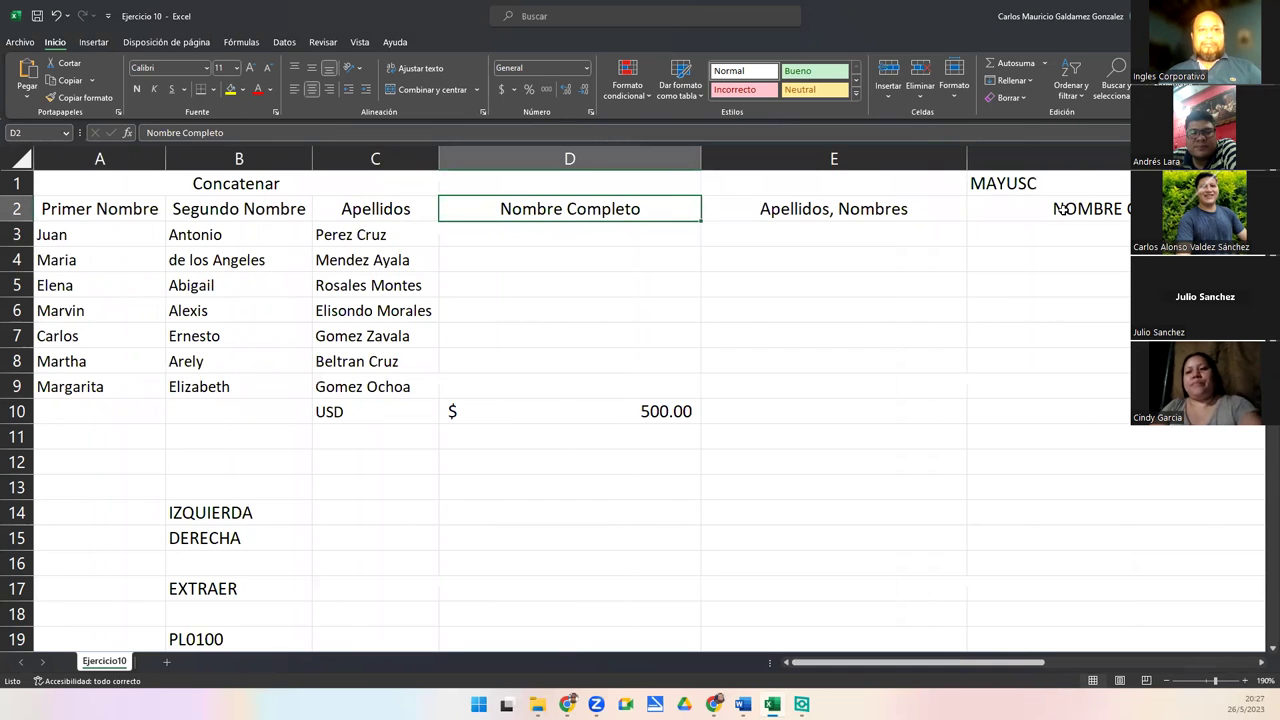
click(449, 239)
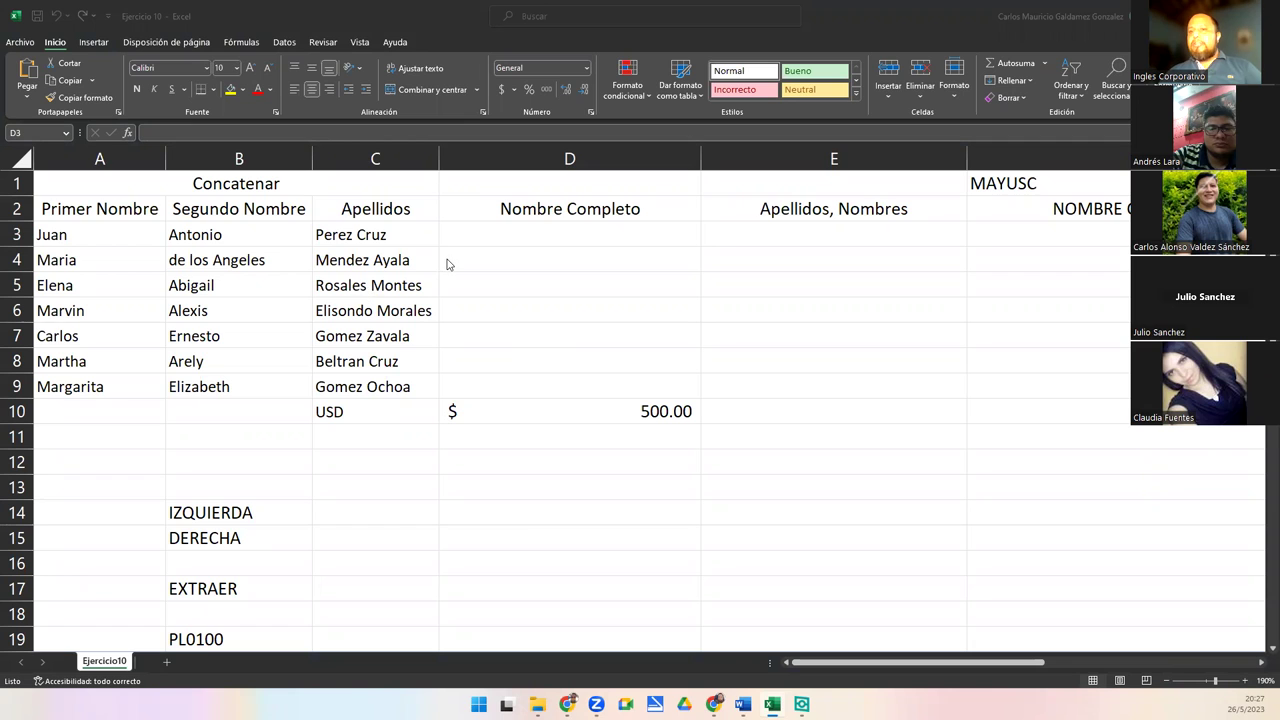
click(471, 235)
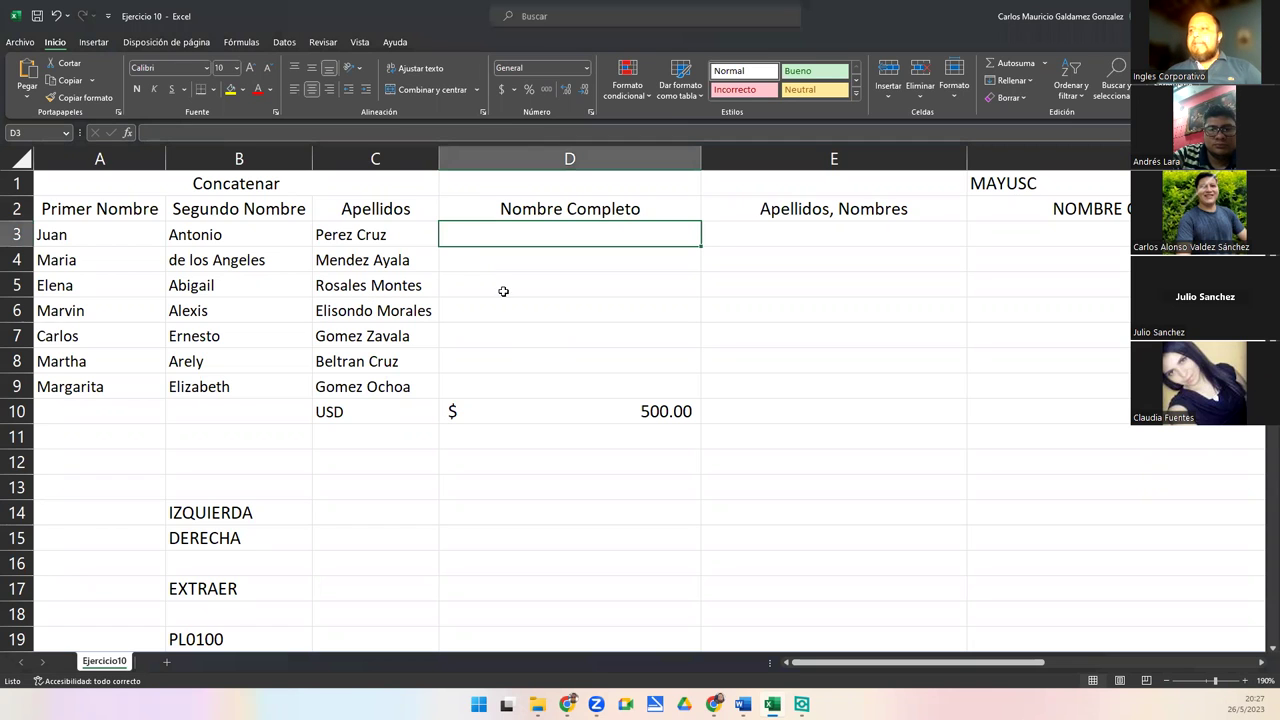
text(=)
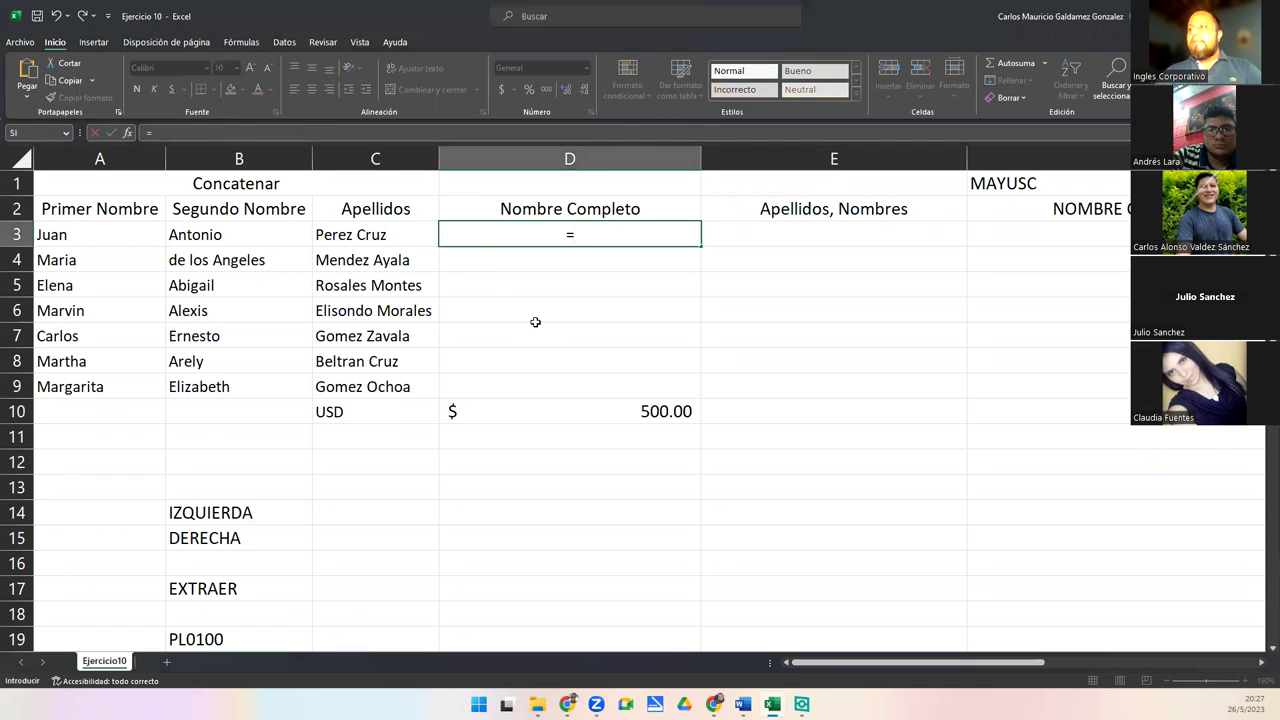
text(conca)
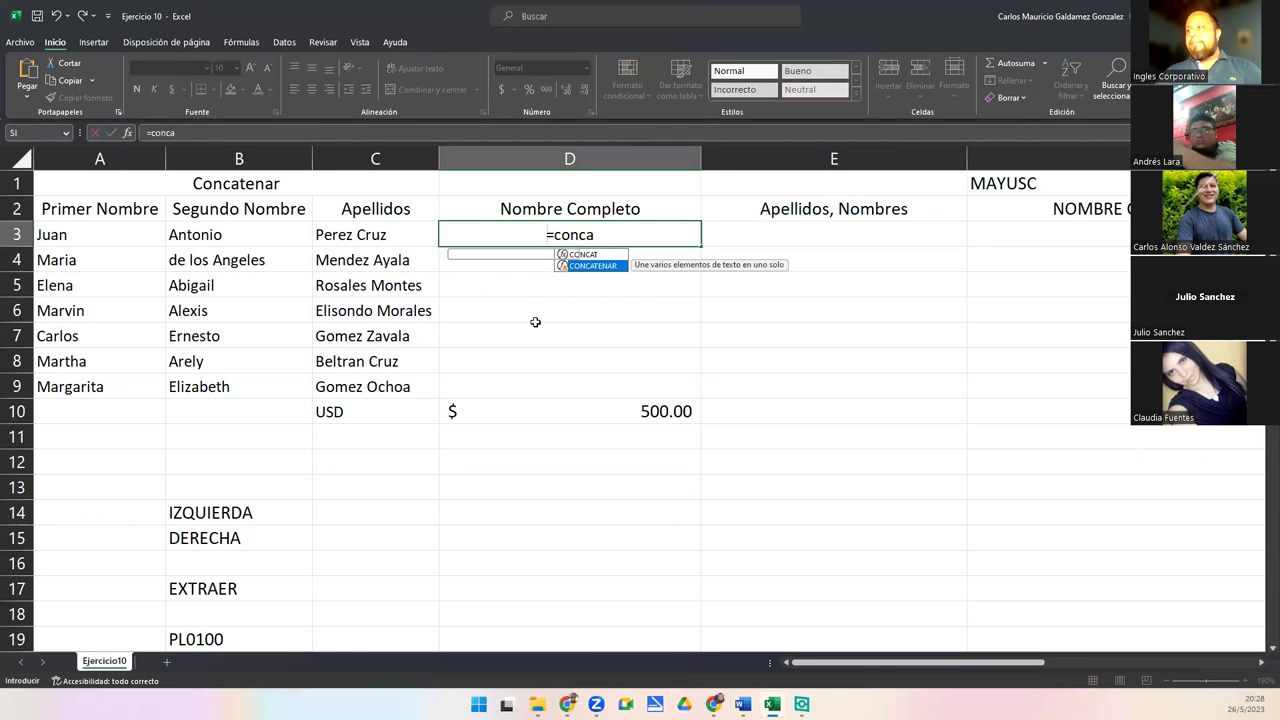
key(Tab)
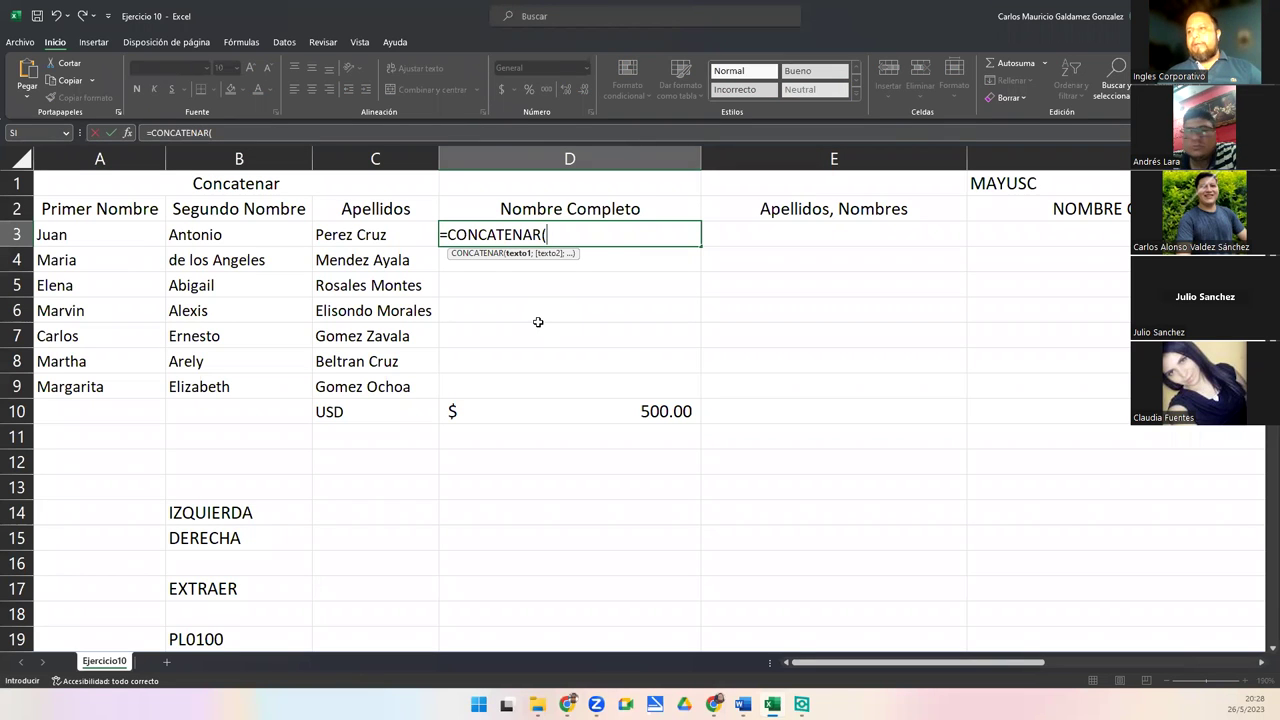
click(120, 231)
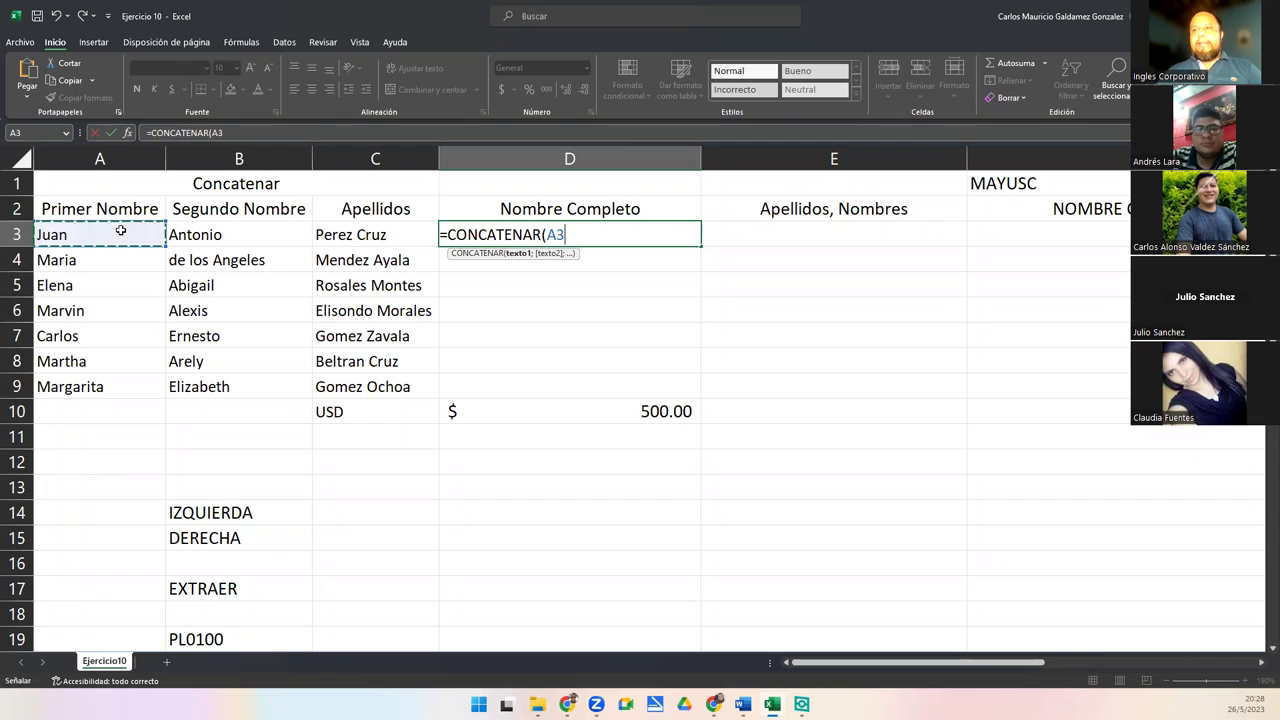
text(;)
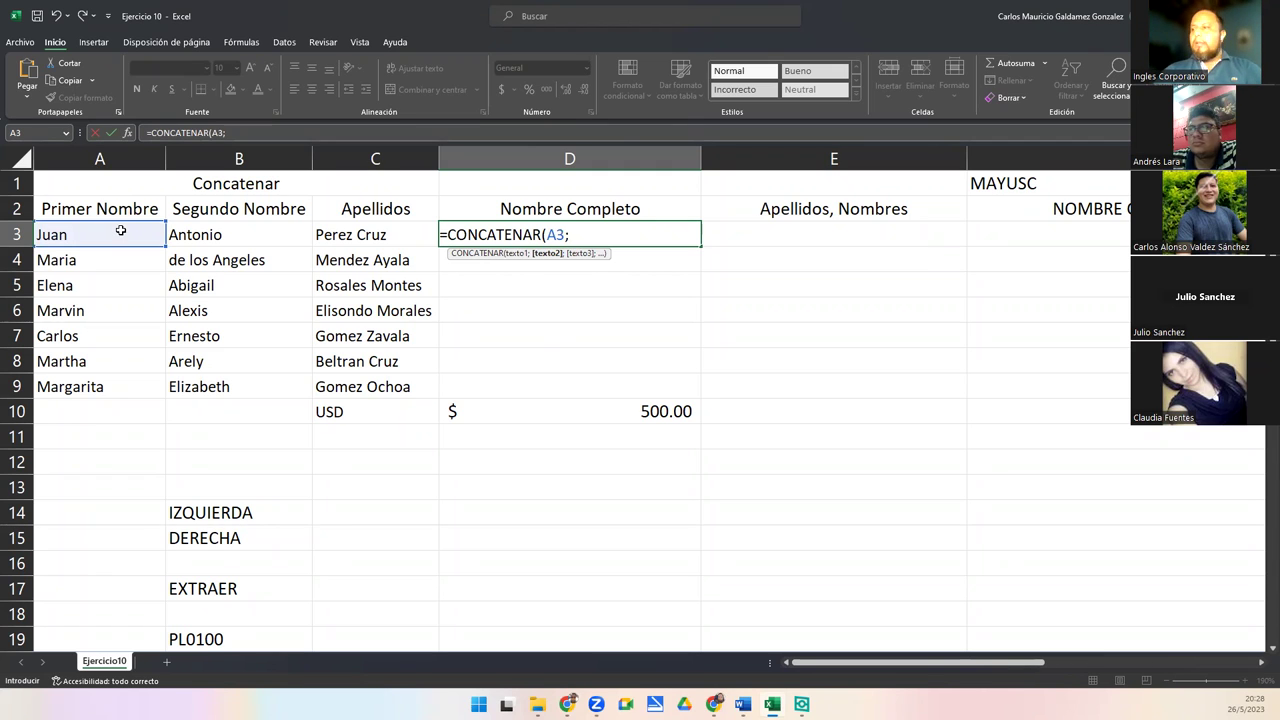
text(" ")
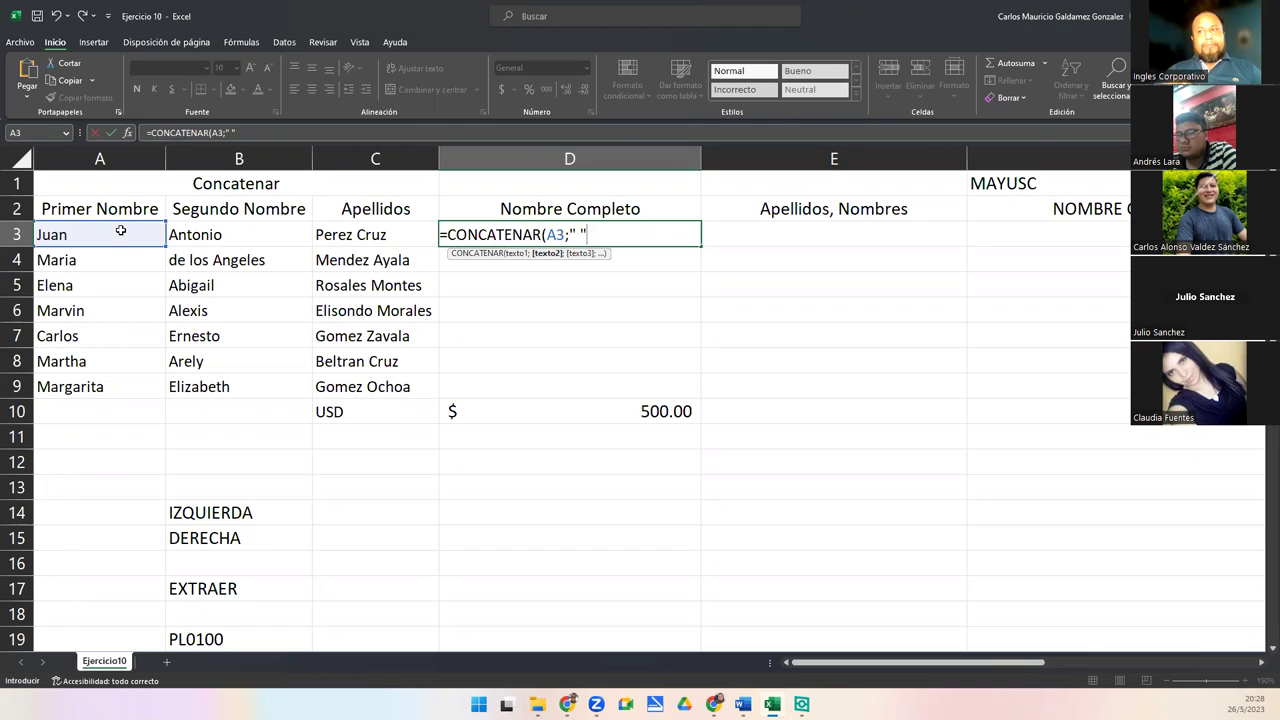
text(;)
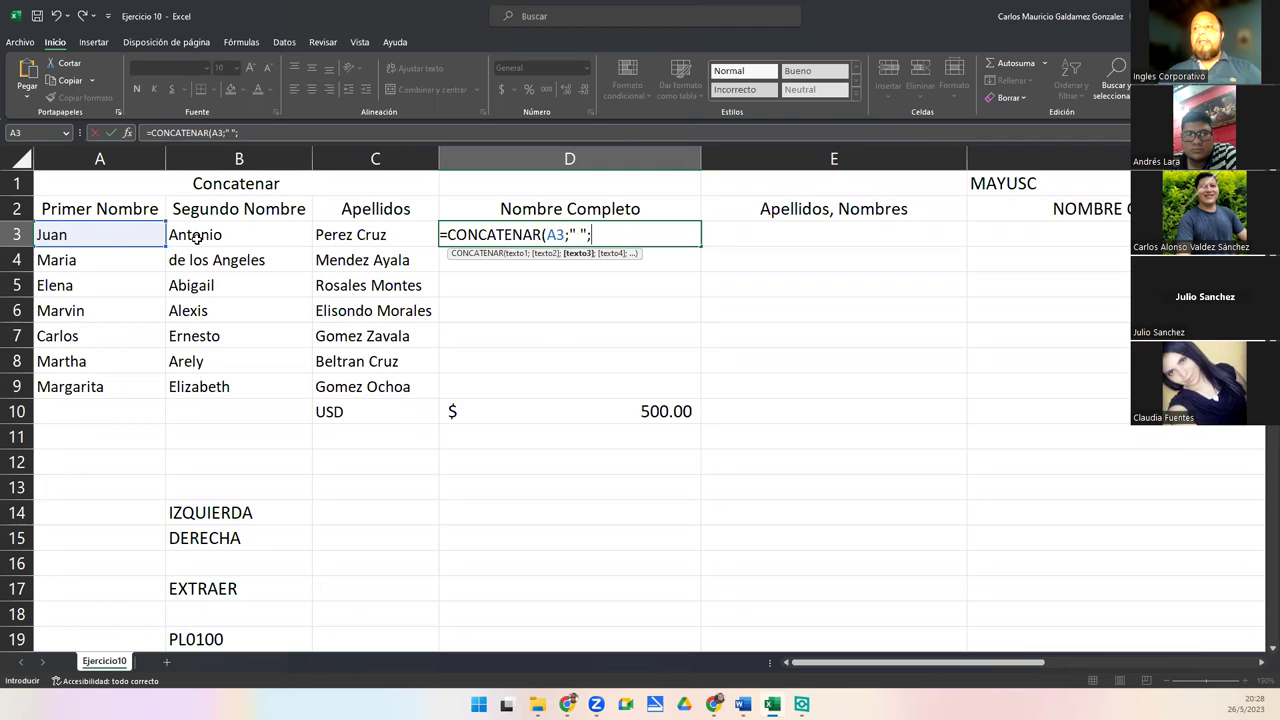
click(197, 236)
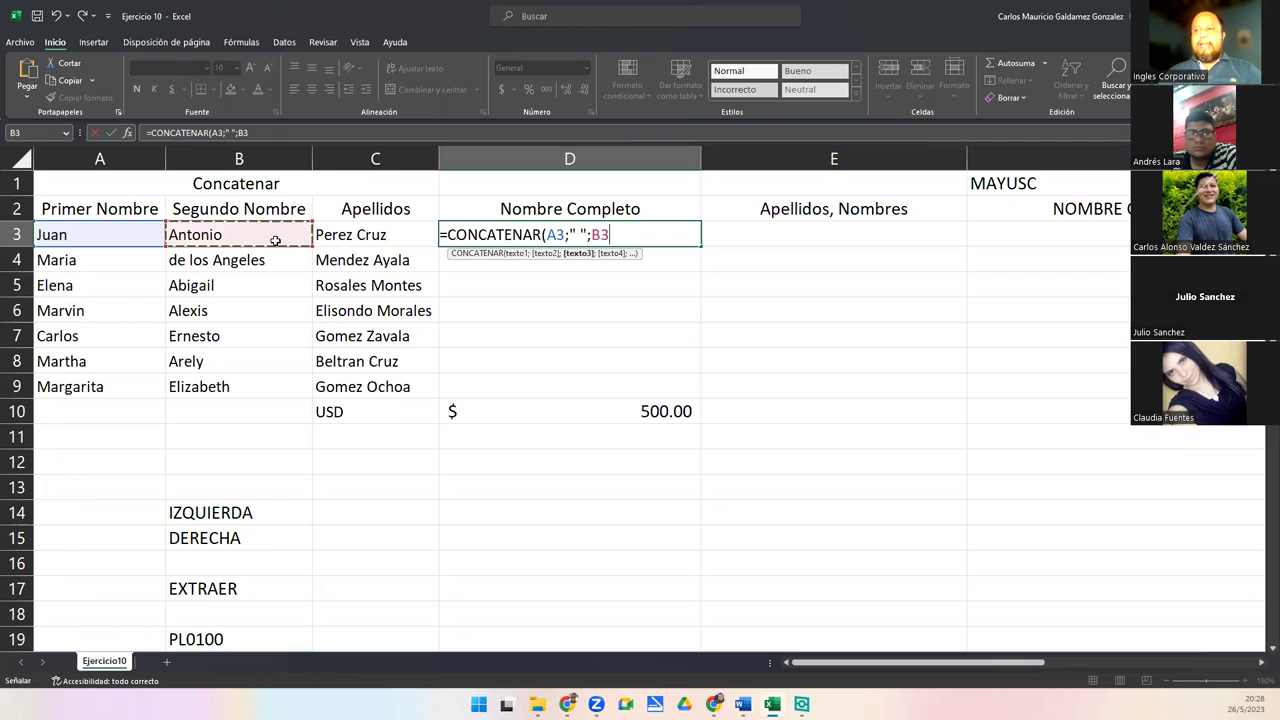
text(;)
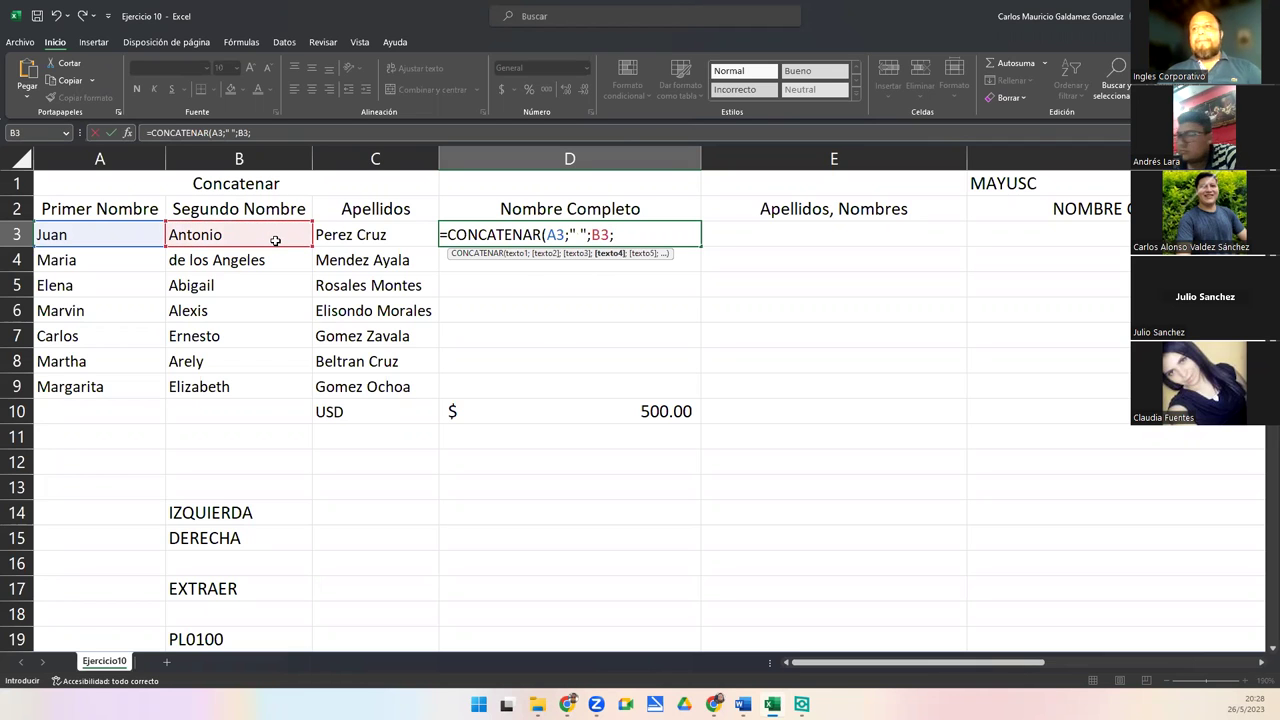
text(" ";)
click(330, 234)
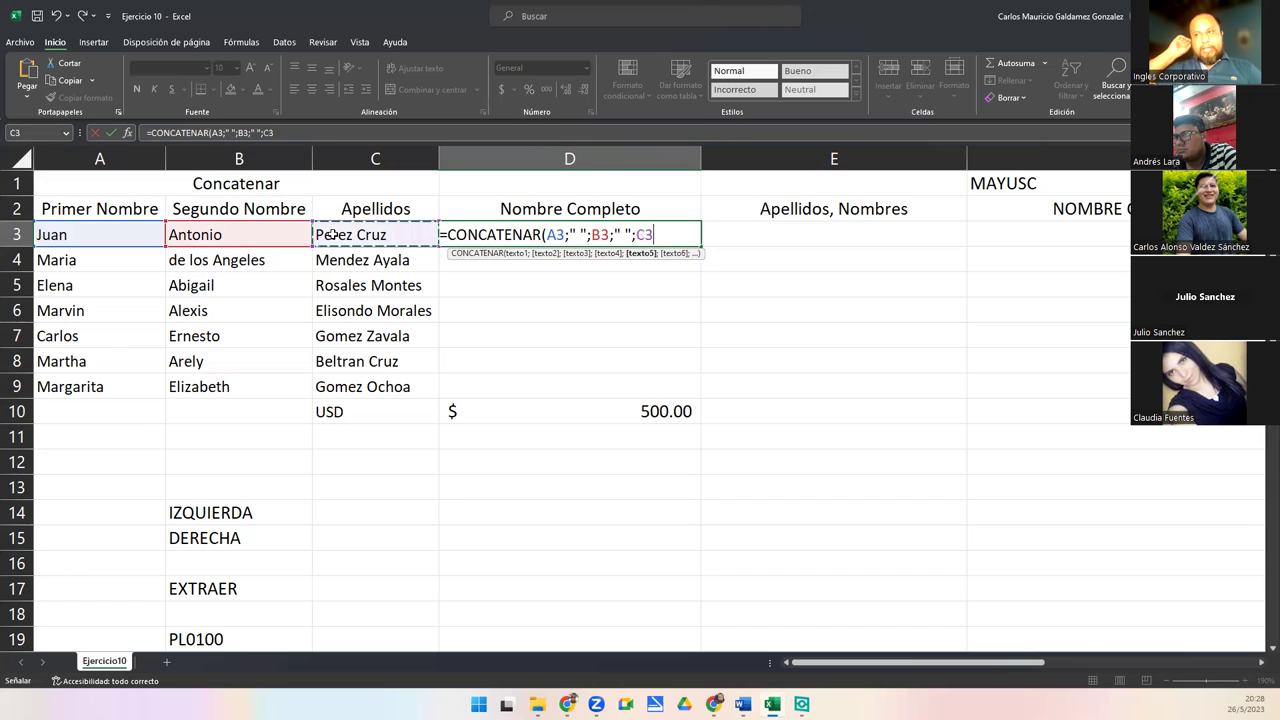
text())
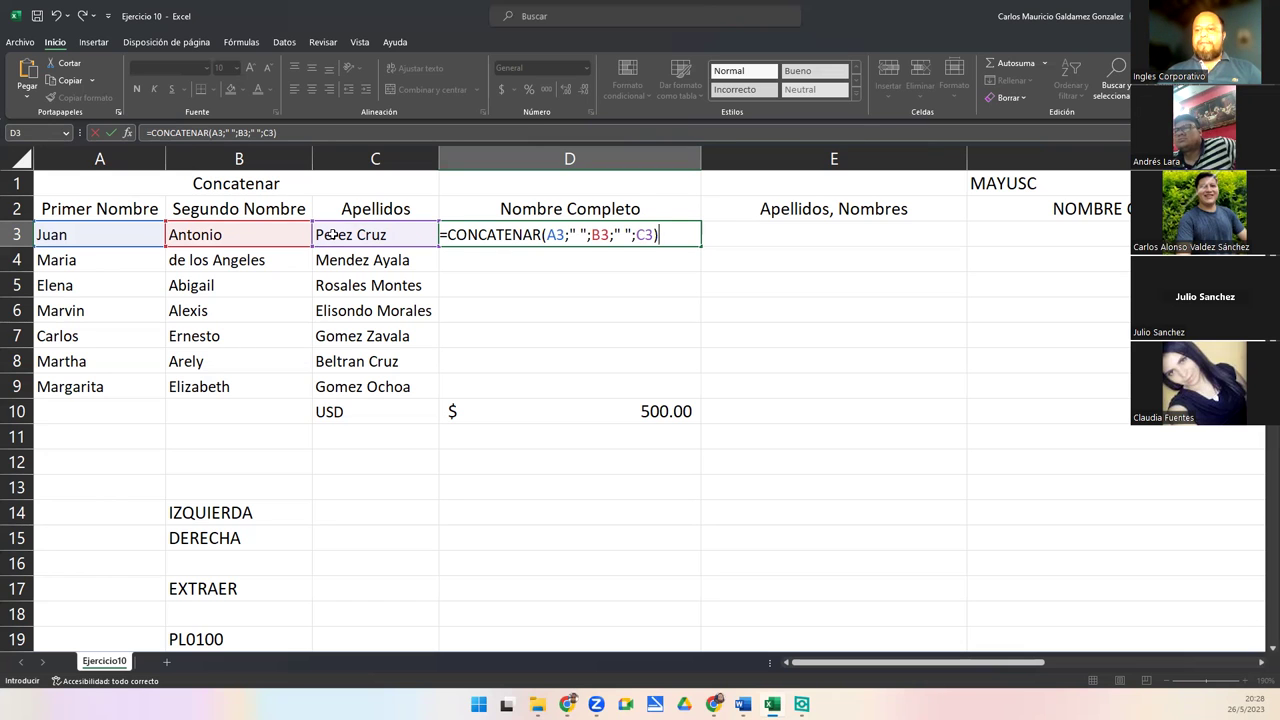
key(Return)
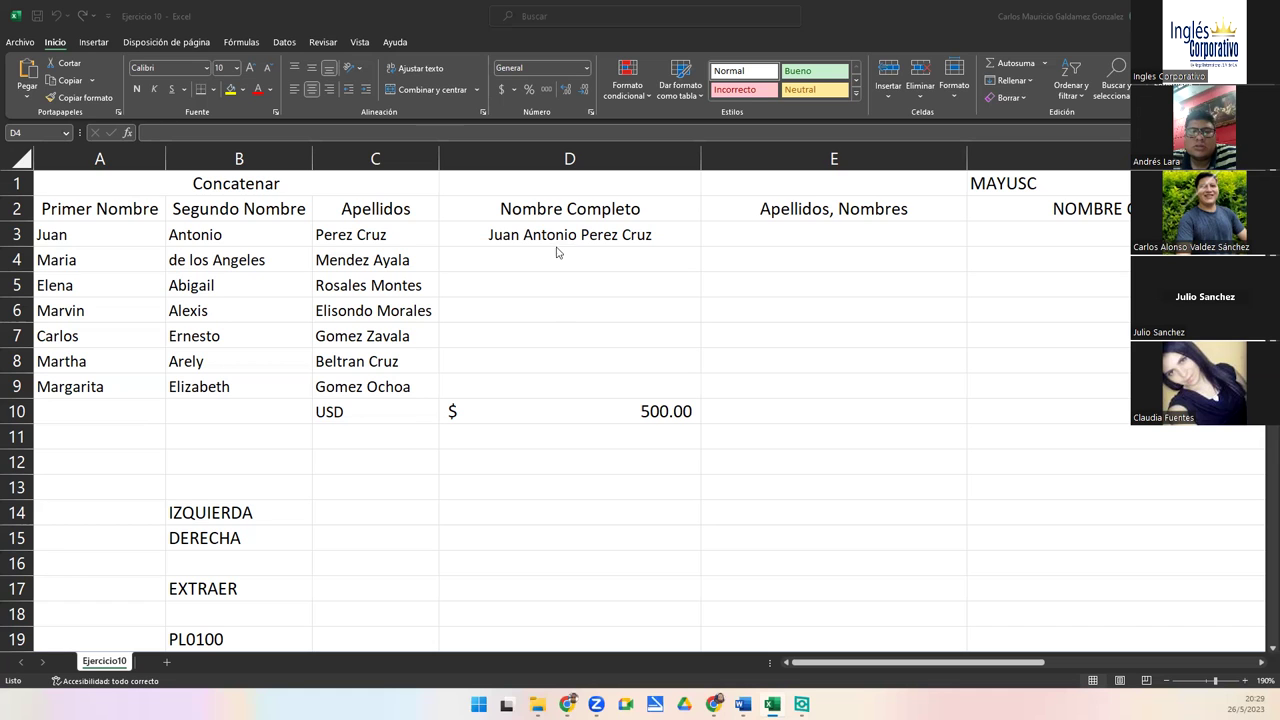
click(633, 232)
double_click(633, 232)
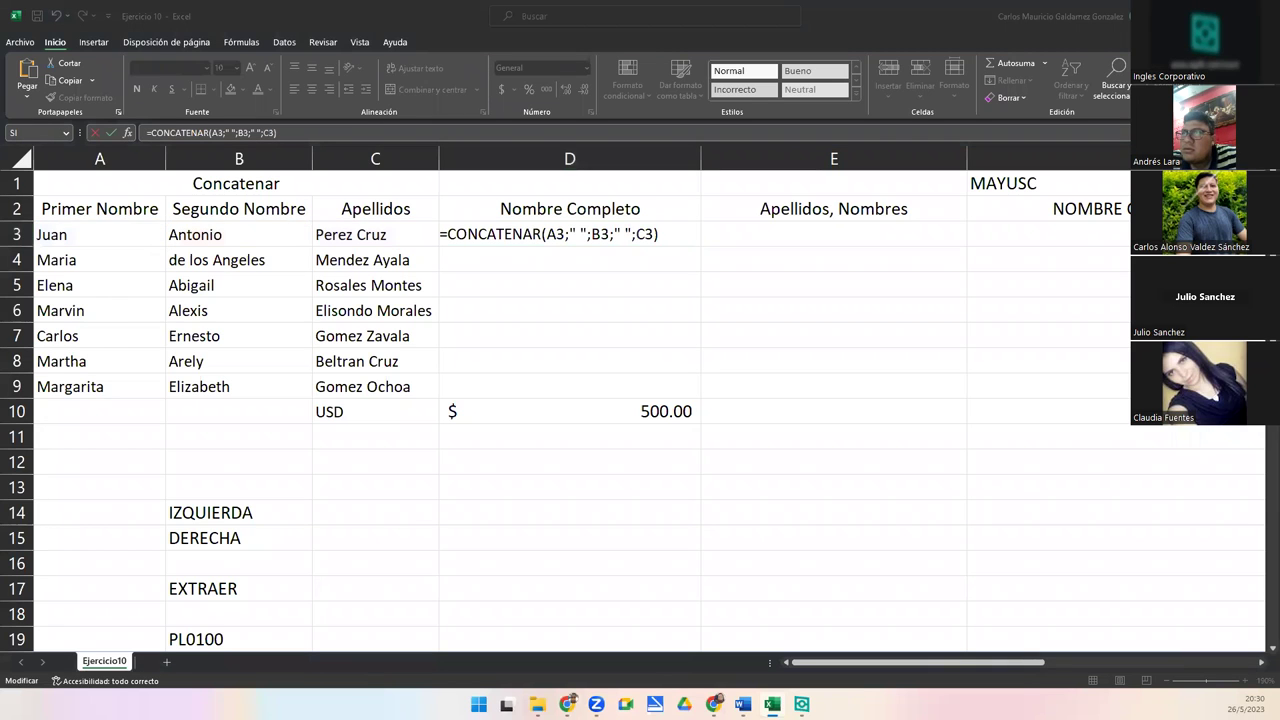
click(650, 232)
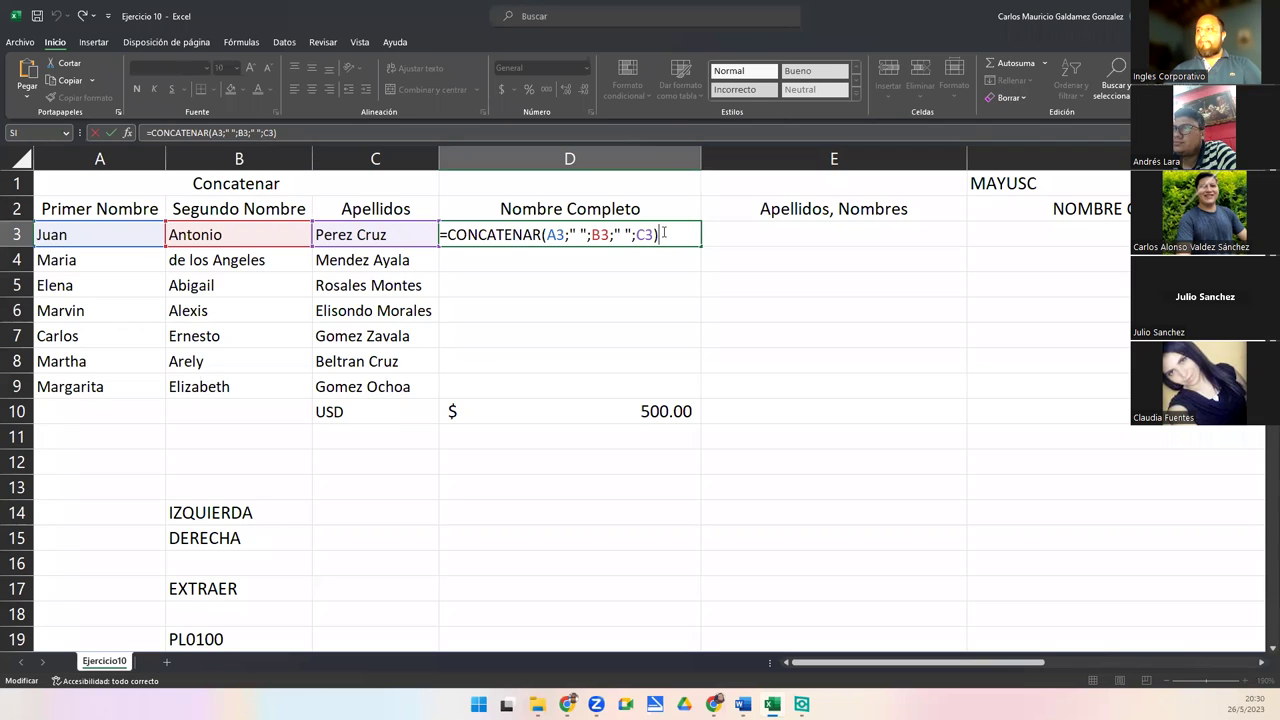
key(Return)
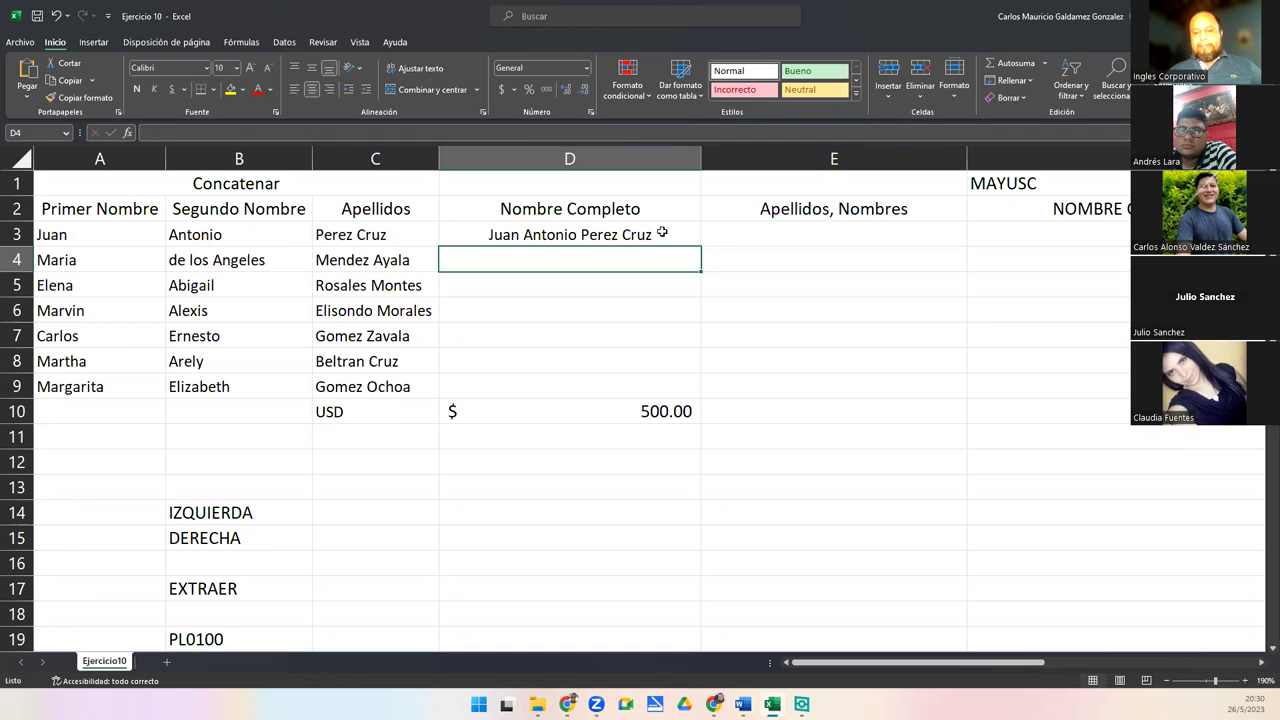
click(541, 233)
double_click(640, 234)
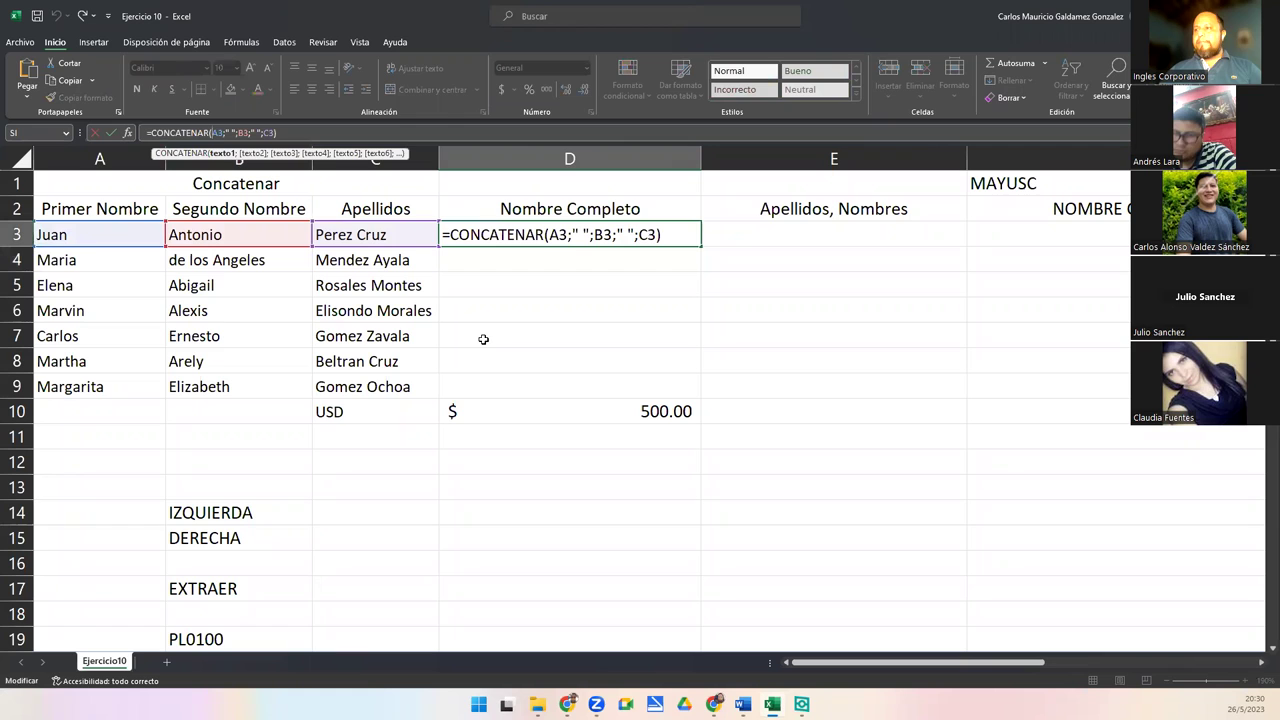
key(Tab)
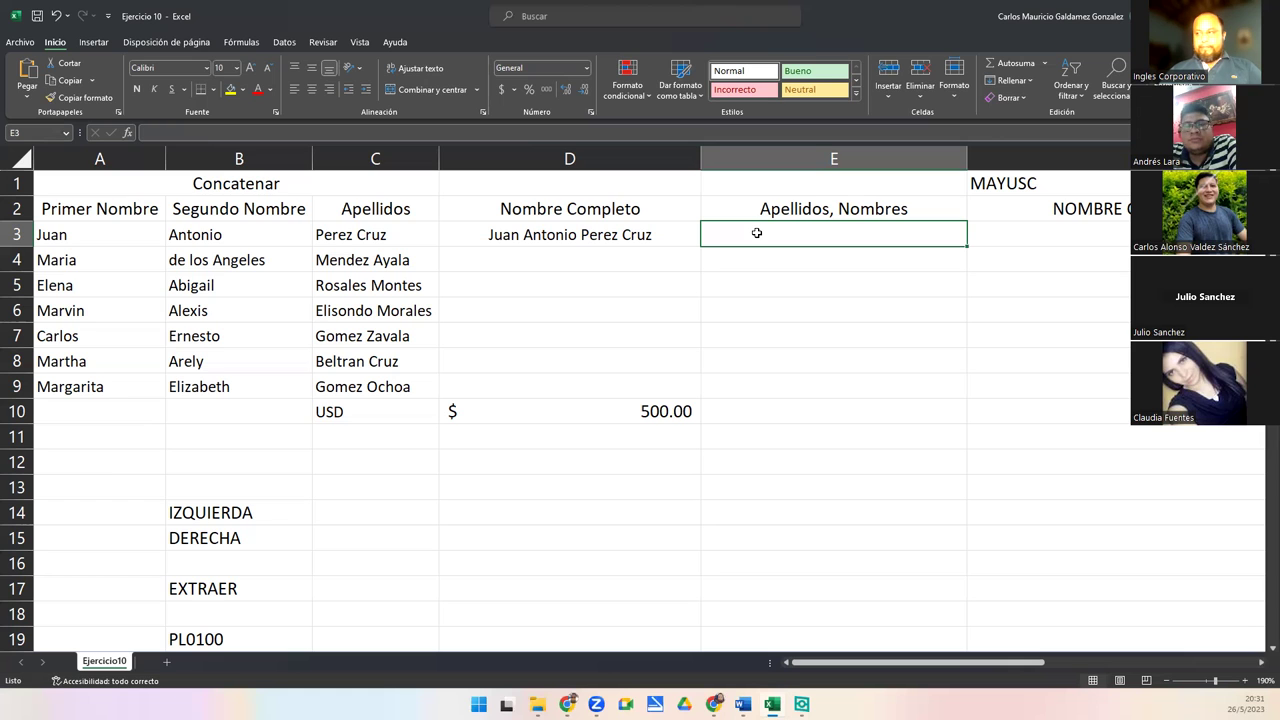
Select E3 below the Apellidos, Nombres header and begin its formula with an equals sign
click(757, 203)
drag(757, 206, 757, 234)
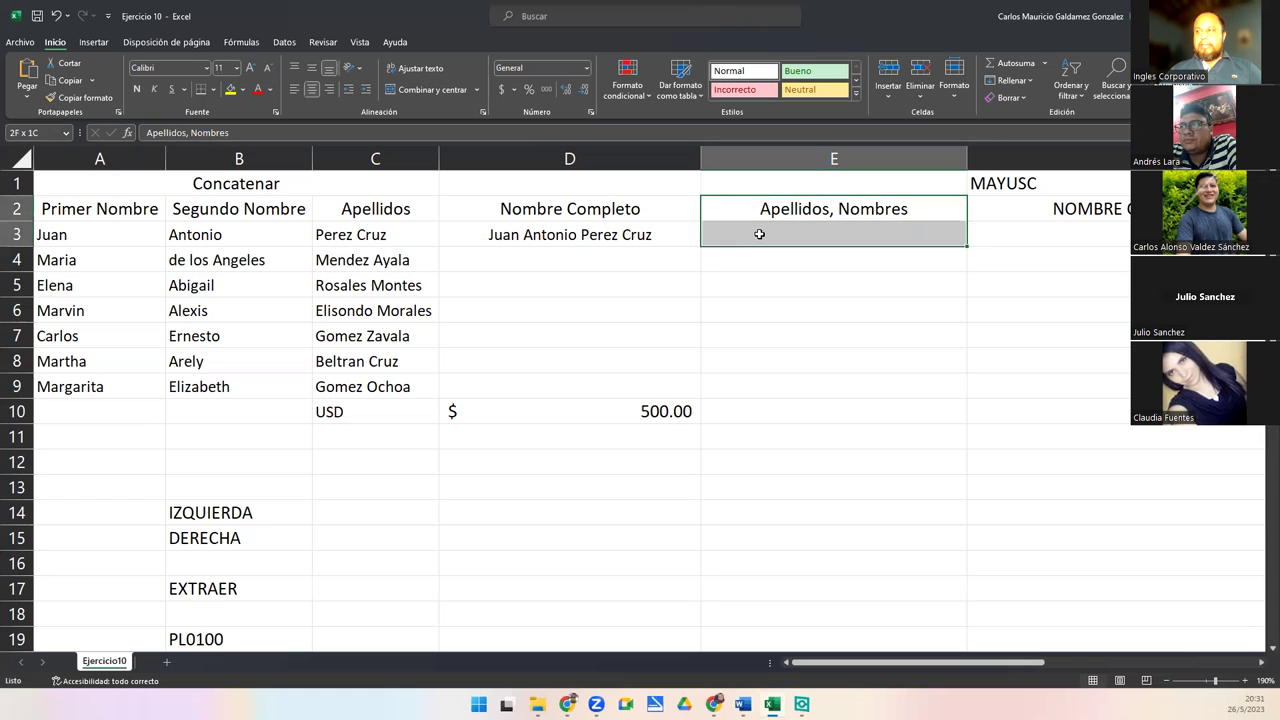
click(759, 234)
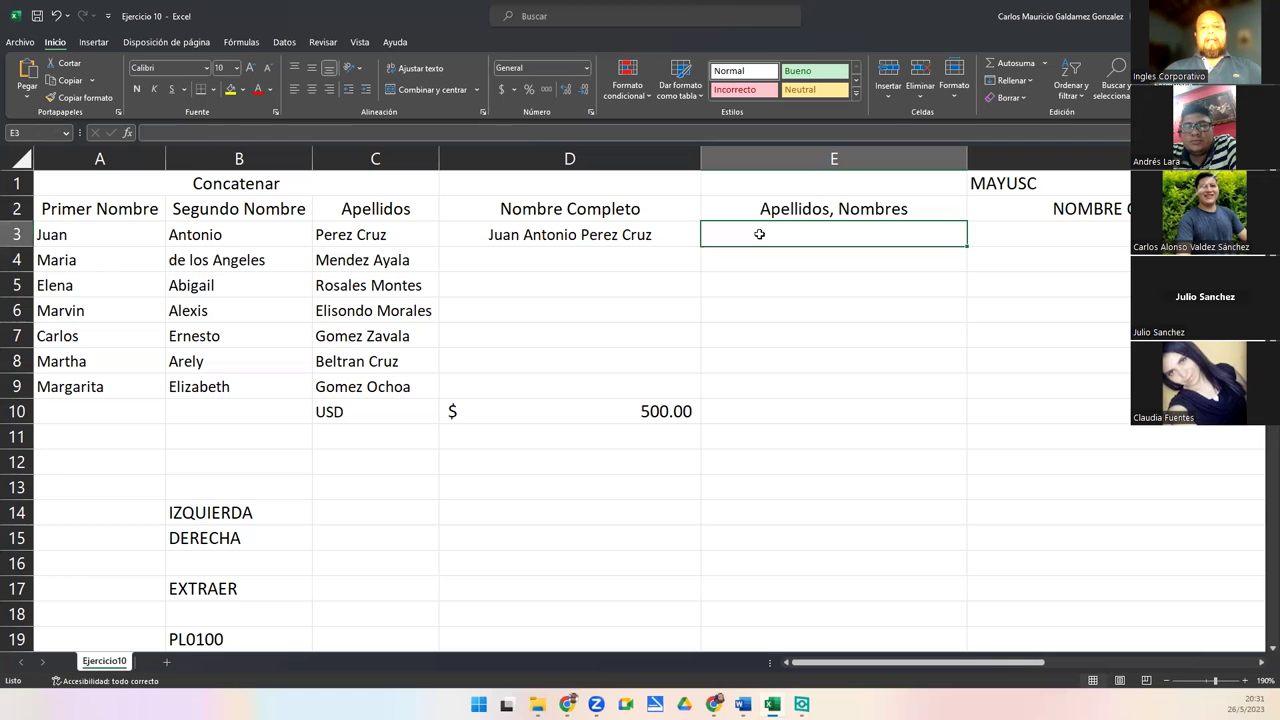
text(=)
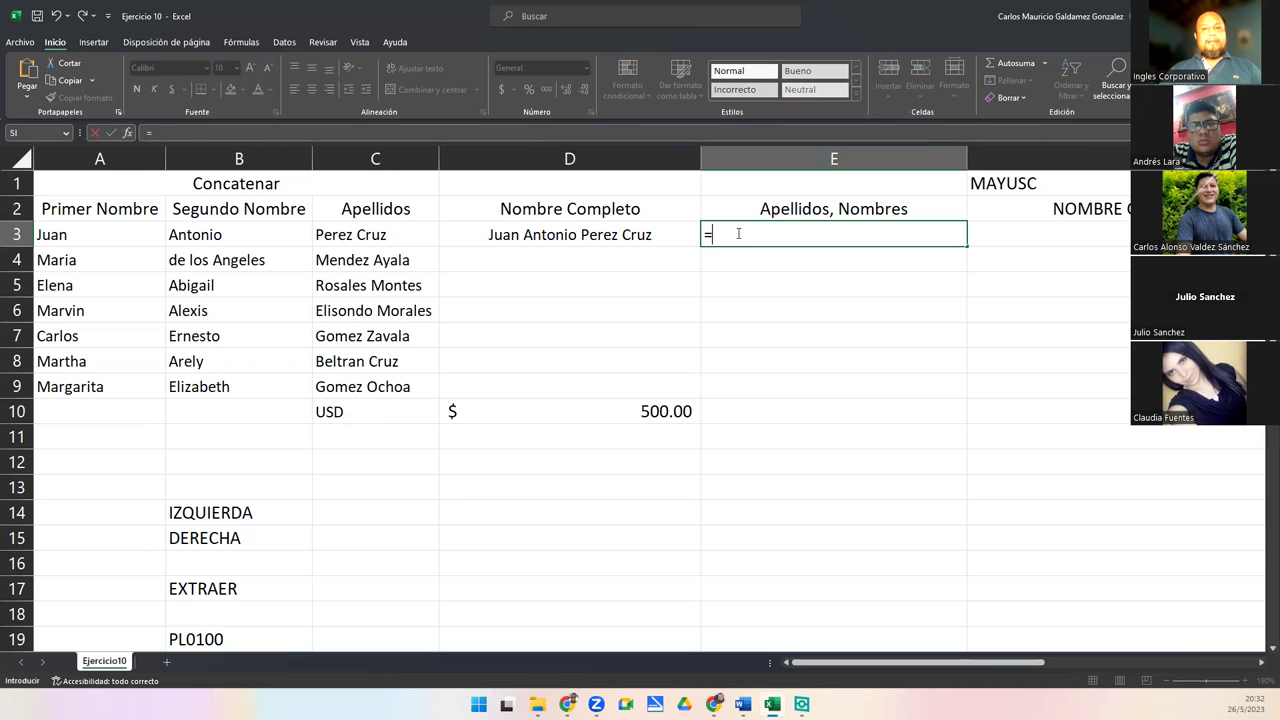
click(738, 233)
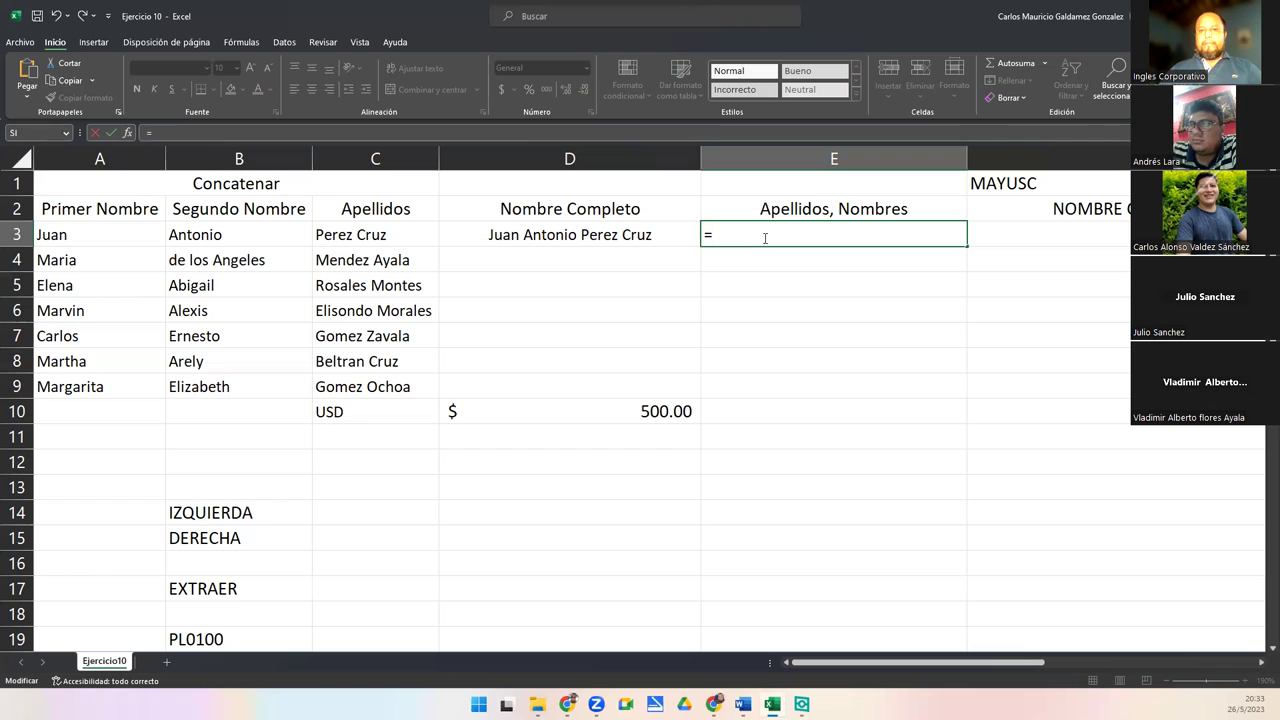
Type a first draft of the CONCATENAR formula in E3 using C3, B3 and A3
text(concat)
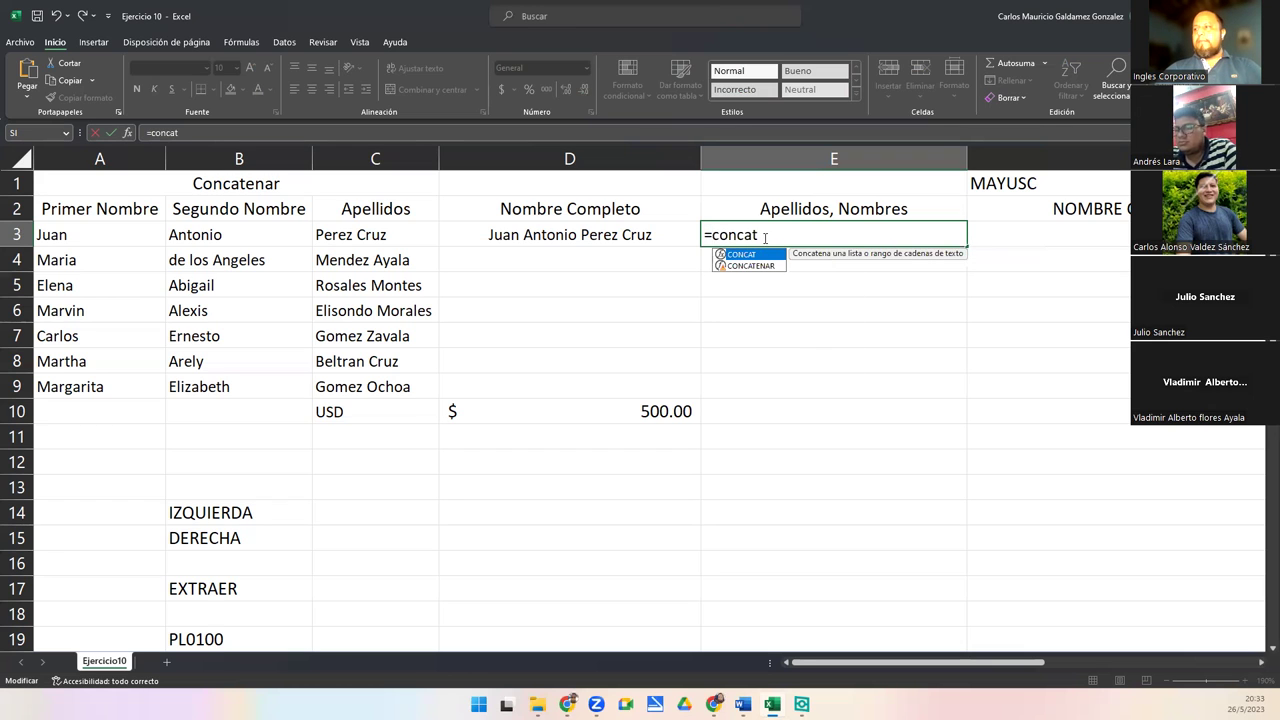
key(Escape)
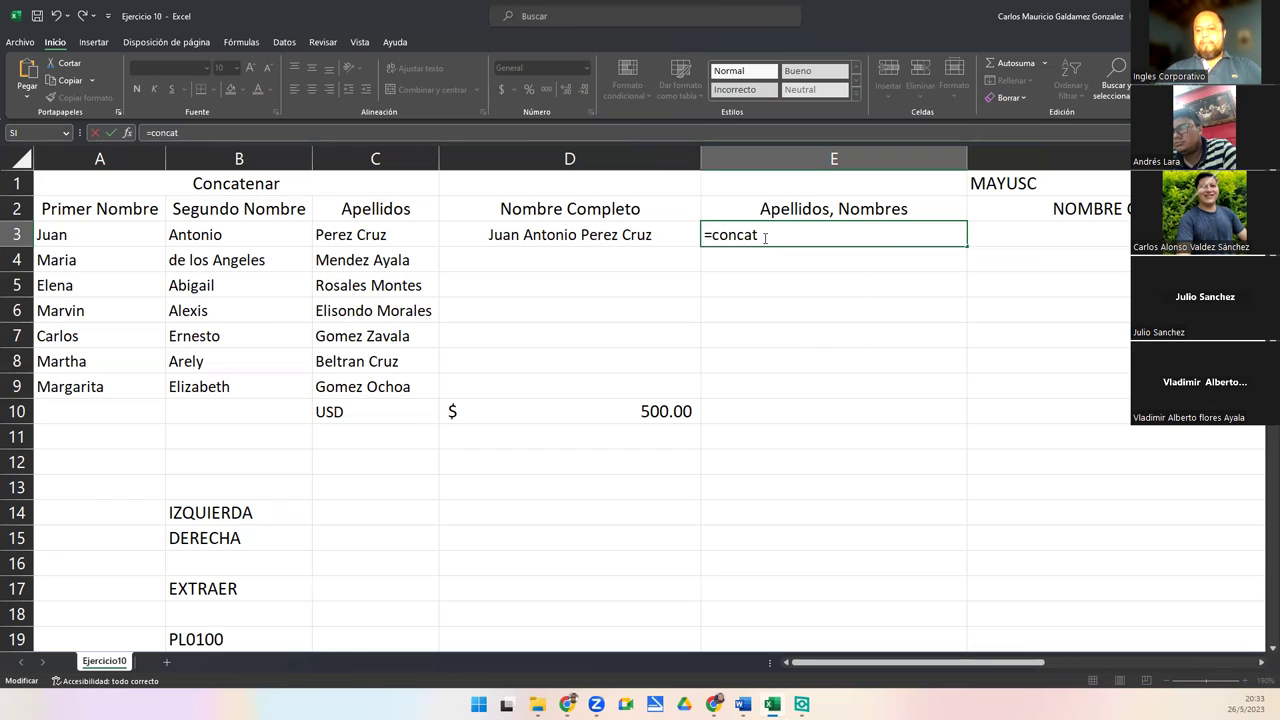
text(e)
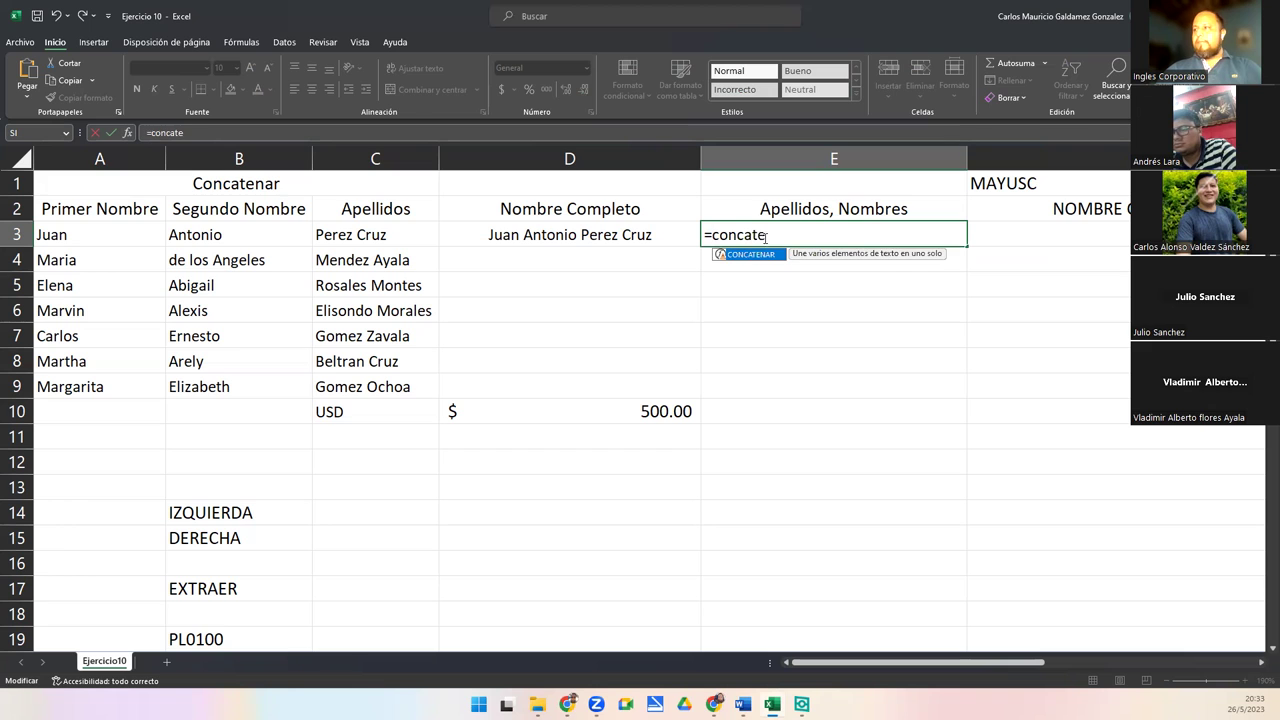
key(Tab)
text(C)
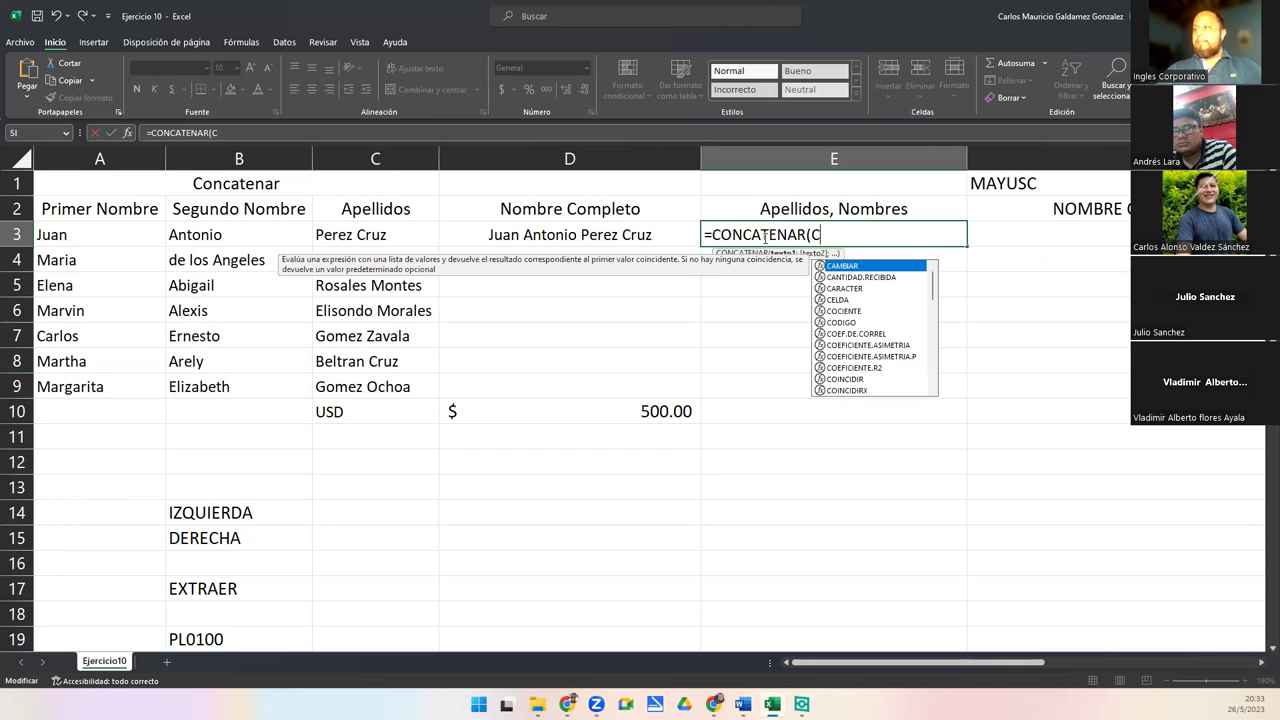
text(3;" ")
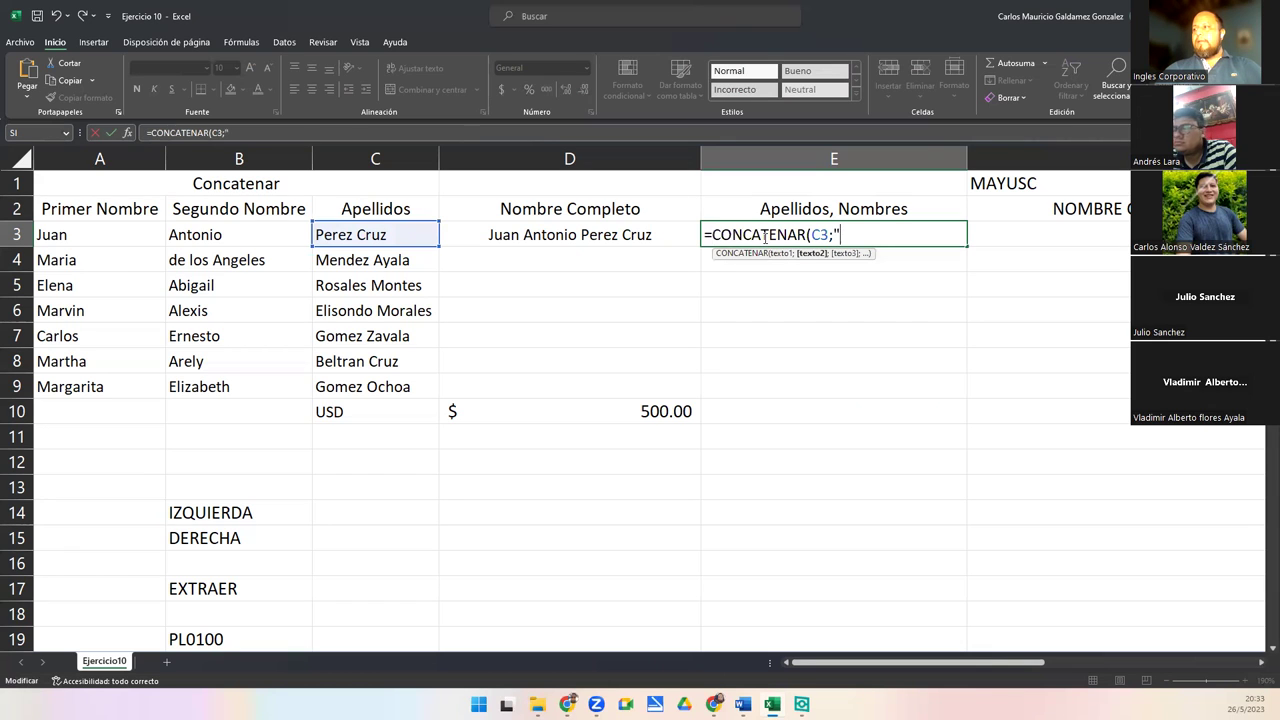
text(;)
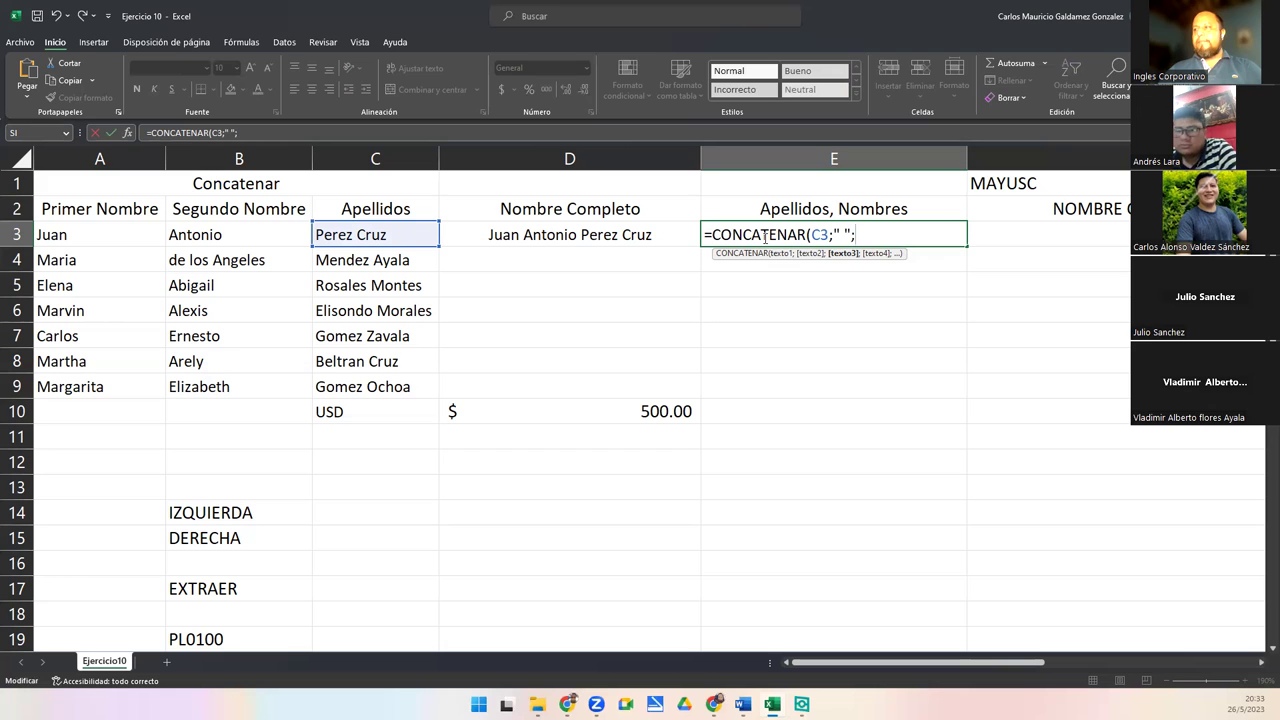
text(B3)
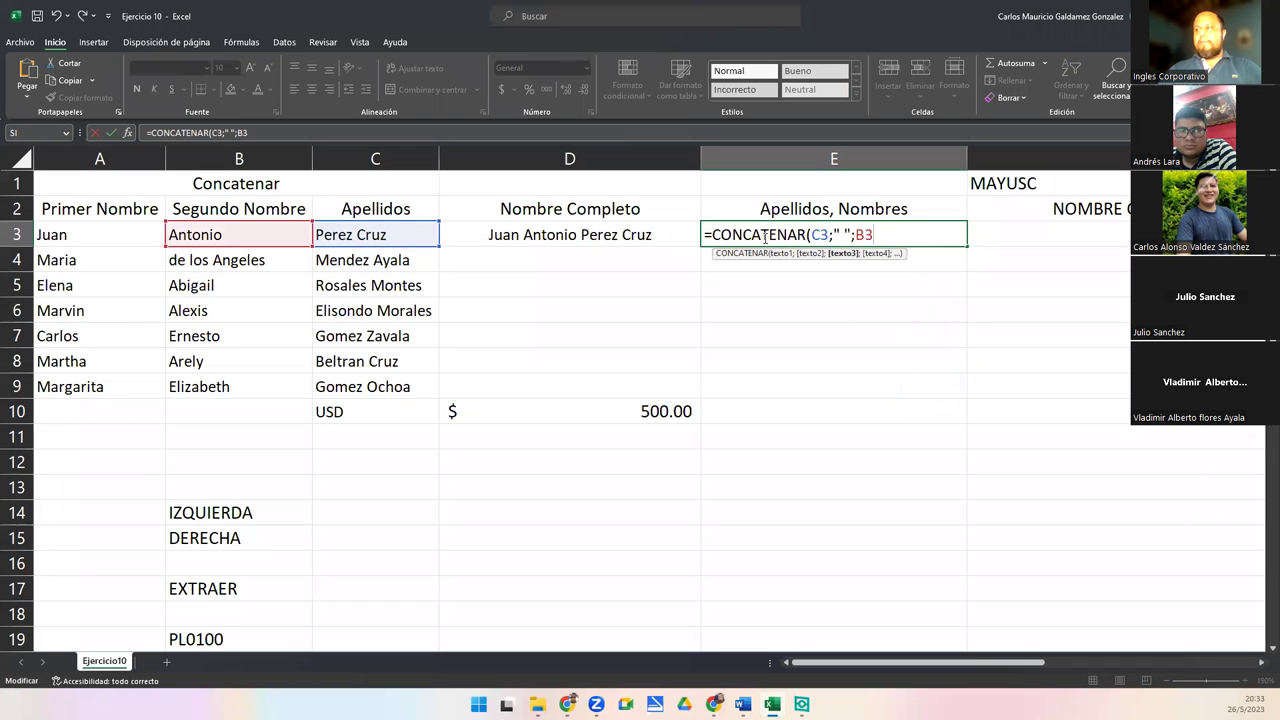
text(;")
click(765, 234)
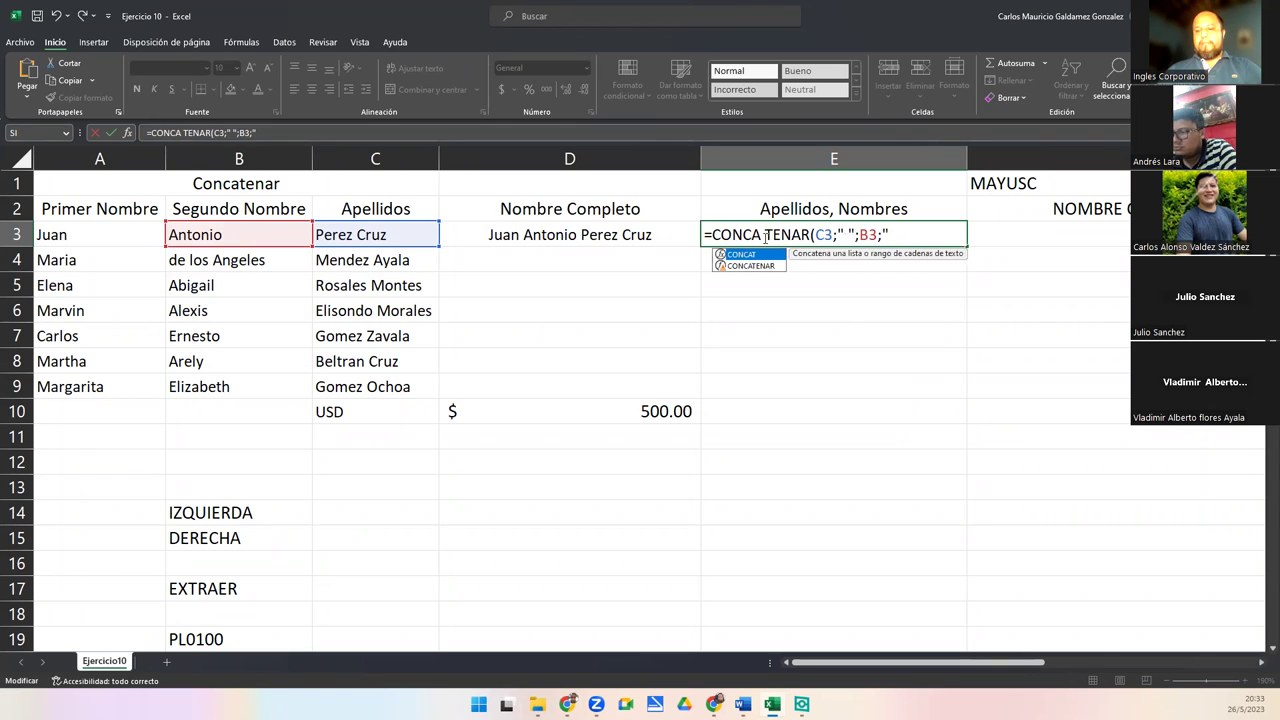
key(BackSpace)
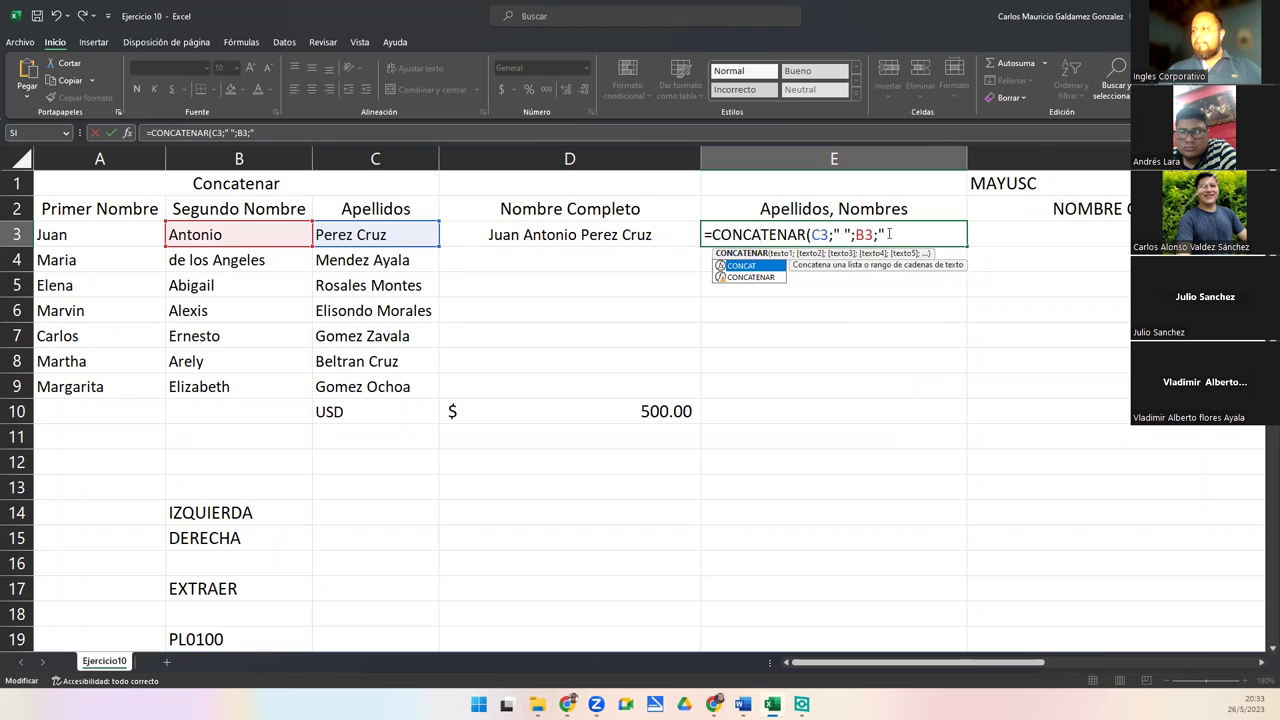
click(889, 233)
text(";A)
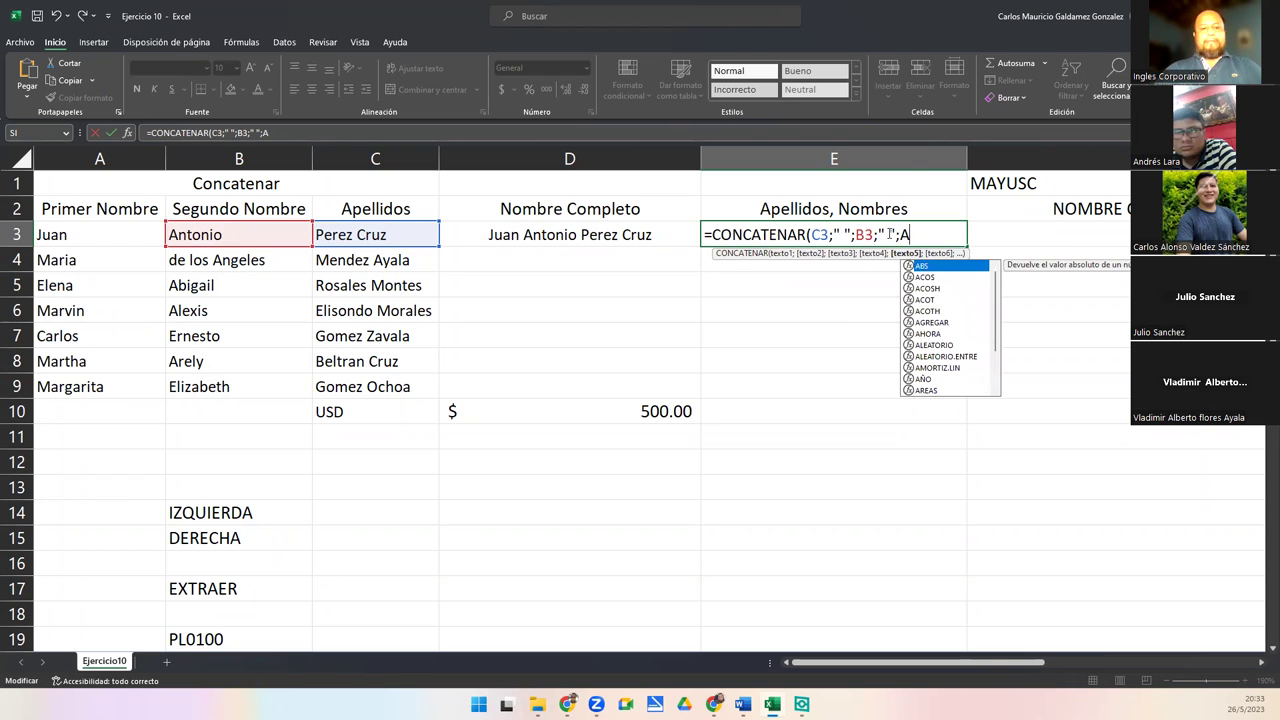
text(3)
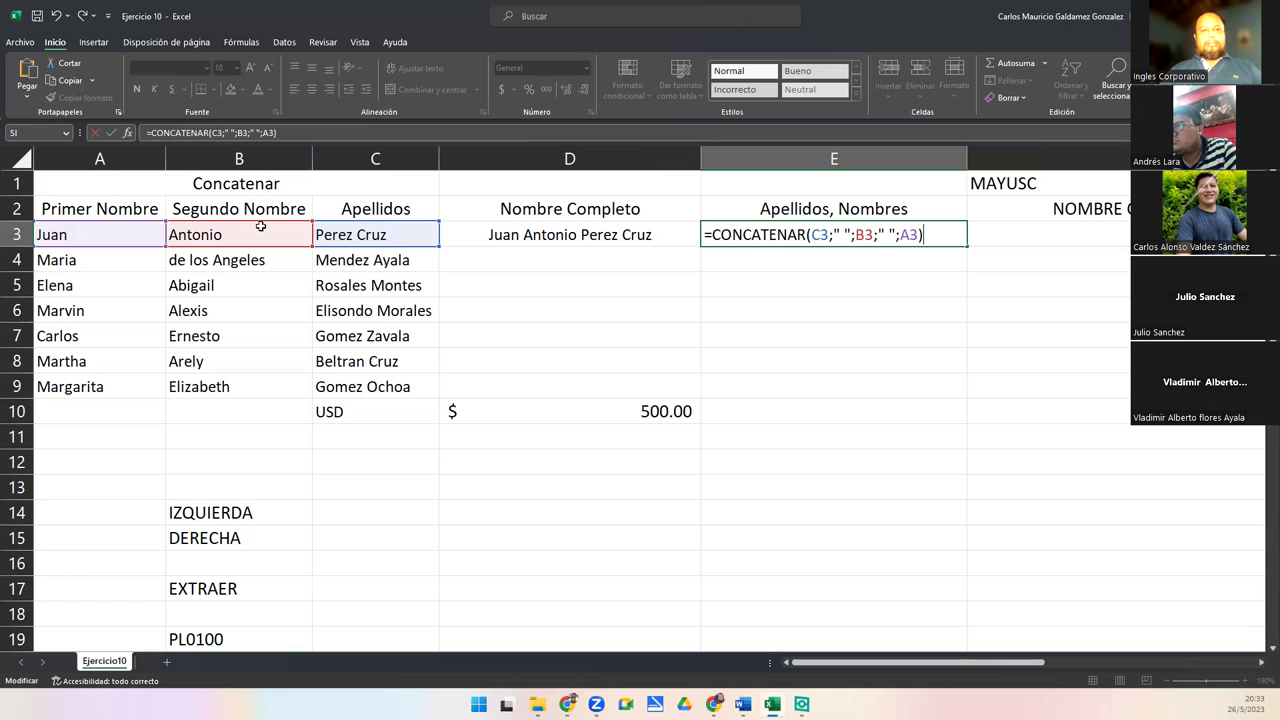
Correct it to =CONCATENAR(C3;", ";A3;" ";B3) by swapping references and adding the comma separator
click(868, 240)
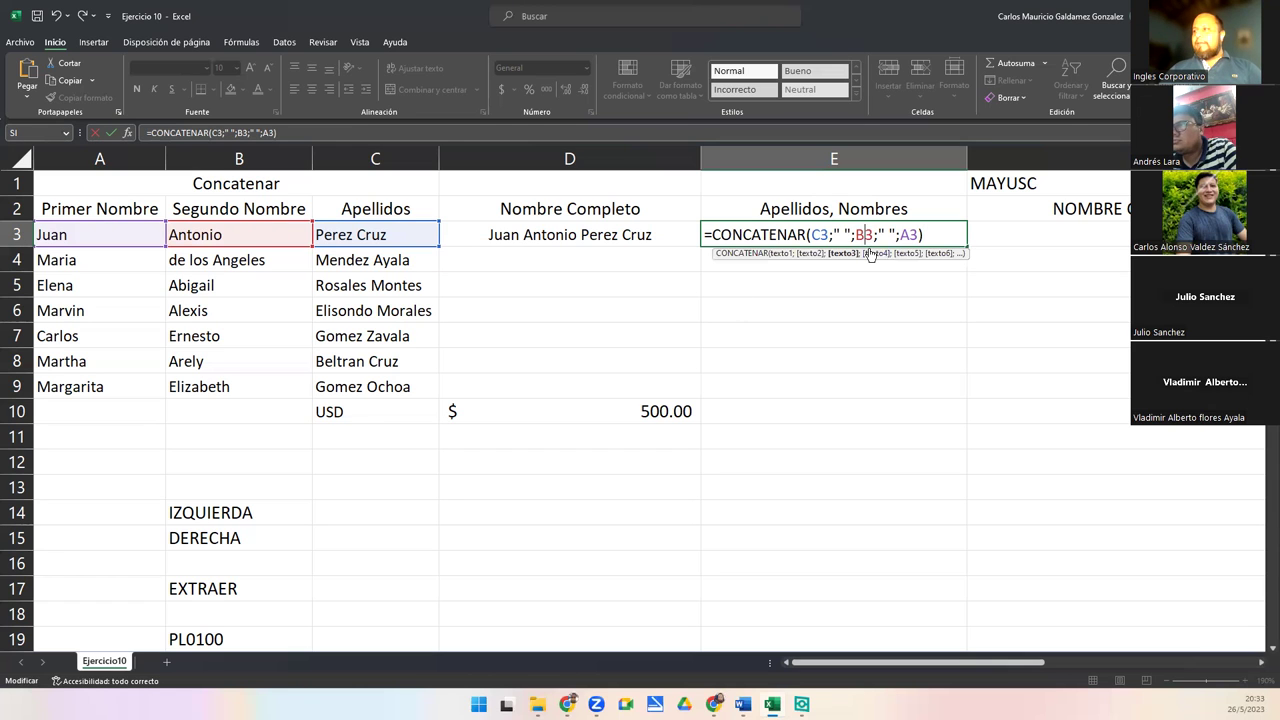
key(BackSpace)
text(A)
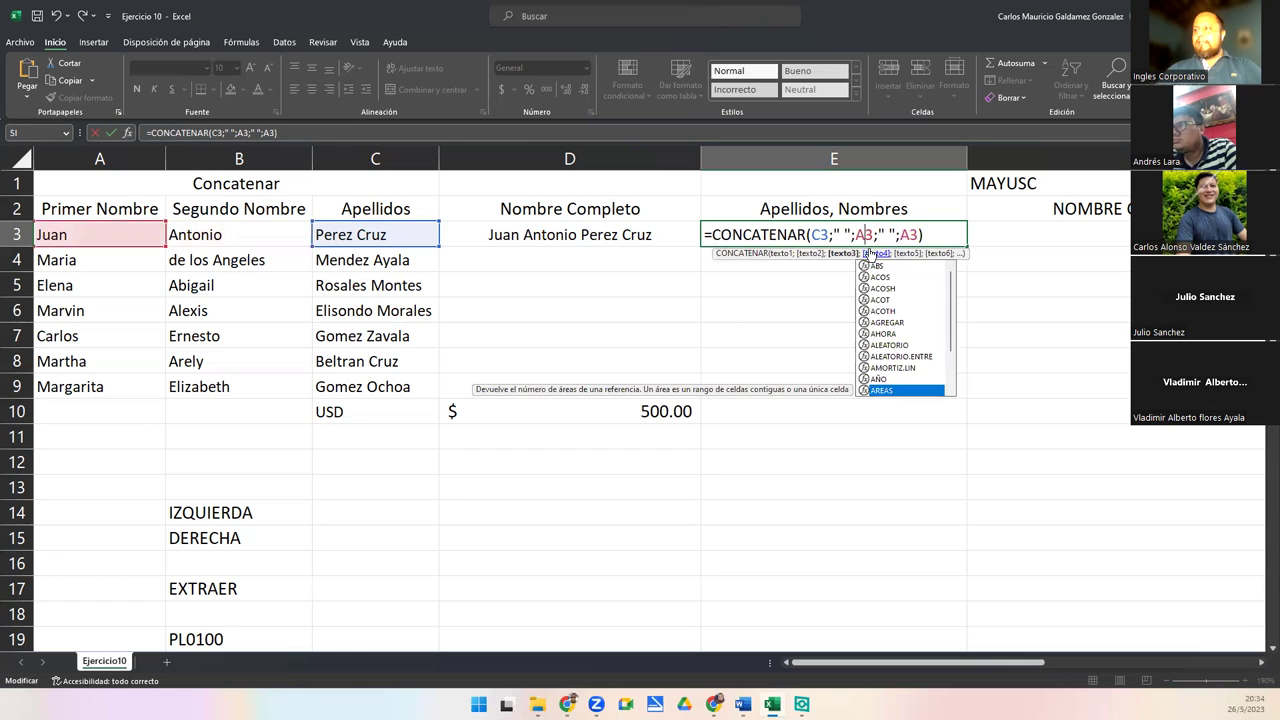
click(909, 234)
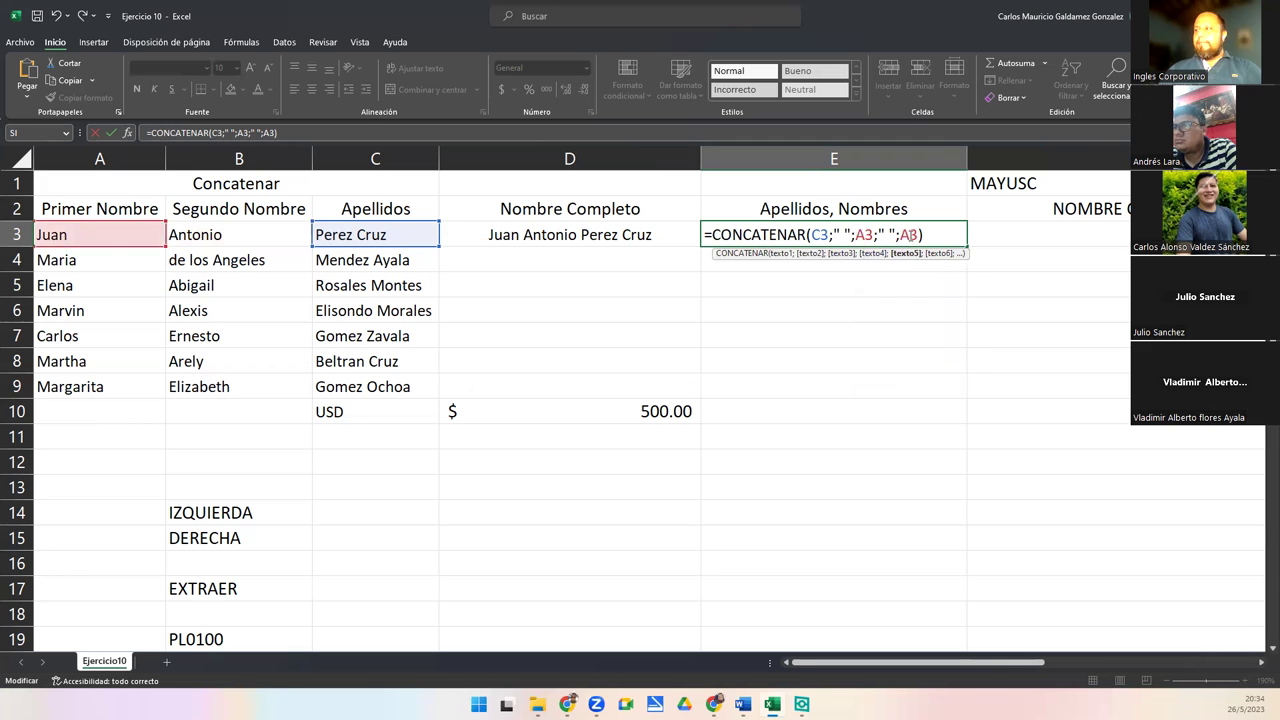
key(BackSpace)
text(B)
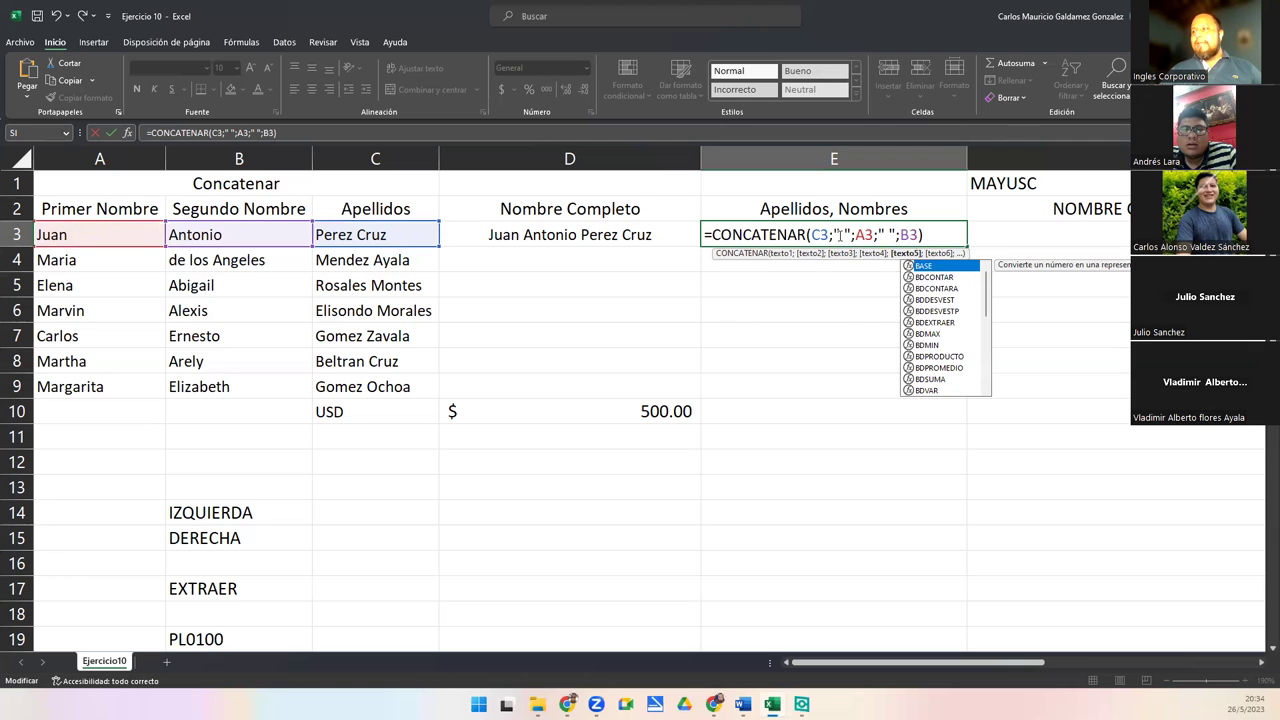
click(842, 236)
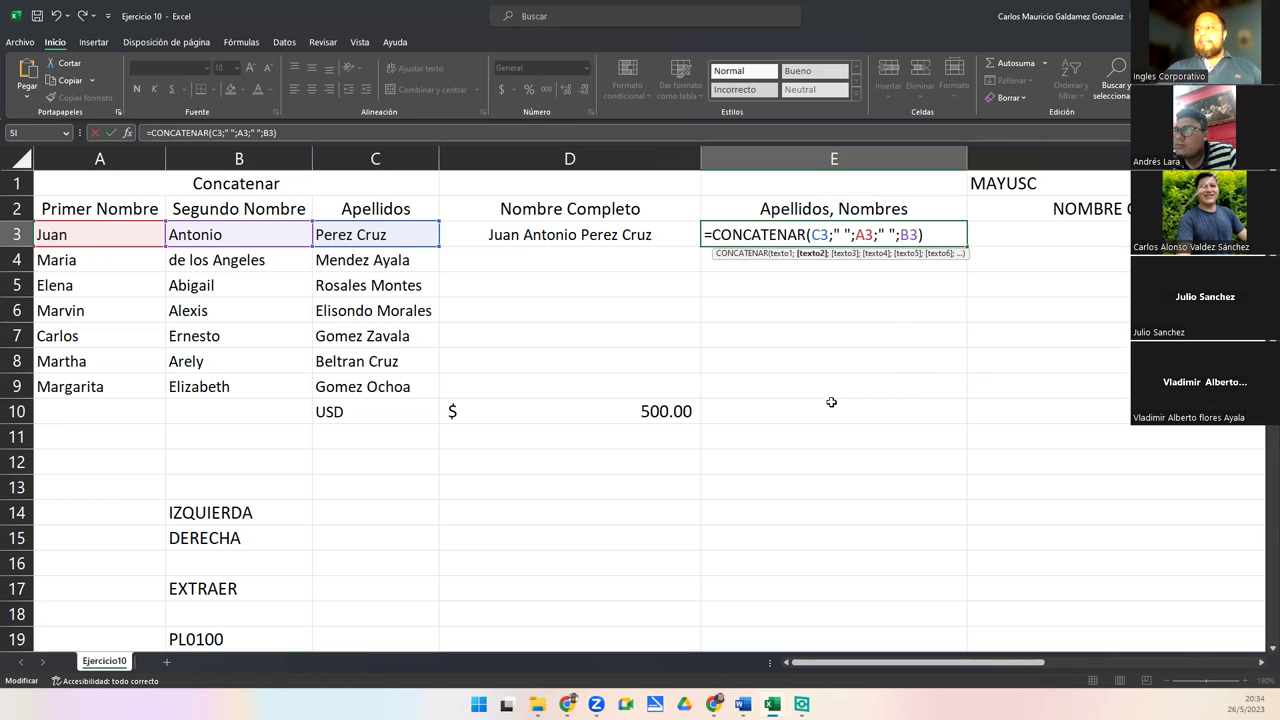
text(,)
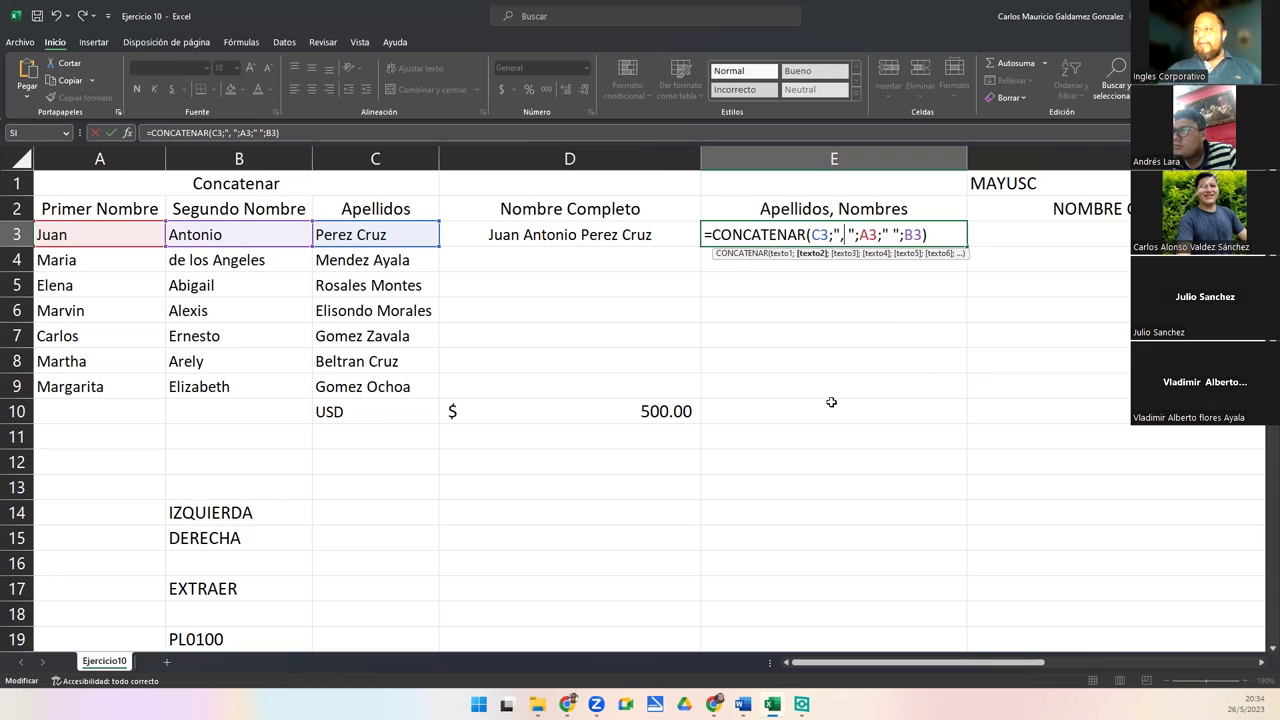
key(Return)
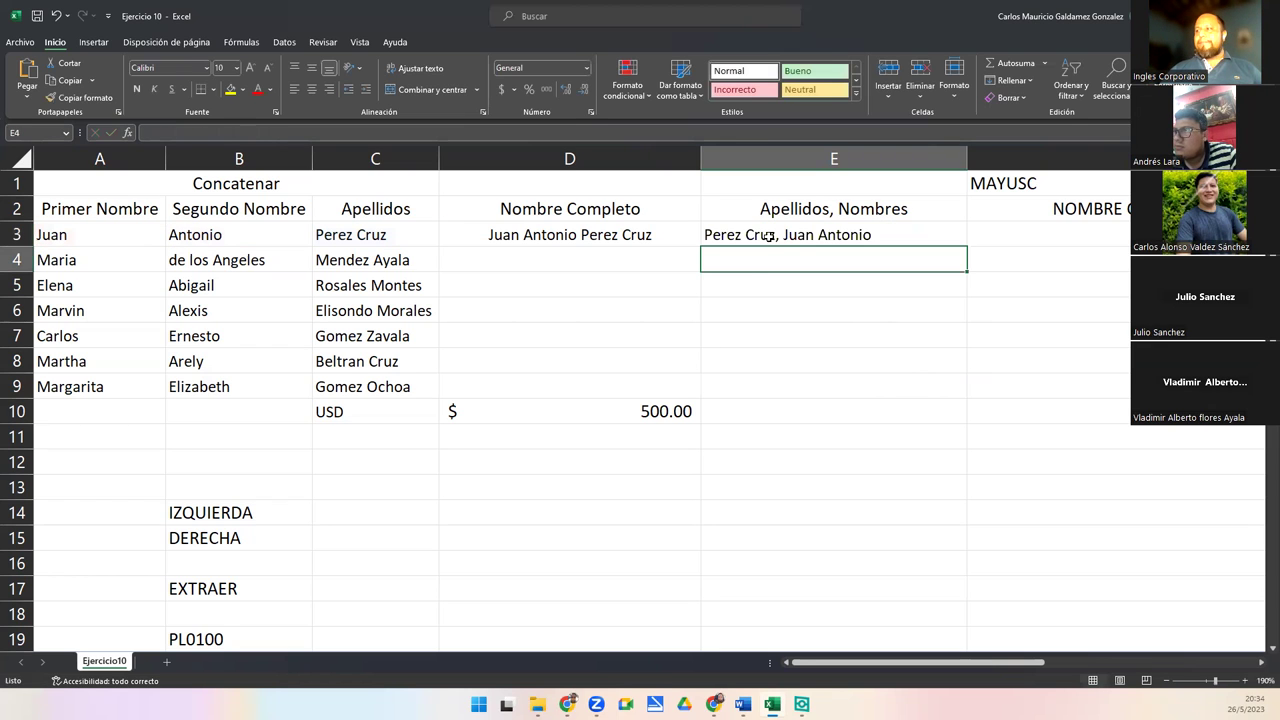
click(768, 236)
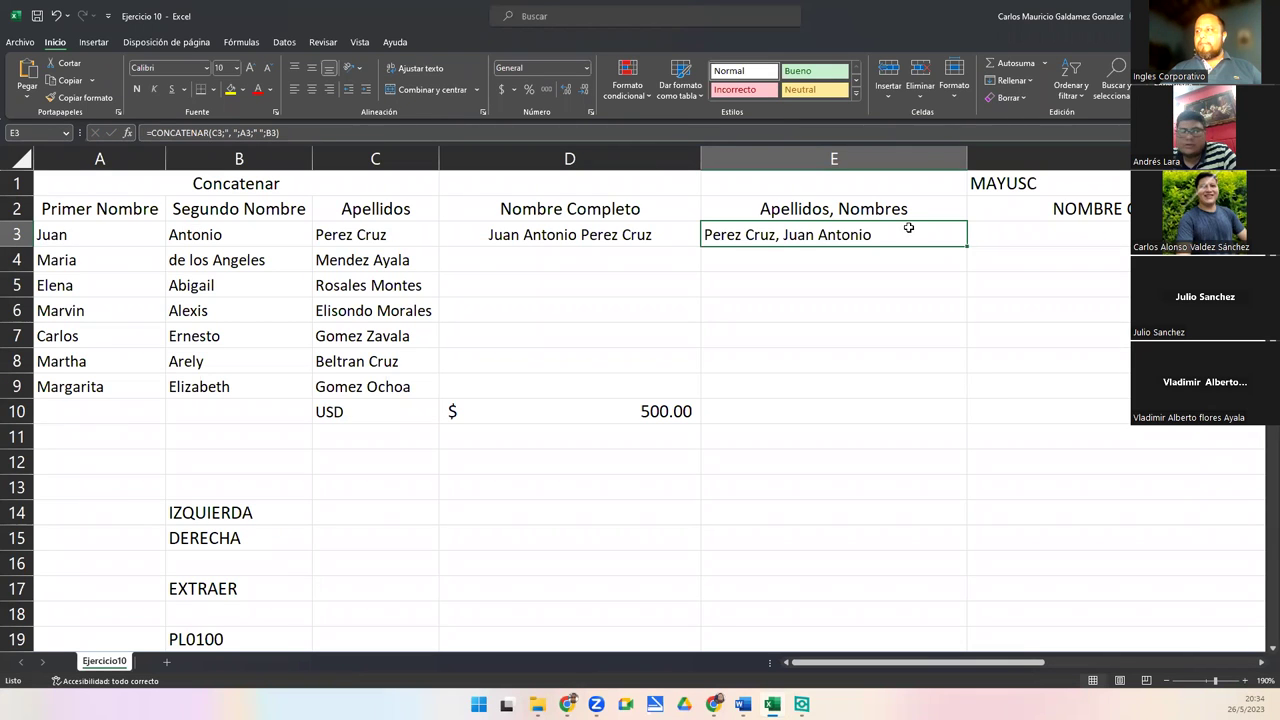
double_click(872, 234)
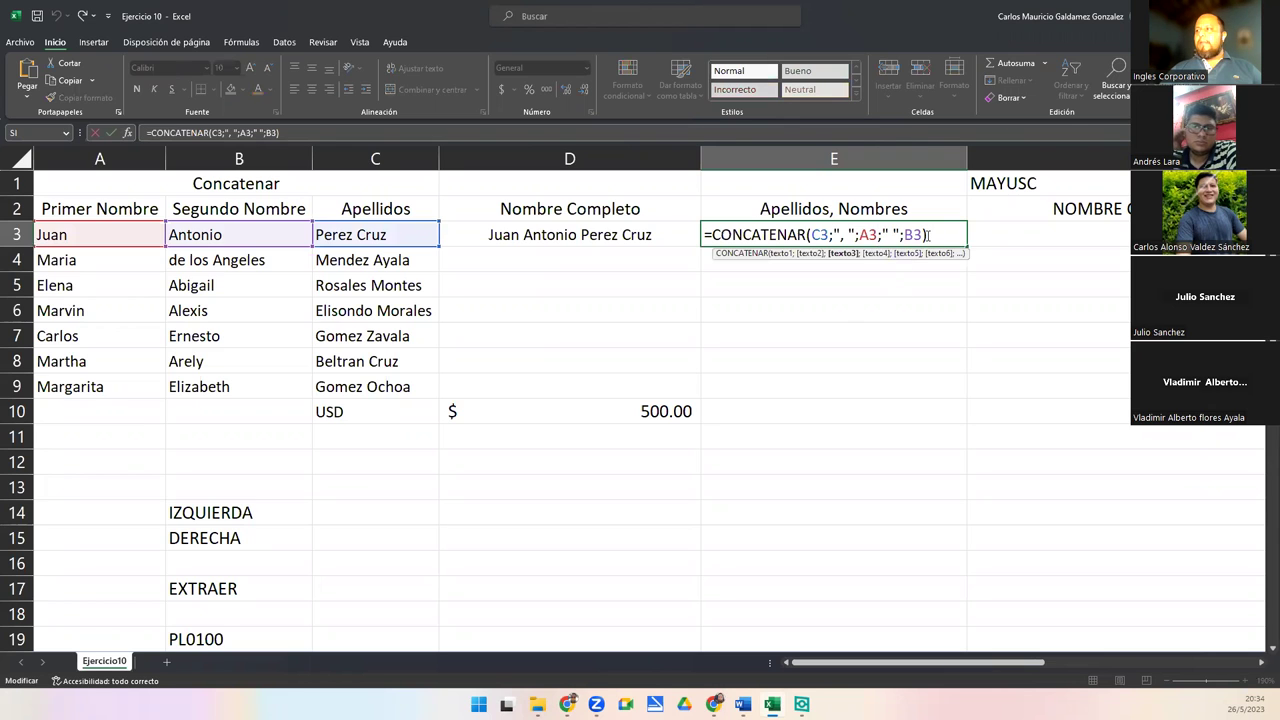
key(End)
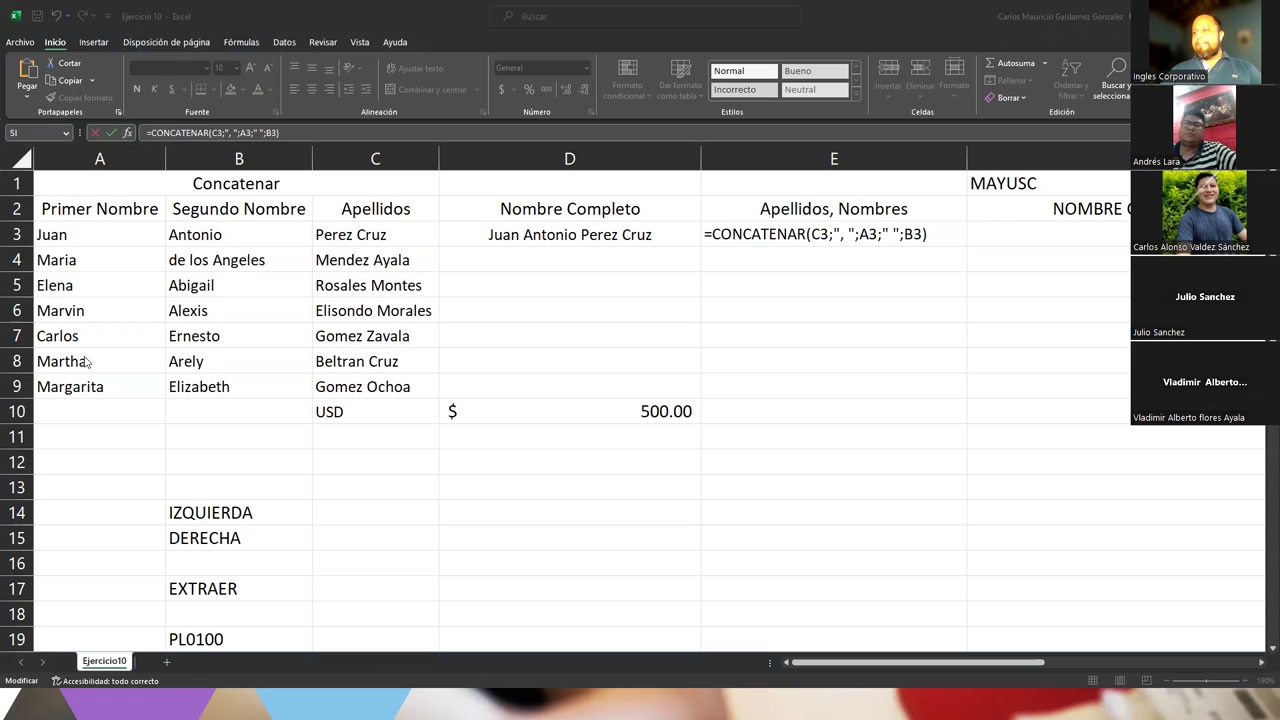
click(930, 234)
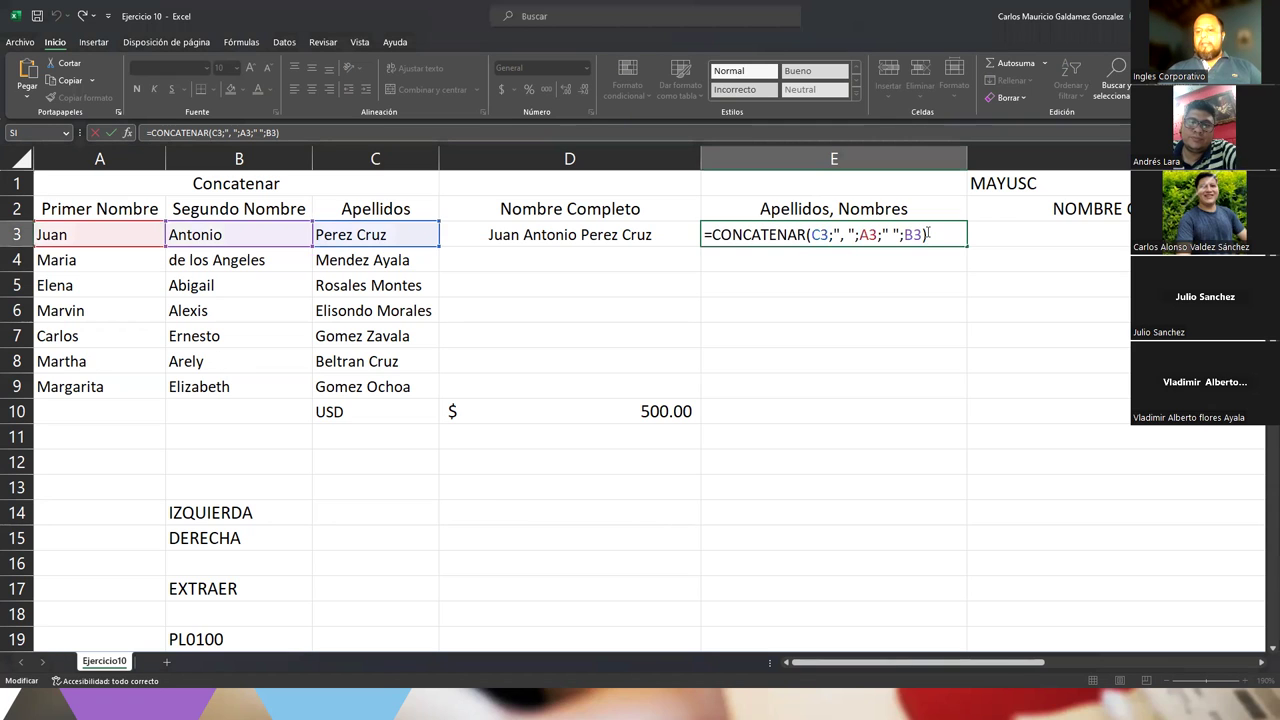
key(Return)
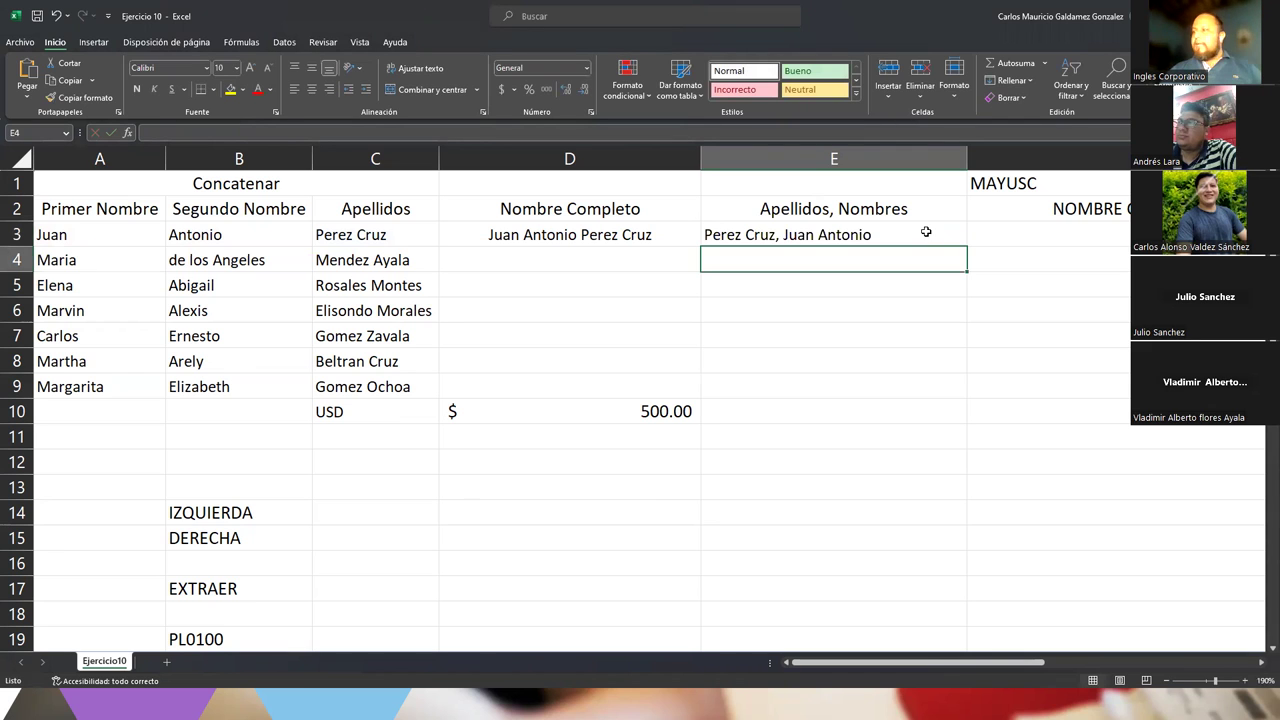
Step through the row 3 name cells to review the D3 and E3 formulas, ending on F3
key(Right)
key(Right)
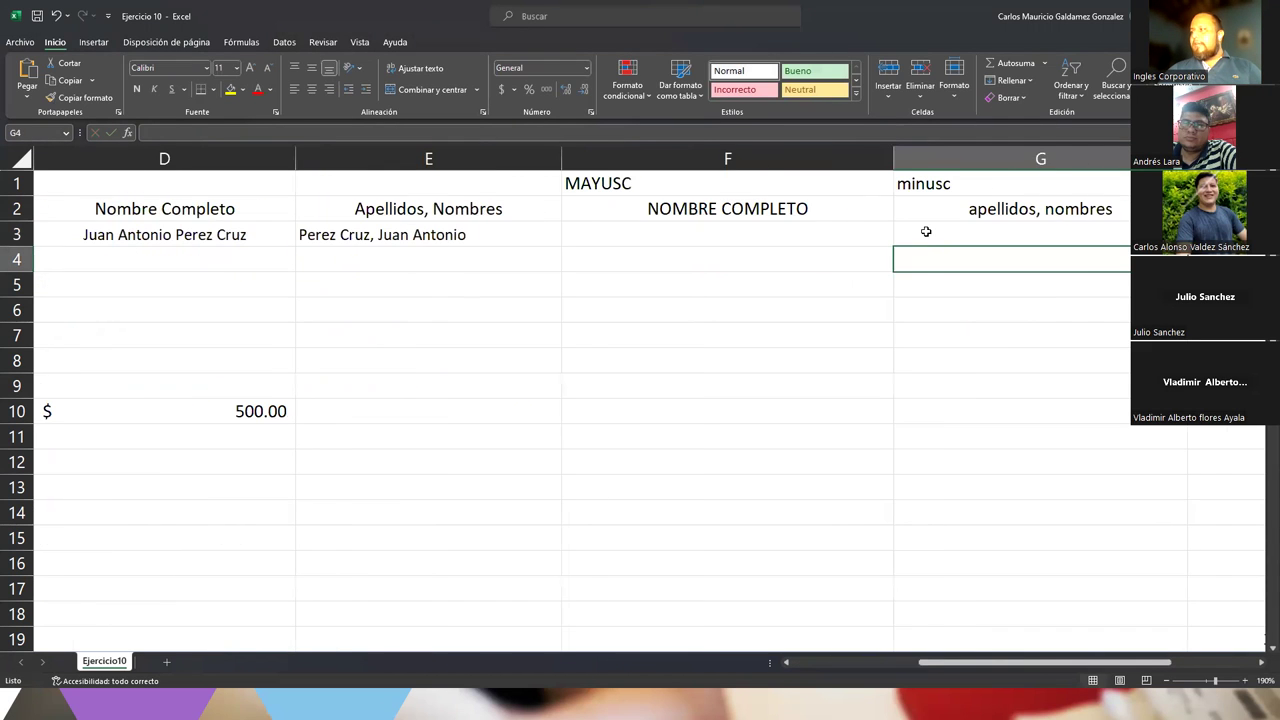
key(Left)
key(Up)
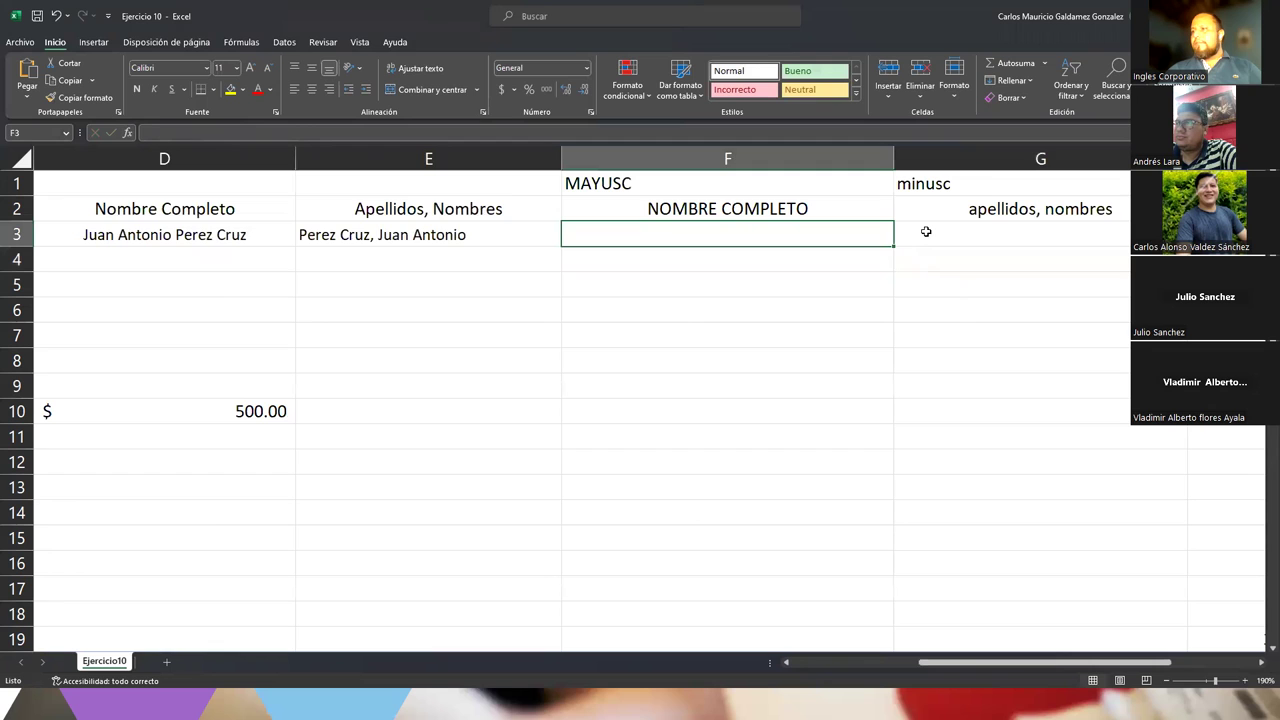
key(Left)
key(Left)
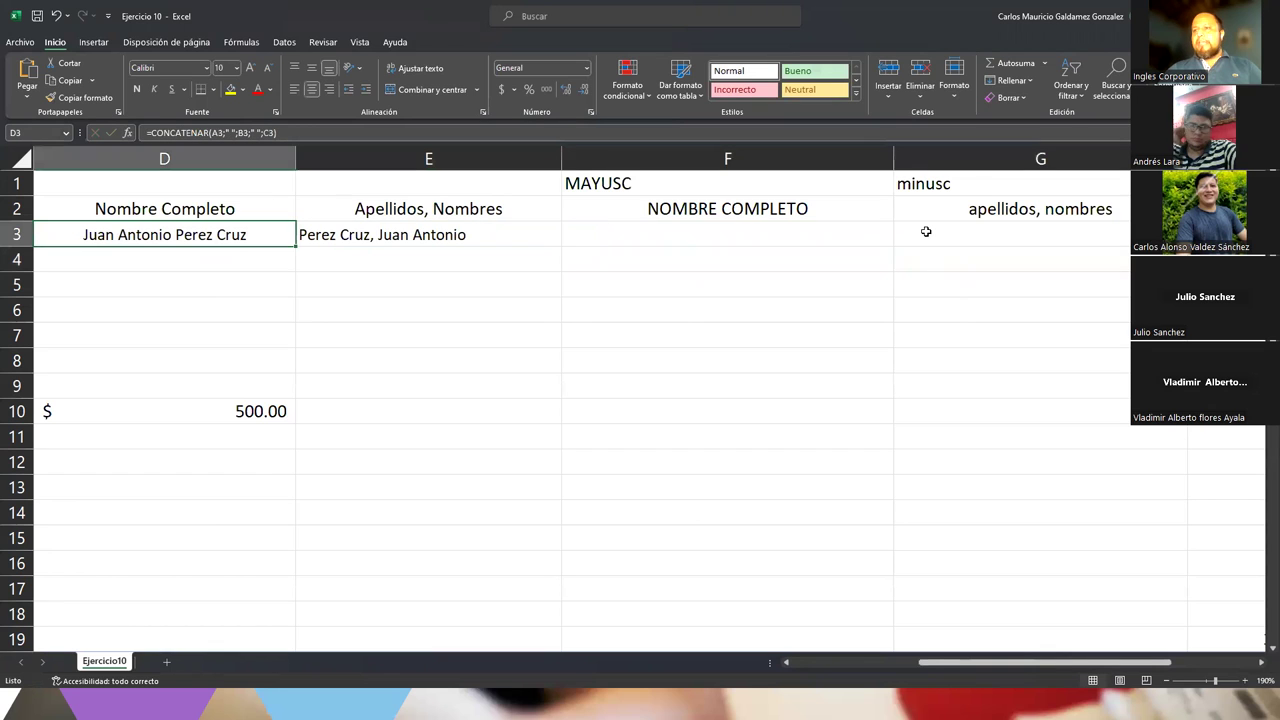
key(Up)
key(Down)
key(Right)
key(Right)
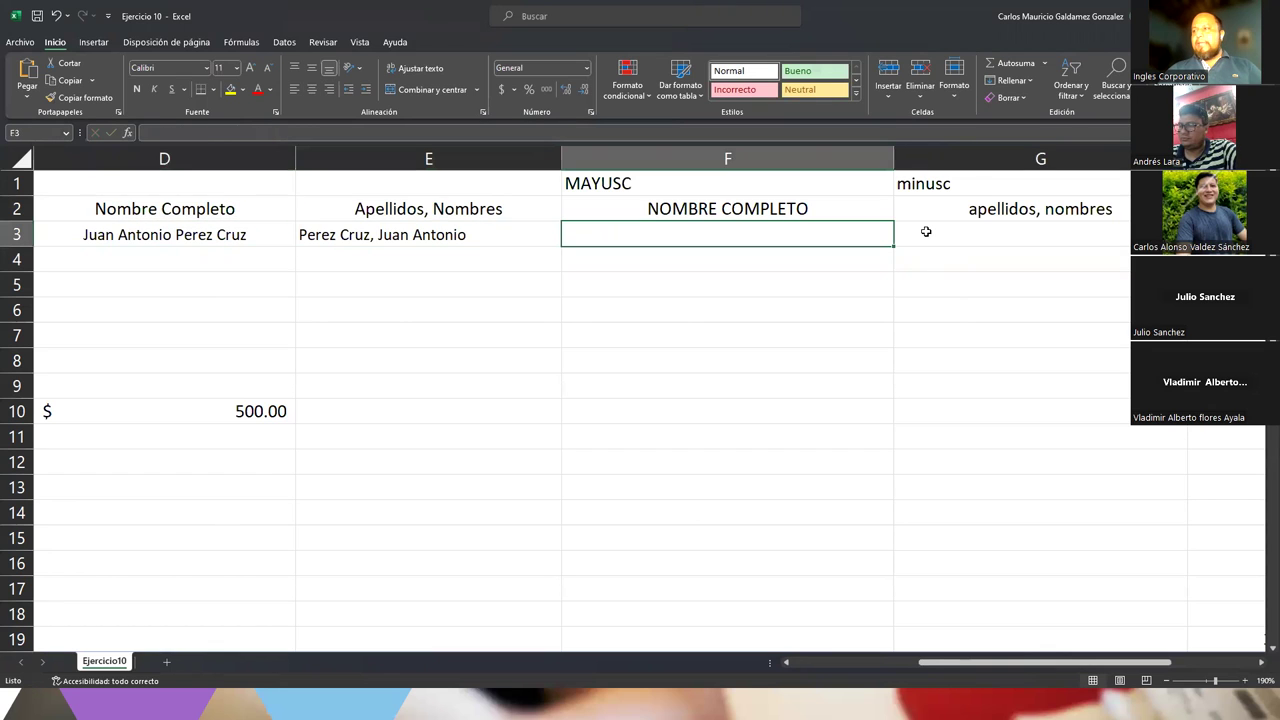
key(Right)
key(Left)
key(Left)
key(Left)
key(Right)
key(Up)
key(Down)
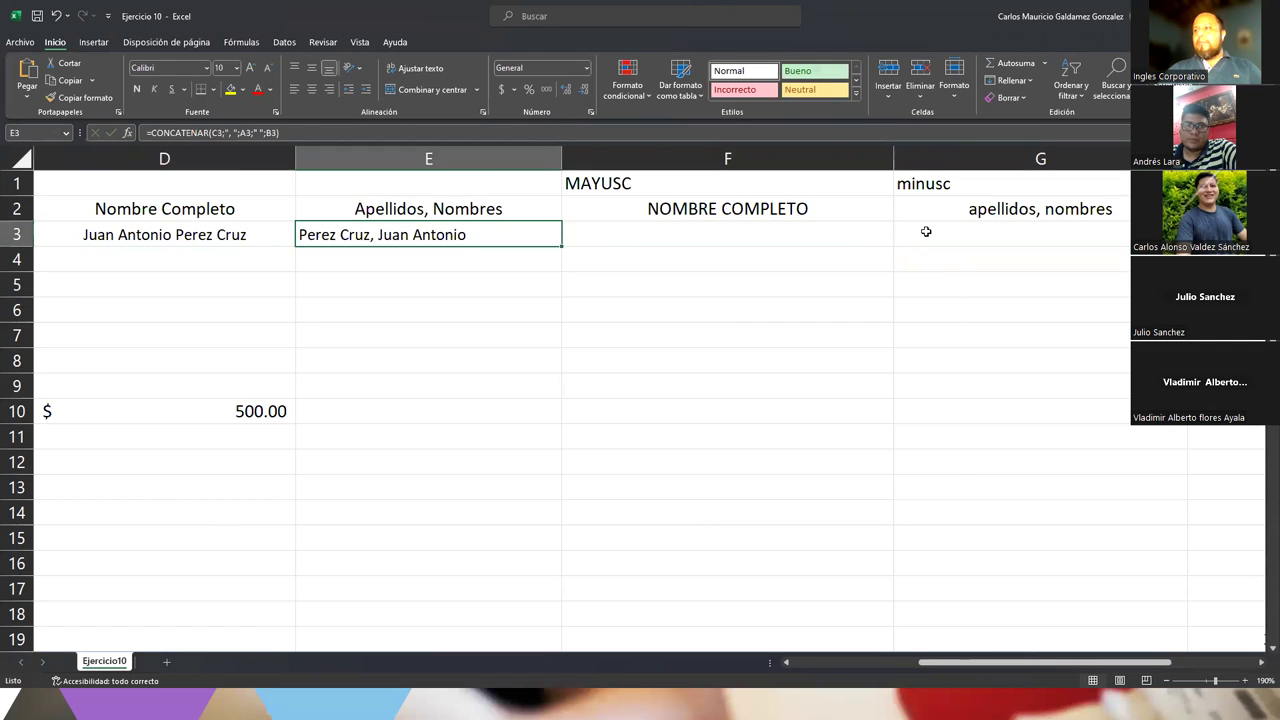
key(Right)
key(Right)
key(Left)
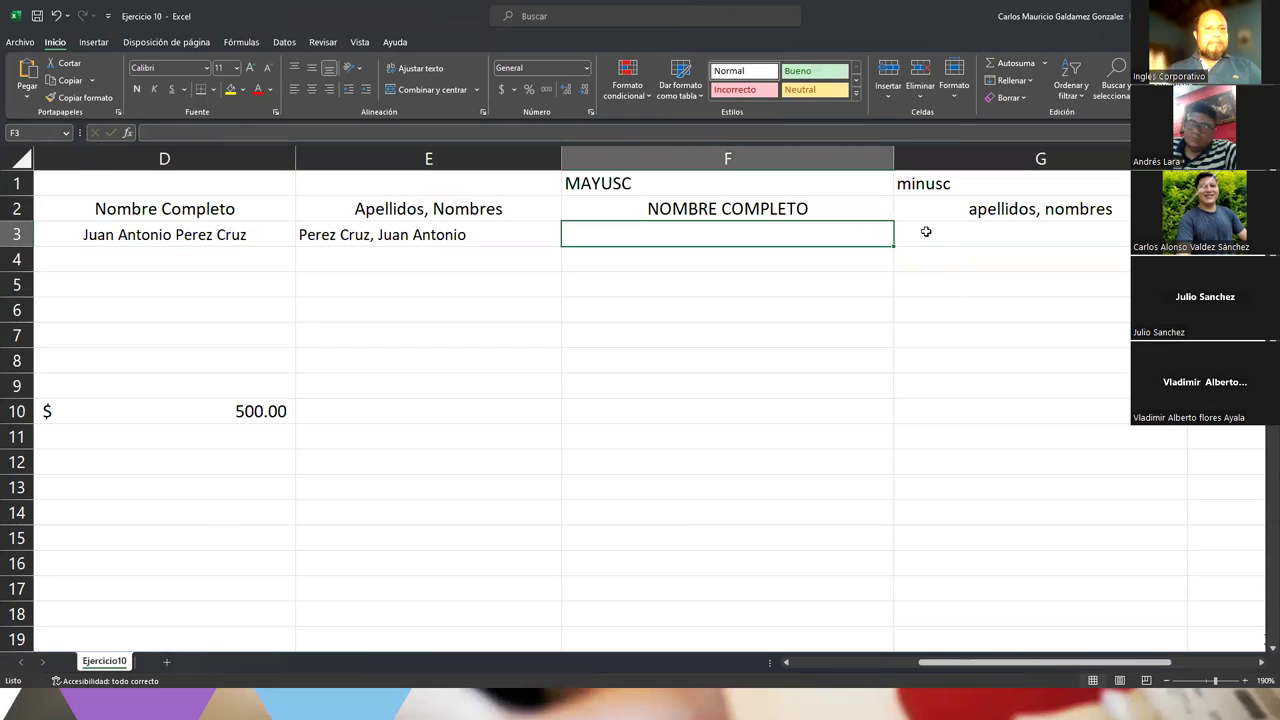
text(=mayu)
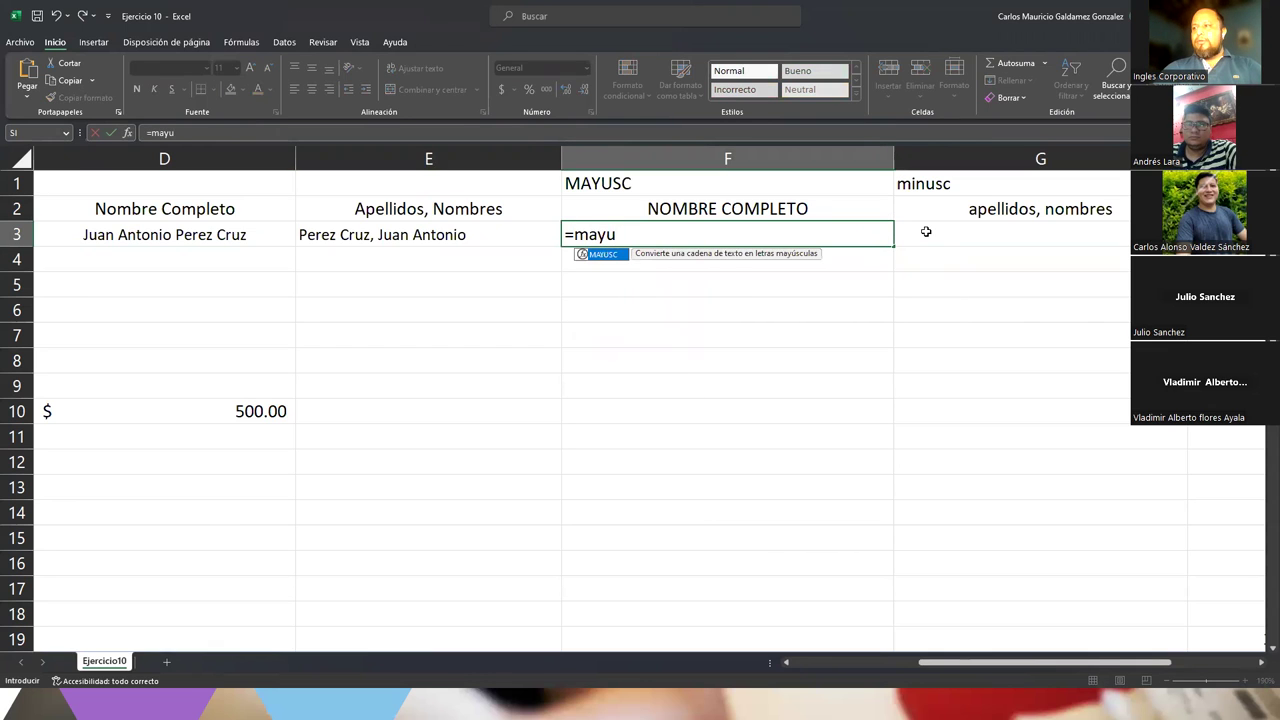
text(sc)
key(Tab)
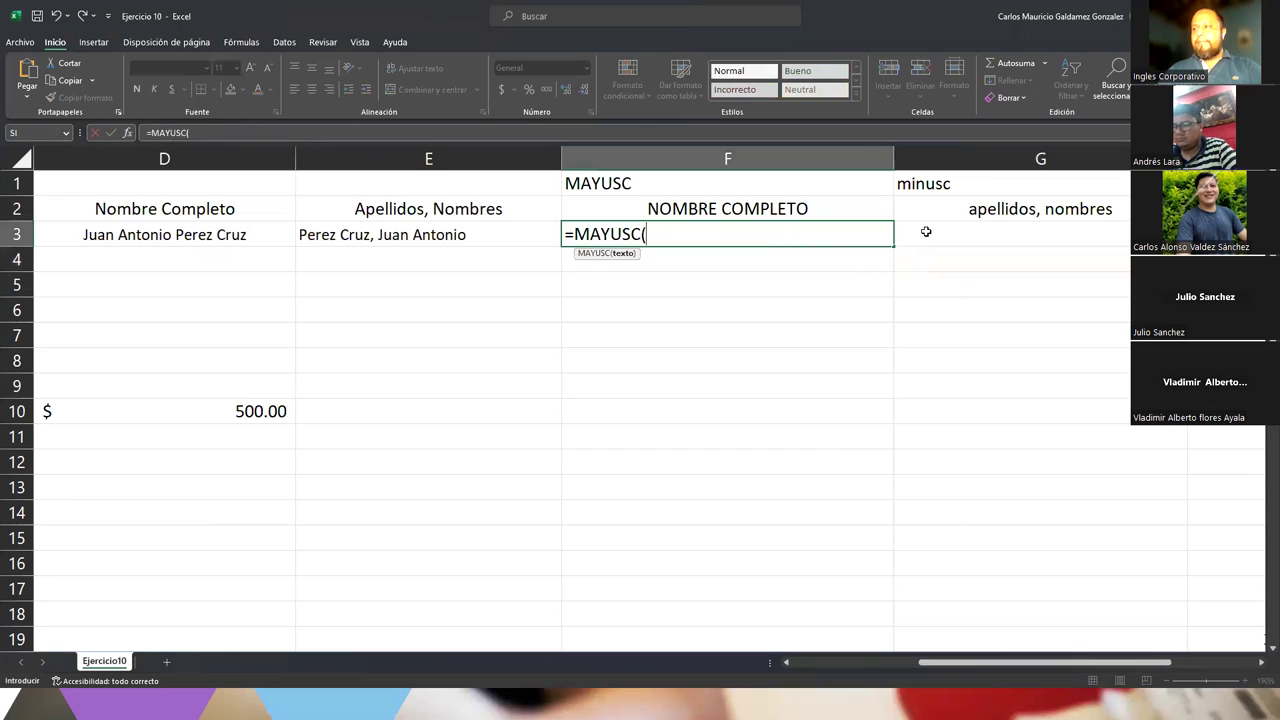
click(233, 234)
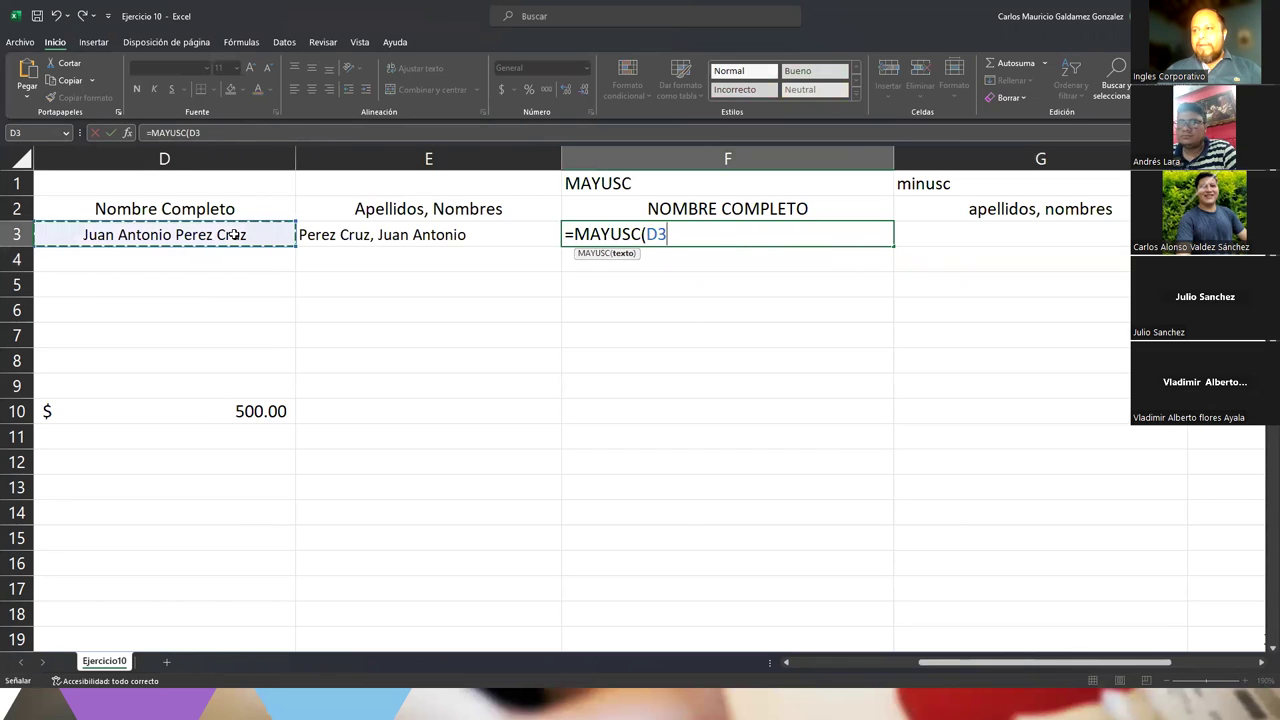
text())
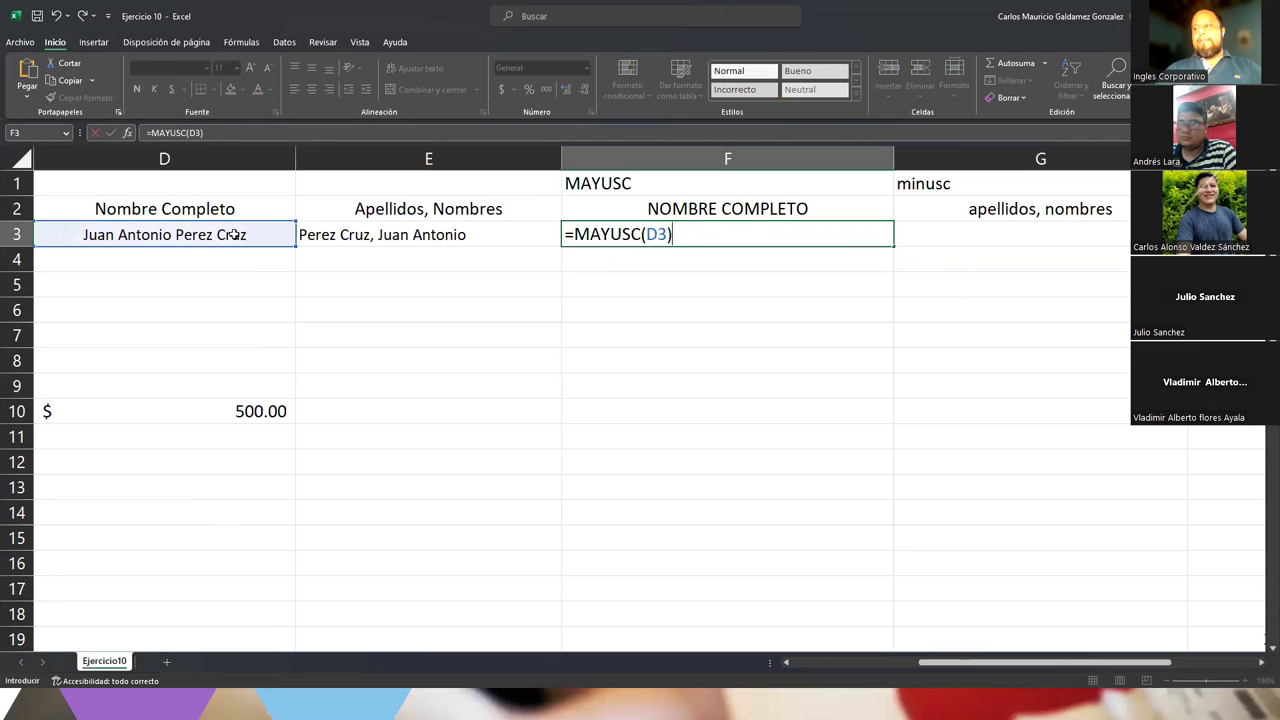
key(Return)
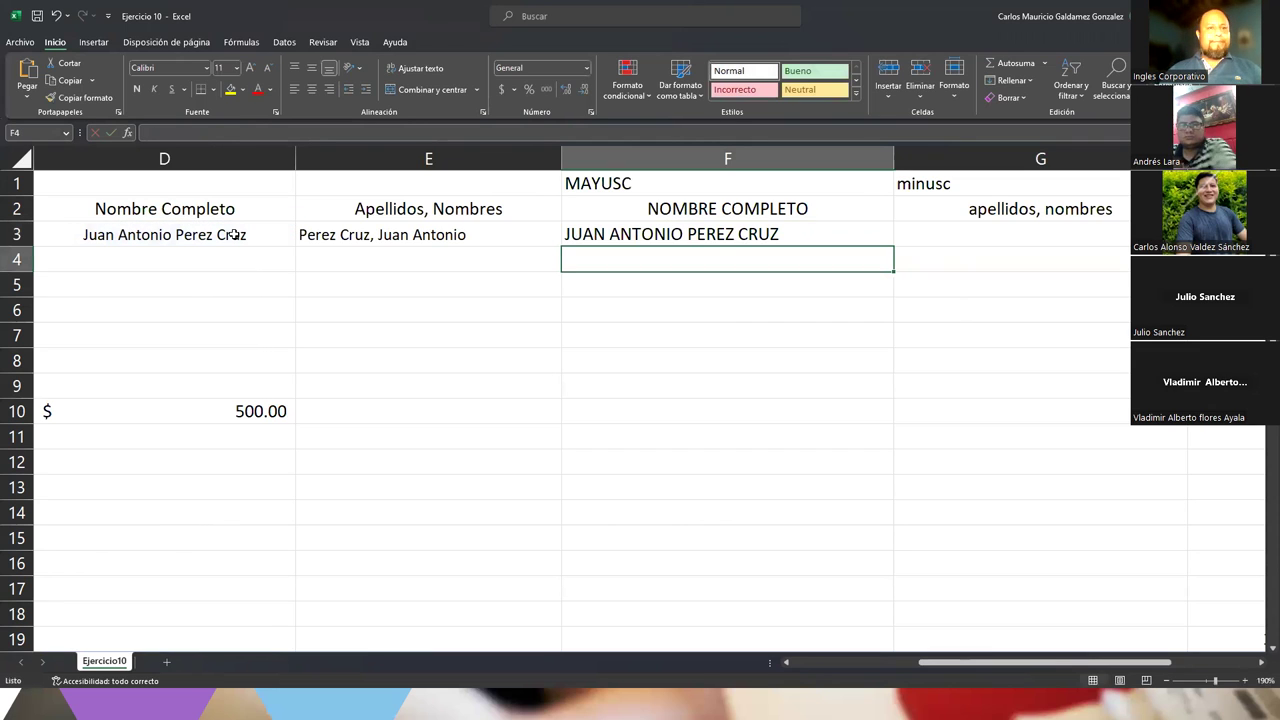
click(946, 232)
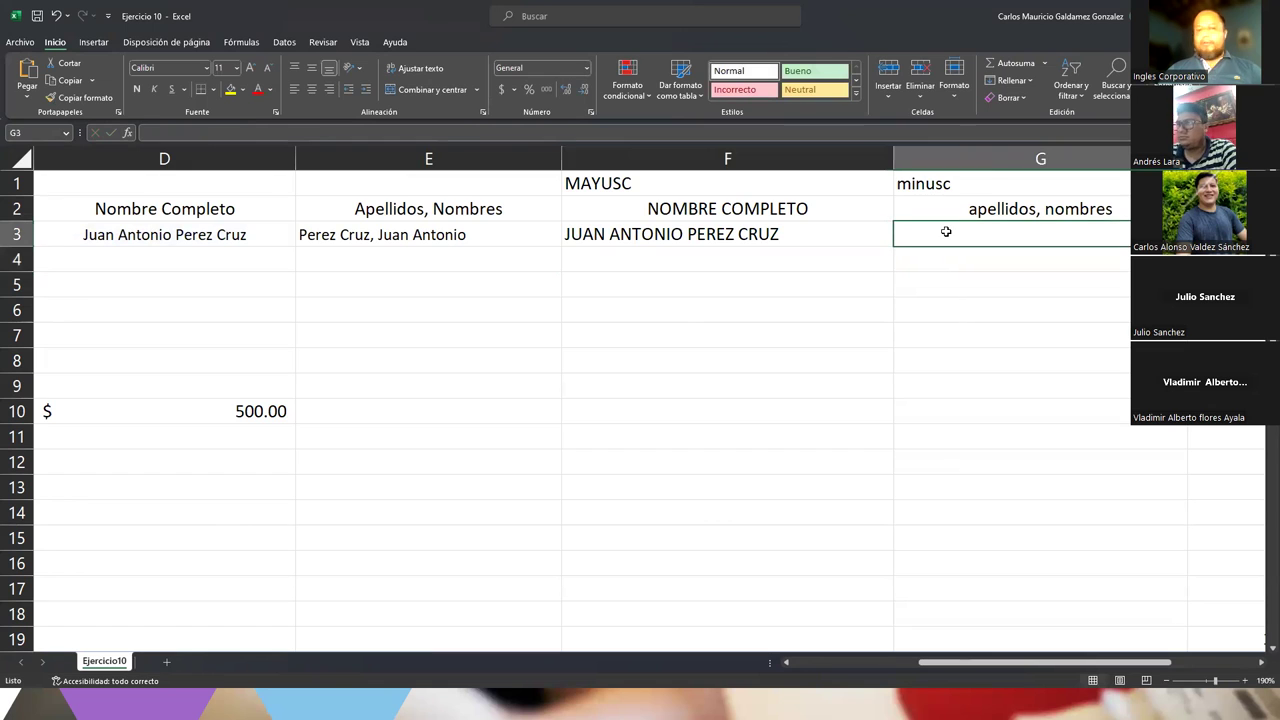
text(=minusc)
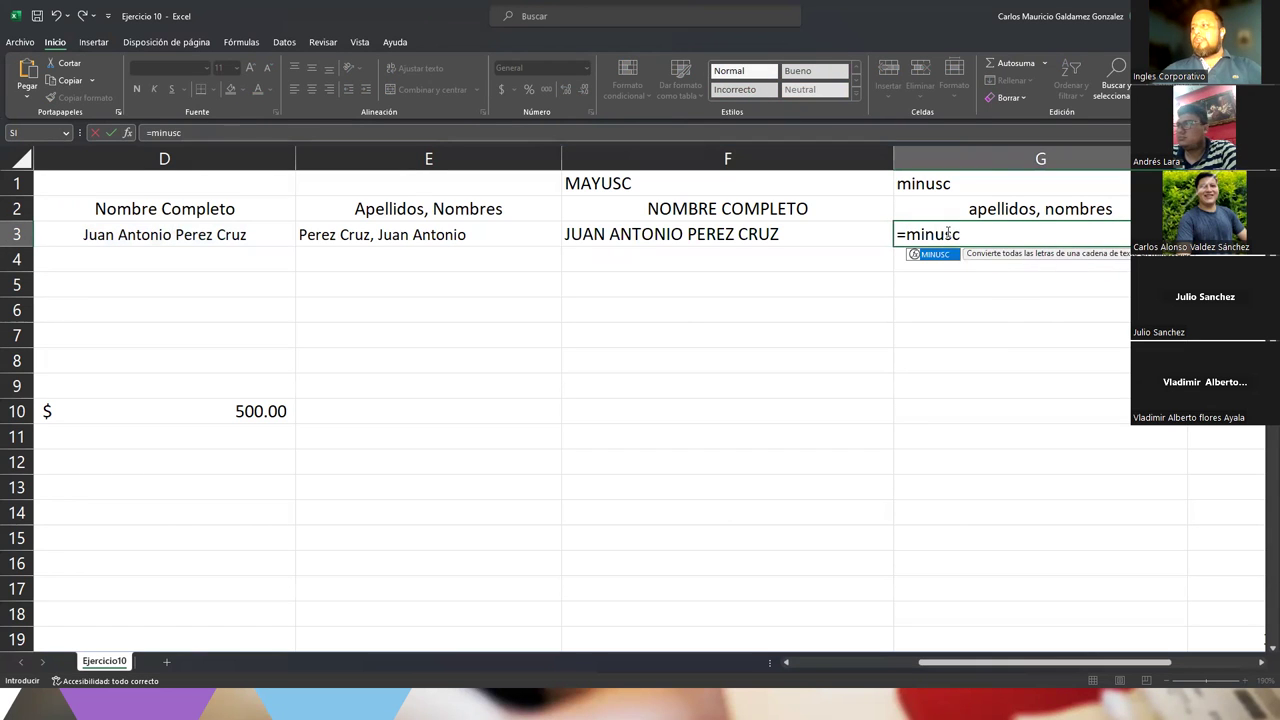
key(Tab)
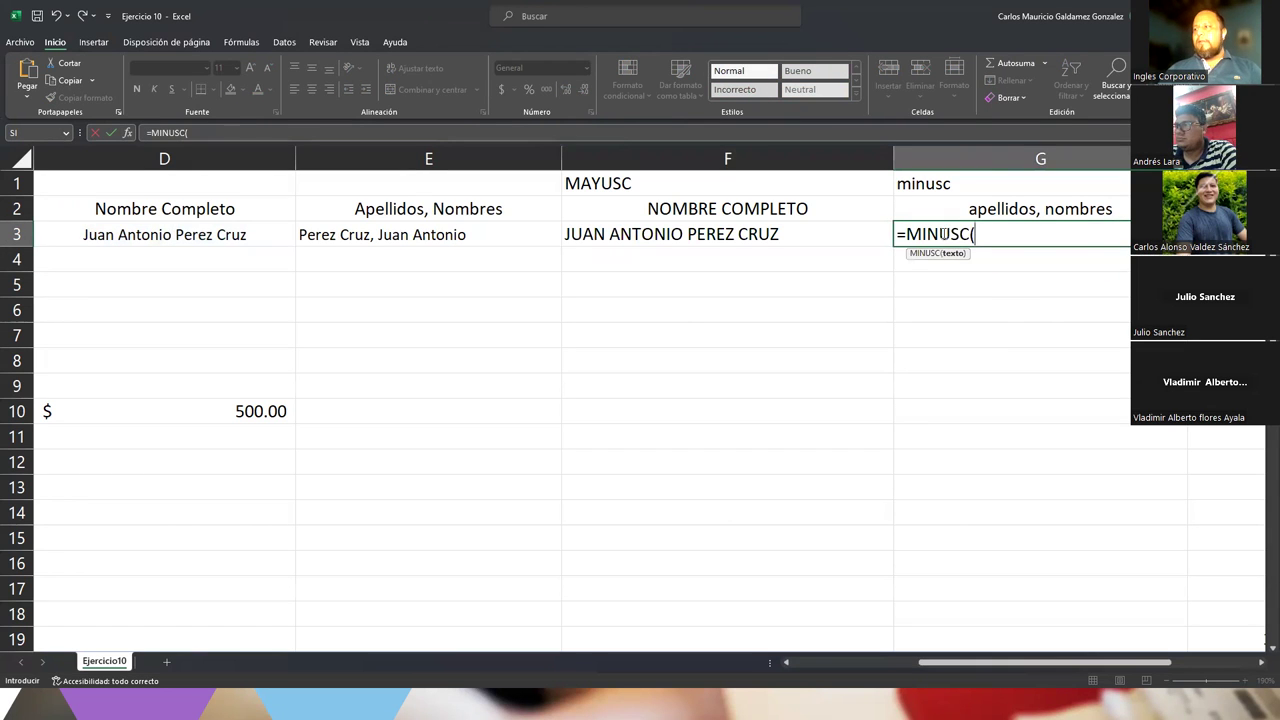
click(406, 235)
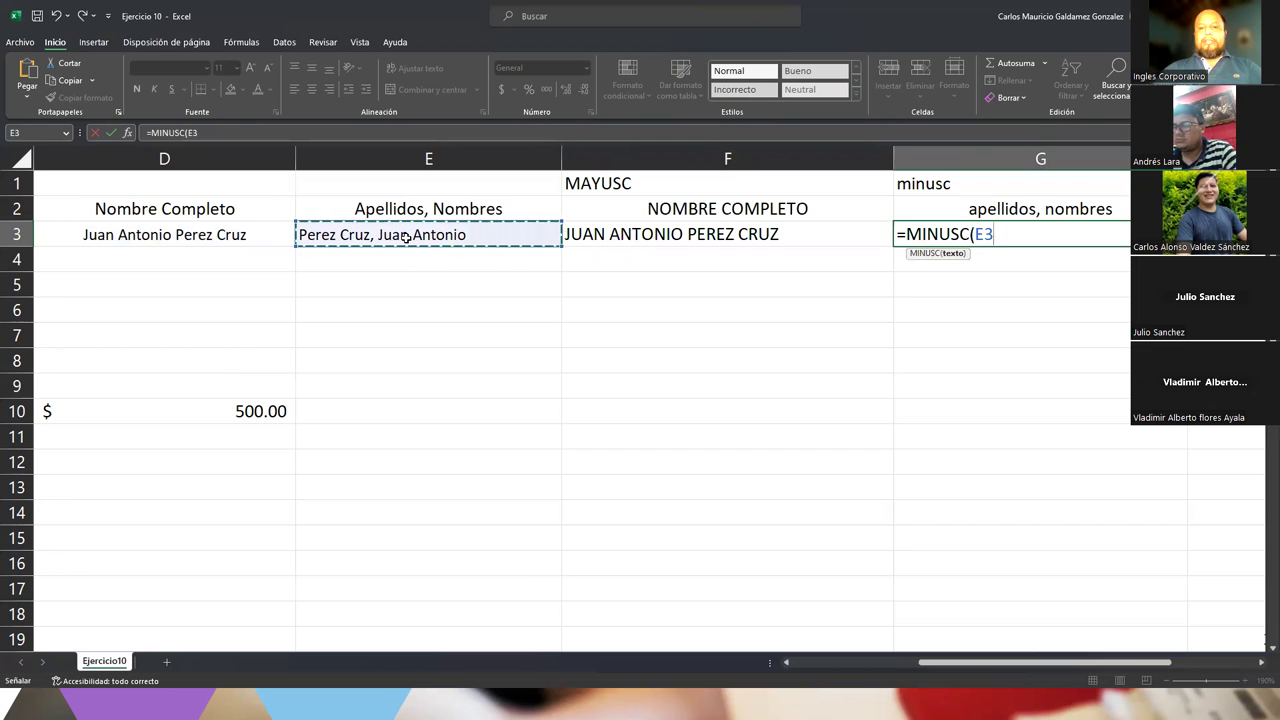
text())
key(Return)
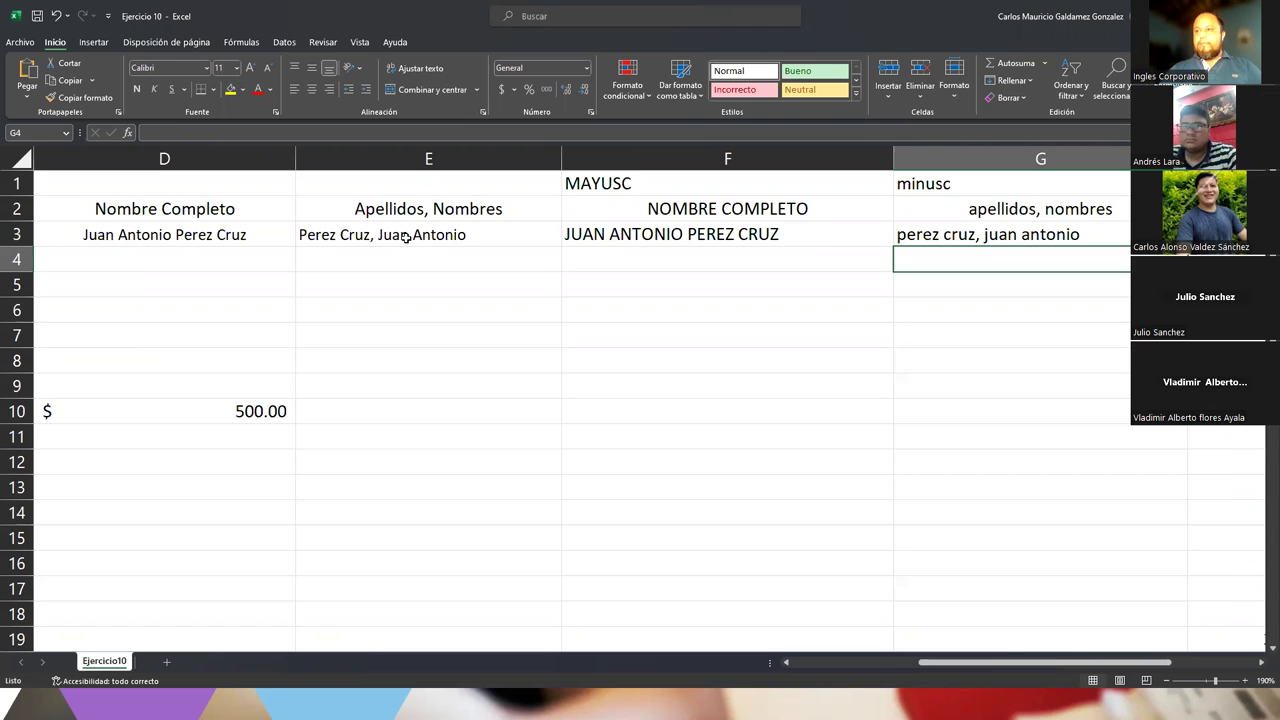
key(Left)
key(Left)
key(Left)
key(Left)
key(Left)
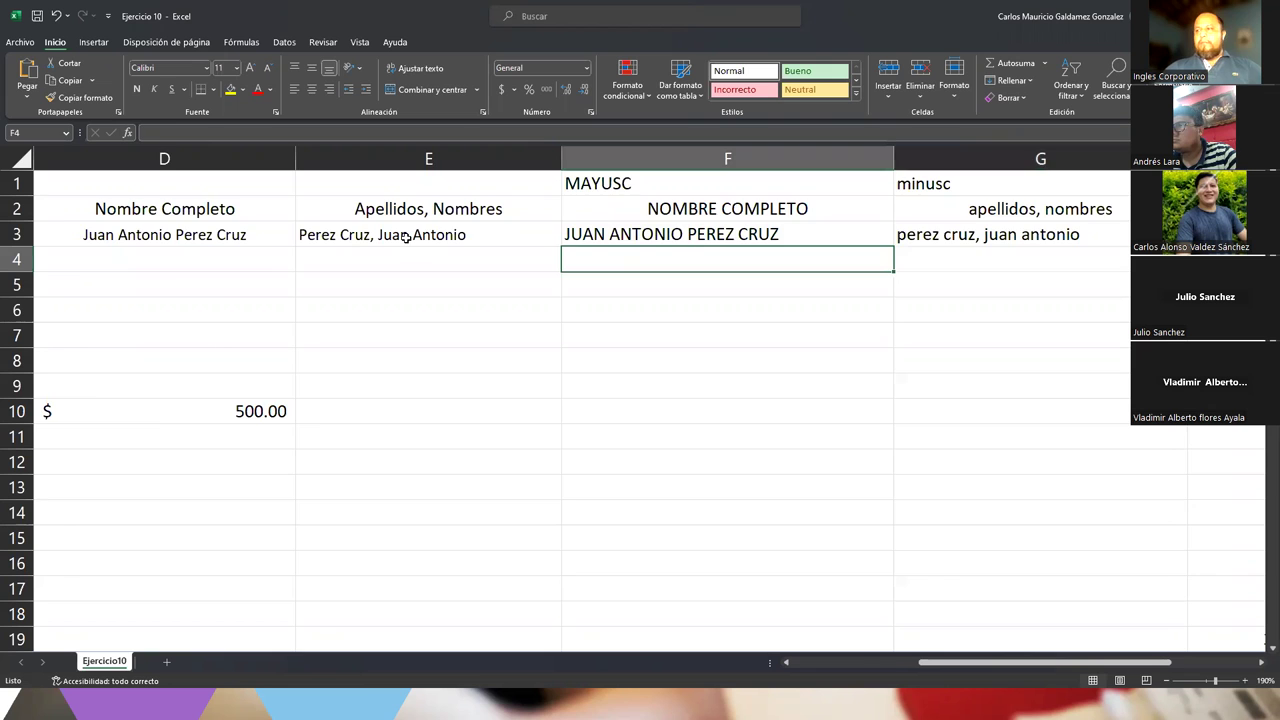
key(Right)
key(Right)
key(Right)
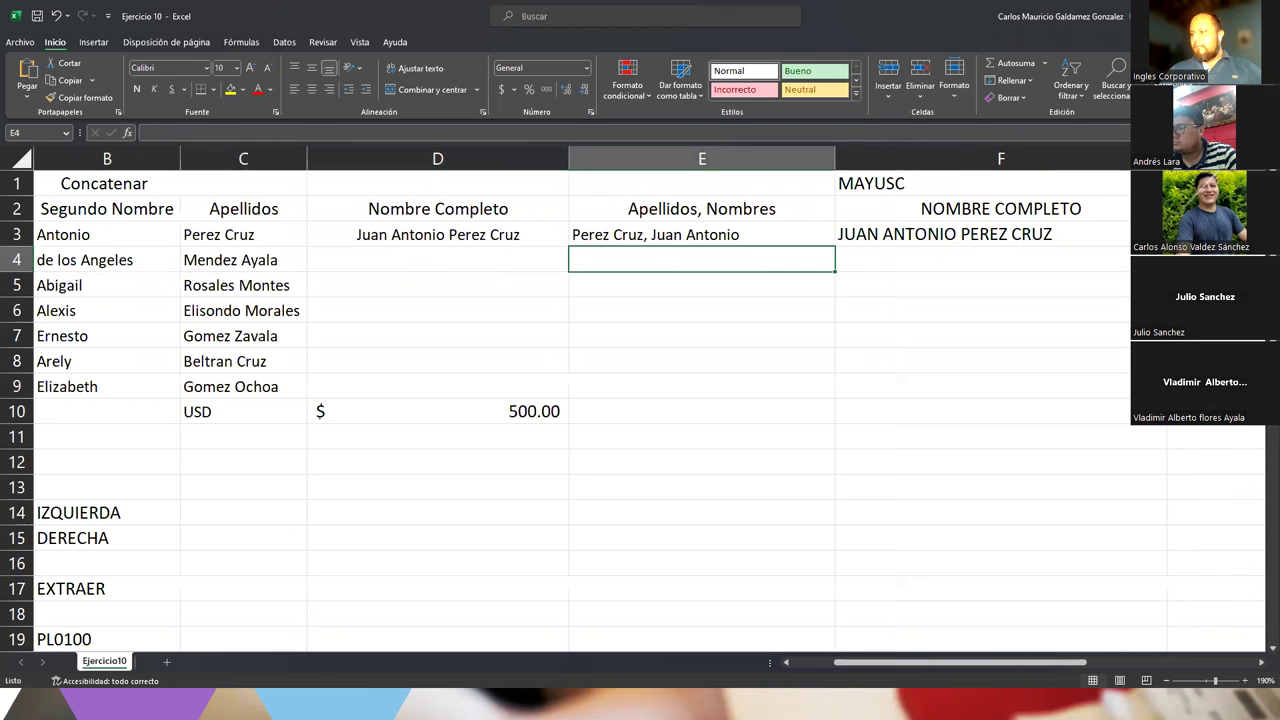
Zoom the sheet out from 190% to 145% to see the Carnet and Codigo Planta table
scroll(897, 532, down, 1)
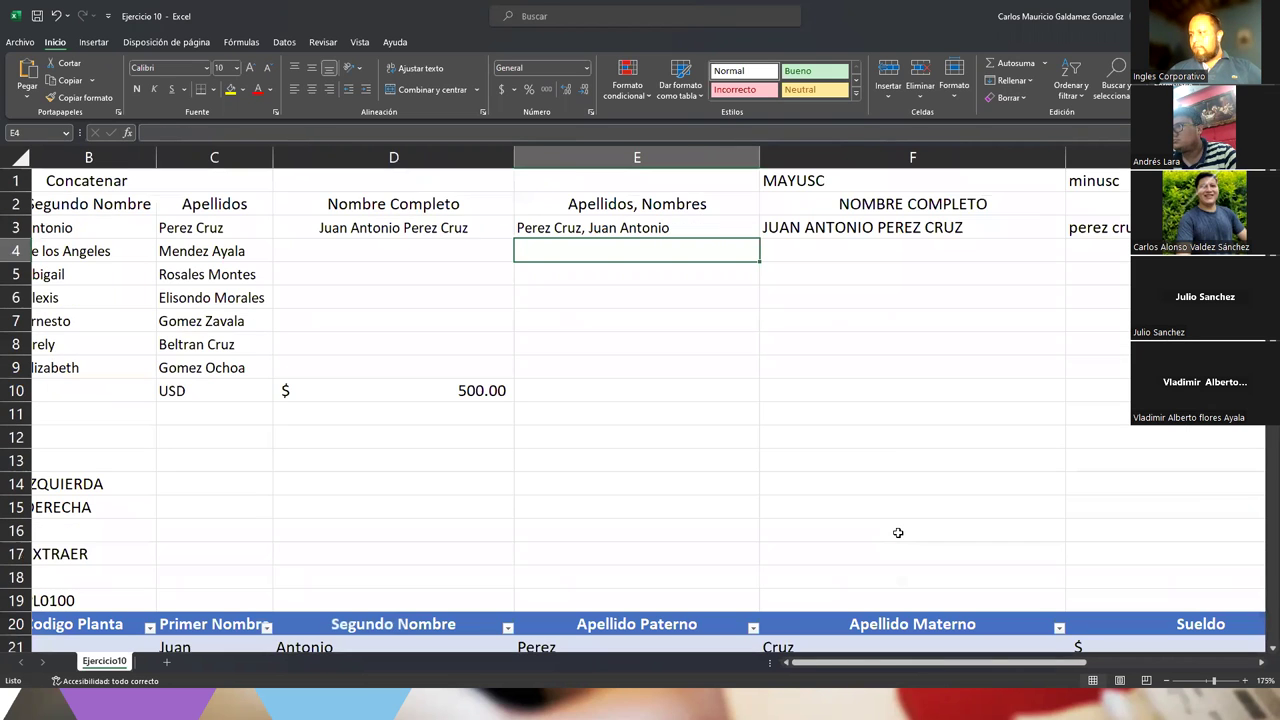
scroll(877, 523, down, 1)
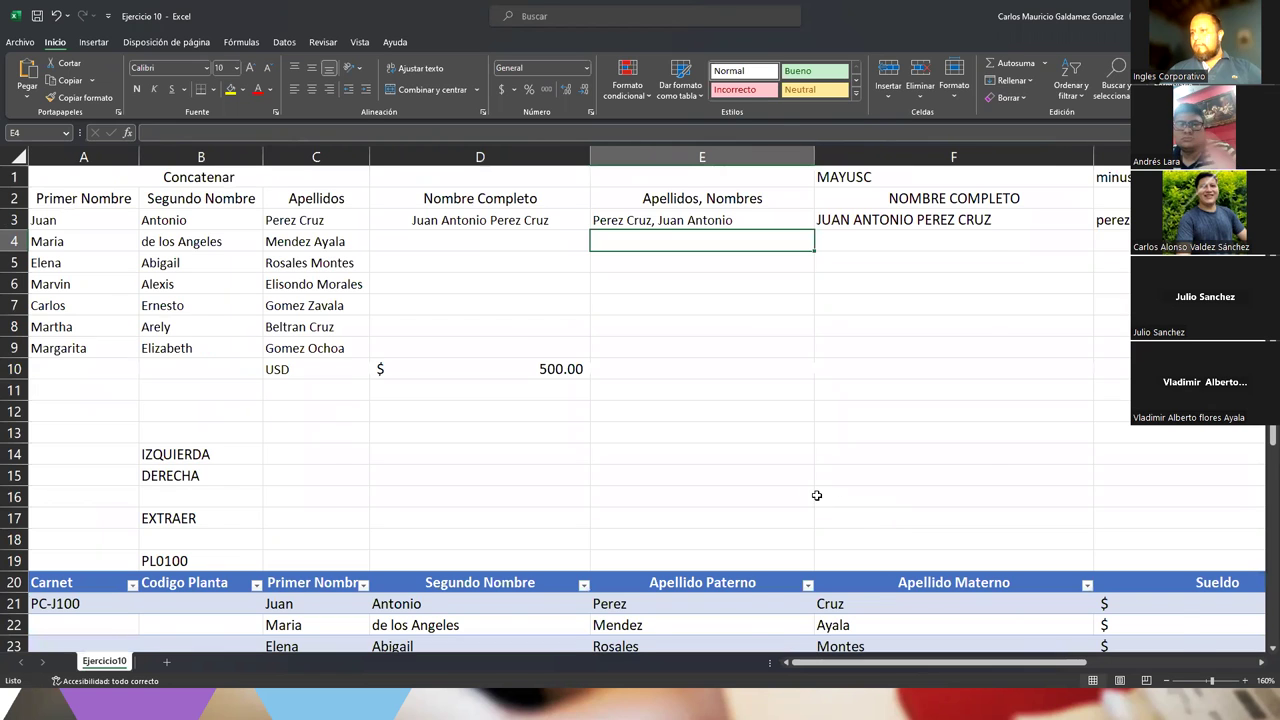
scroll(817, 500, down, 1)
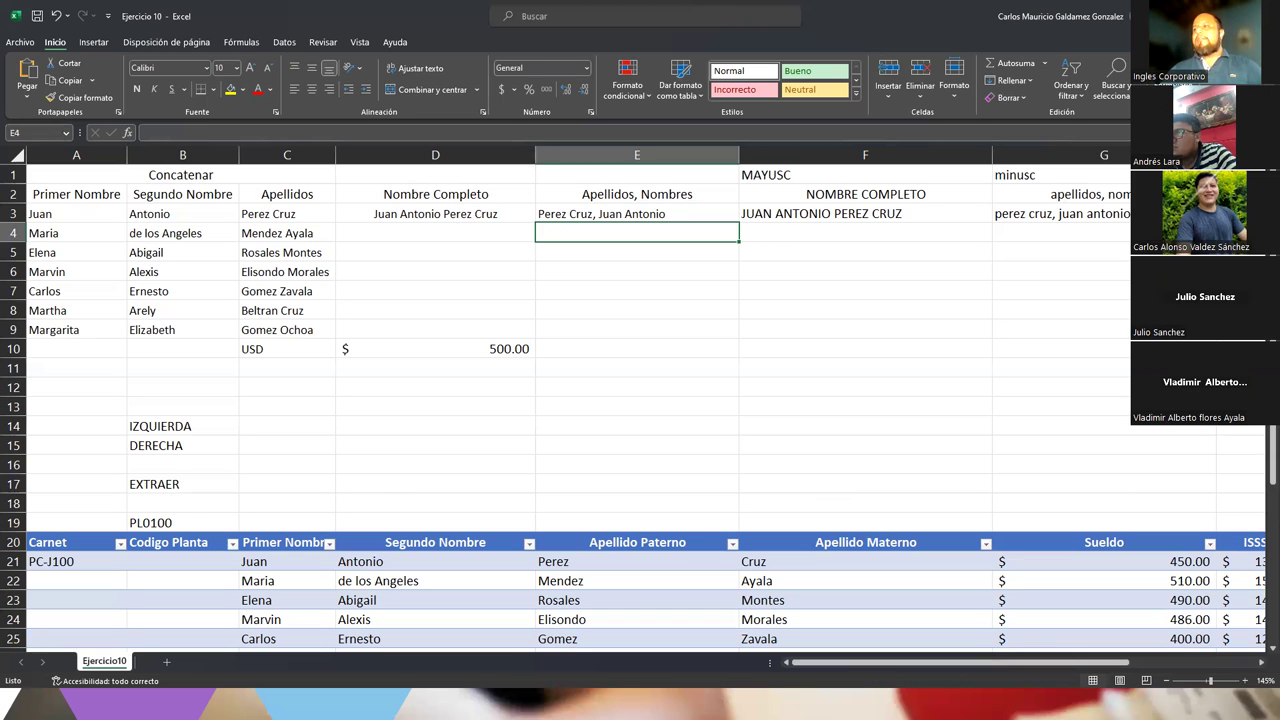
Fill the D3:G3 name formulas down through row 9
click(455, 215)
drag(731, 219, 1100, 209)
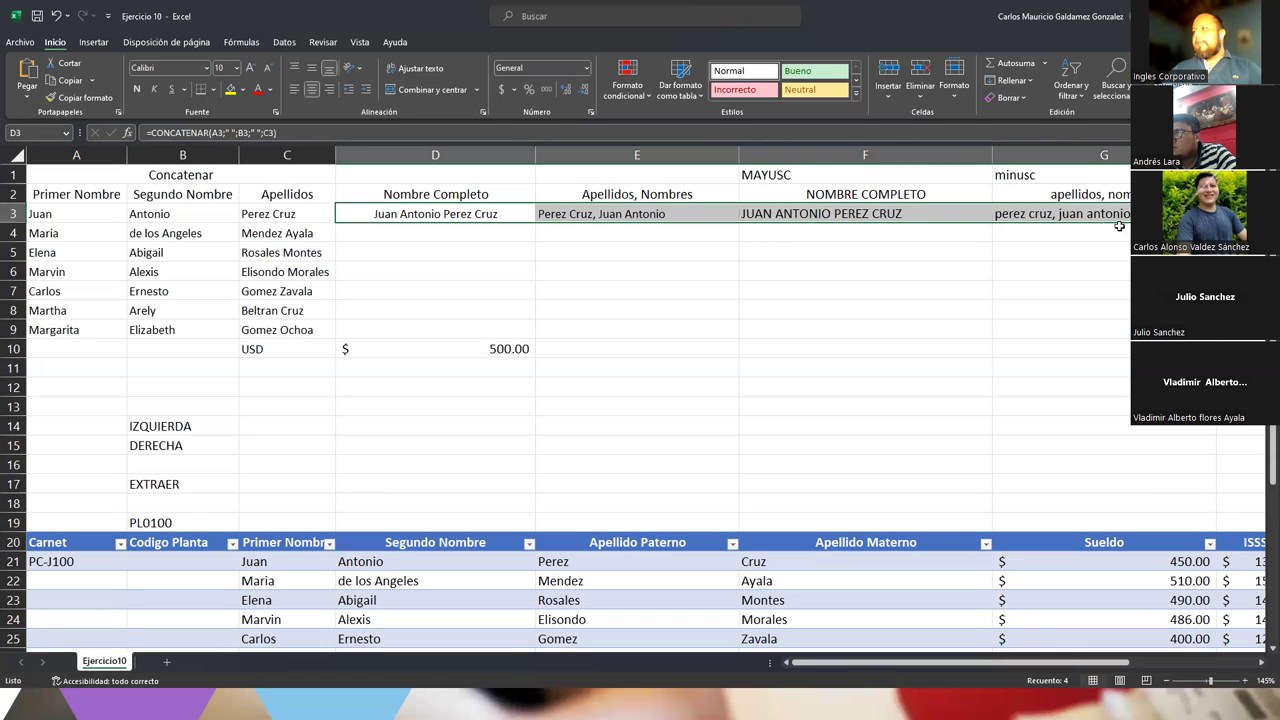
drag(1215, 222, 460, 332)
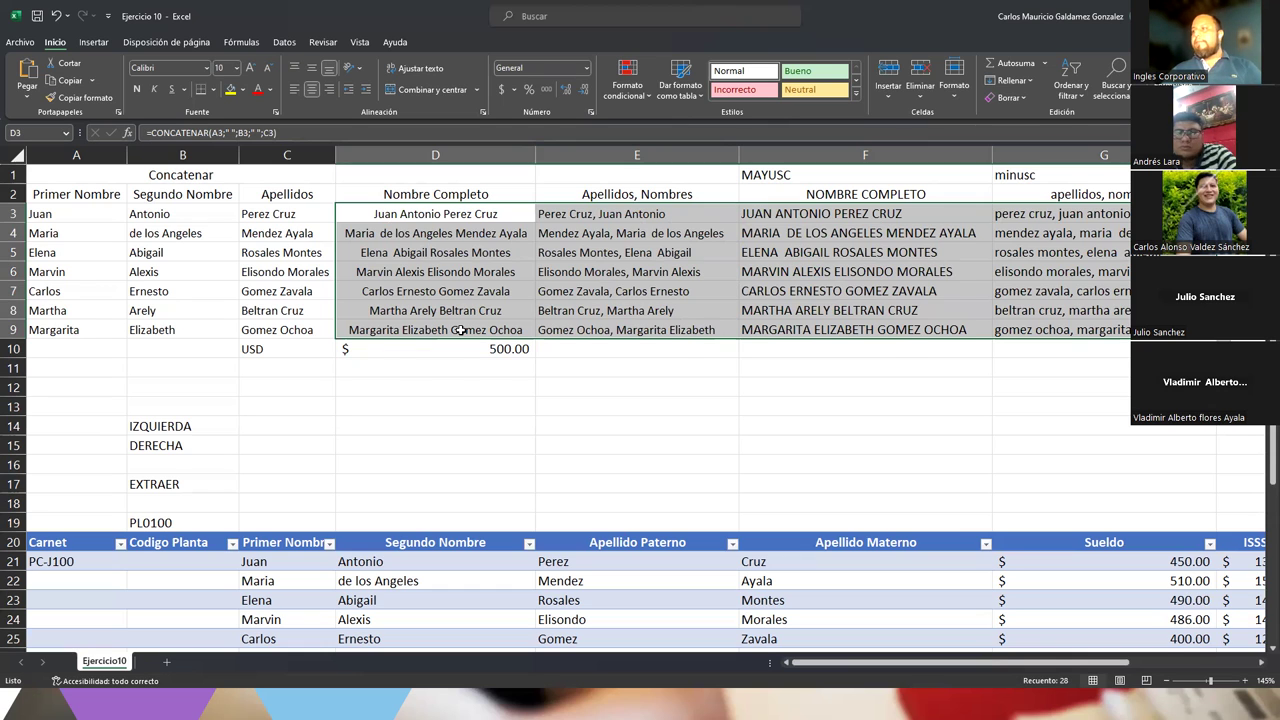
click(460, 332)
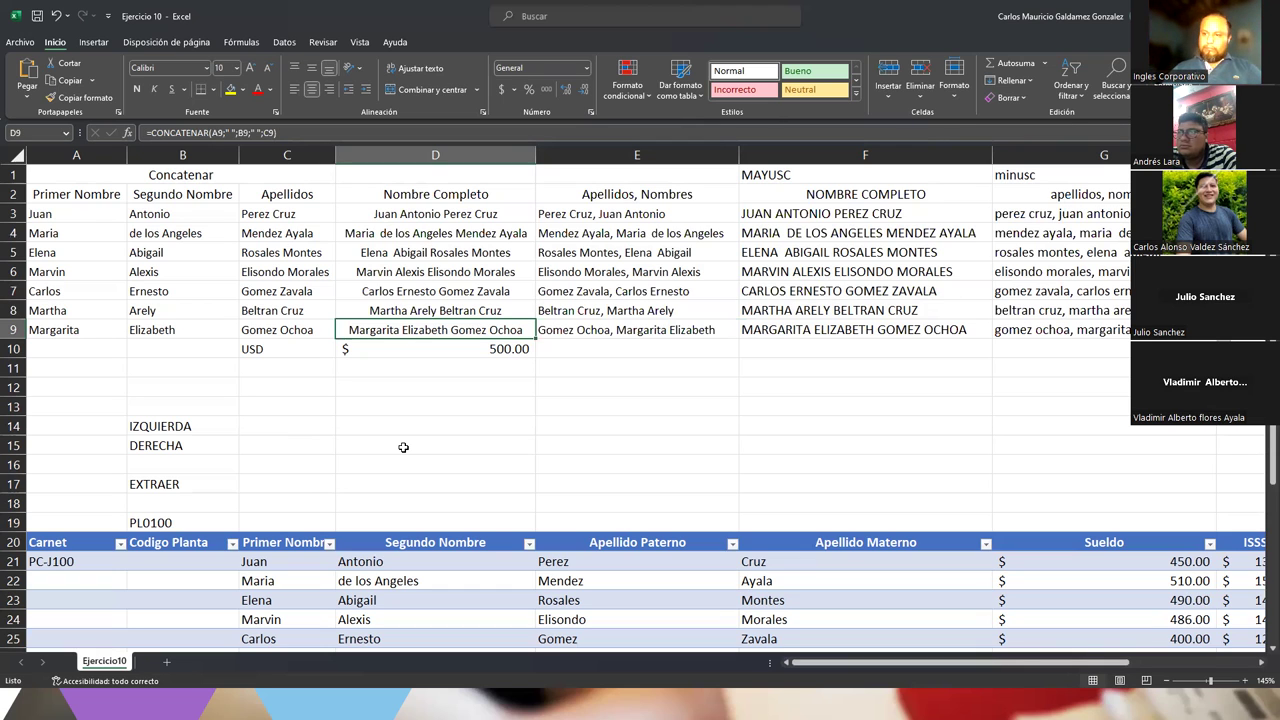
click(172, 526)
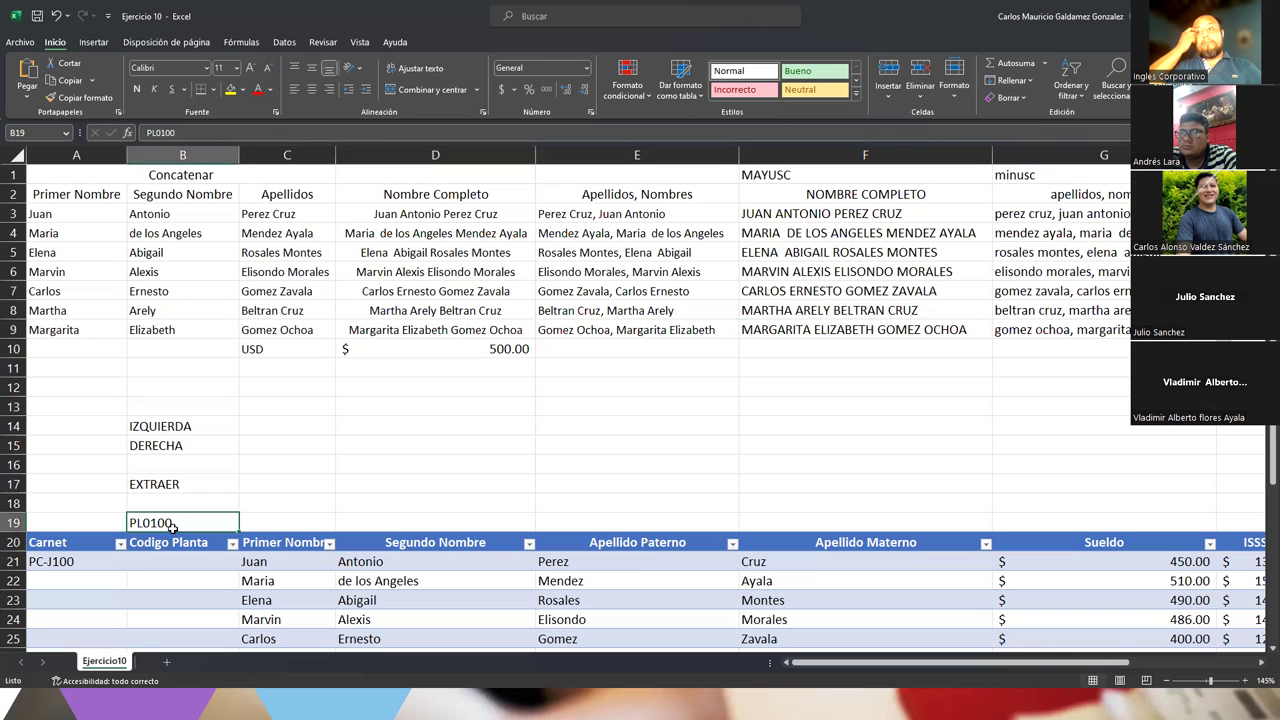
Clear the PL0100 note in B19 and the USD and $500.00 cells in row 10
key(Delete)
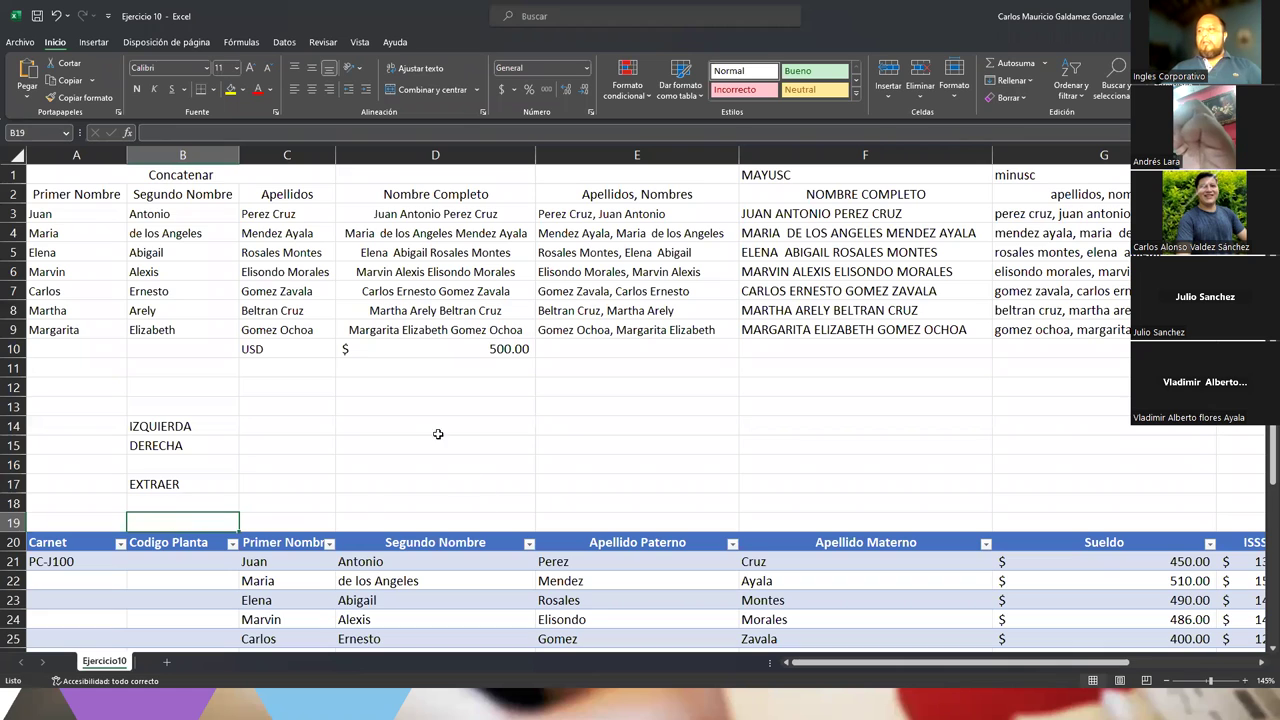
drag(426, 348, 267, 348)
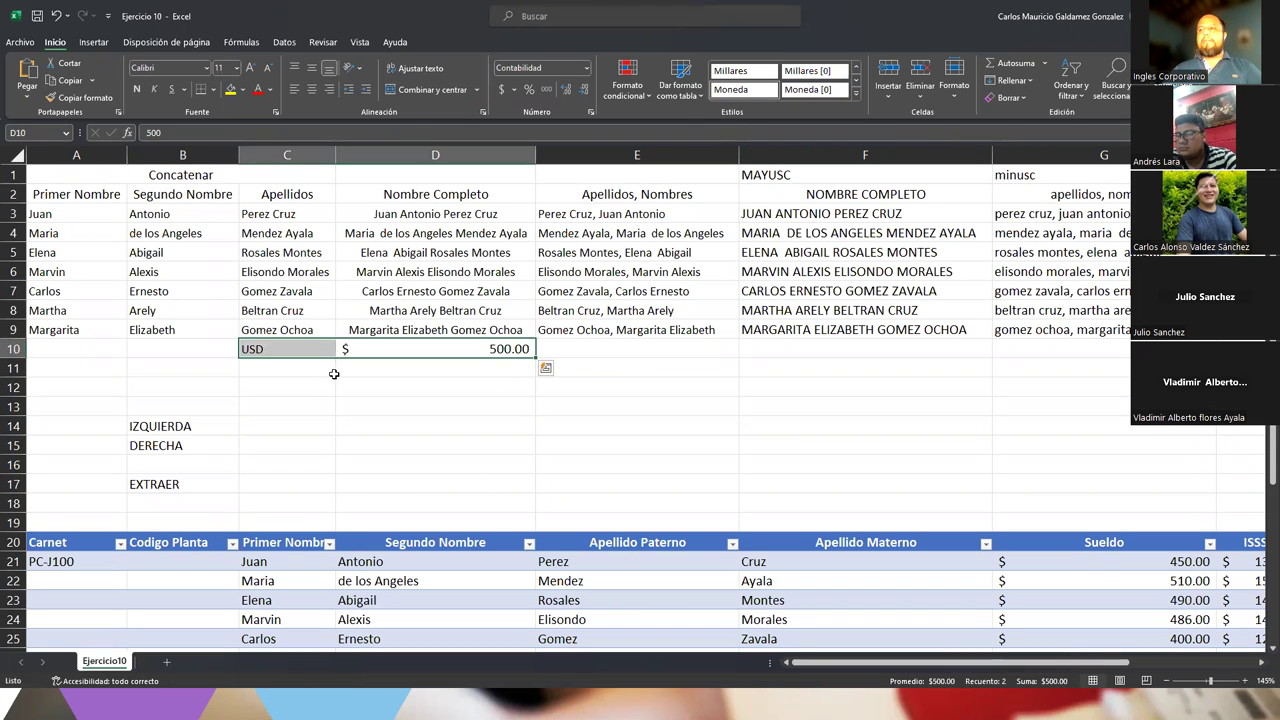
key(Delete)
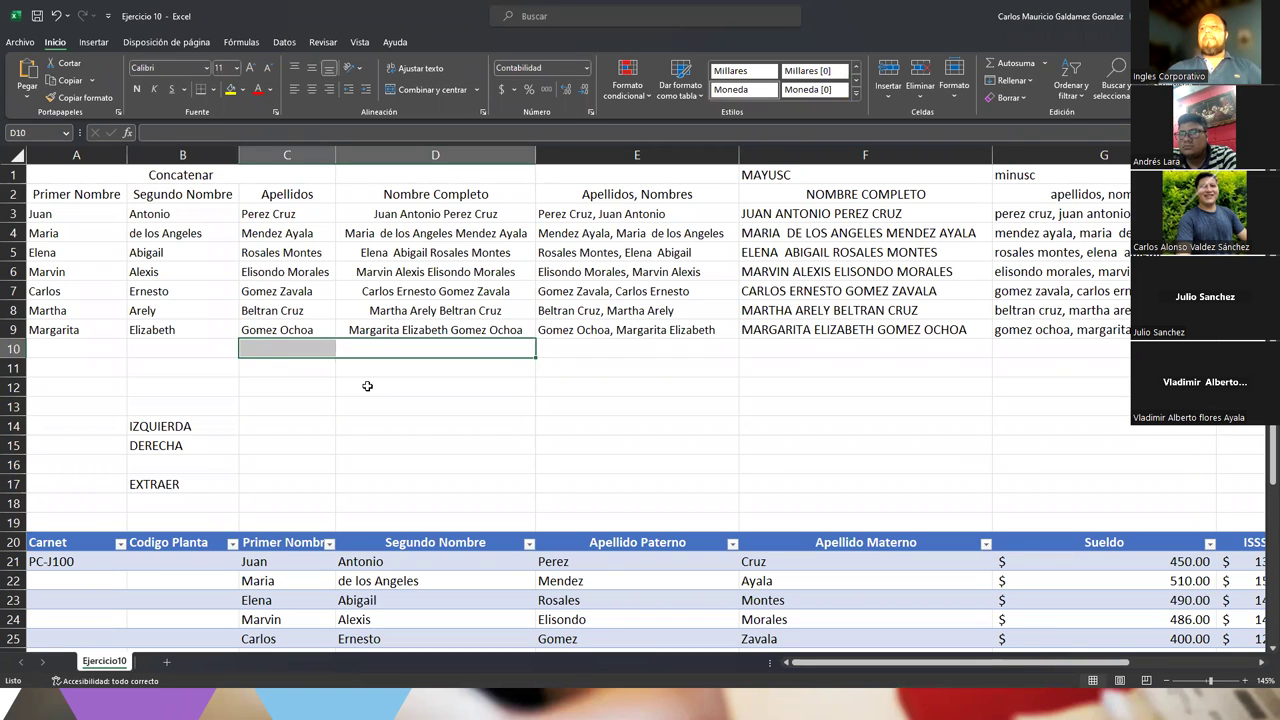
click(266, 424)
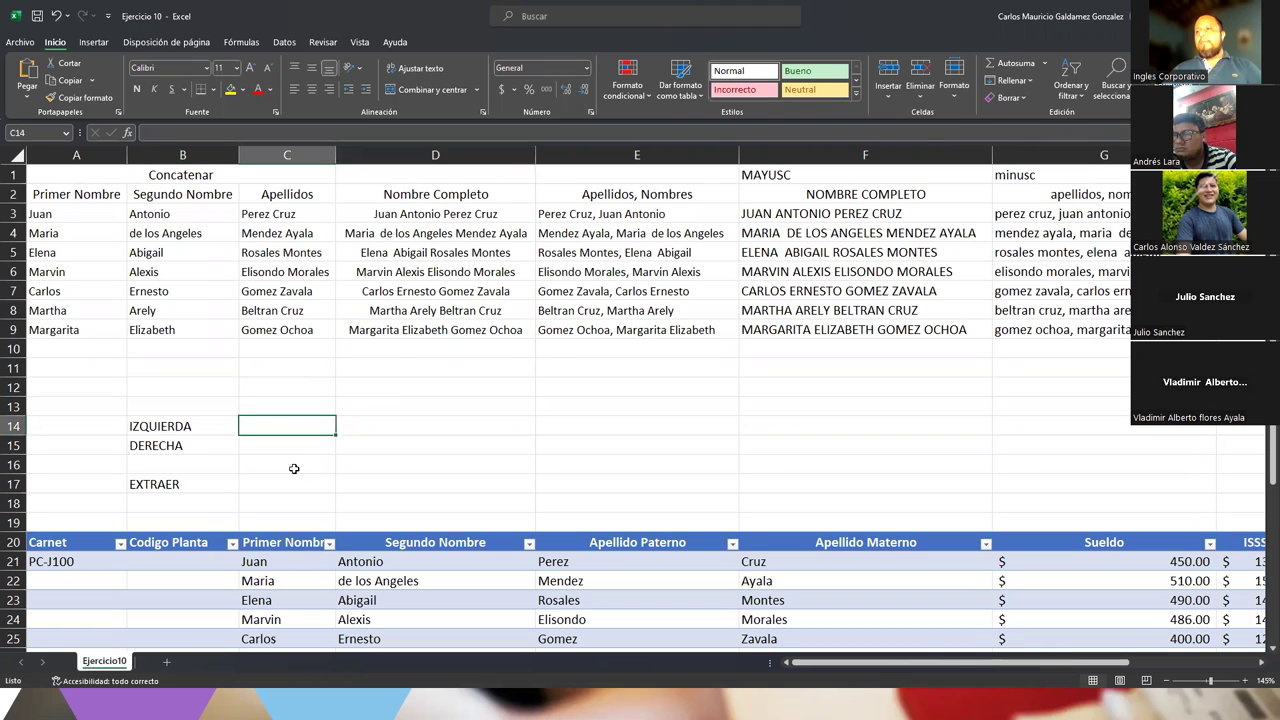
drag(103, 176, 588, 323)
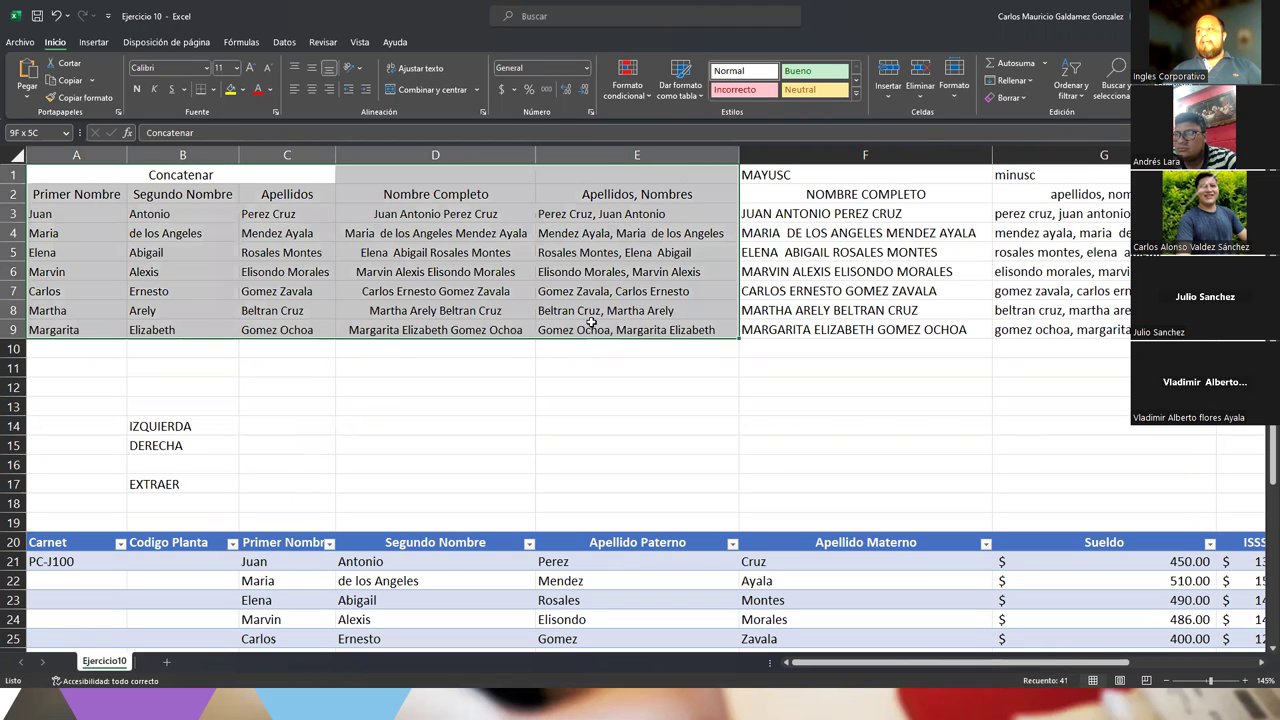
drag(748, 176, 1075, 331)
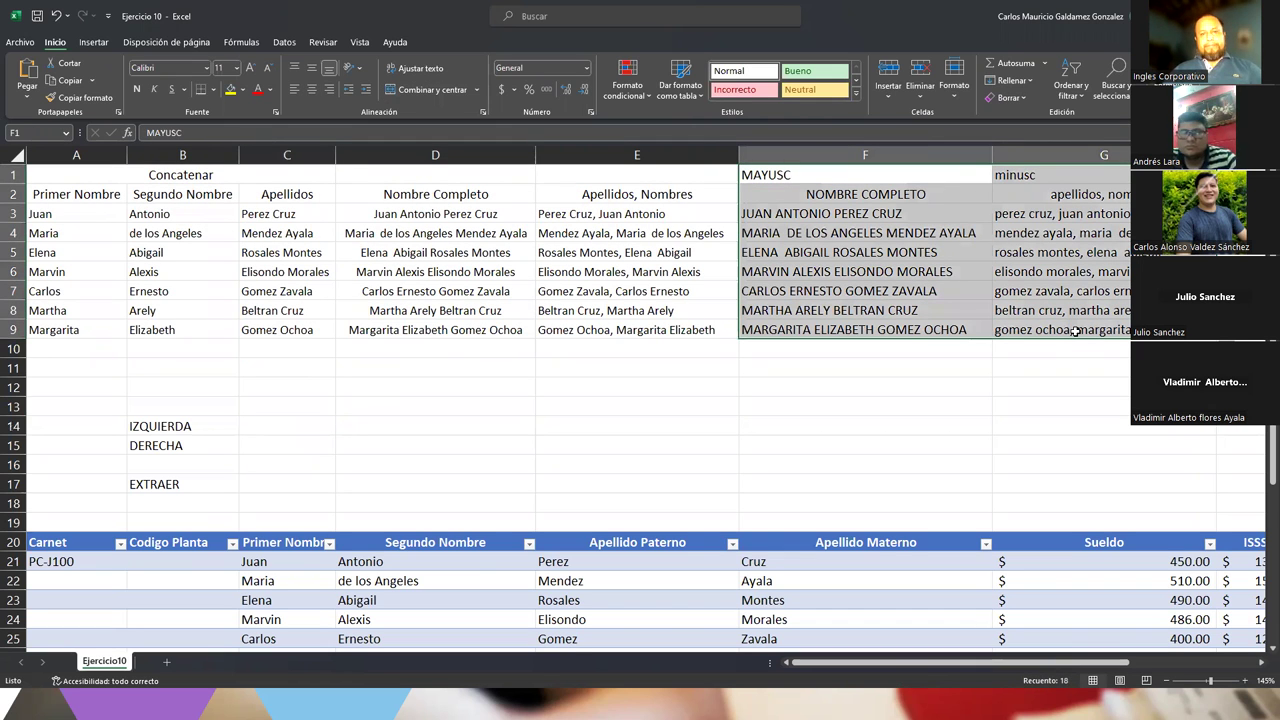
click(248, 430)
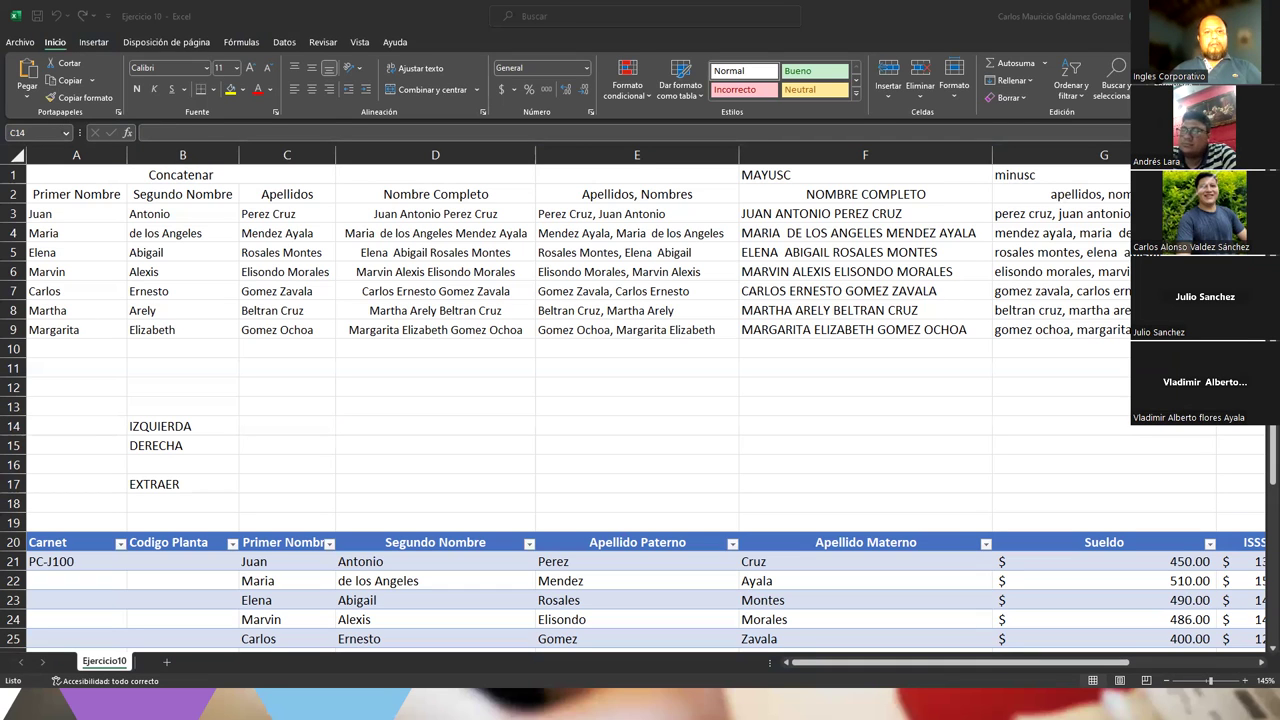
click(281, 424)
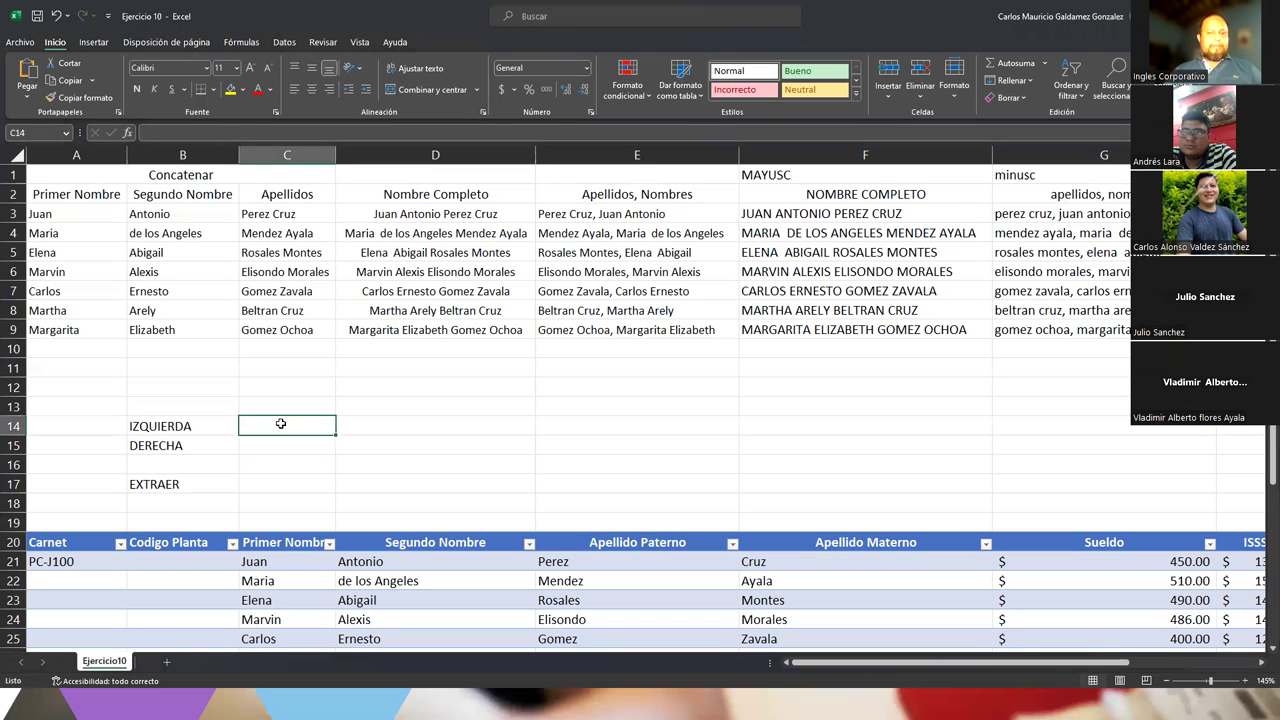
Type Programación into C14 beside the IZQUIERDA label
scroll(281, 424, up, 2)
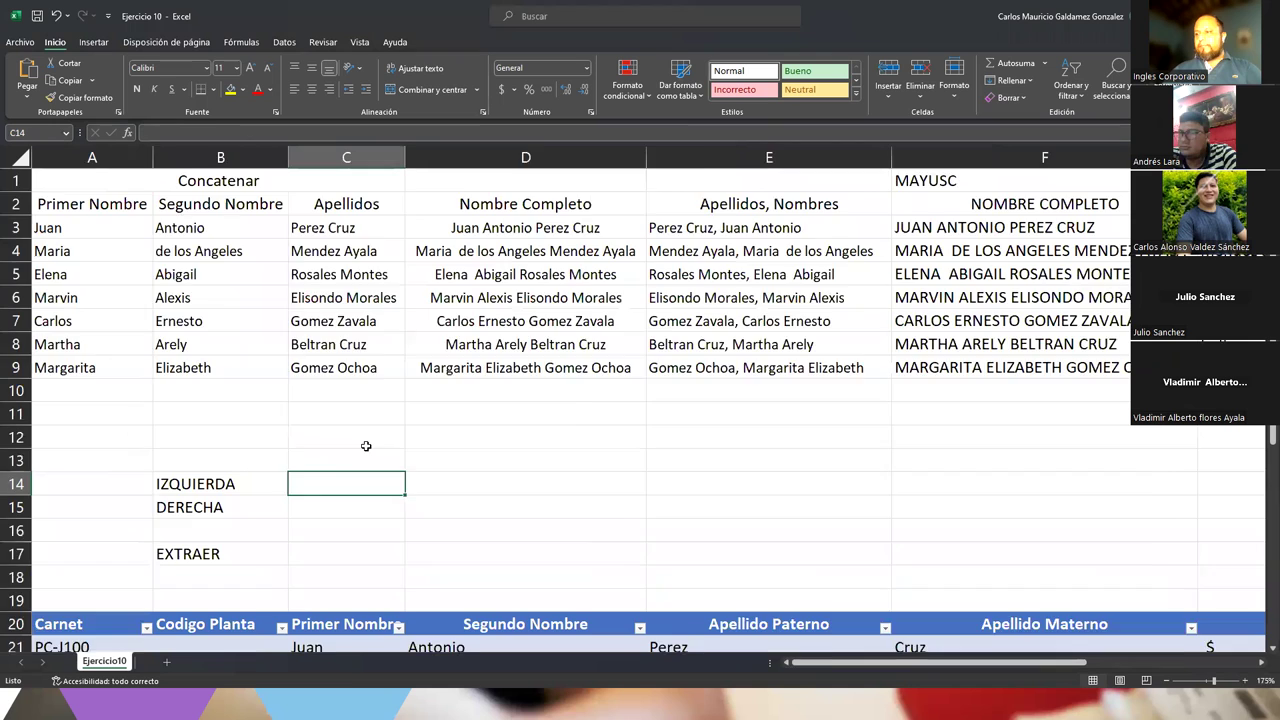
scroll(366, 446, up, 5)
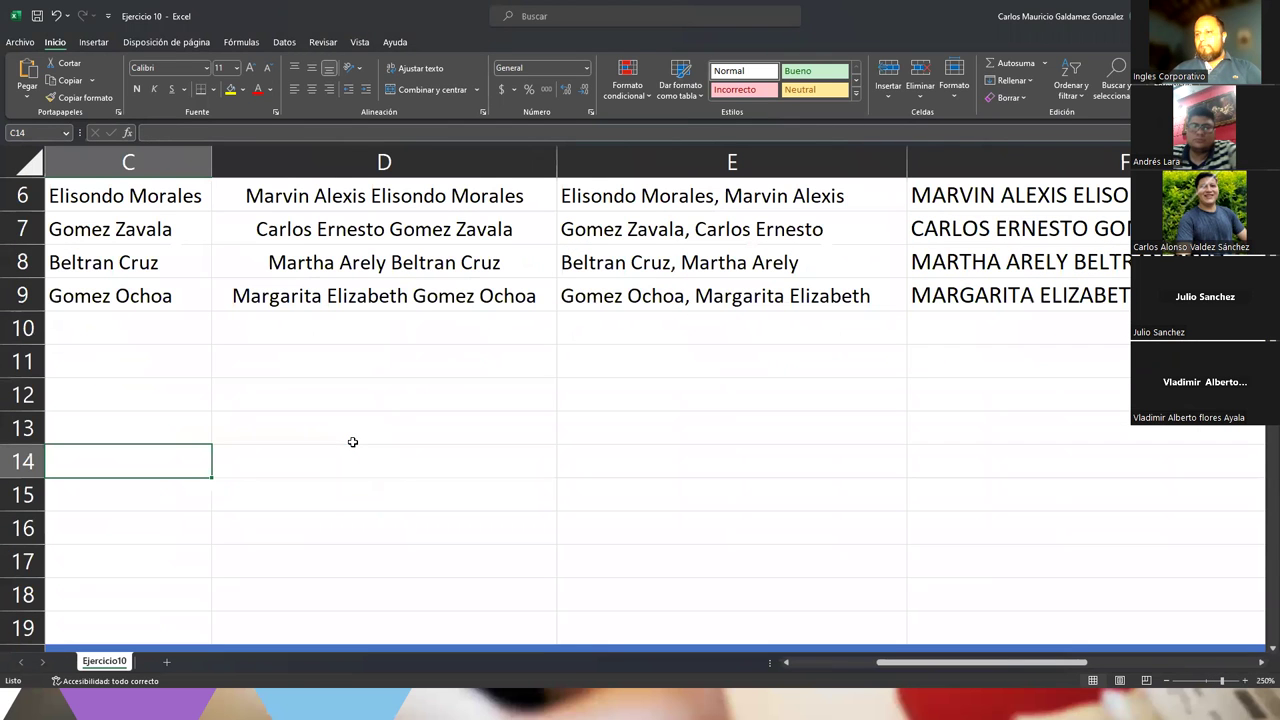
drag(904, 664, 802, 677)
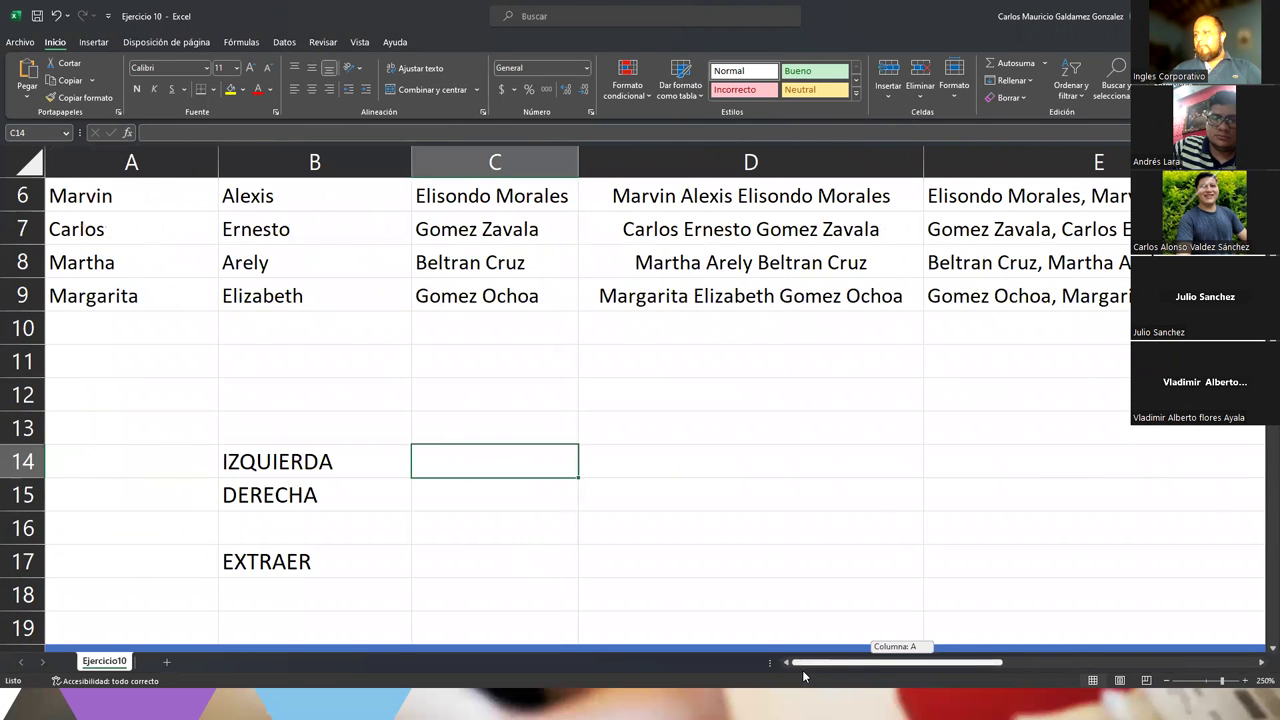
scroll(634, 628, down, 1)
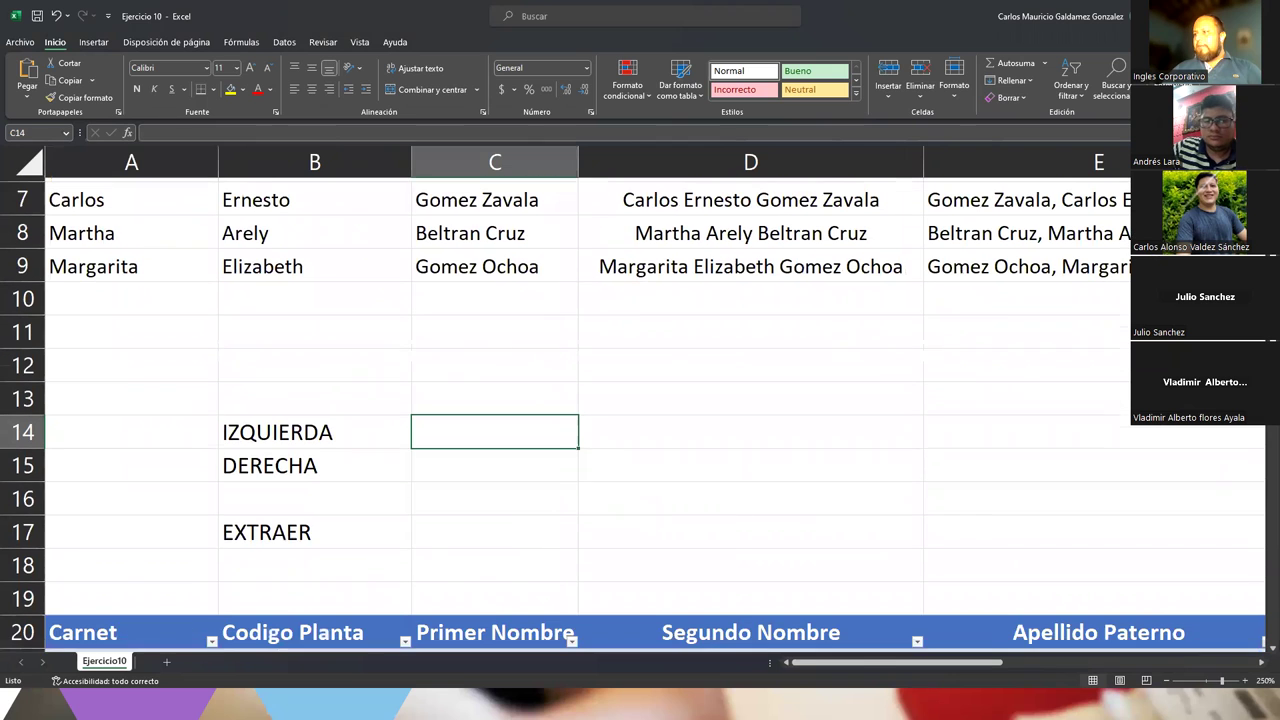
click(340, 433)
click(446, 437)
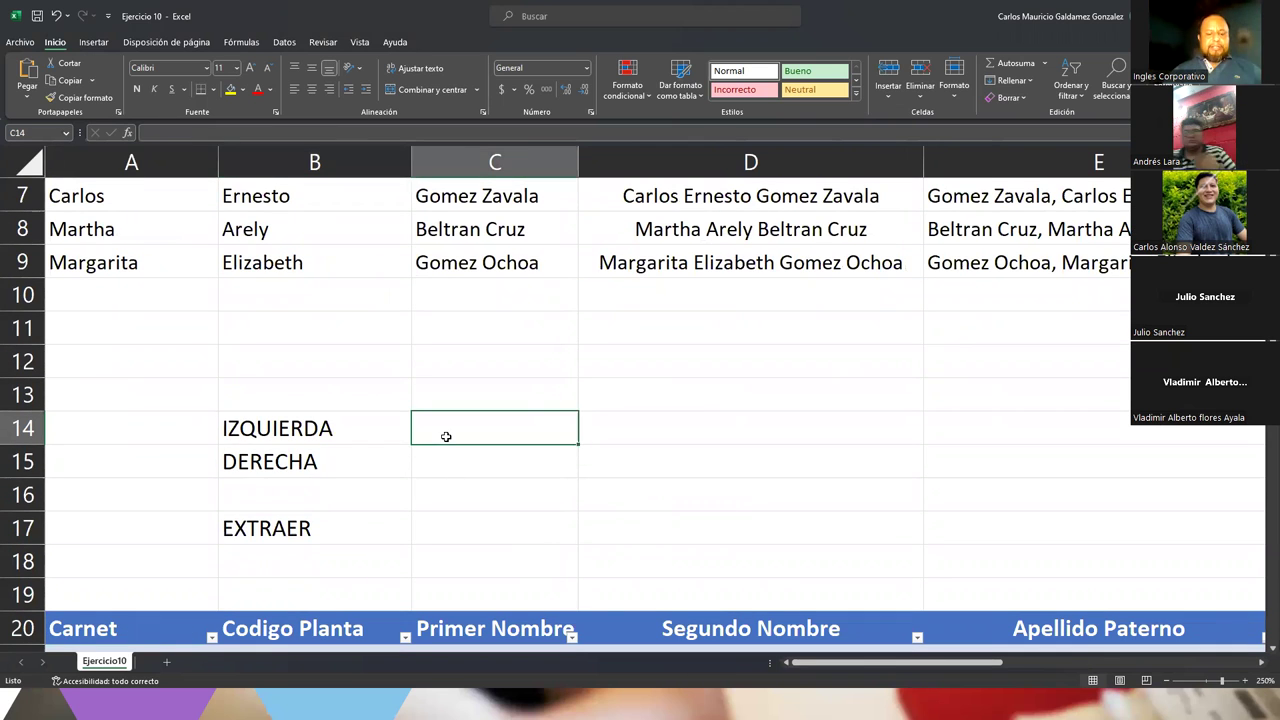
text(Pr)
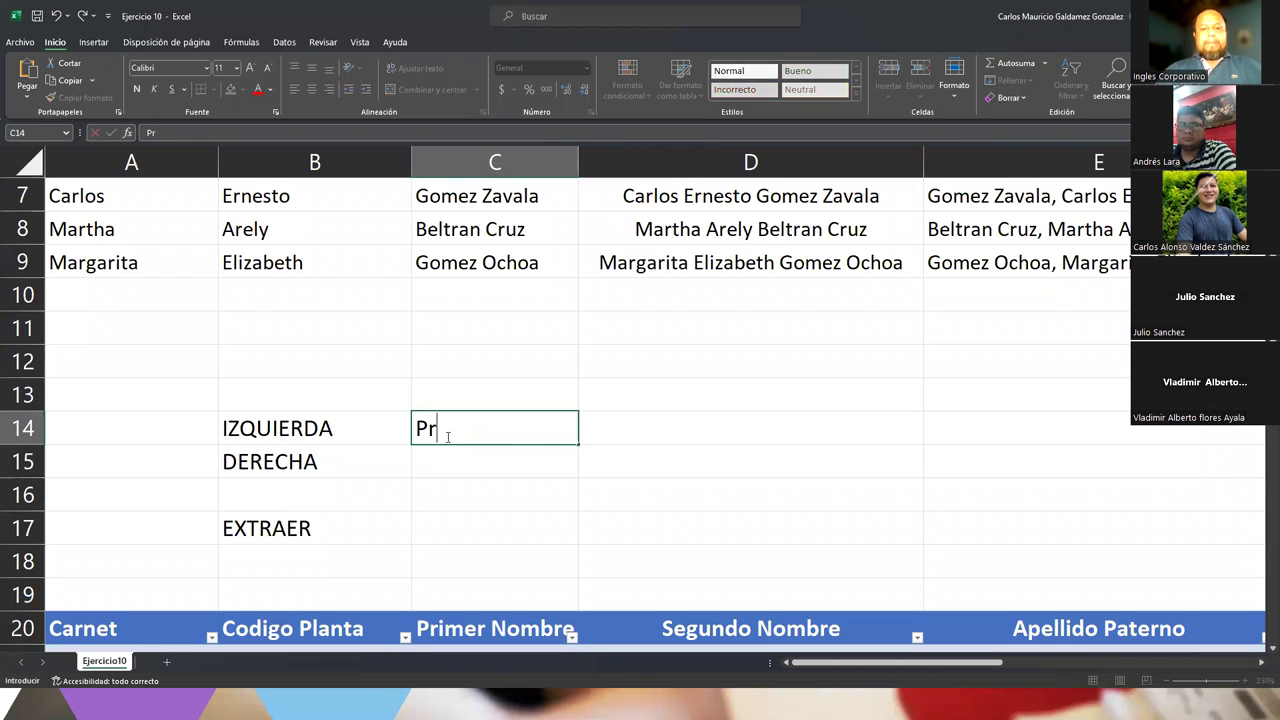
text(ogramación)
key(Return)
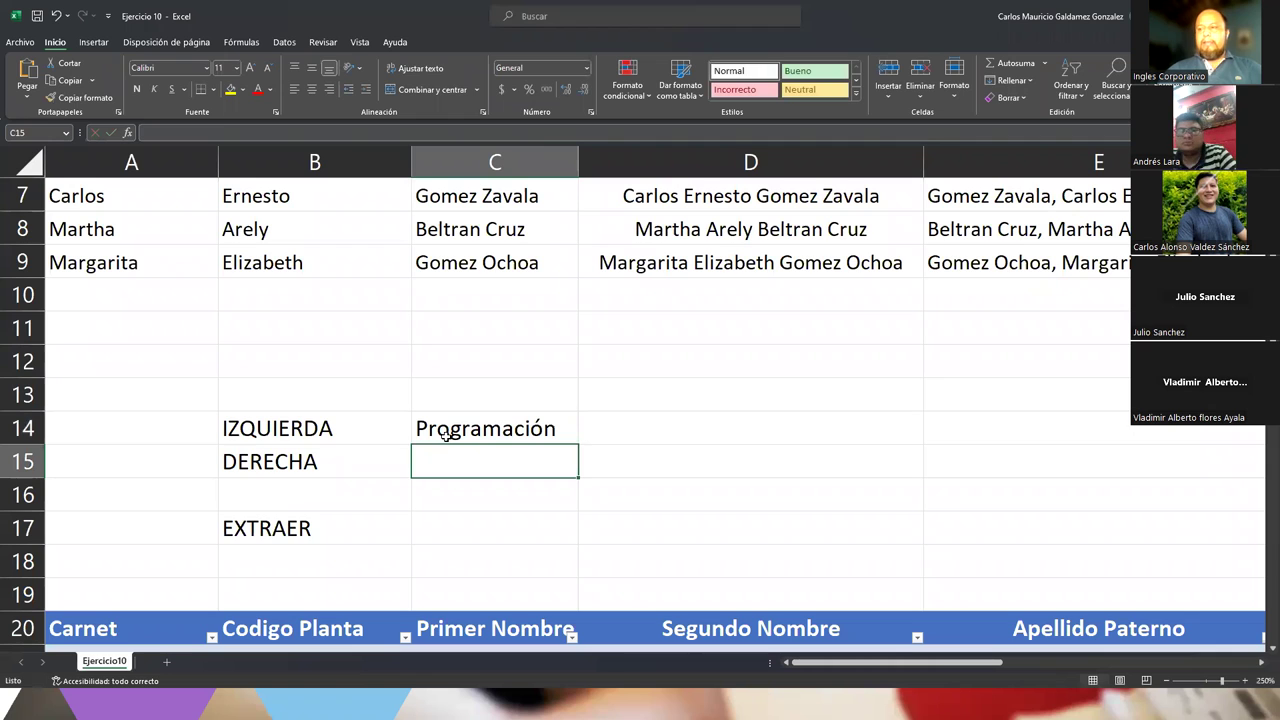
Copy Programación from C14 into C15 and C17
click(446, 436)
key(ctrl+c)
click(455, 470)
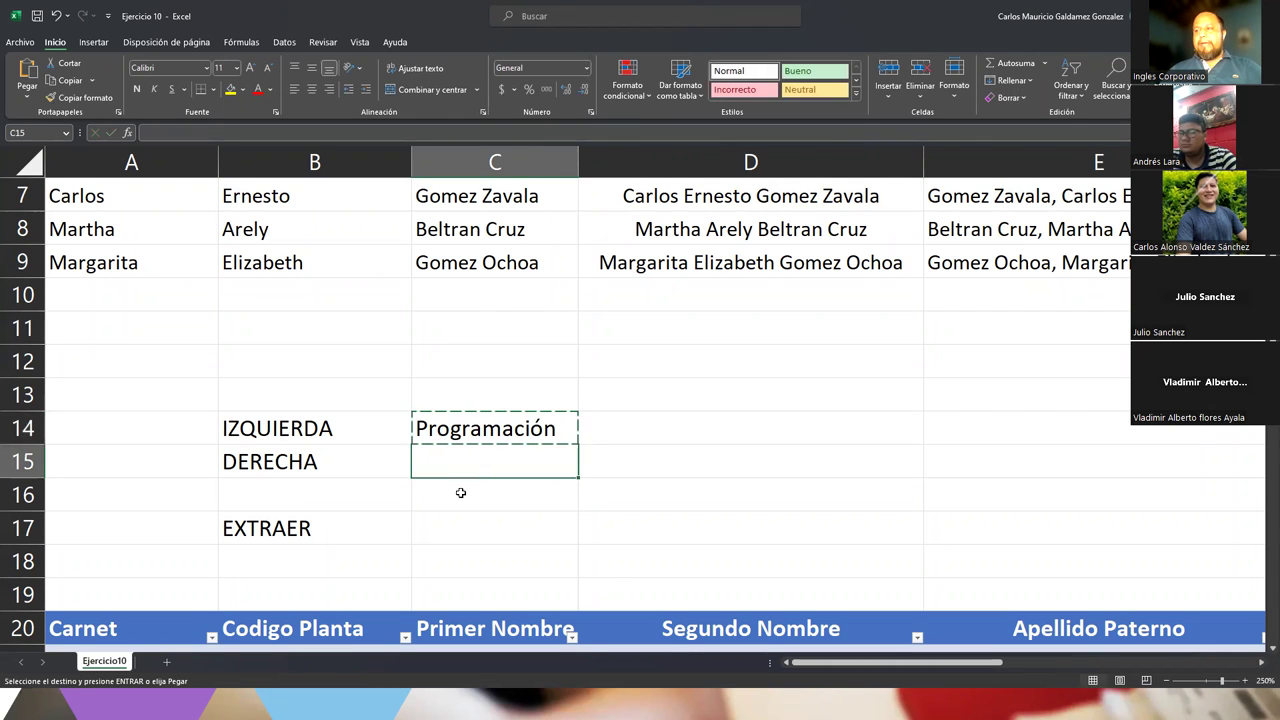
ctrl+click(463, 522)
key(ctrl+v)
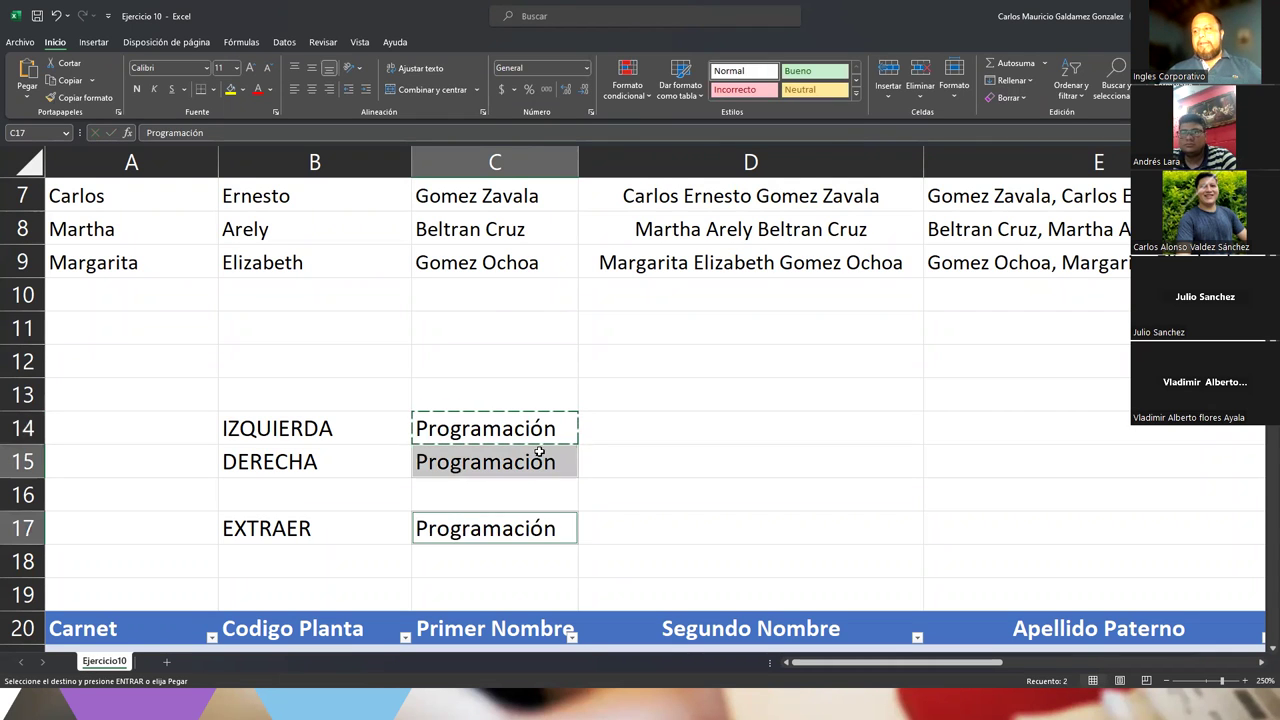
click(504, 417)
click(632, 436)
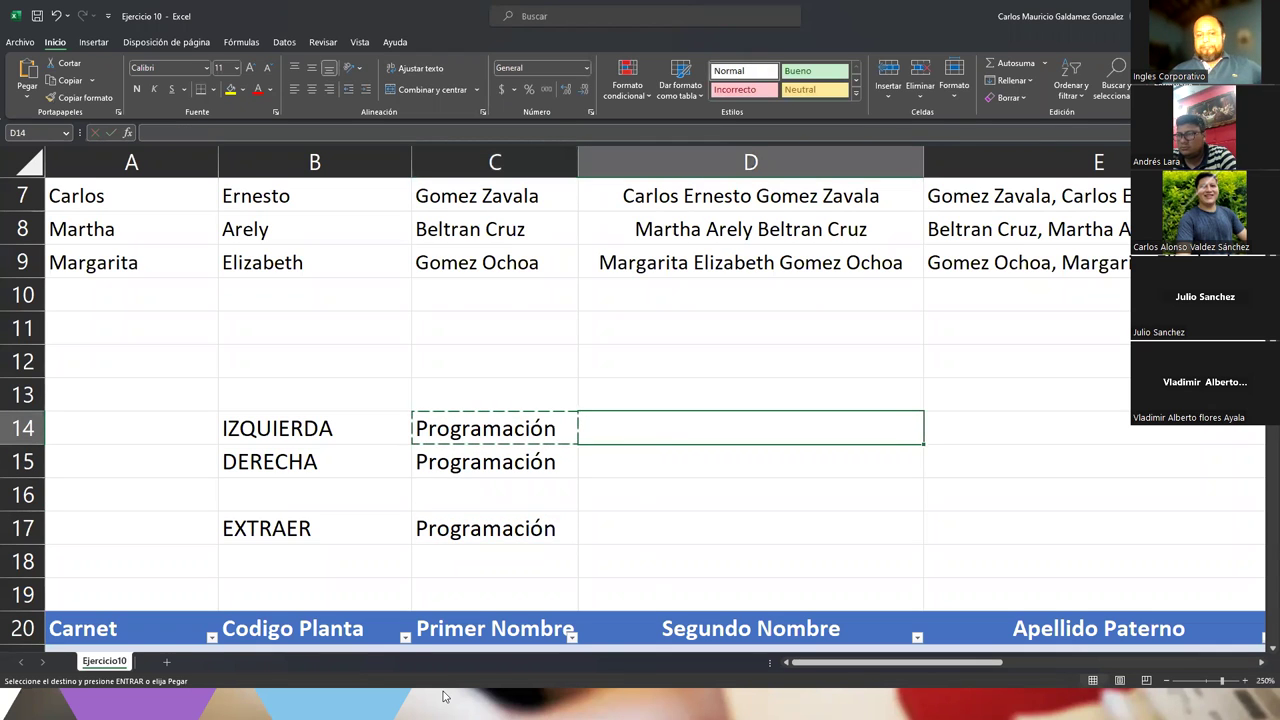
key(Escape)
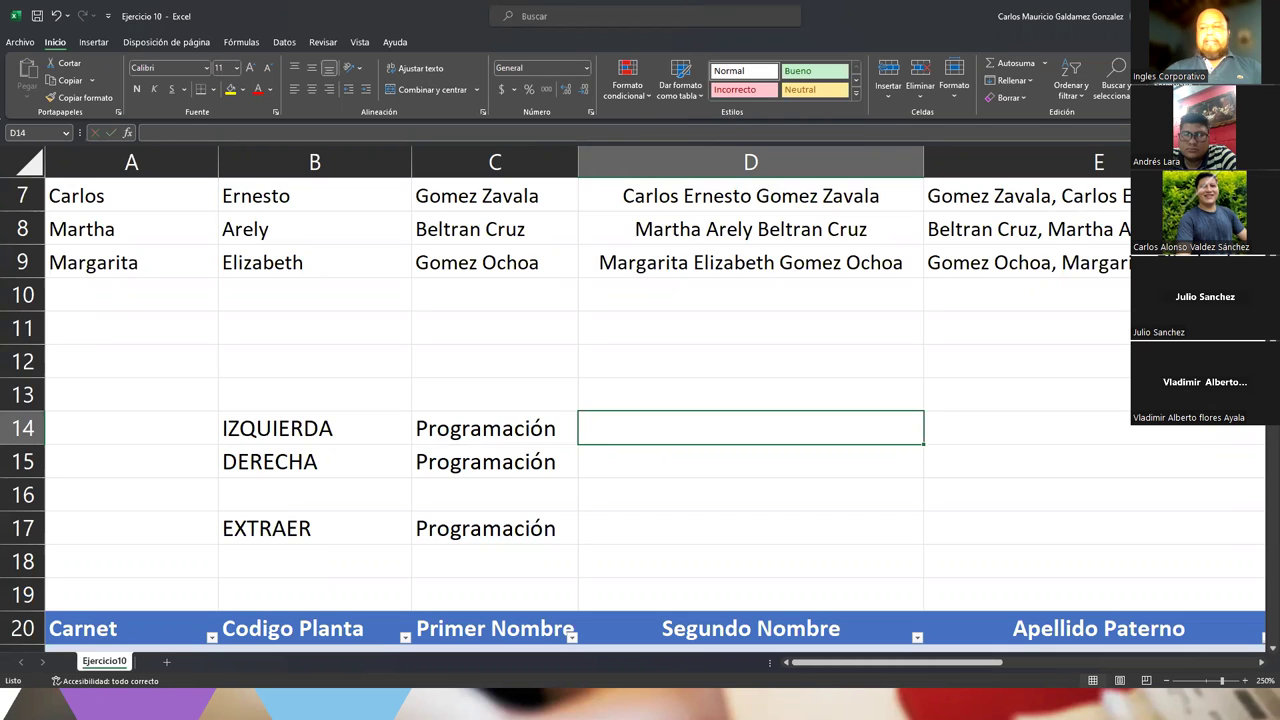
Enter =IZQUIERDA(C14;6) in D14 to extract Progra
text(=izqu)
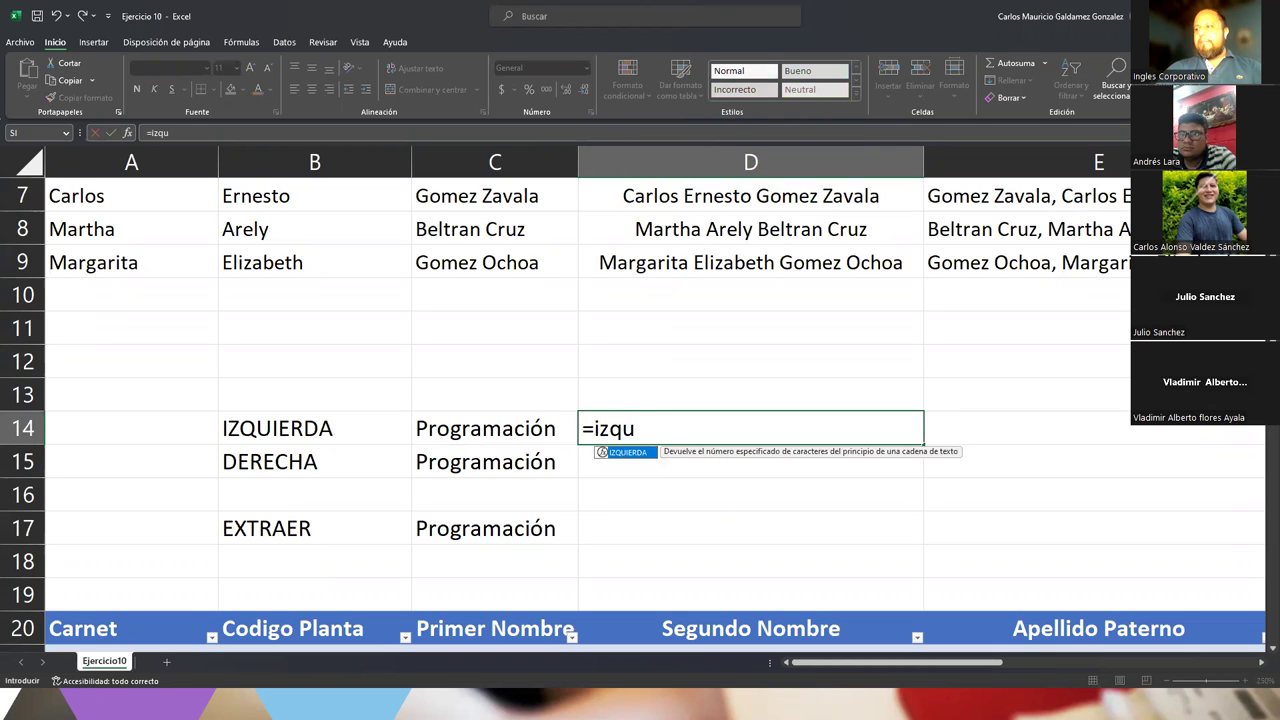
key(Tab)
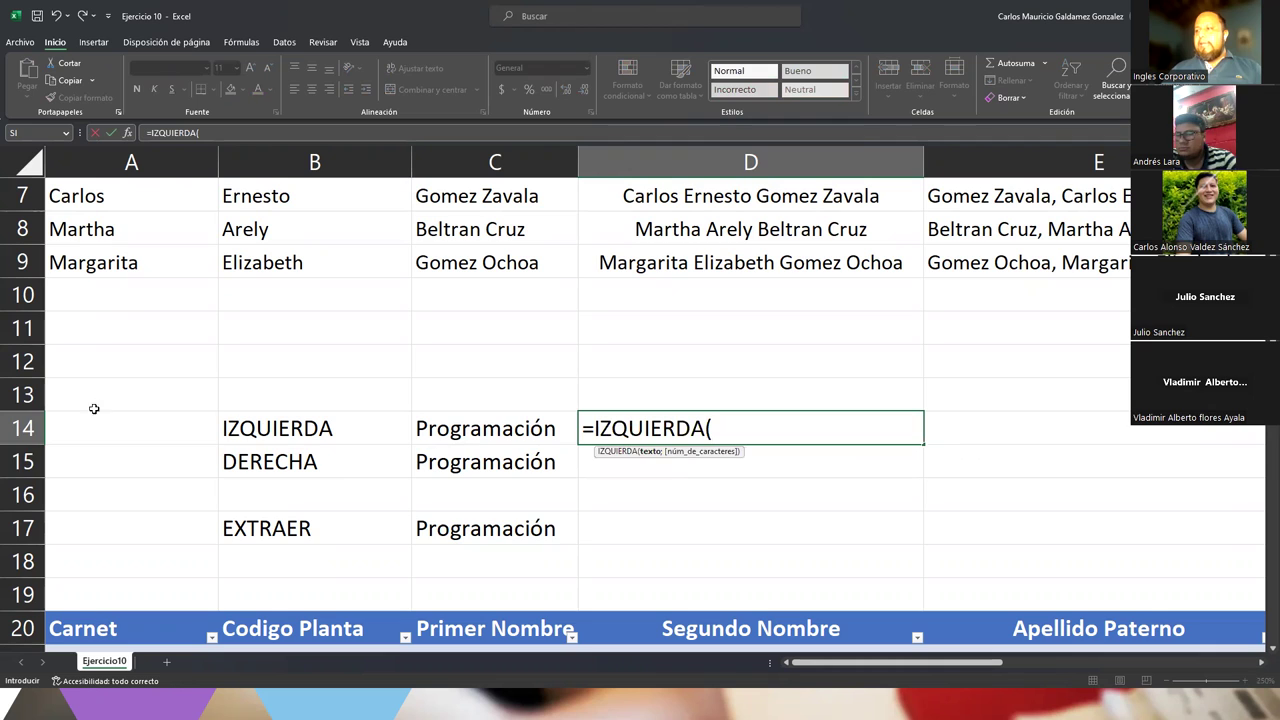
click(503, 423)
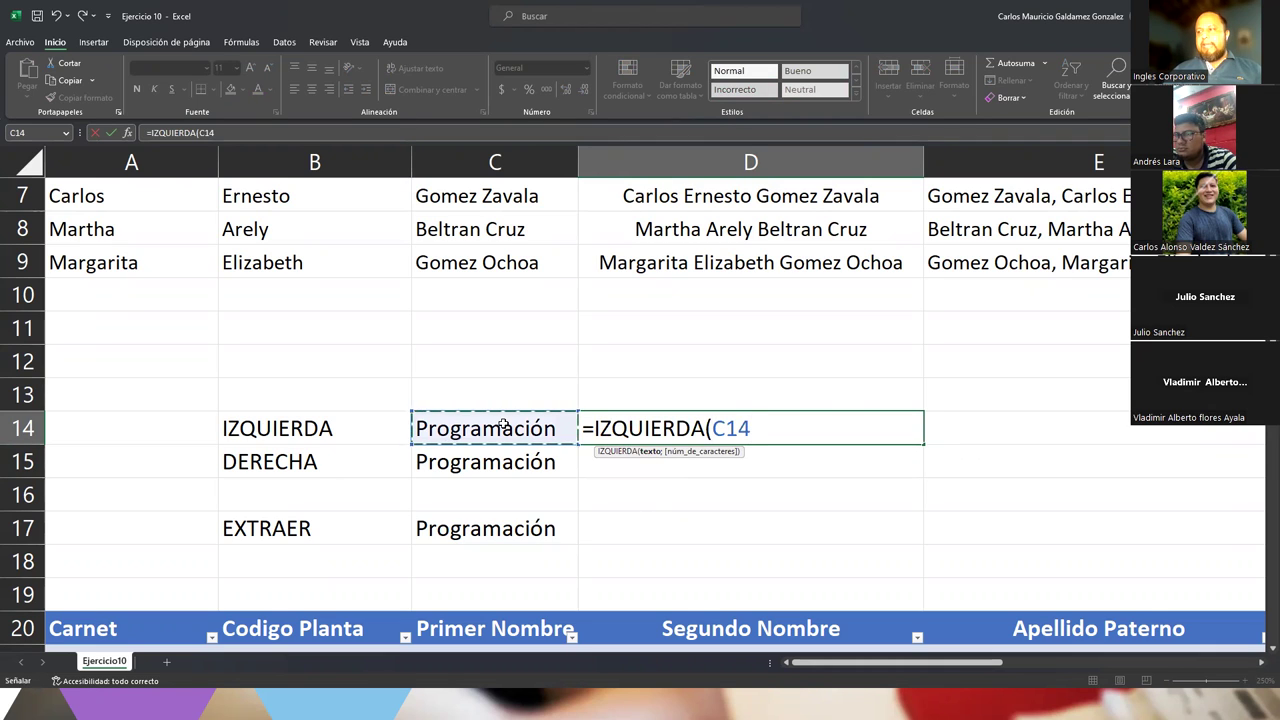
text(;)
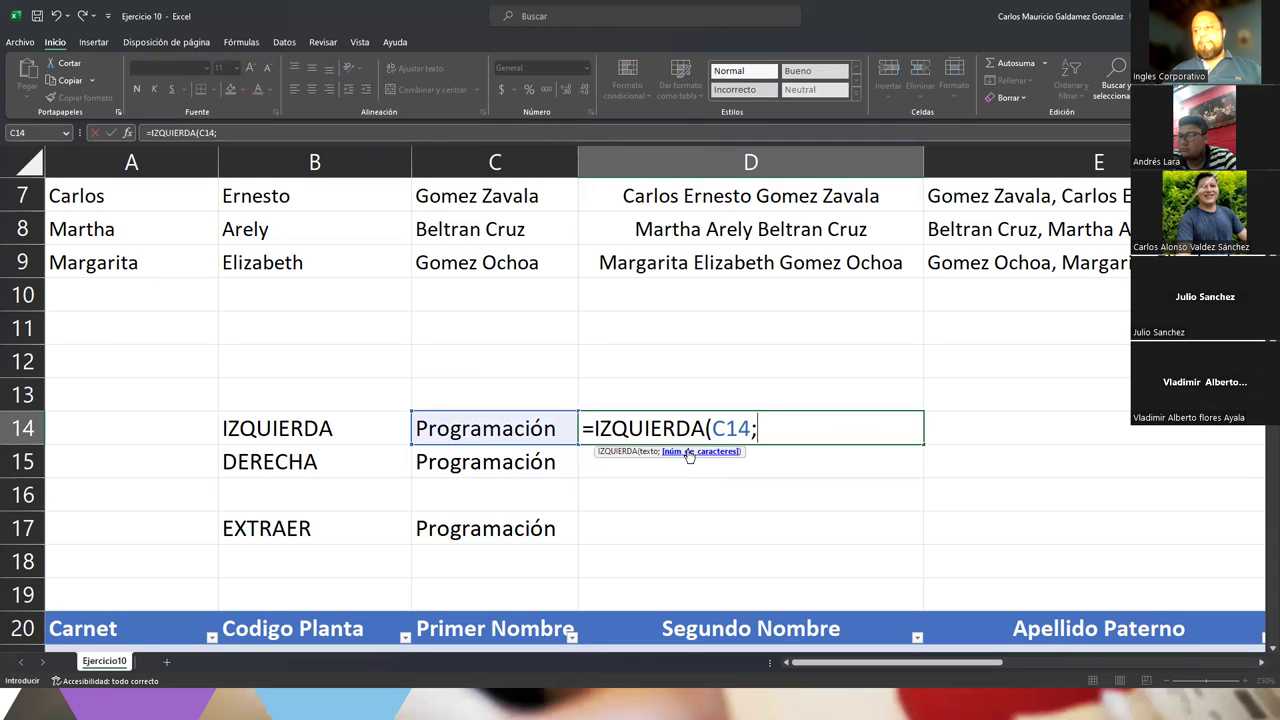
text(6)
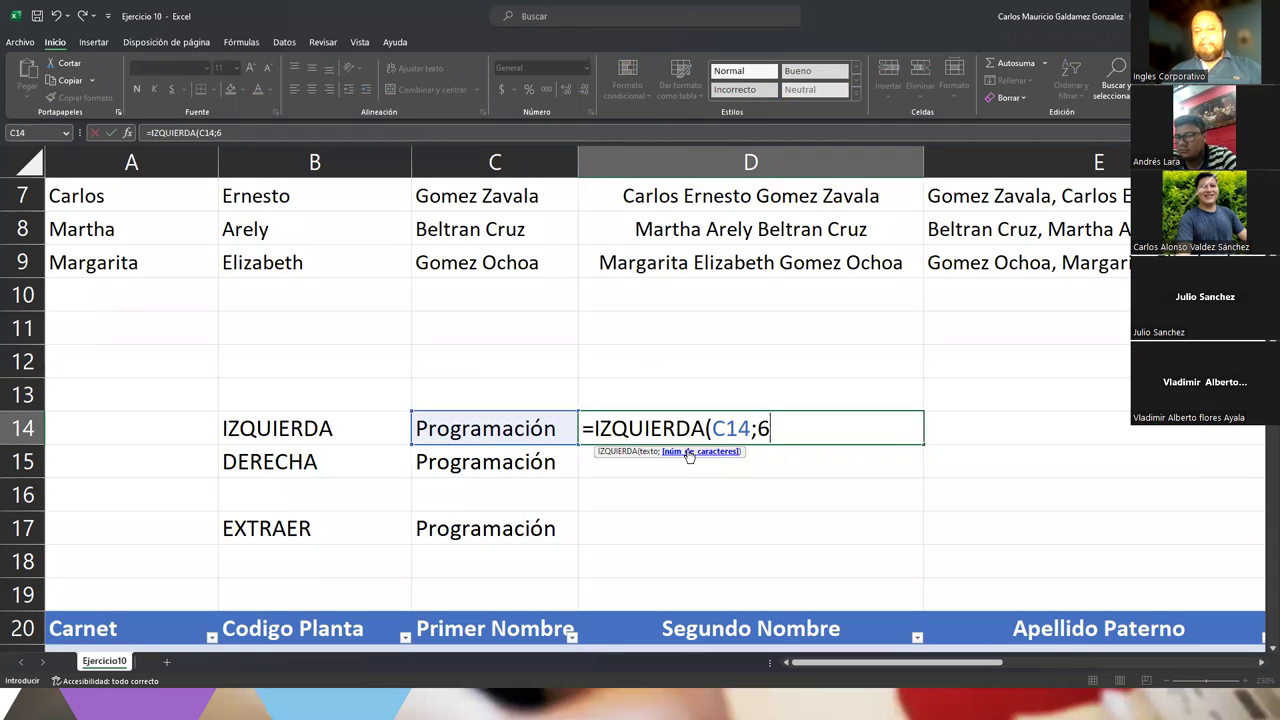
text())
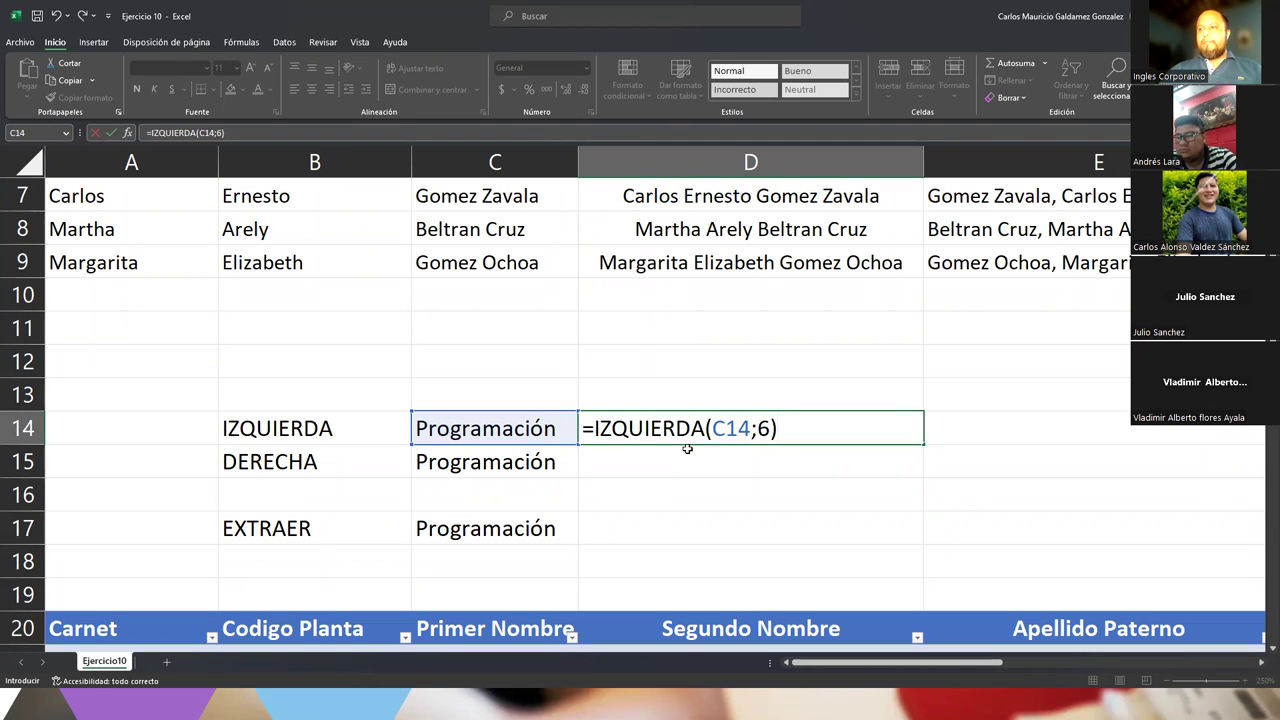
key(Return)
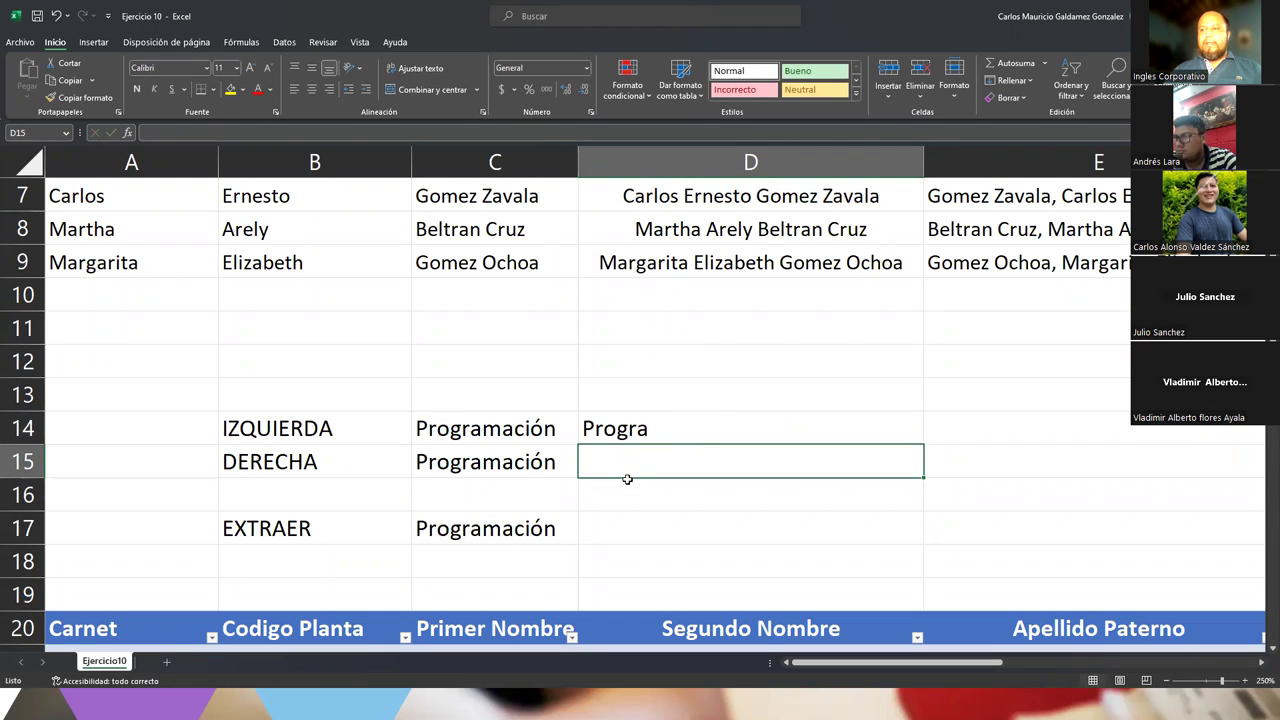
Enter =DERECHA(C15;6) in D15 to get mación, then select the results in D14:D15
text(=)
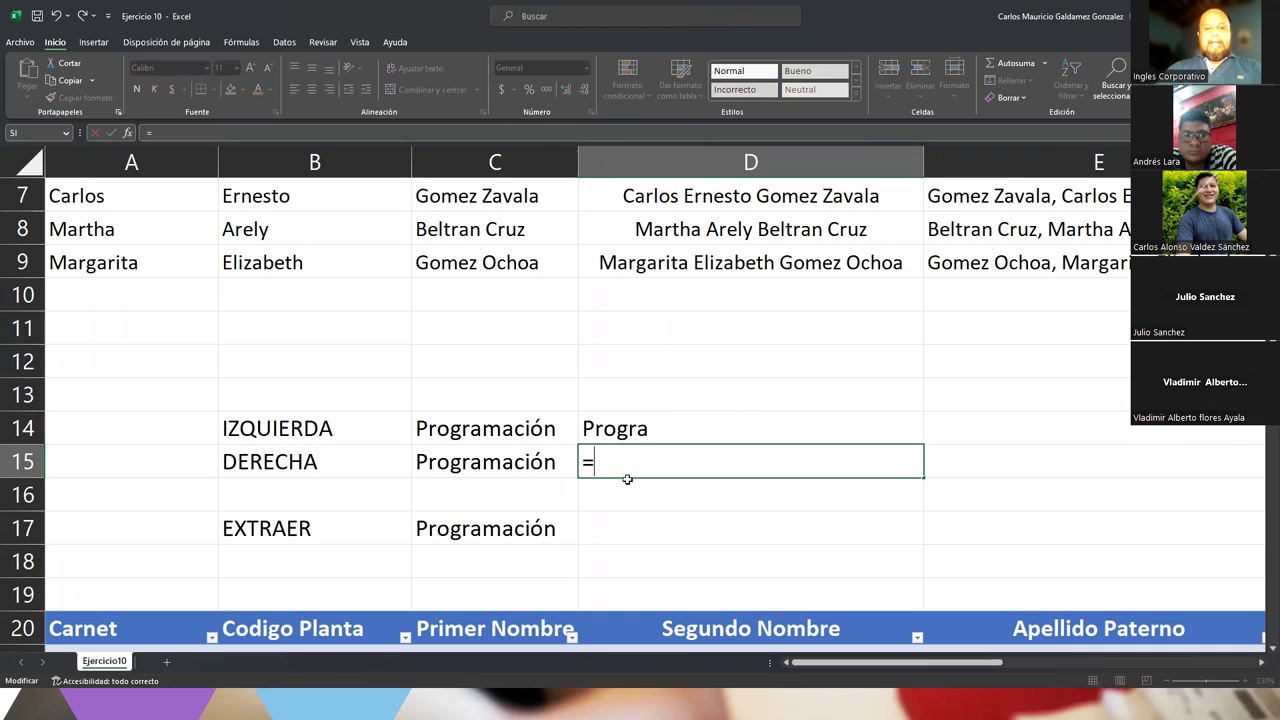
text(Derec)
key(BackSpace)
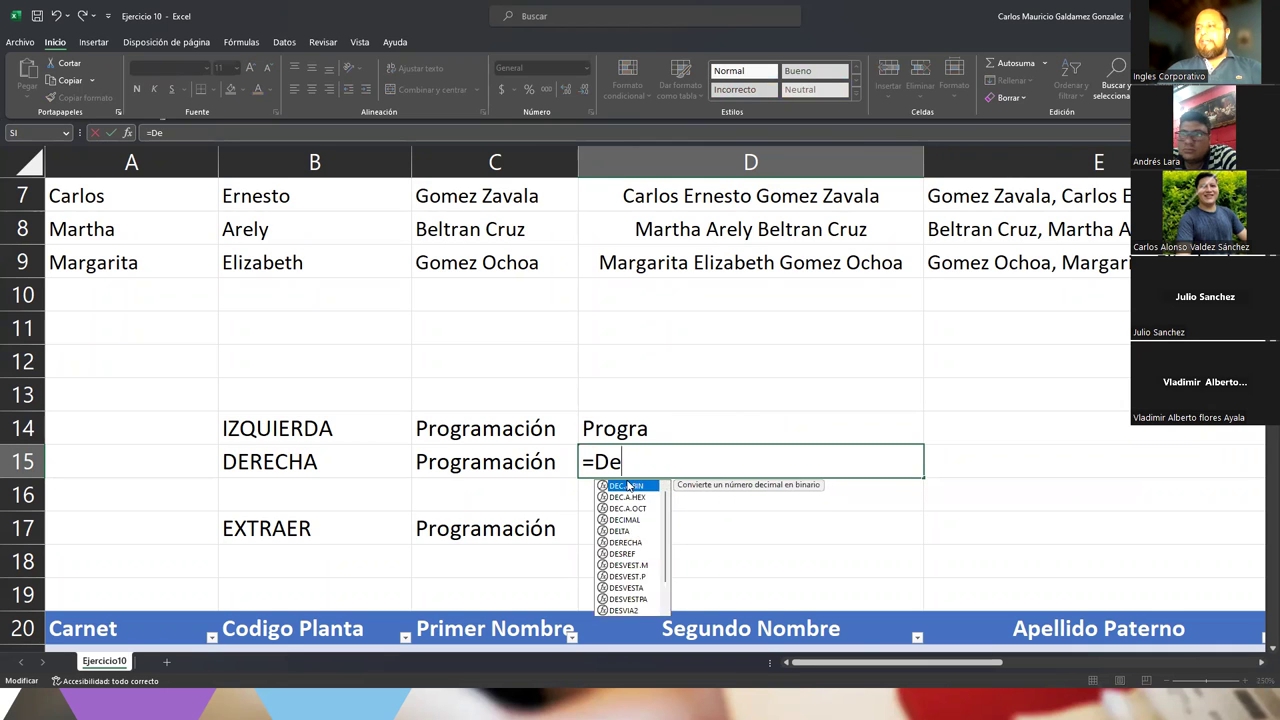
text(rec)
key(Tab)
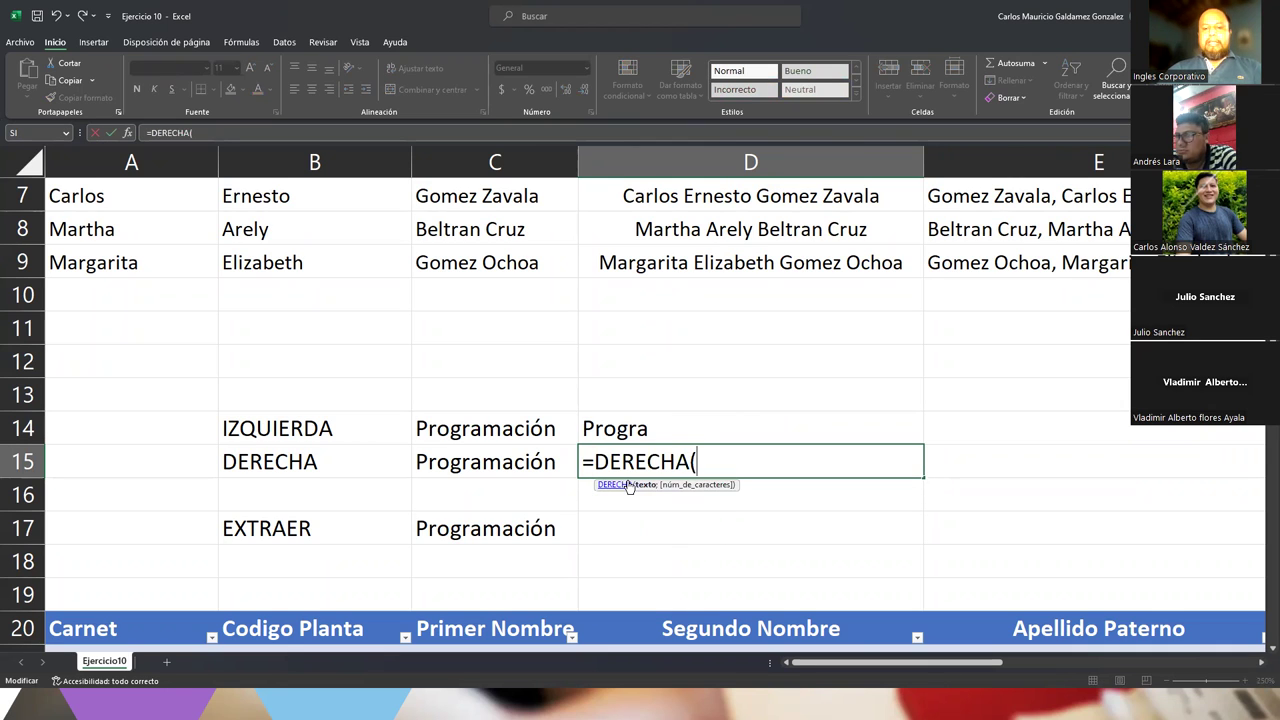
click(525, 461)
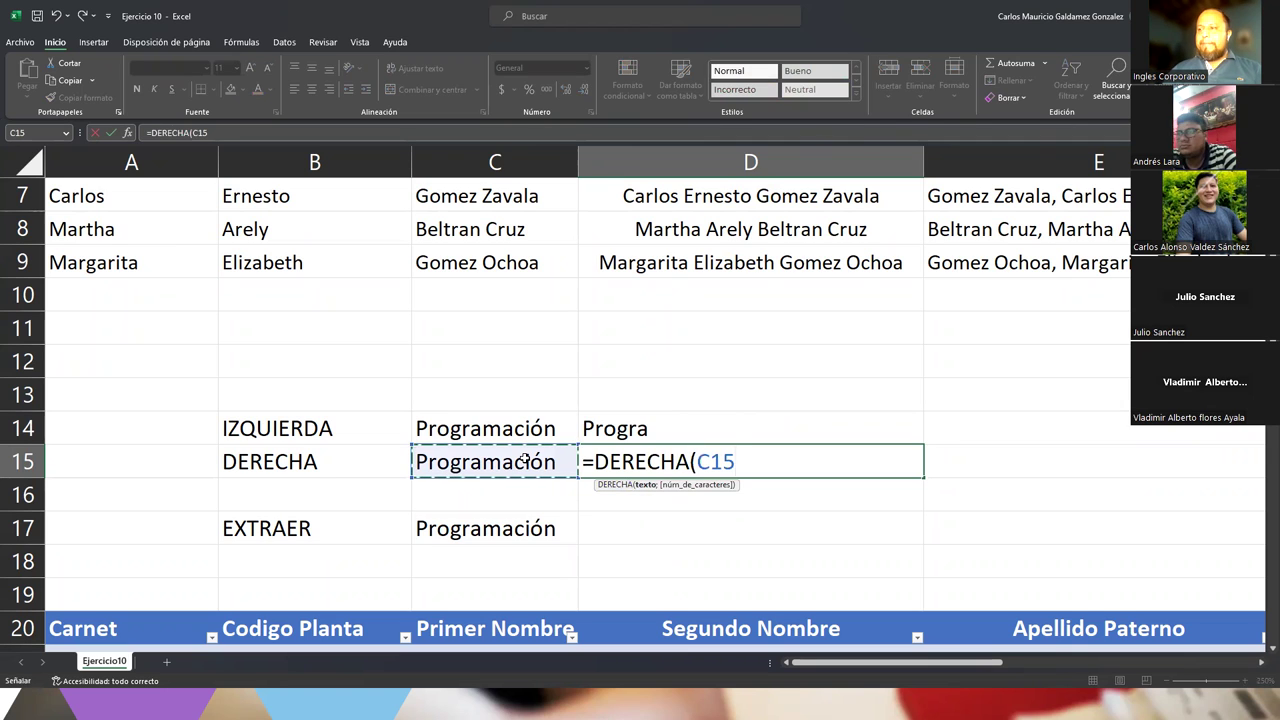
text(;)
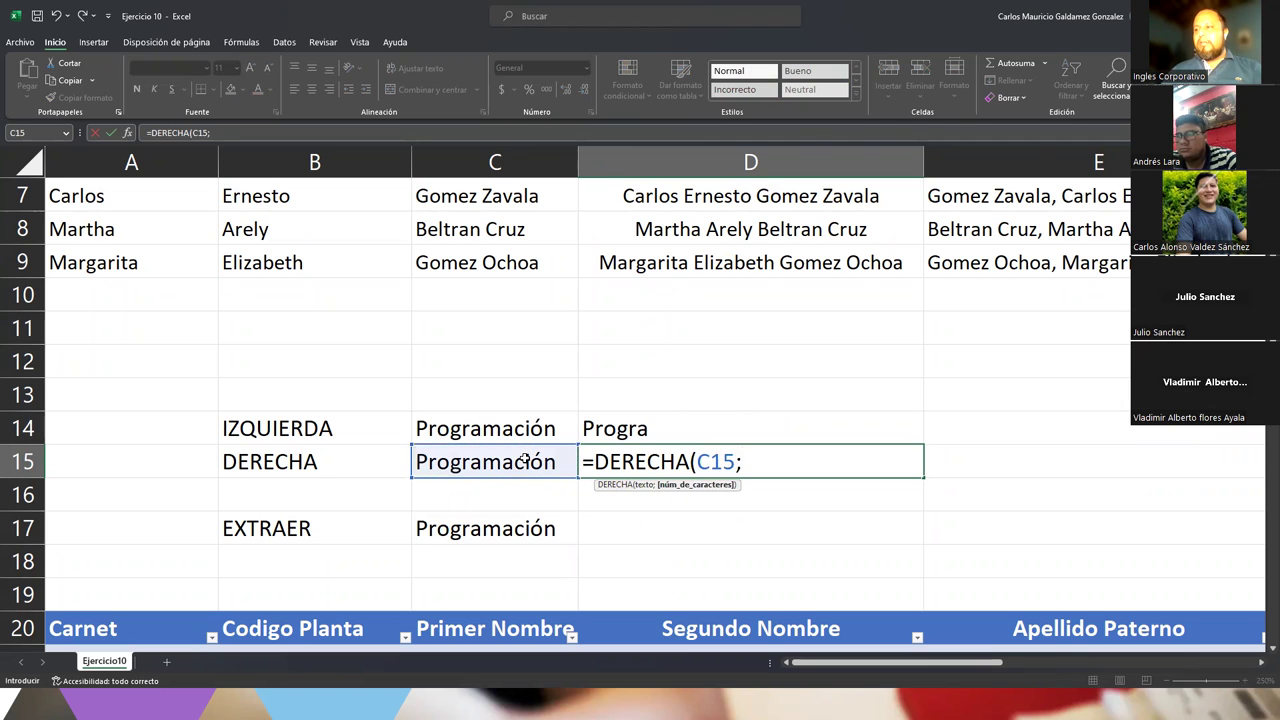
text(6))
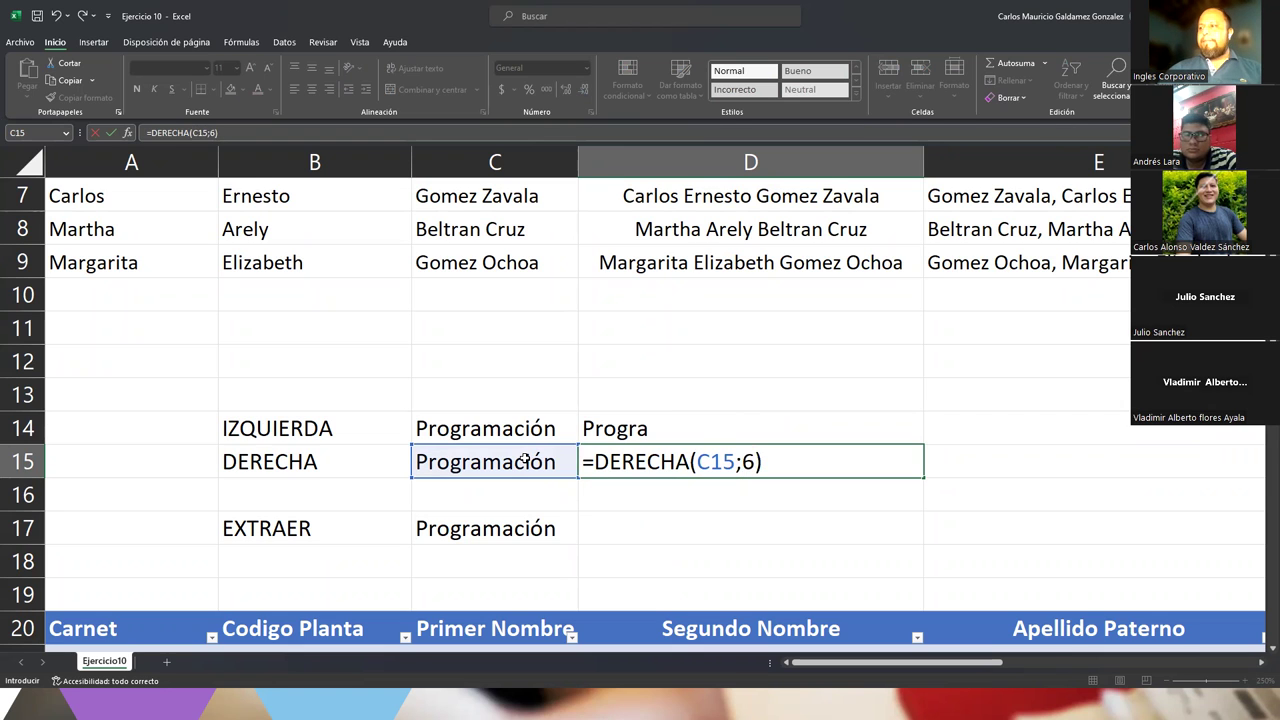
key(Return)
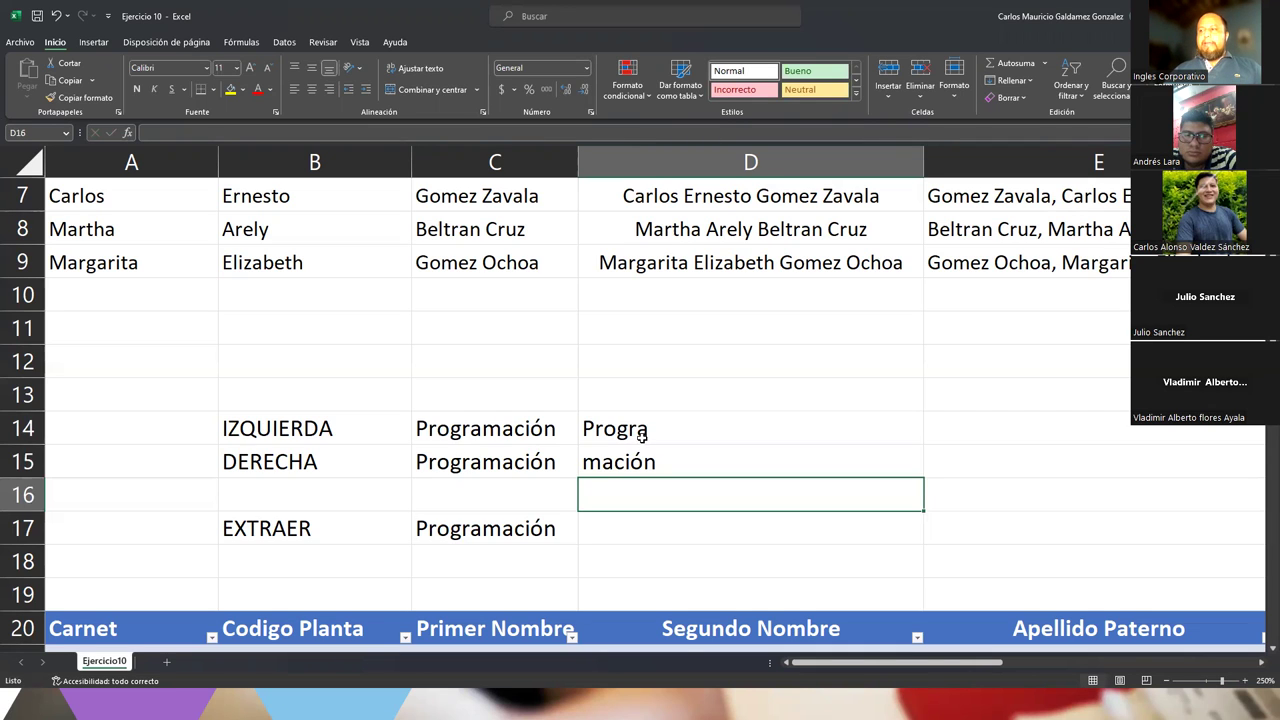
drag(641, 436, 618, 460)
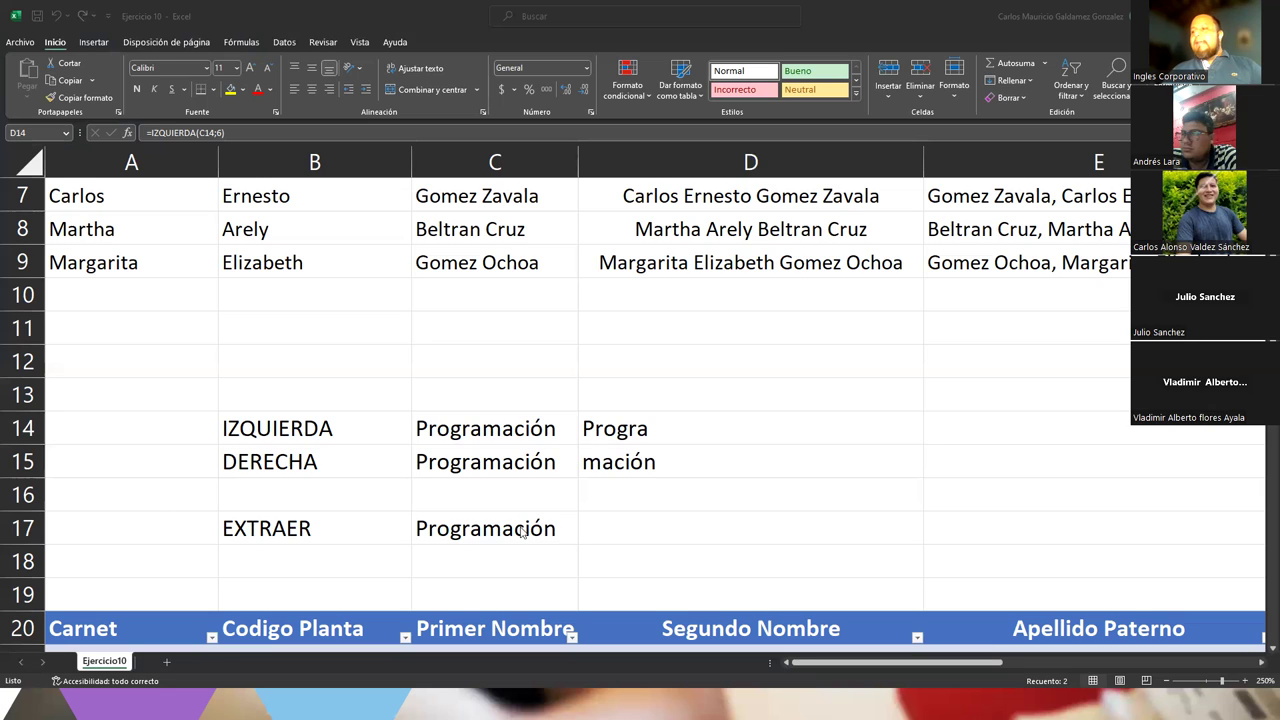
Back in Excel, check Programación in C17 and select the empty D17 beside it
key(alt+Tab)
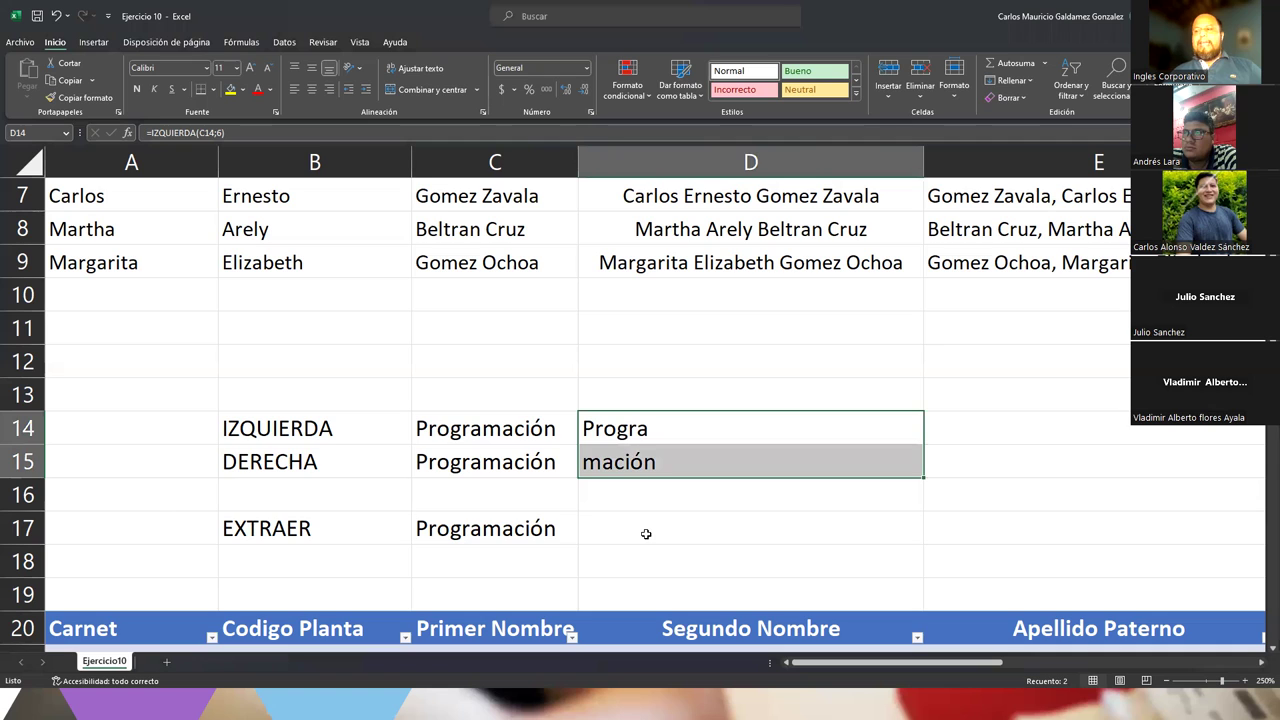
click(646, 534)
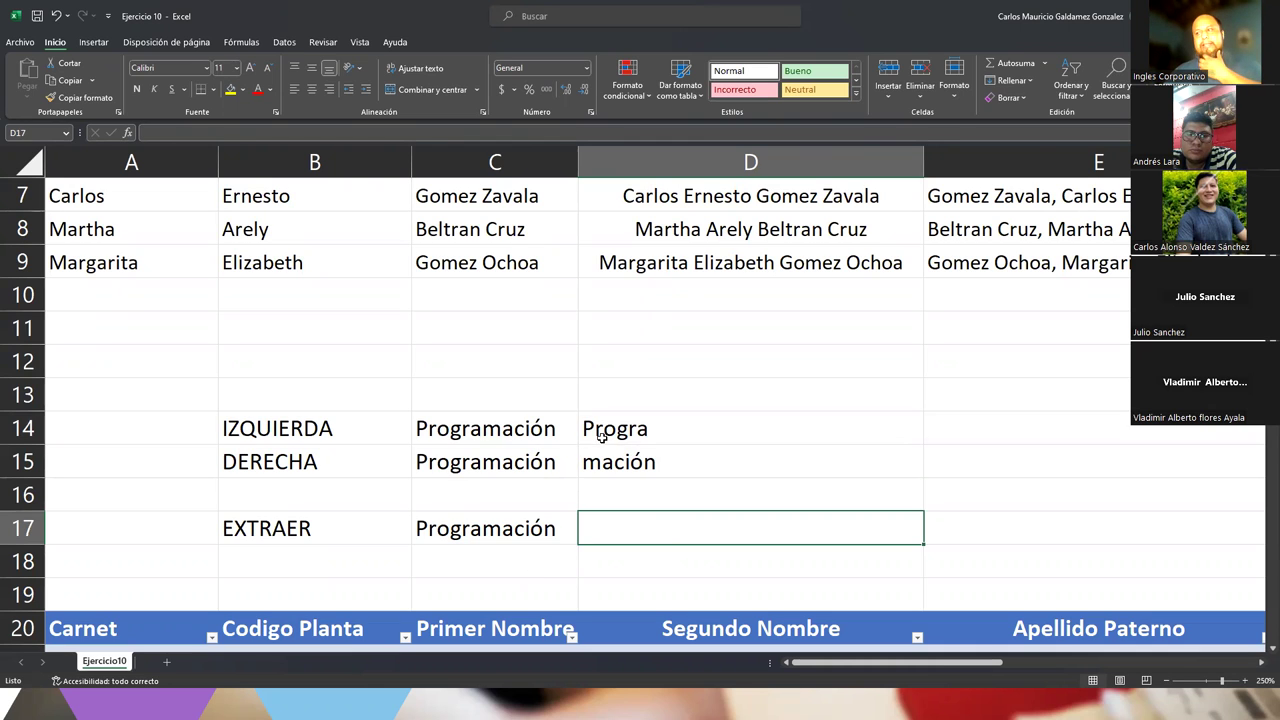
drag(600, 436, 600, 463)
click(452, 538)
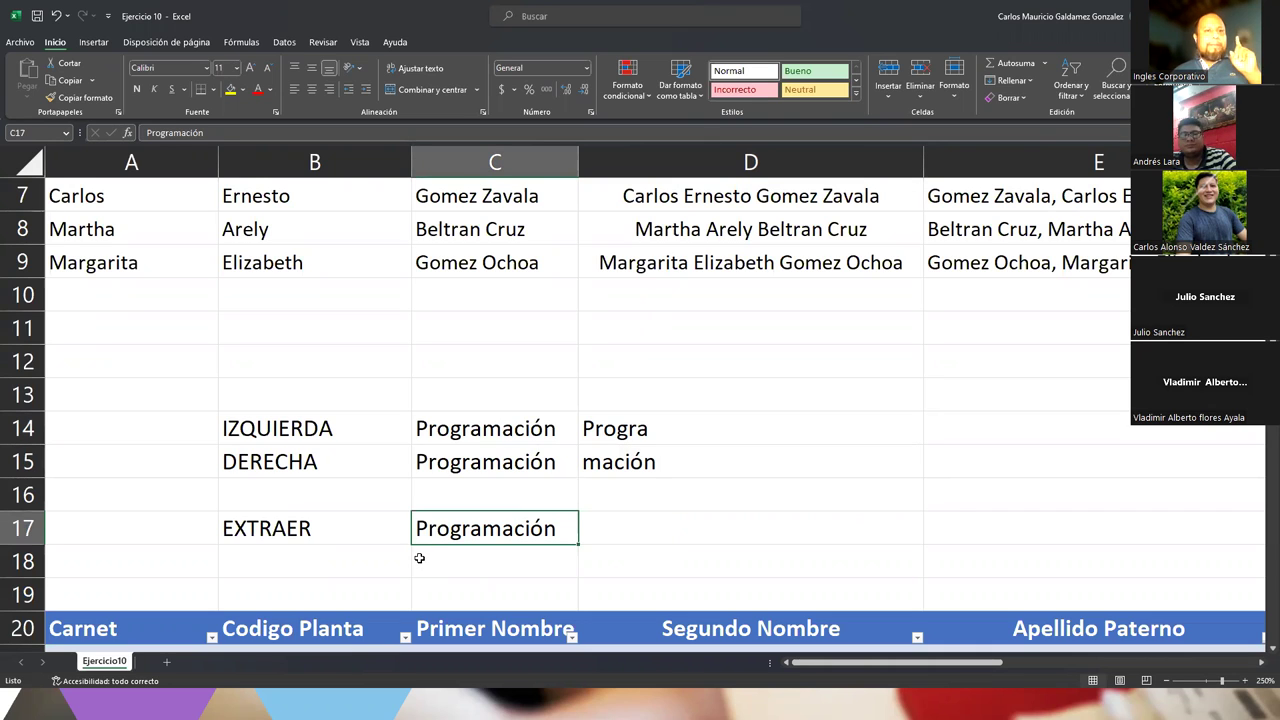
click(600, 530)
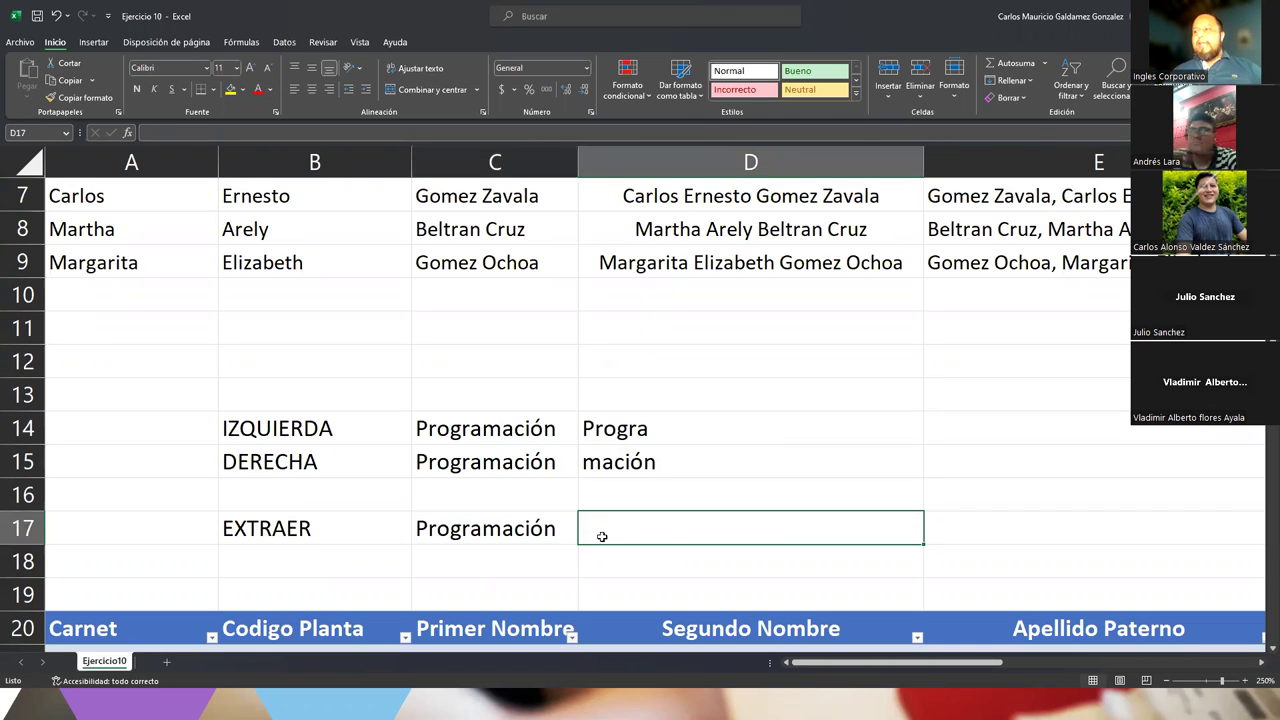
text(=extr)
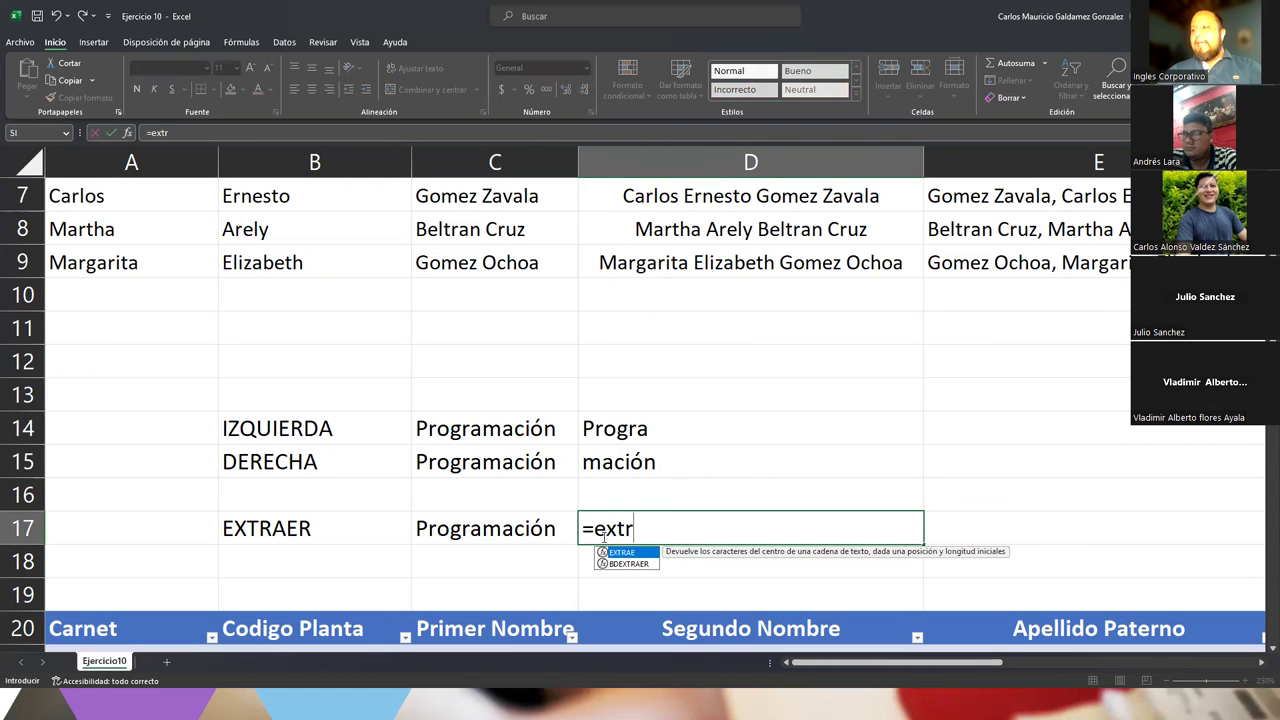
key(Tab)
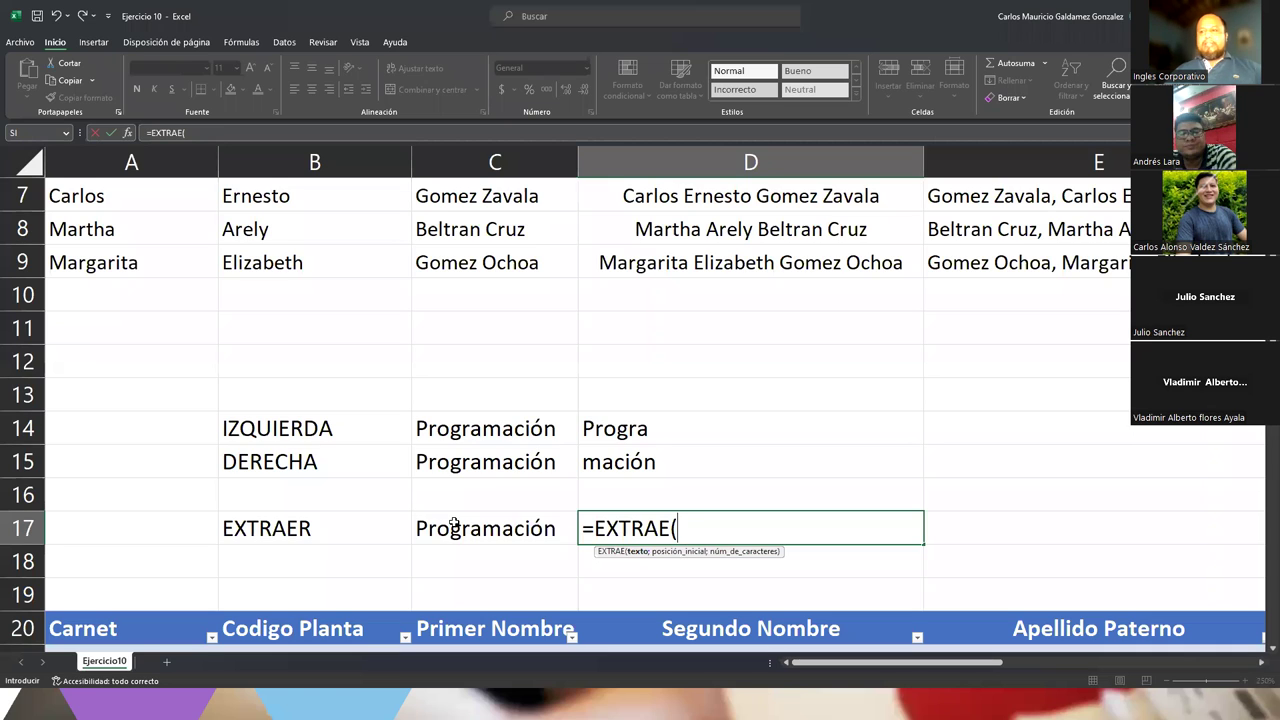
click(454, 525)
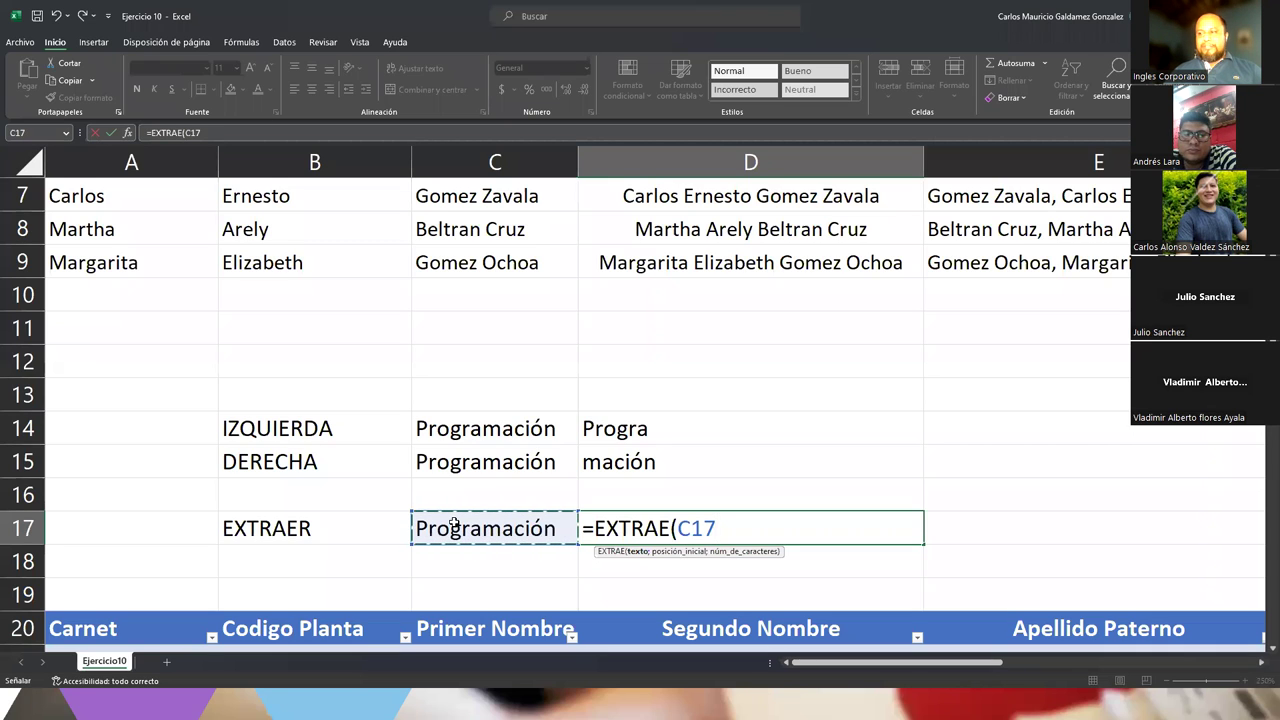
text(;)
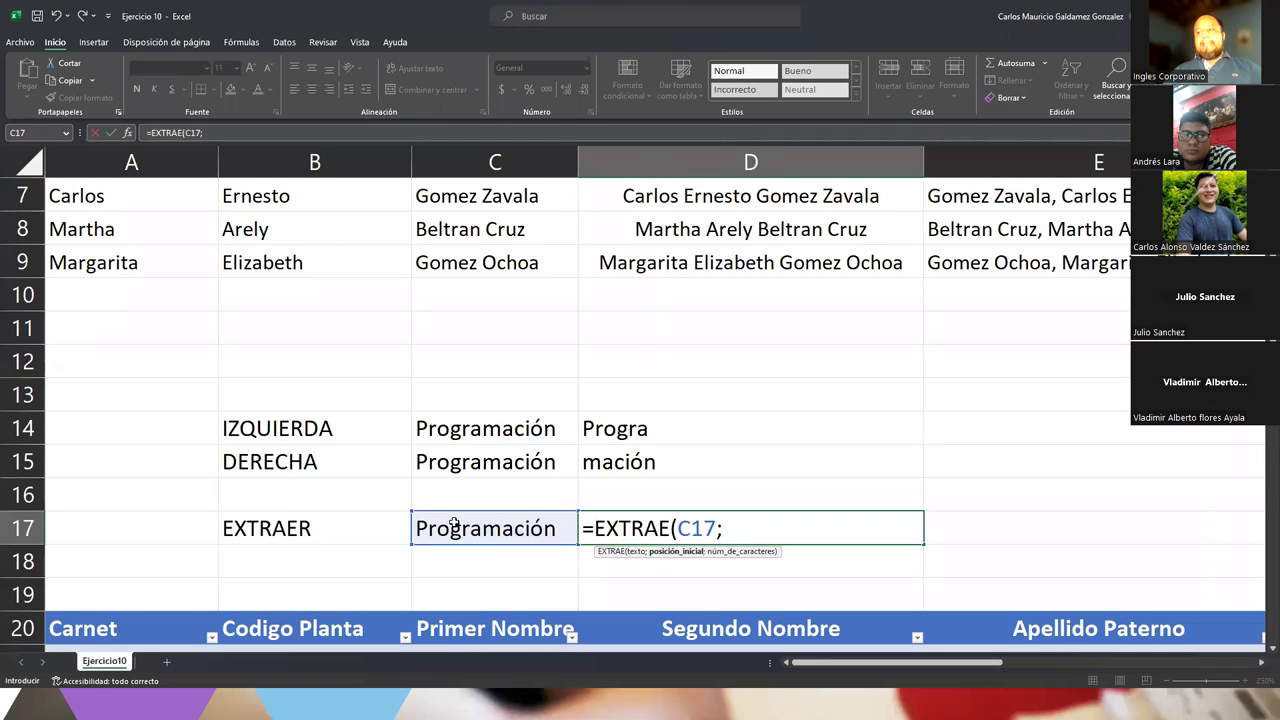
text(4)
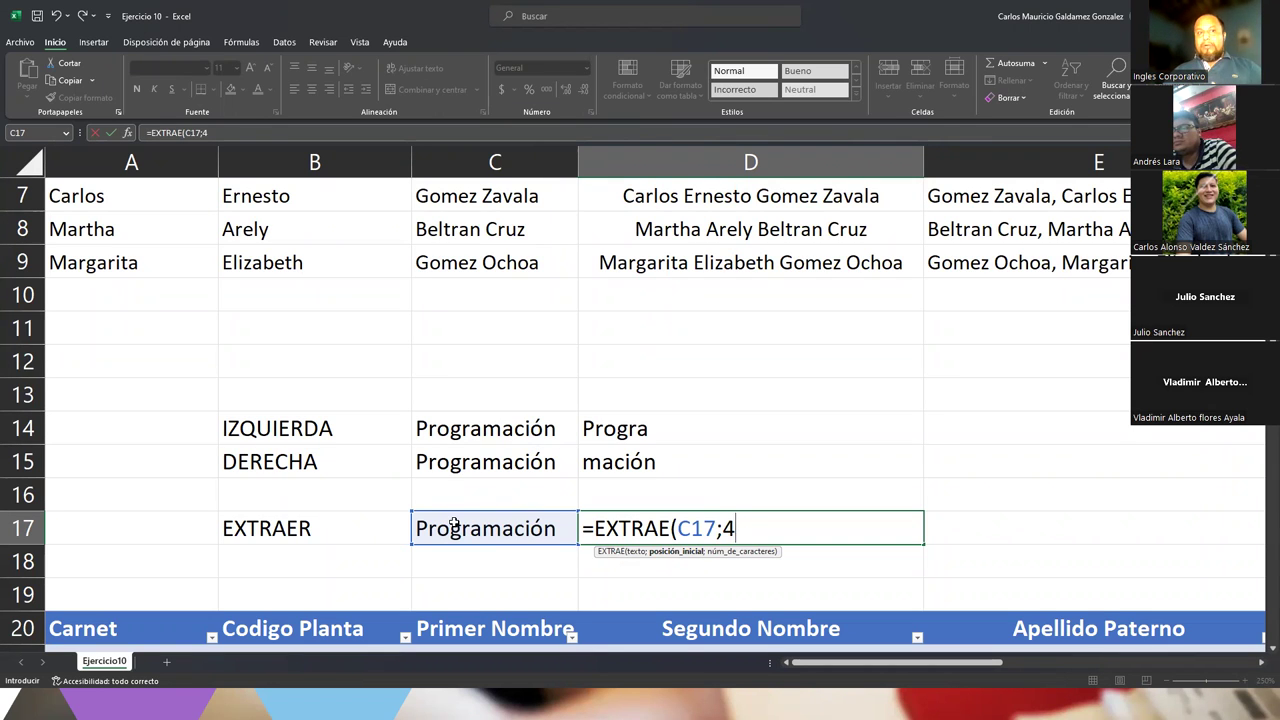
text(;)
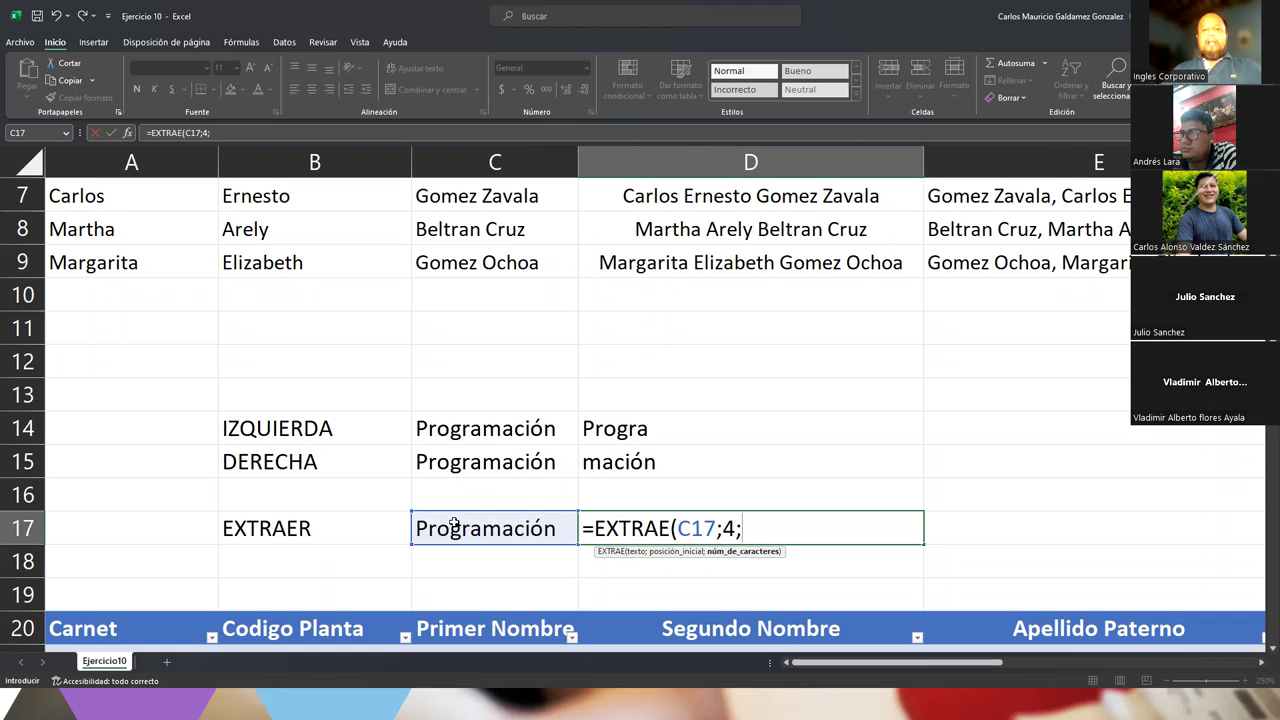
text())
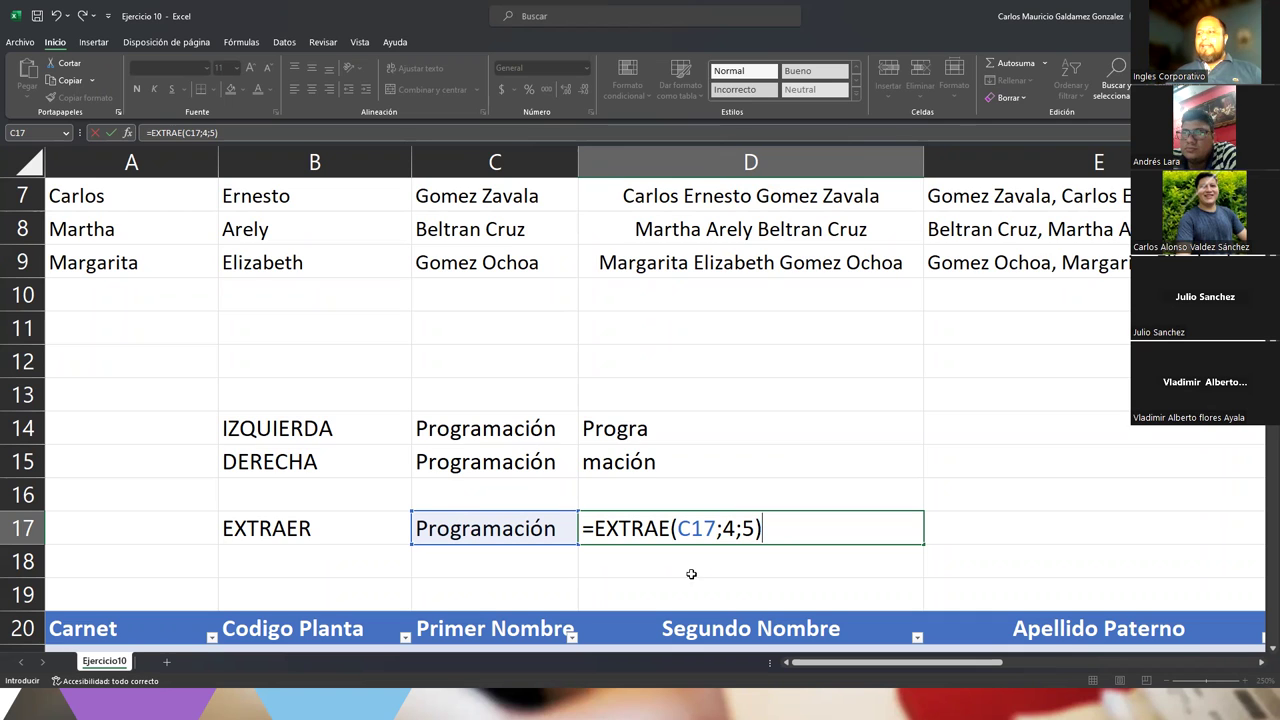
click(679, 529)
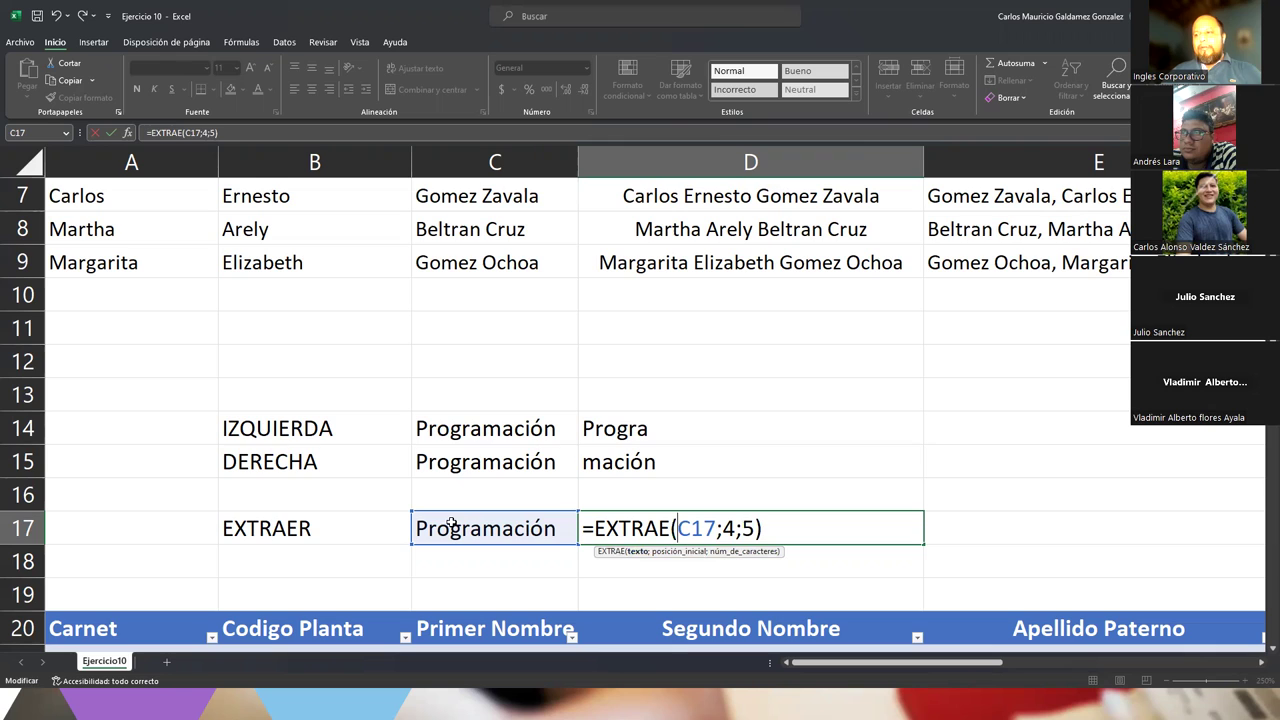
click(677, 551)
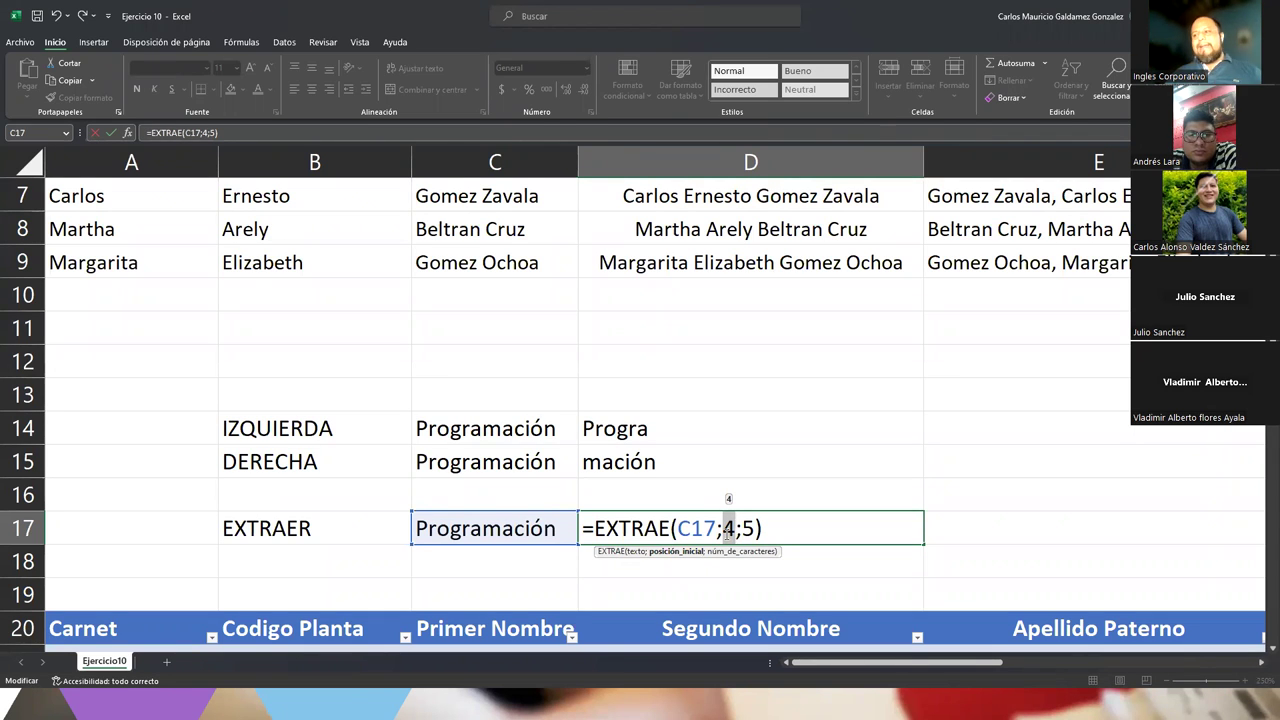
double_click(750, 529)
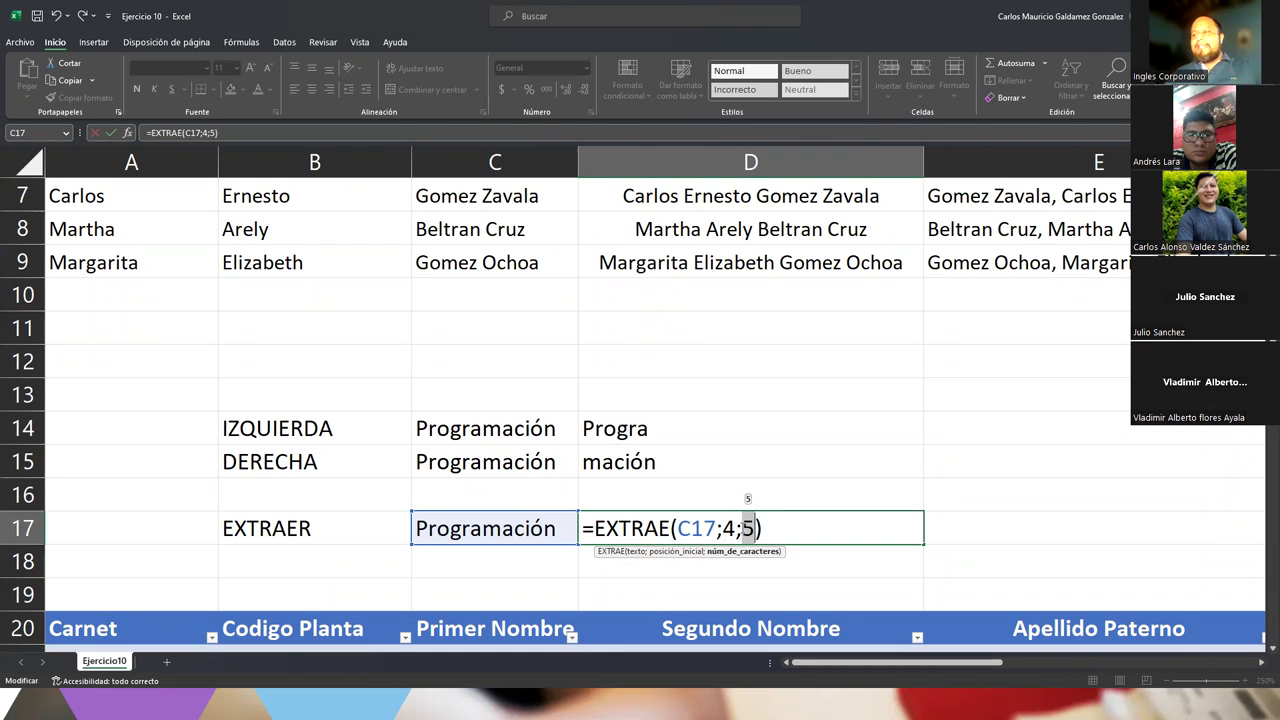
click(729, 528)
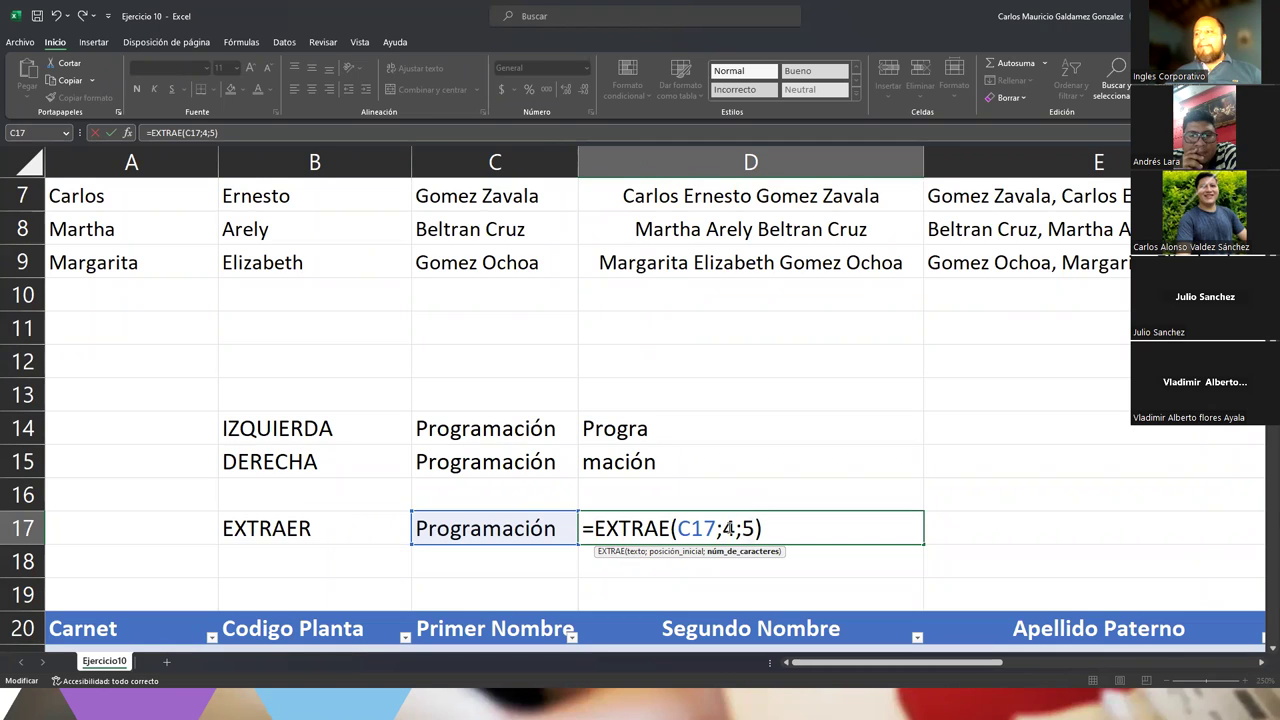
click(420, 528)
key(Escape)
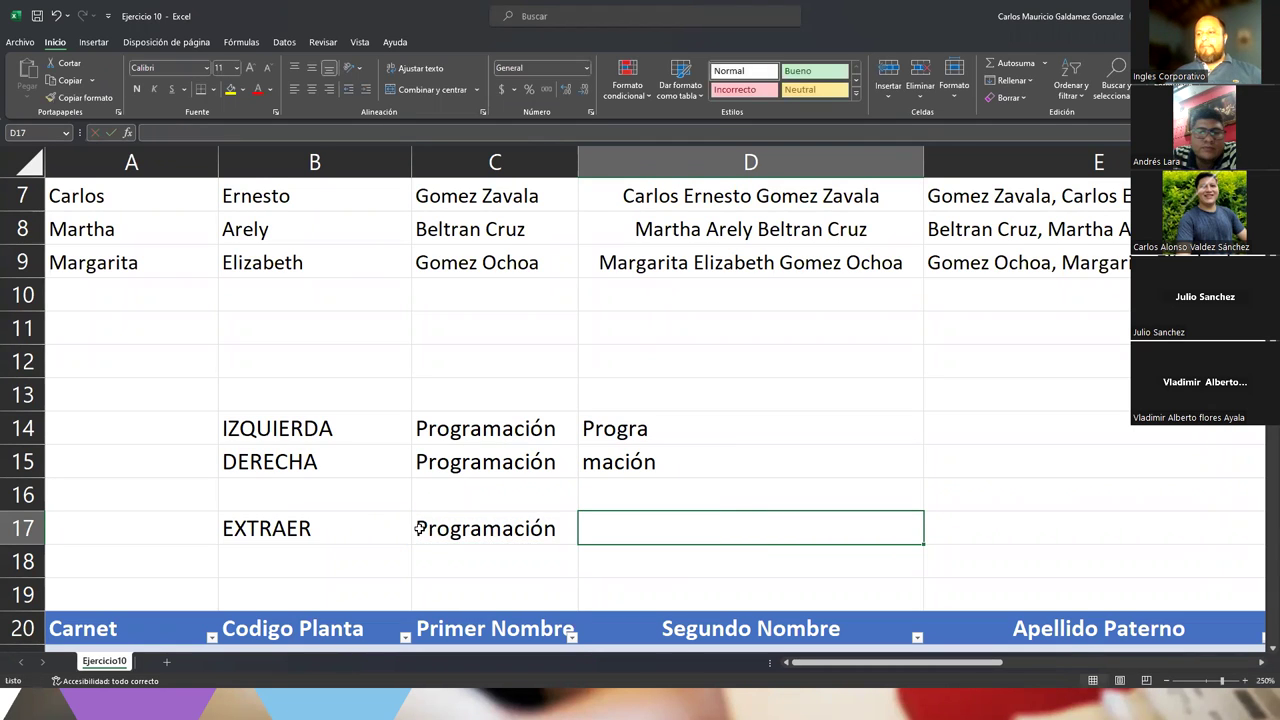
double_click(420, 528)
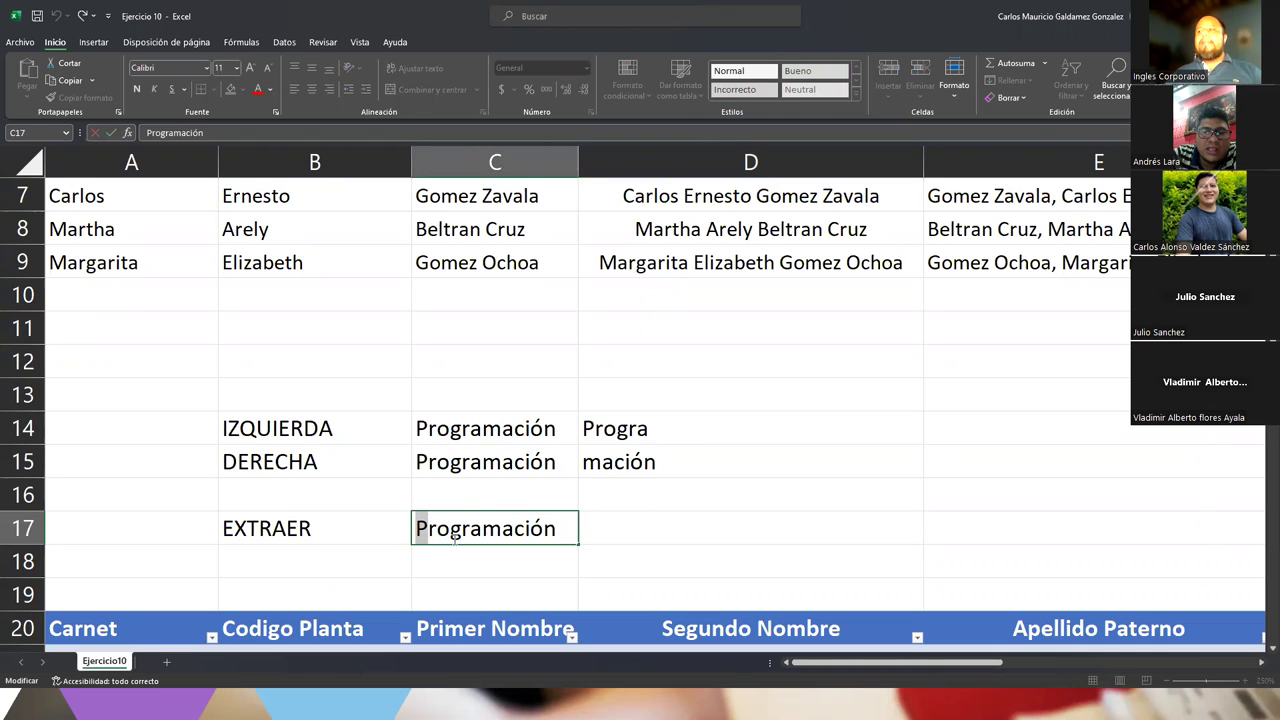
drag(452, 528, 512, 537)
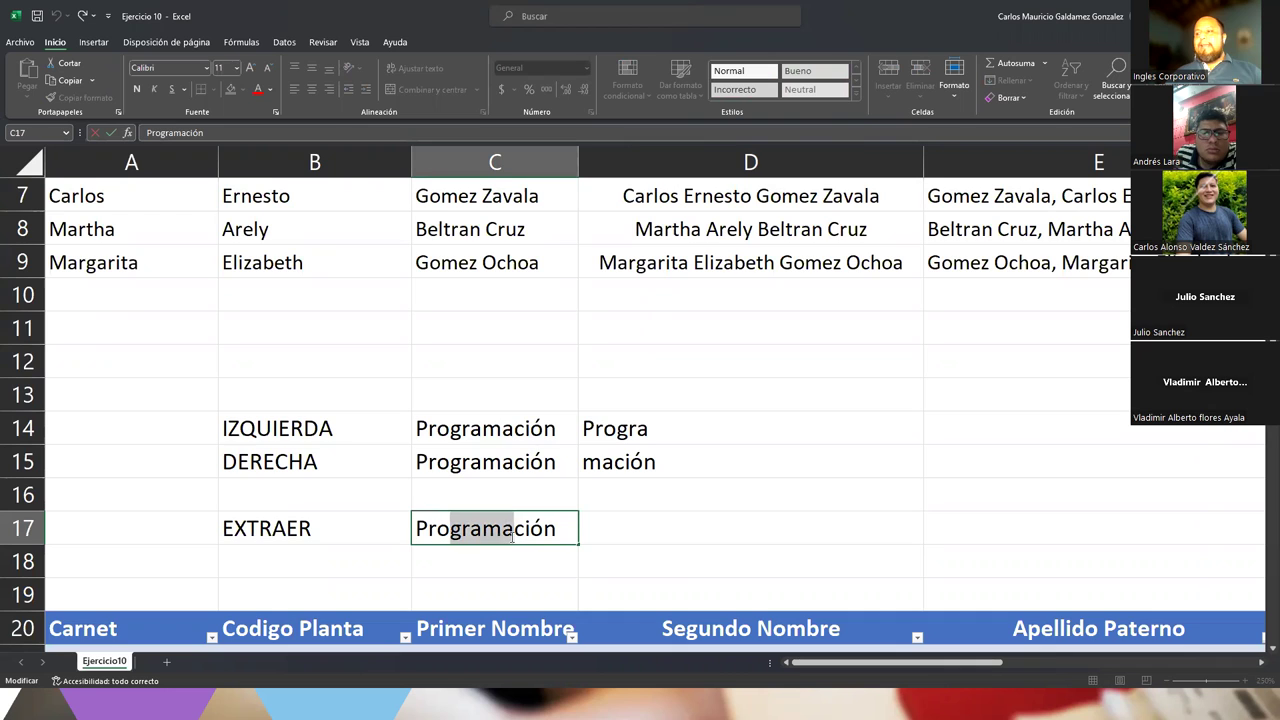
double_click(636, 538)
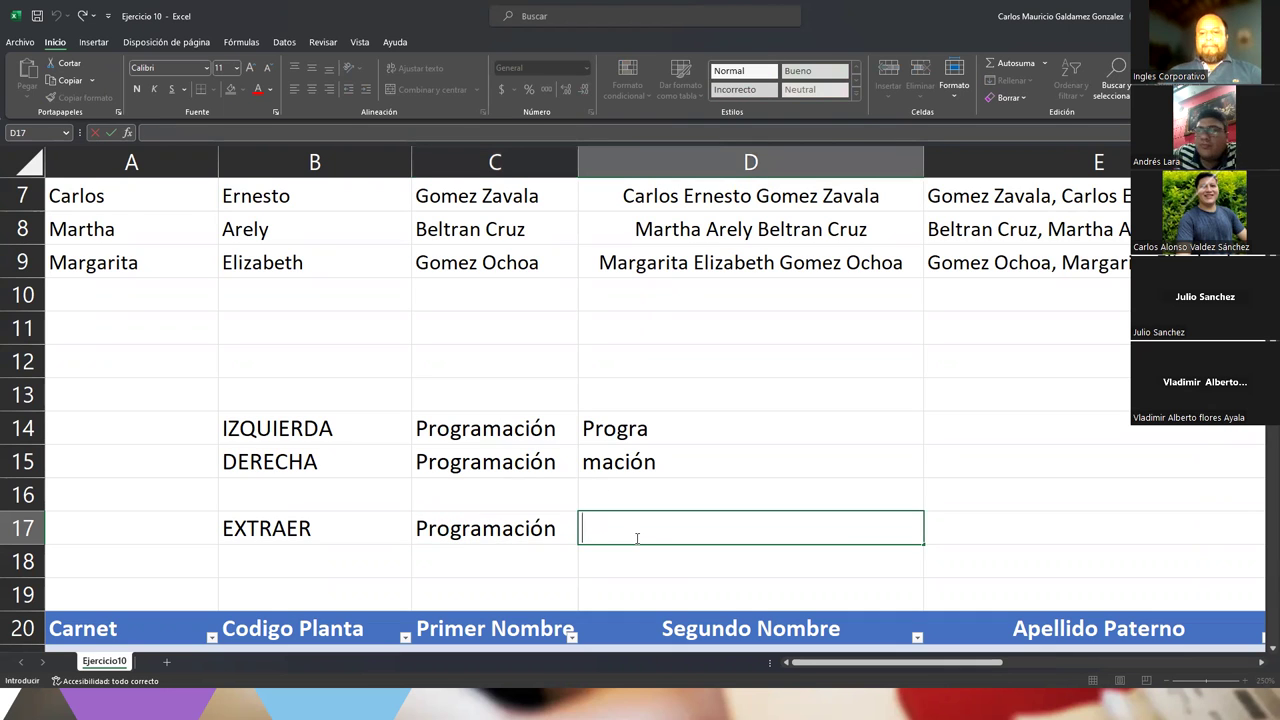
Enter =EXTRAE(C17;4;5) in D17 so it returns grama
text(=extra)
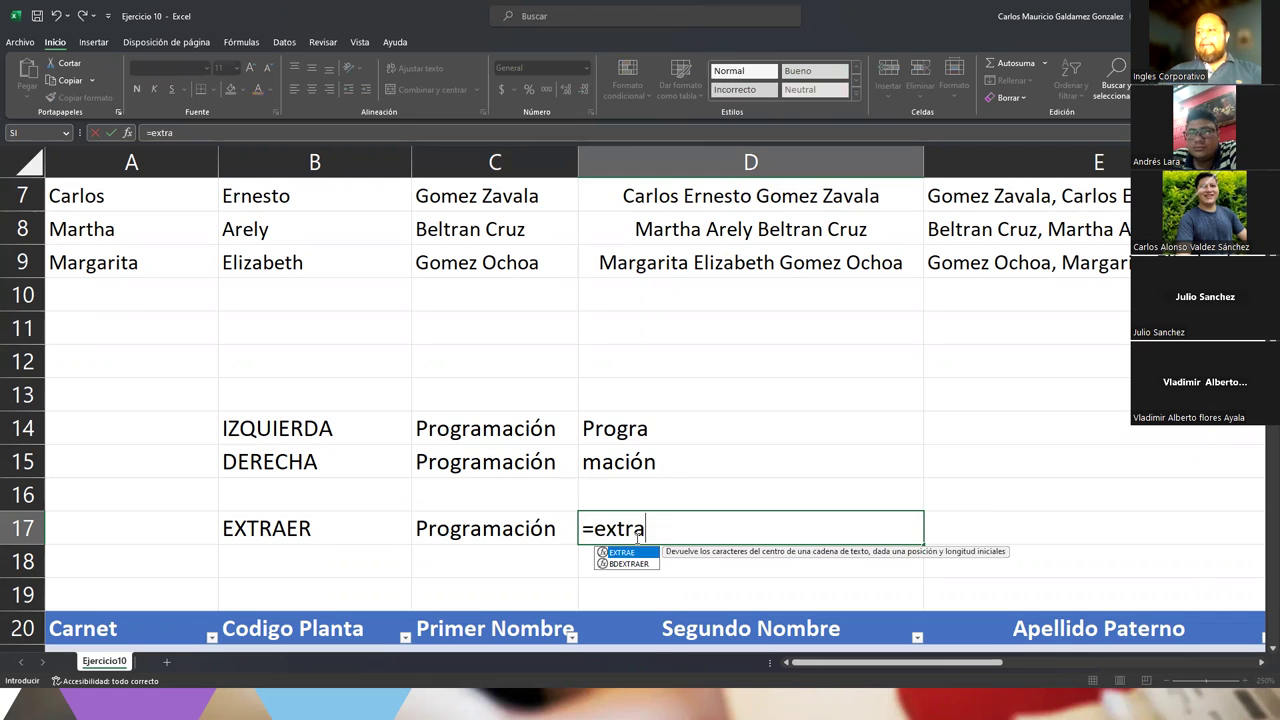
key(Tab)
click(517, 527)
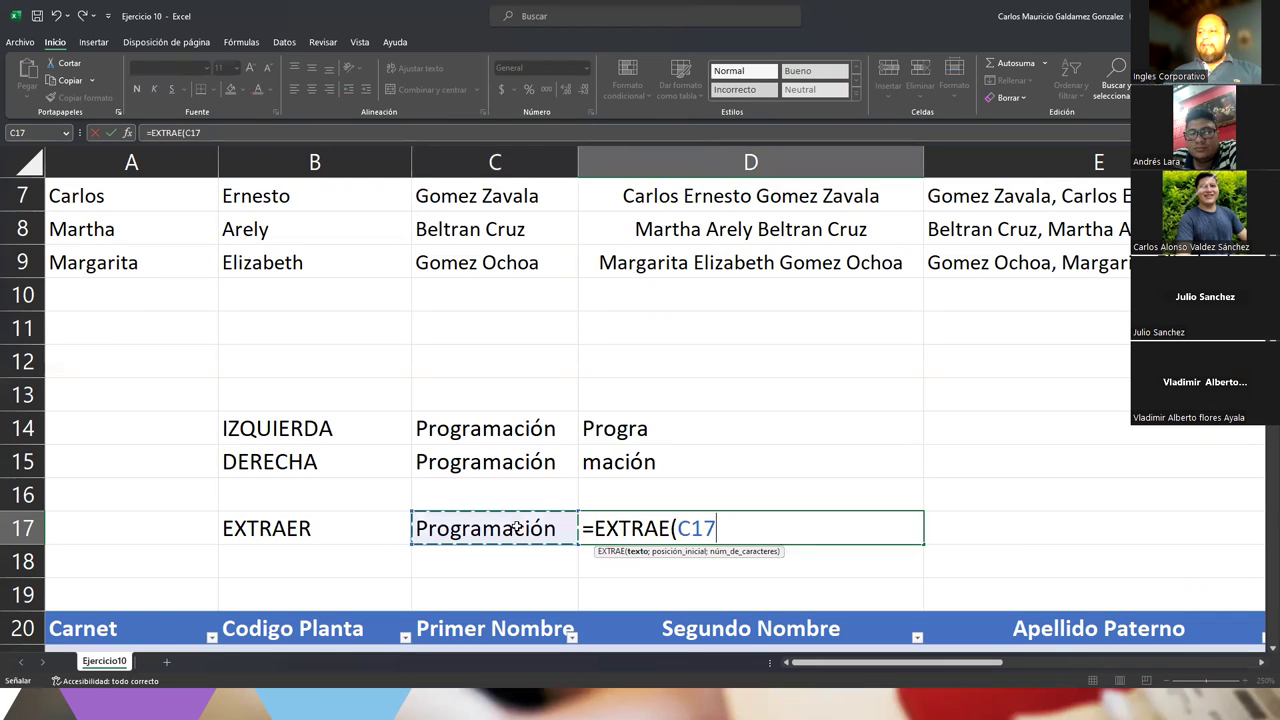
text(;4;)
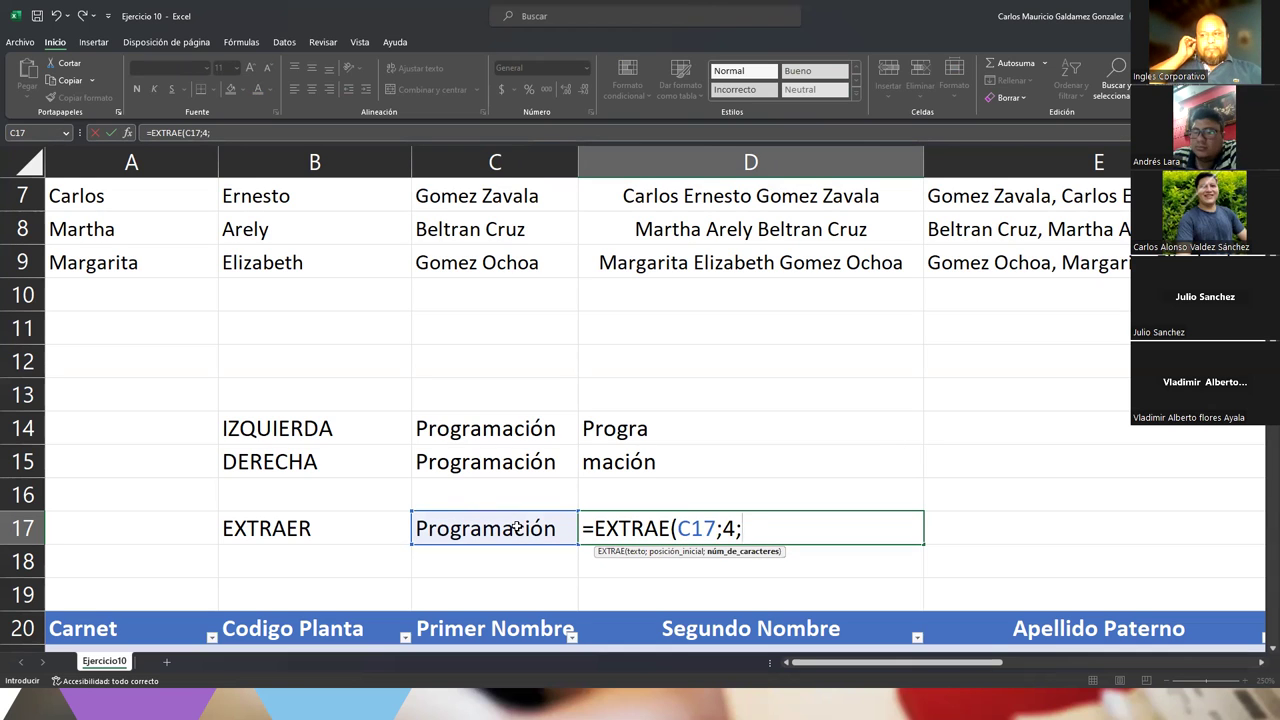
text(5))
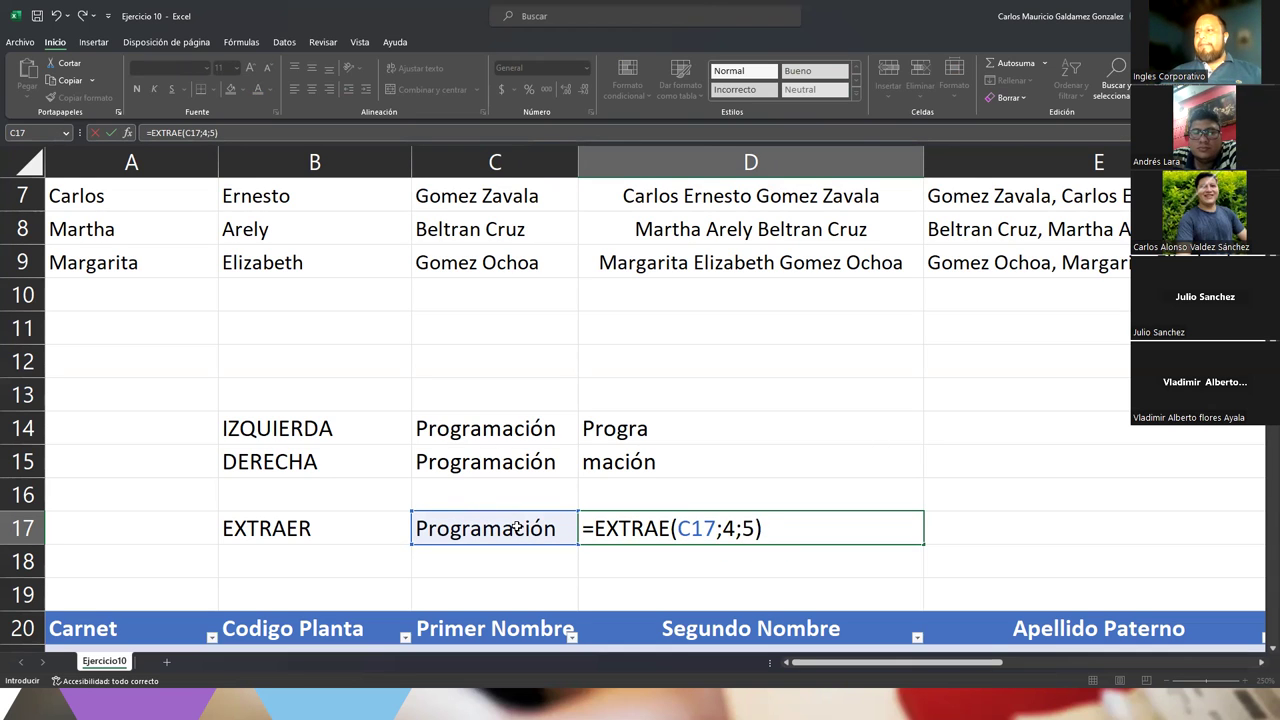
key(Return)
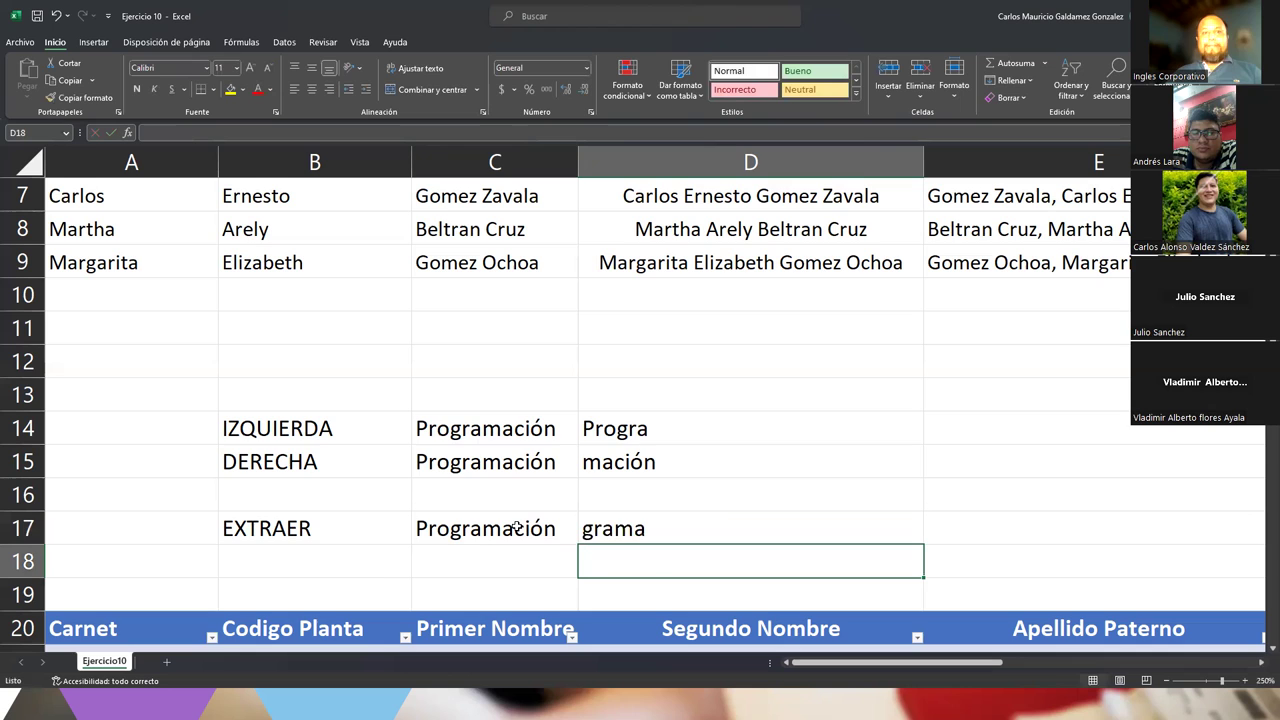
Review the D17 formula, pointing out start position 4 and character count 5
double_click(610, 530)
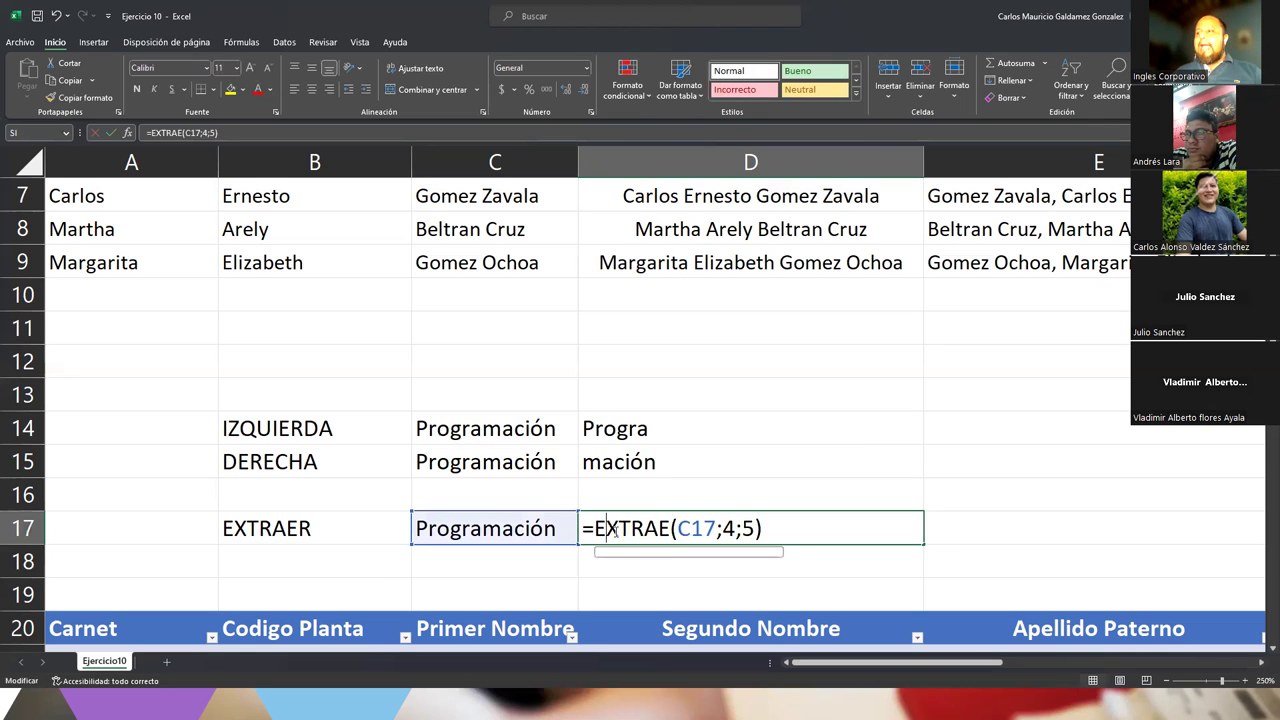
double_click(729, 528)
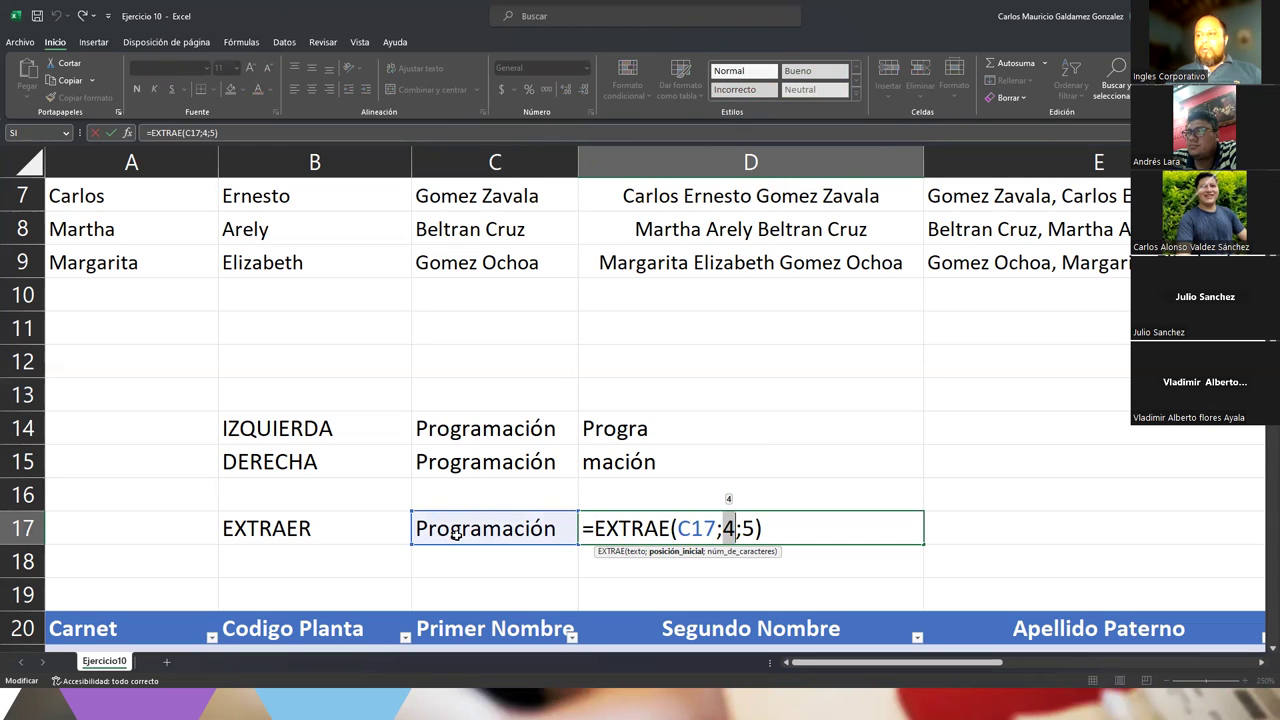
click(746, 530)
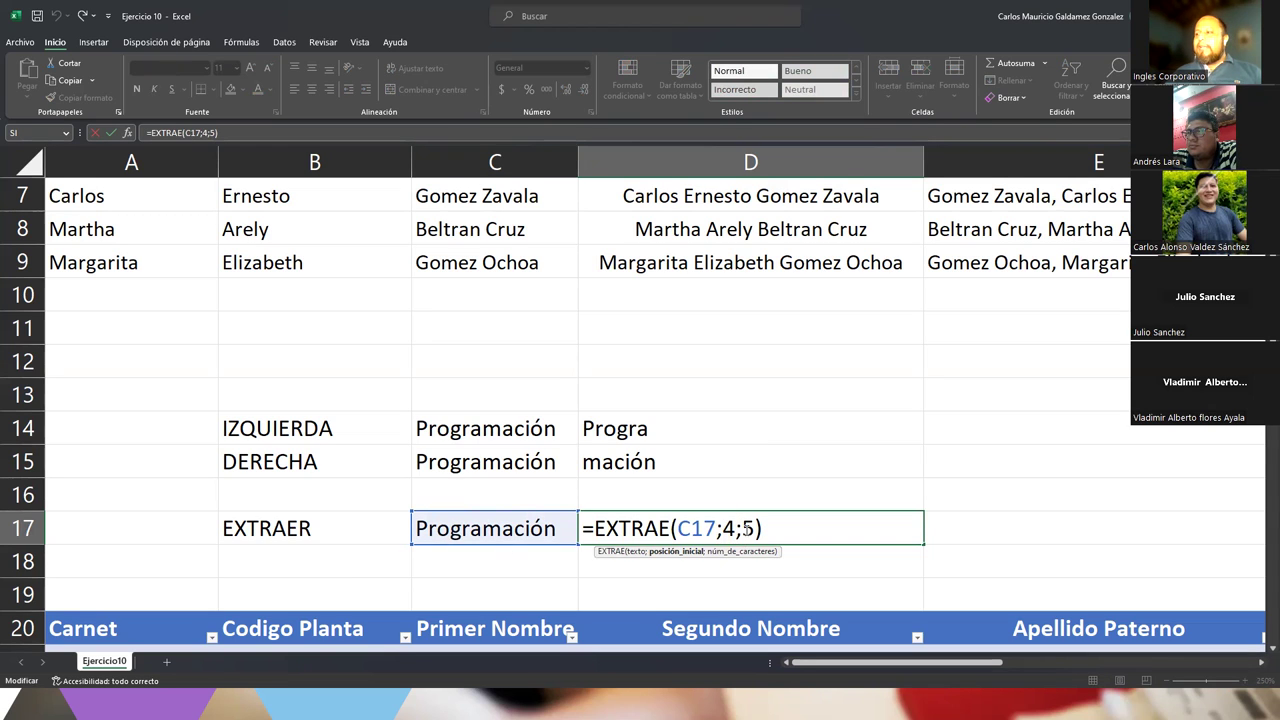
double_click(748, 528)
key(ctrl+Return)
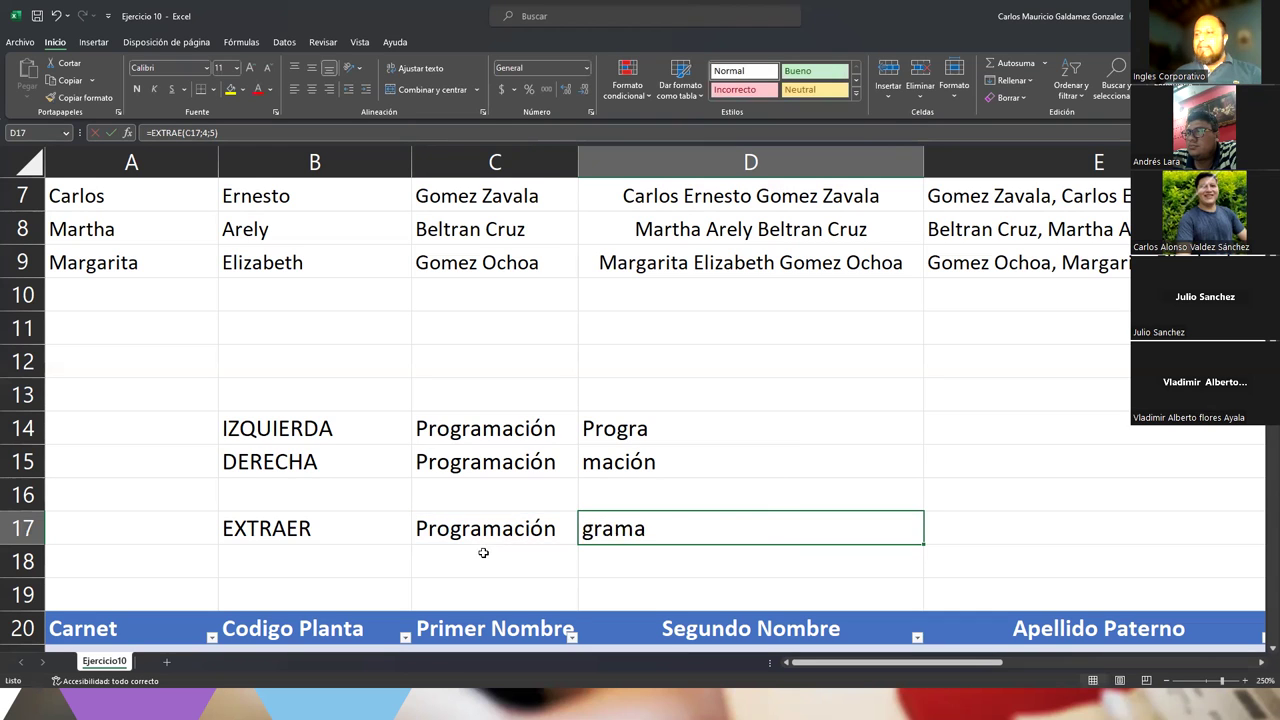
Mark the letters from position 4 in Programación and confirm D17 still shows grama
click(450, 528)
drag(453, 530, 461, 530)
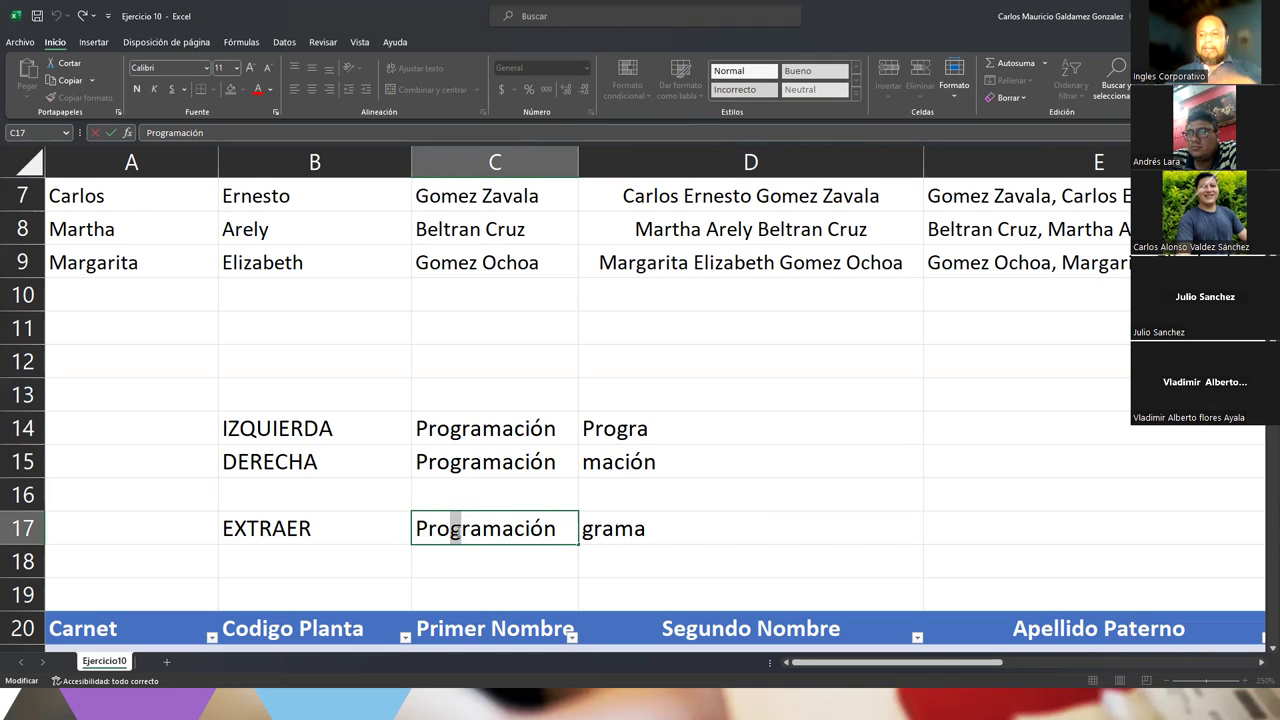
drag(461, 529, 513, 529)
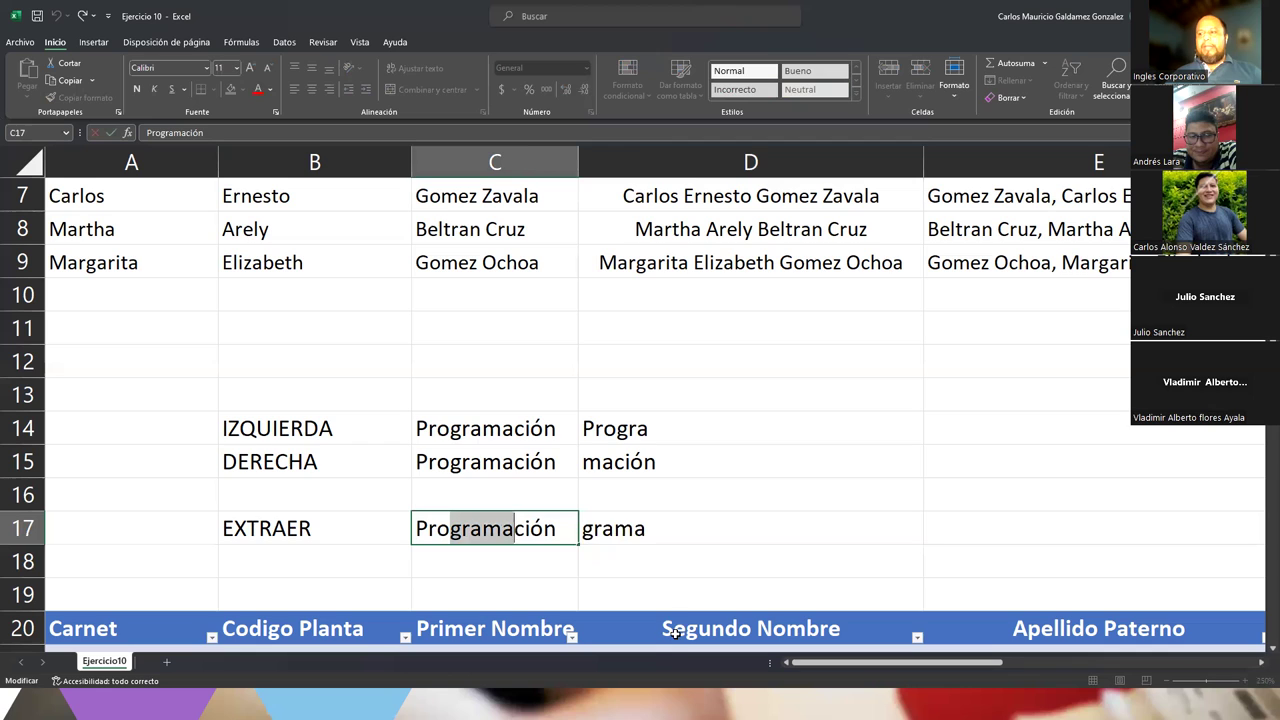
click(666, 533)
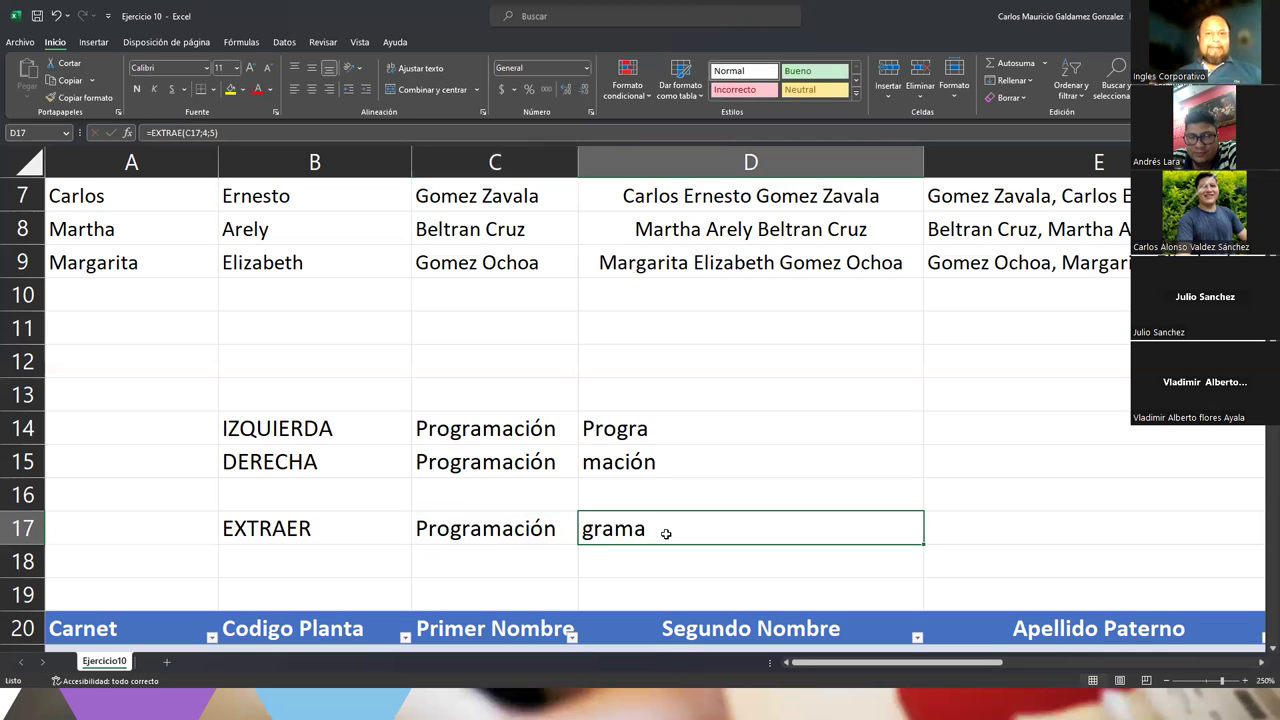
double_click(666, 533)
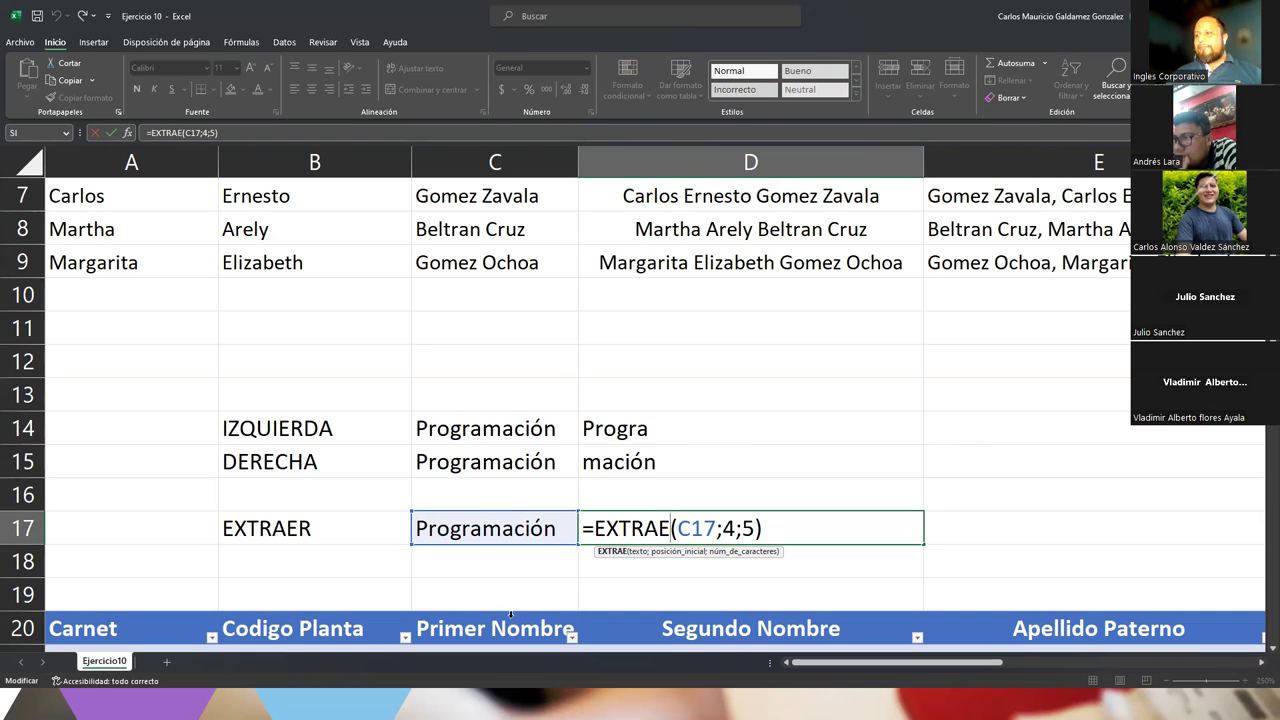
click(506, 563)
scroll(503, 563, down, 5)
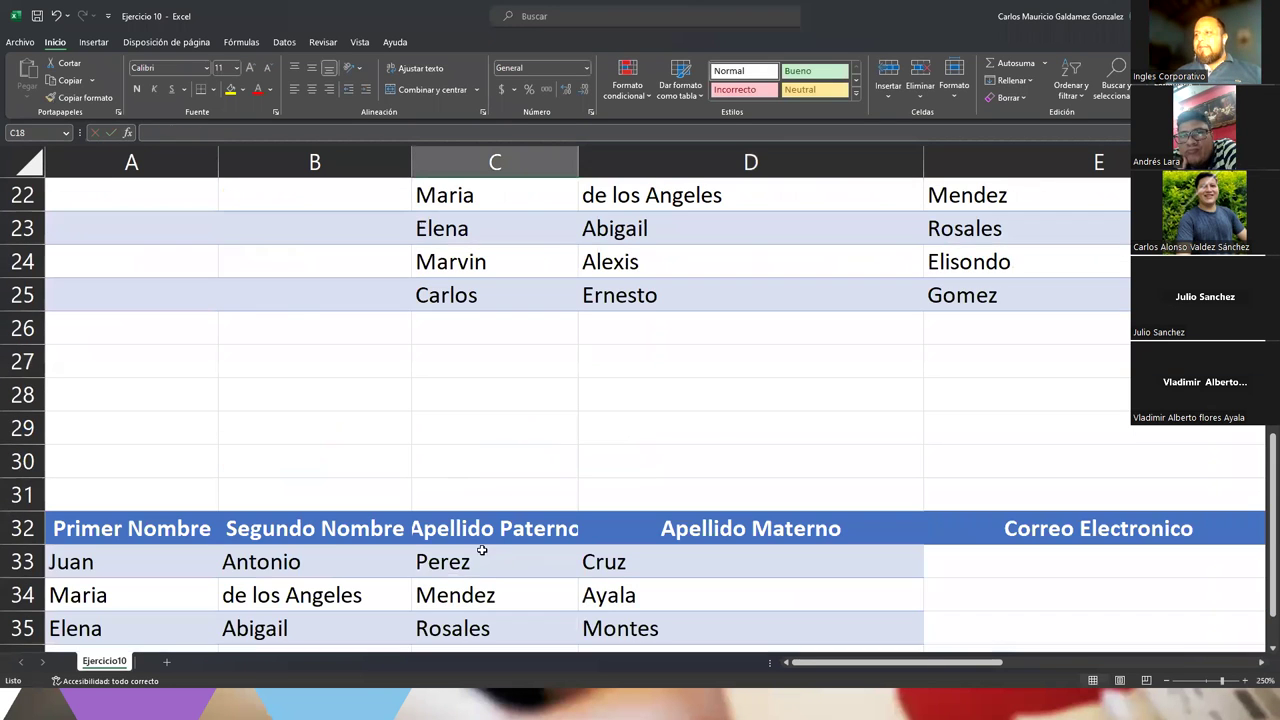
scroll(460, 543, up, 5)
ctrl+scroll(415, 555, down, 2)
scroll(406, 540, down, 5)
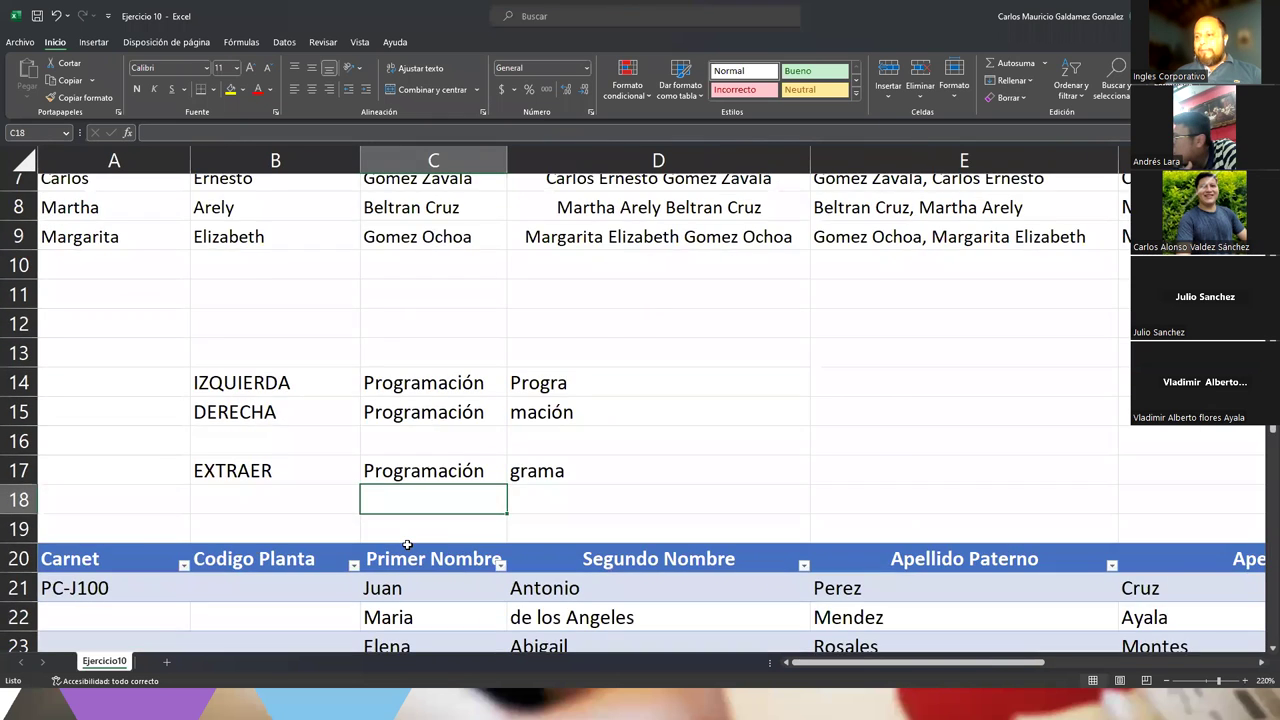
ctrl+scroll(455, 419, down, 1)
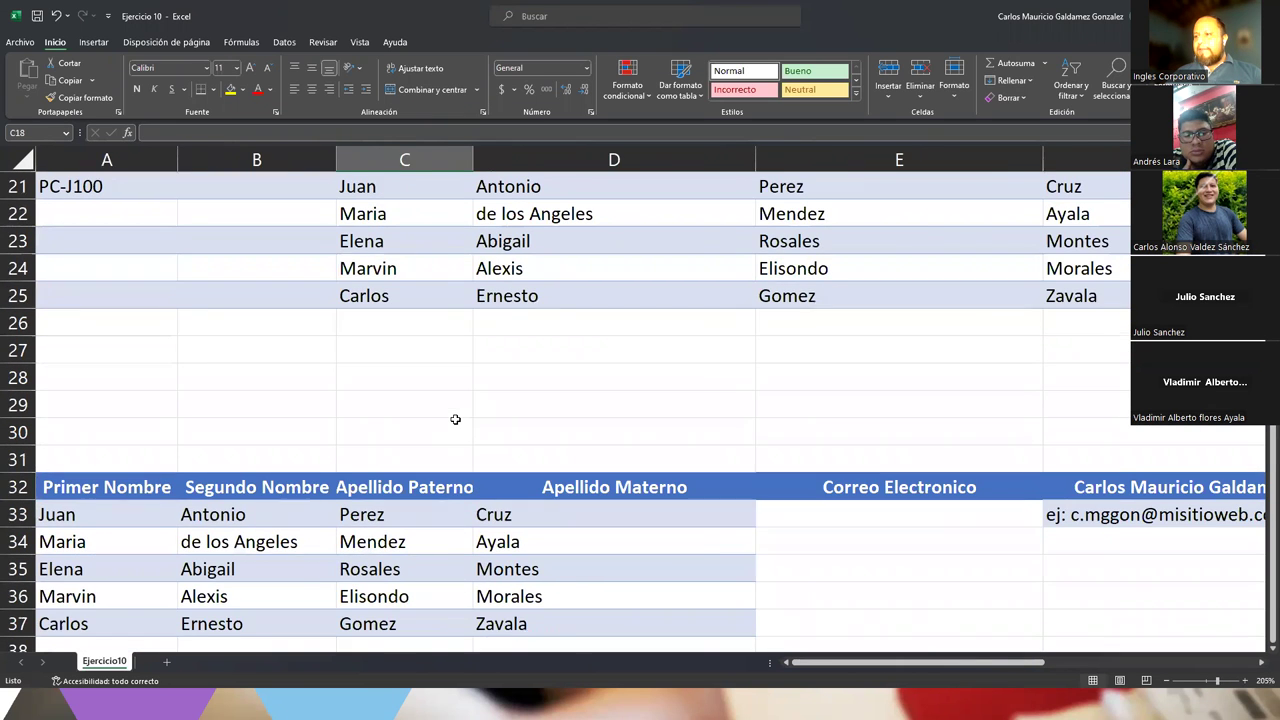
ctrl+scroll(455, 419, down, 2)
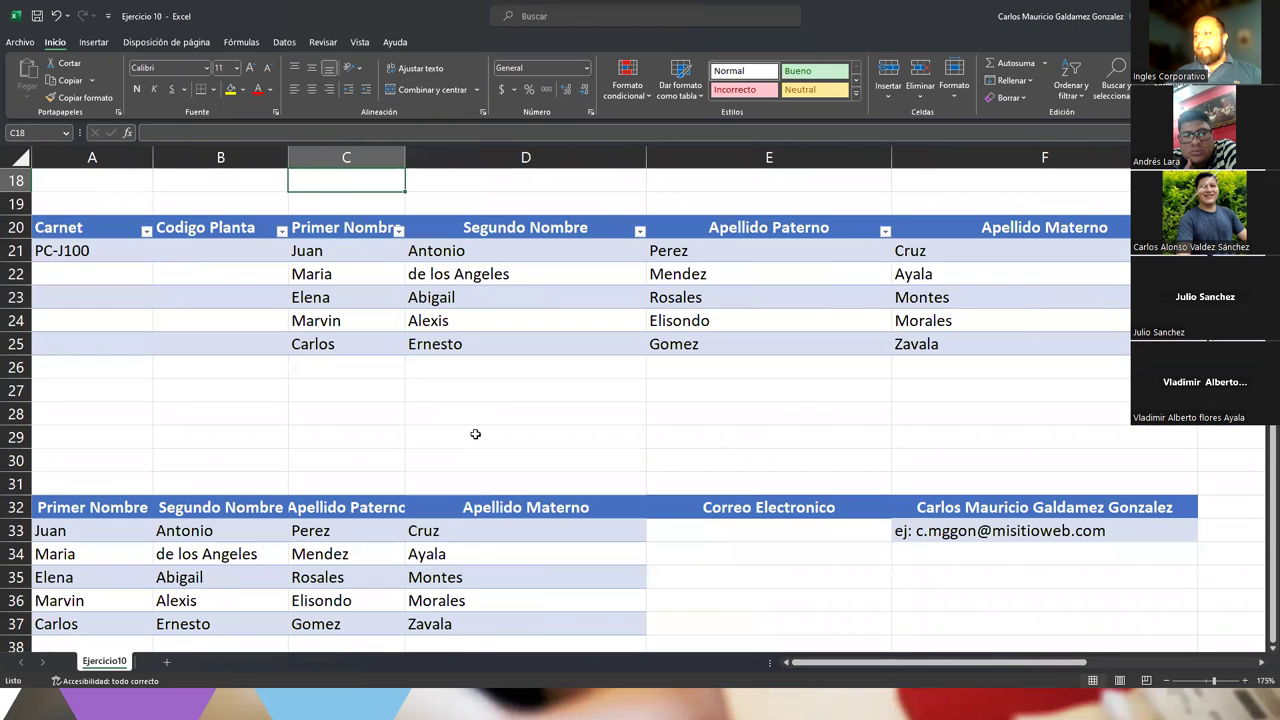
ctrl+scroll(475, 434, down, 3)
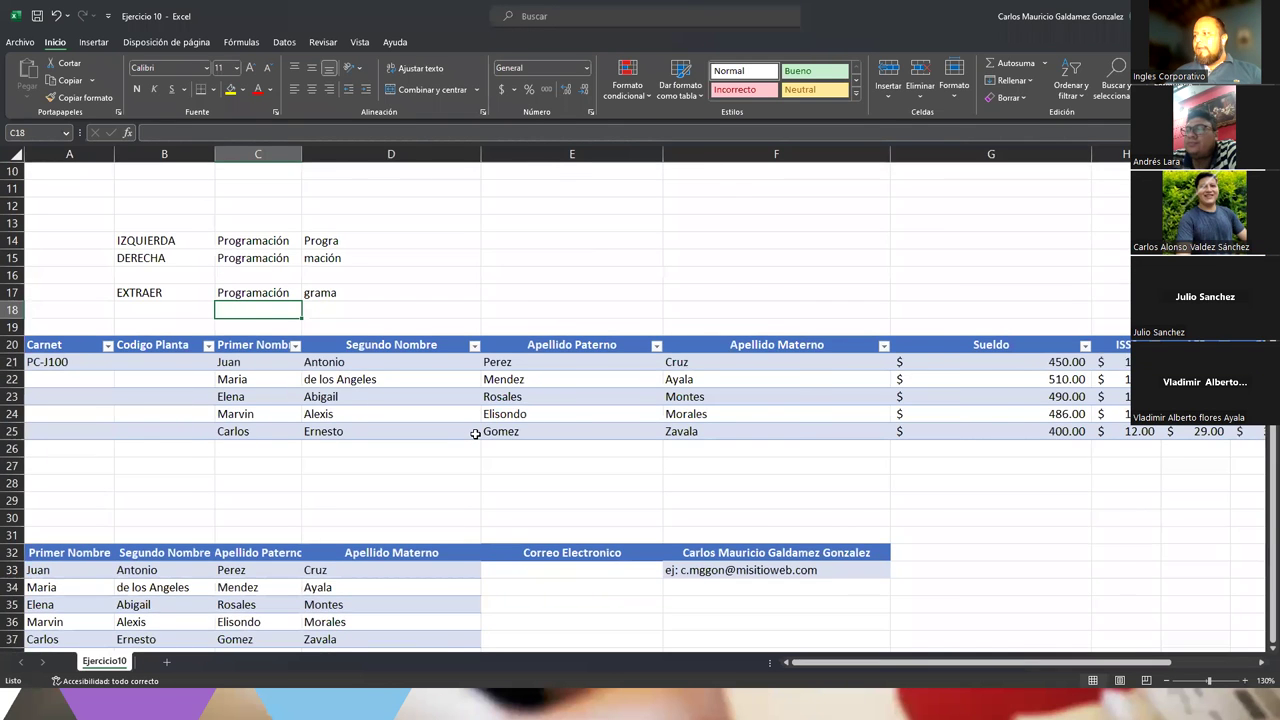
ctrl+scroll(475, 434, down, 1)
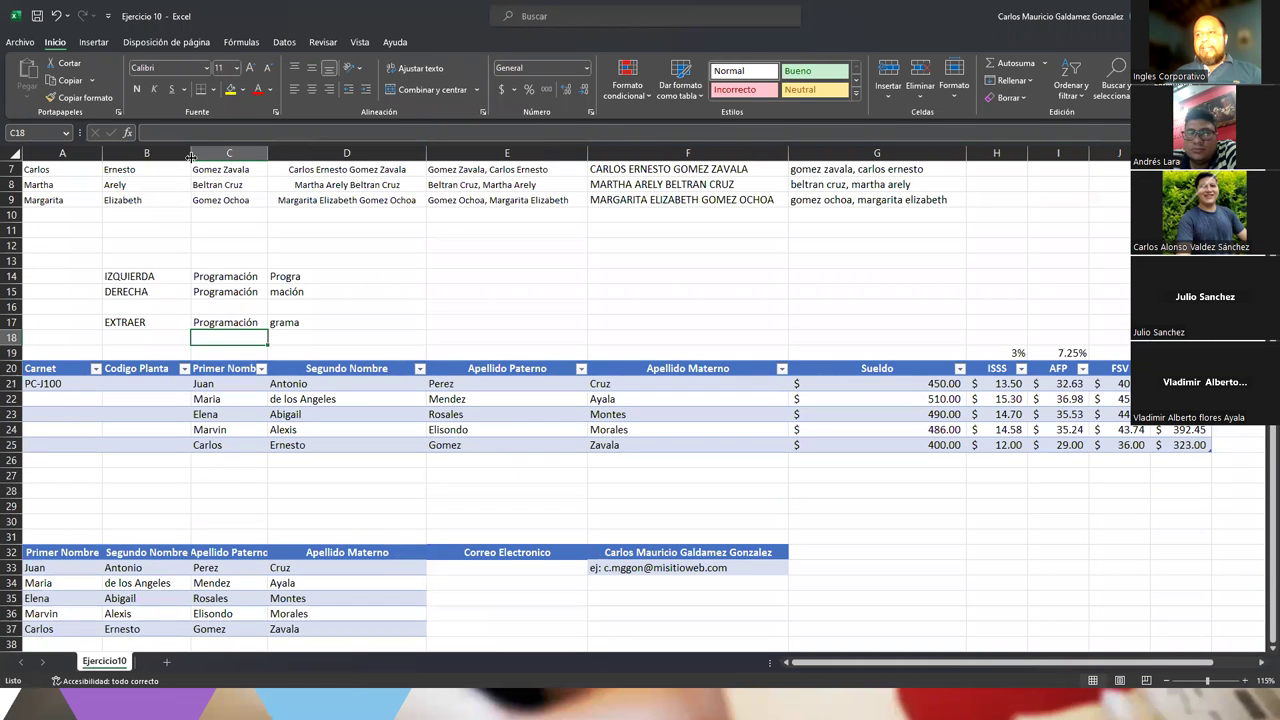
drag(60, 384, 1170, 446)
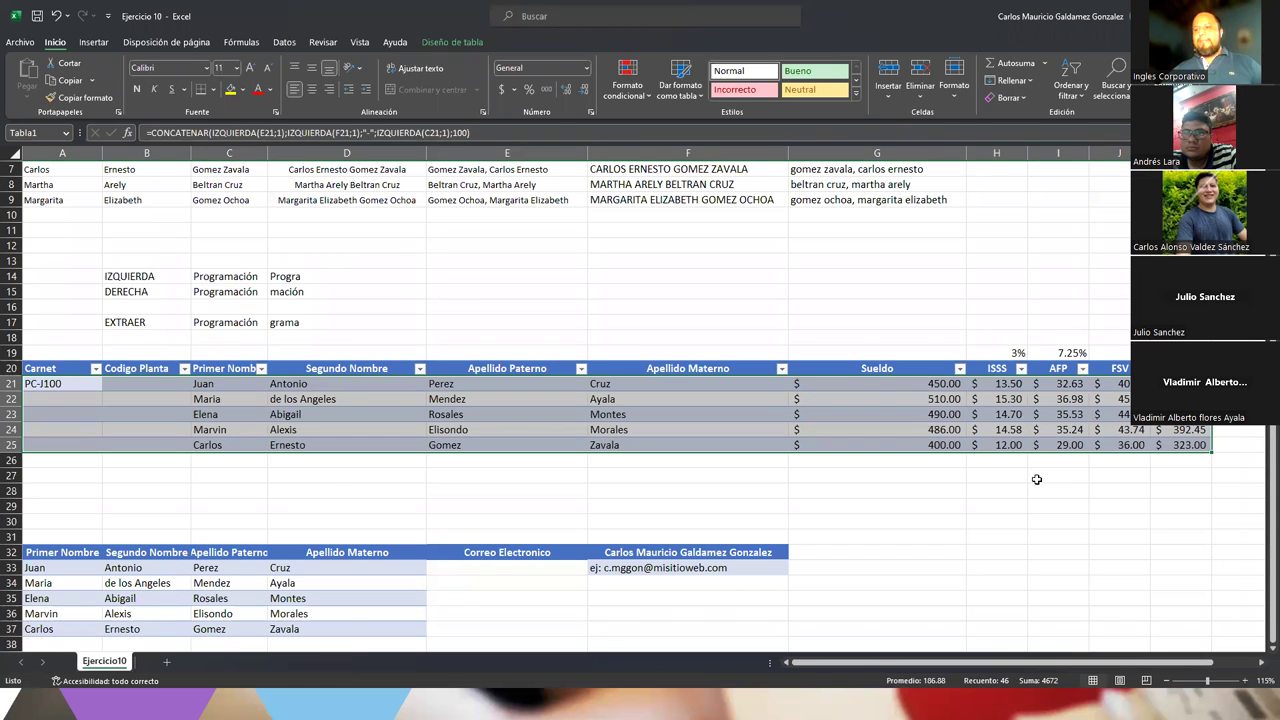
Inspect the CONCATENAR carnet formula stored in A21 without changing it
click(80, 393)
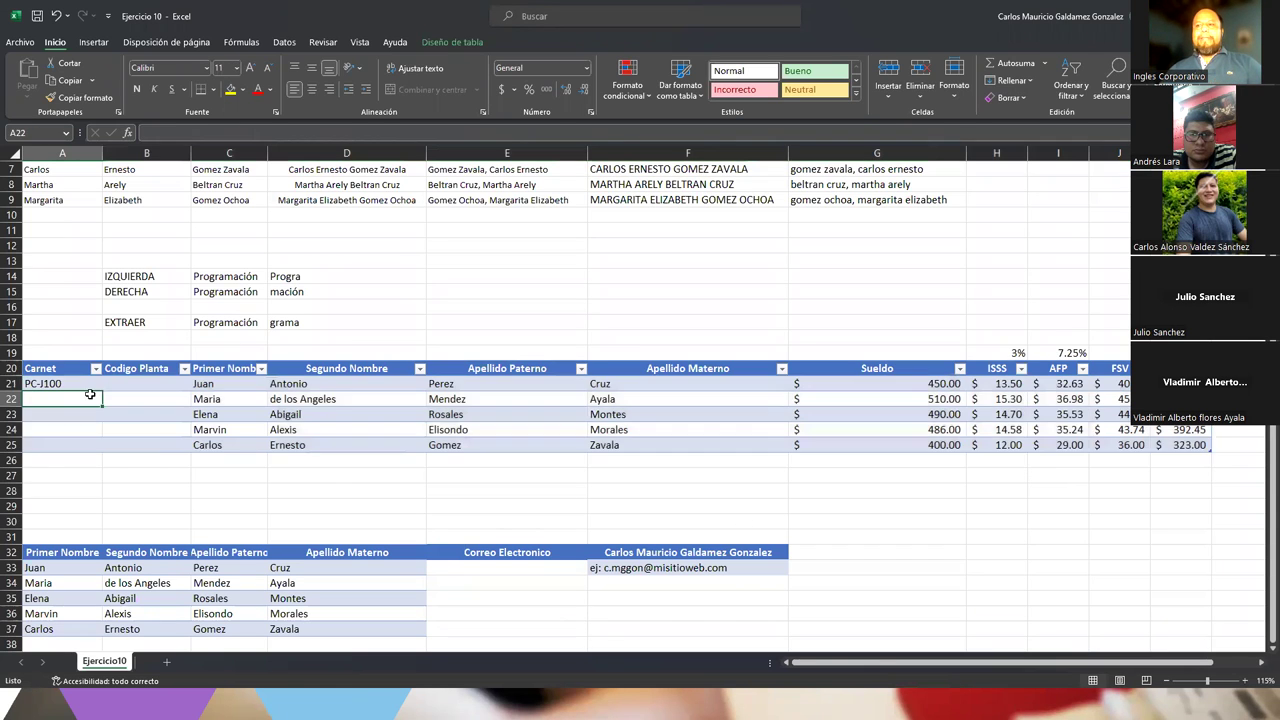
drag(66, 362, 125, 366)
click(146, 384)
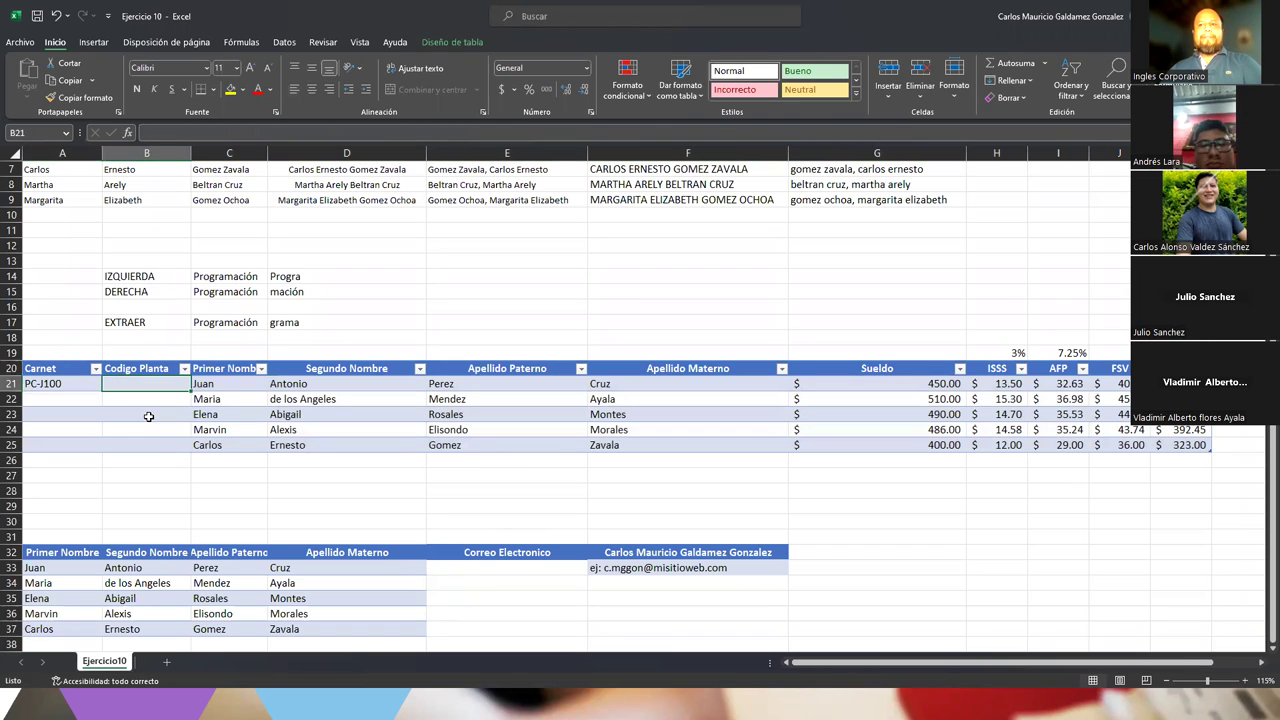
click(62, 381)
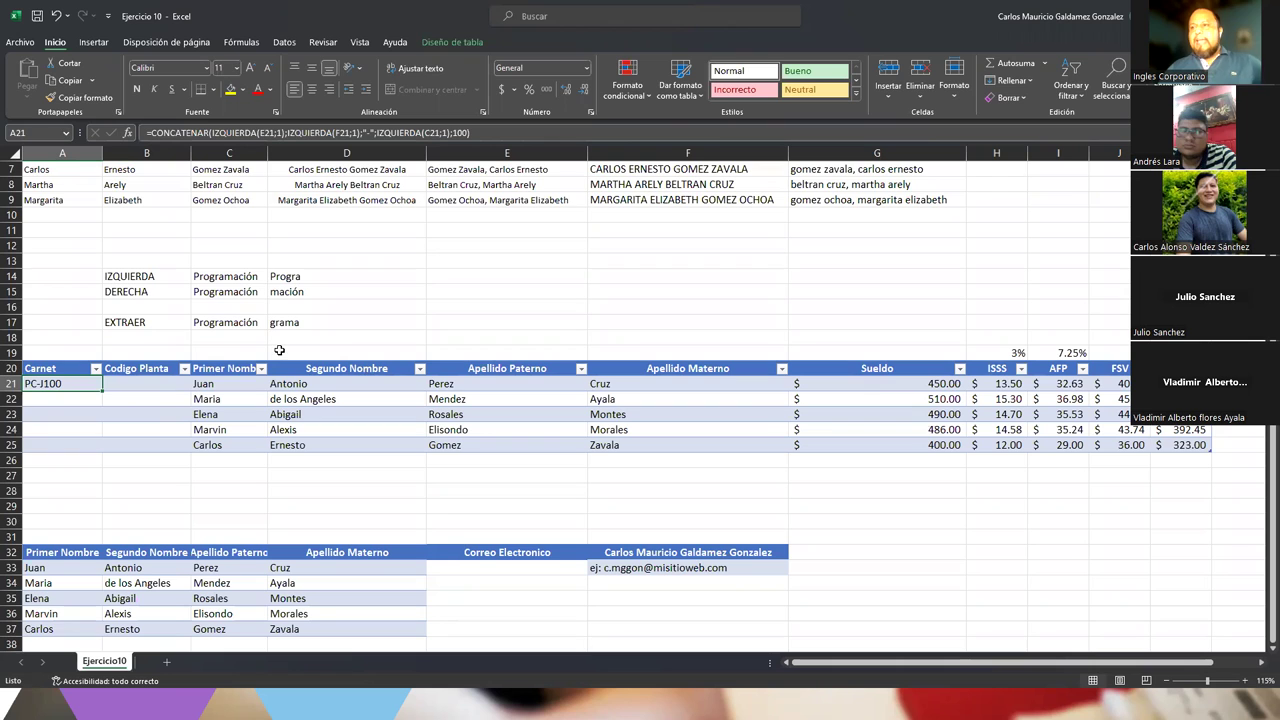
click(232, 138)
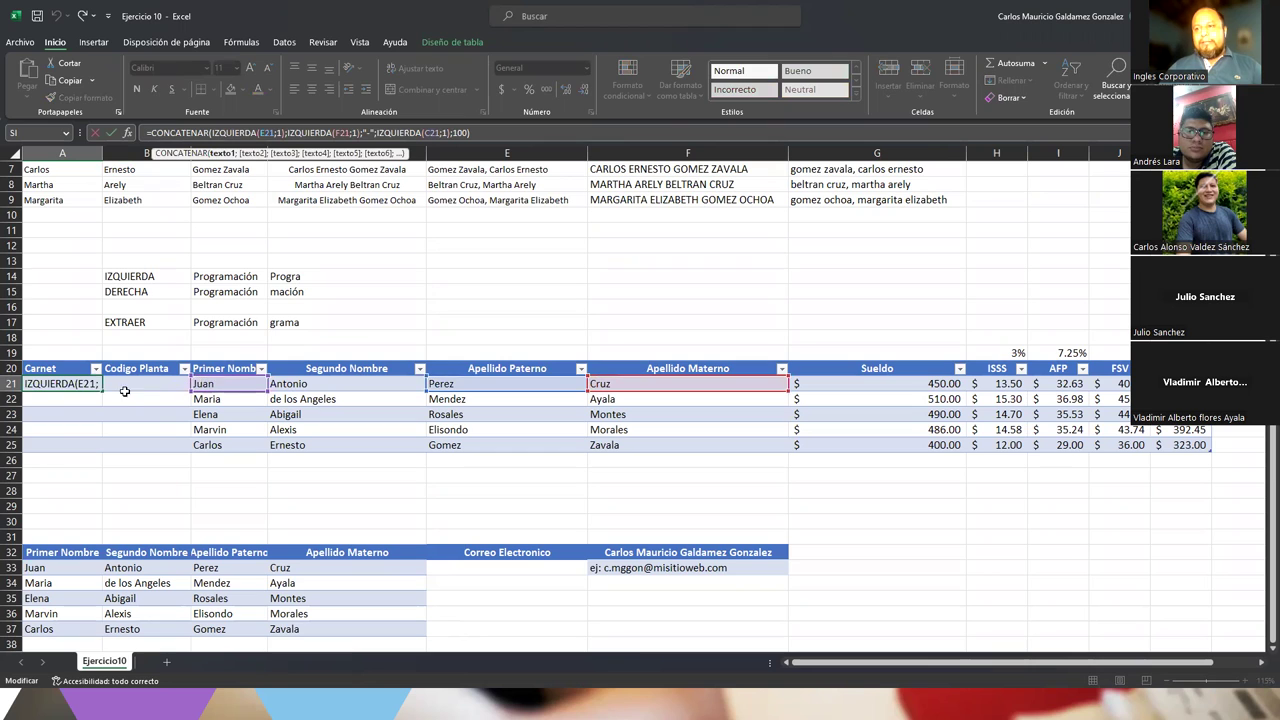
key(ctrl+Return)
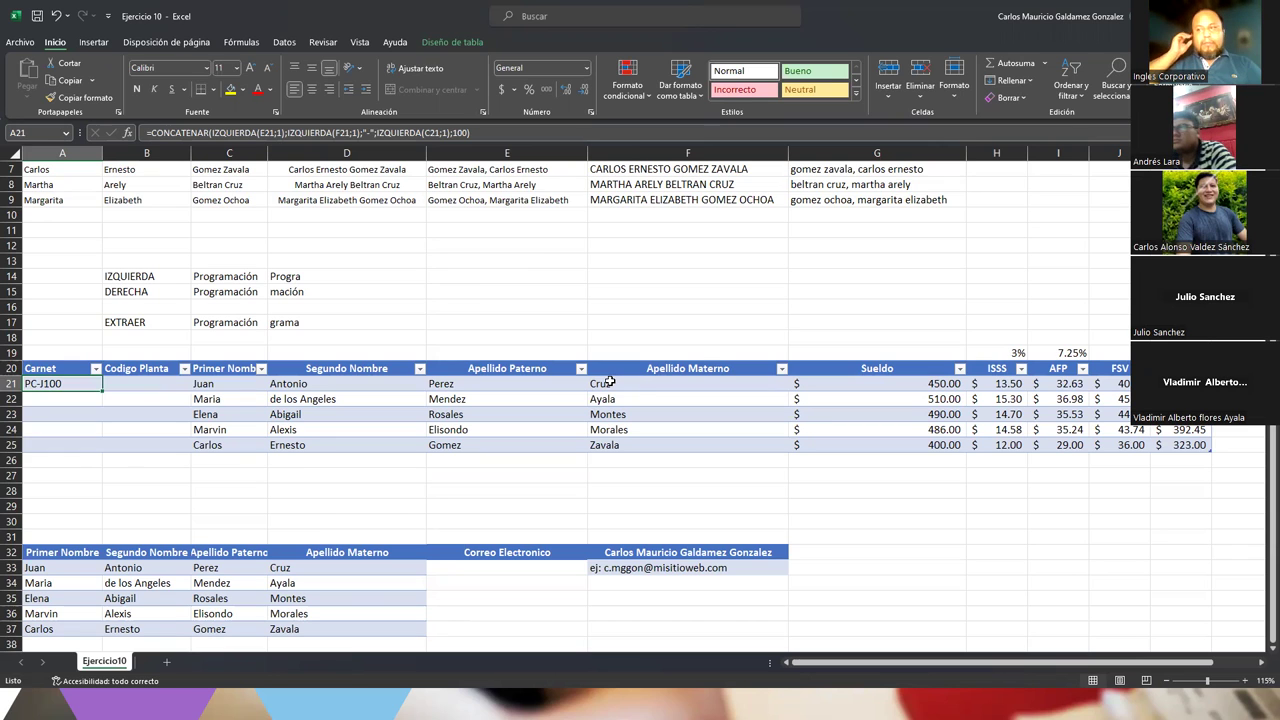
Compare A21's formula with the first name in C21, then delete it from A21
click(201, 386)
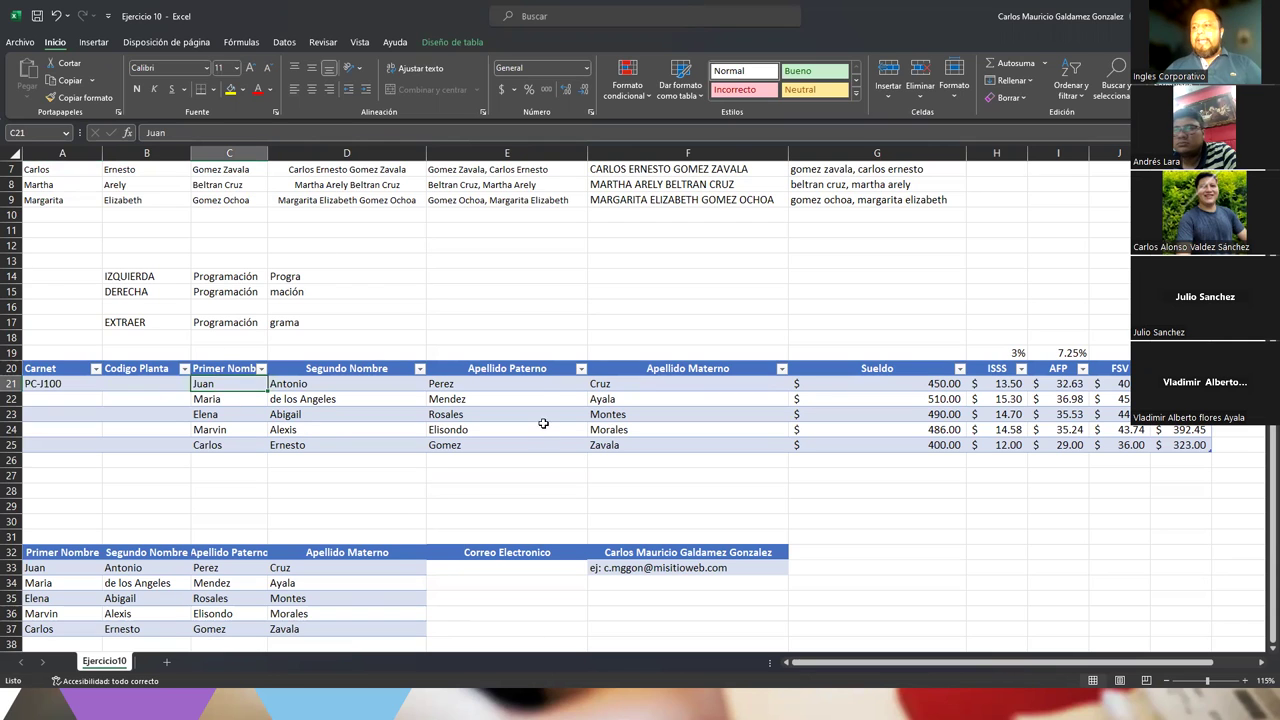
click(42, 386)
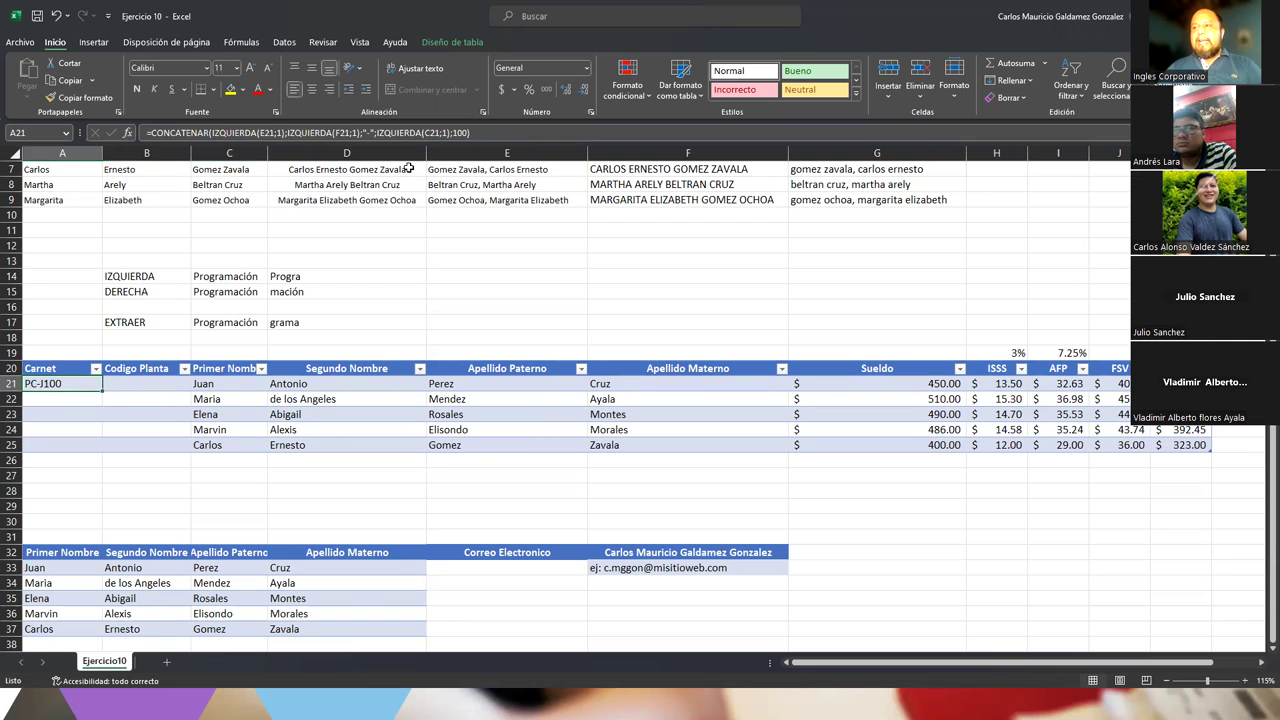
double_click(456, 132)
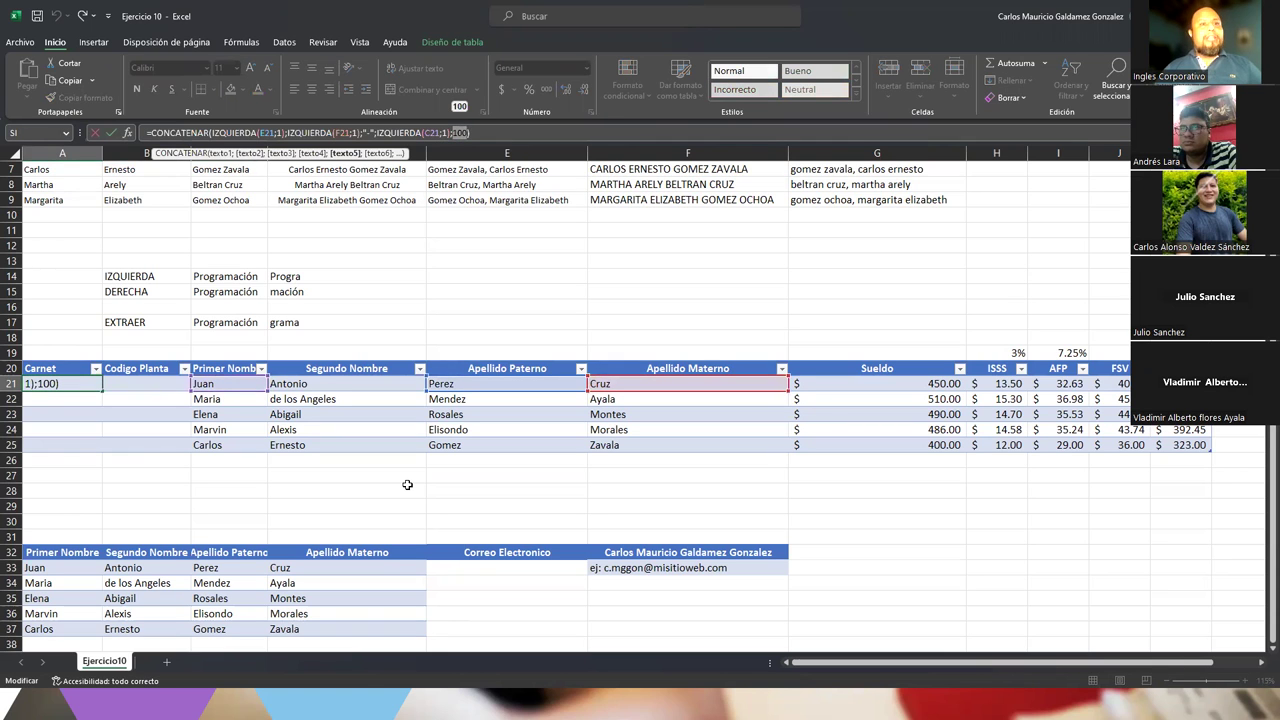
key(Escape)
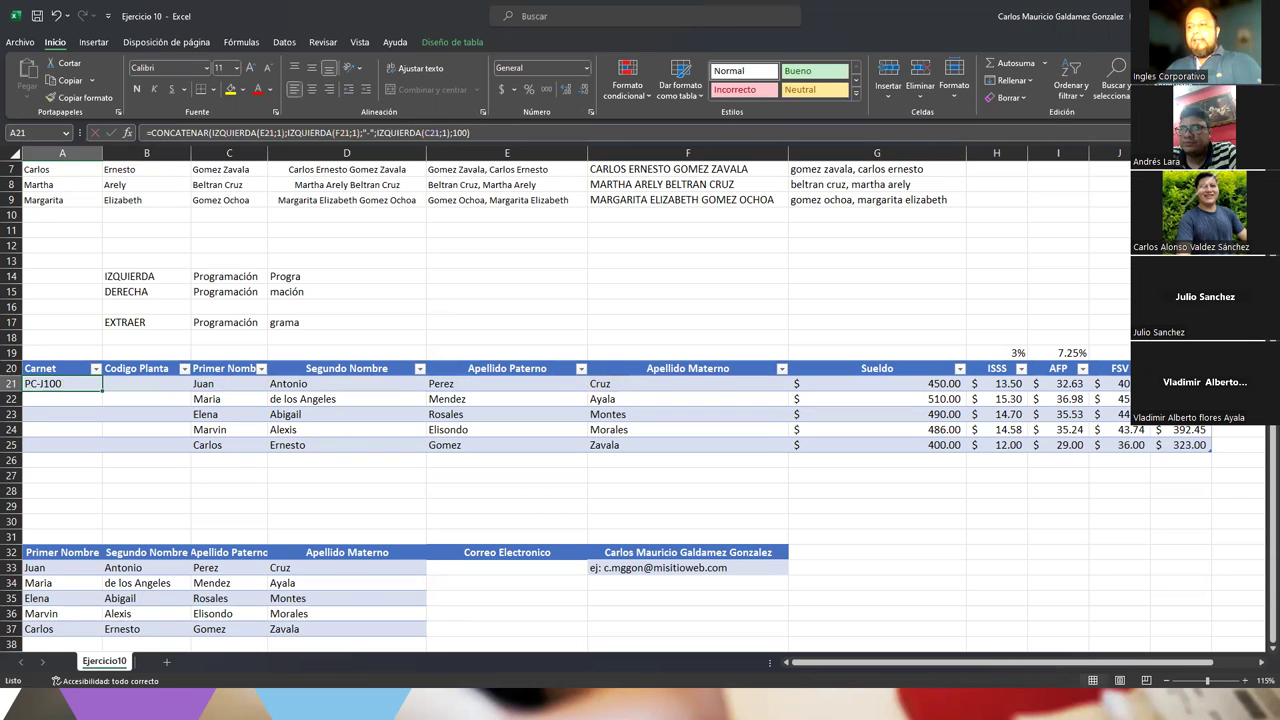
key(Delete)
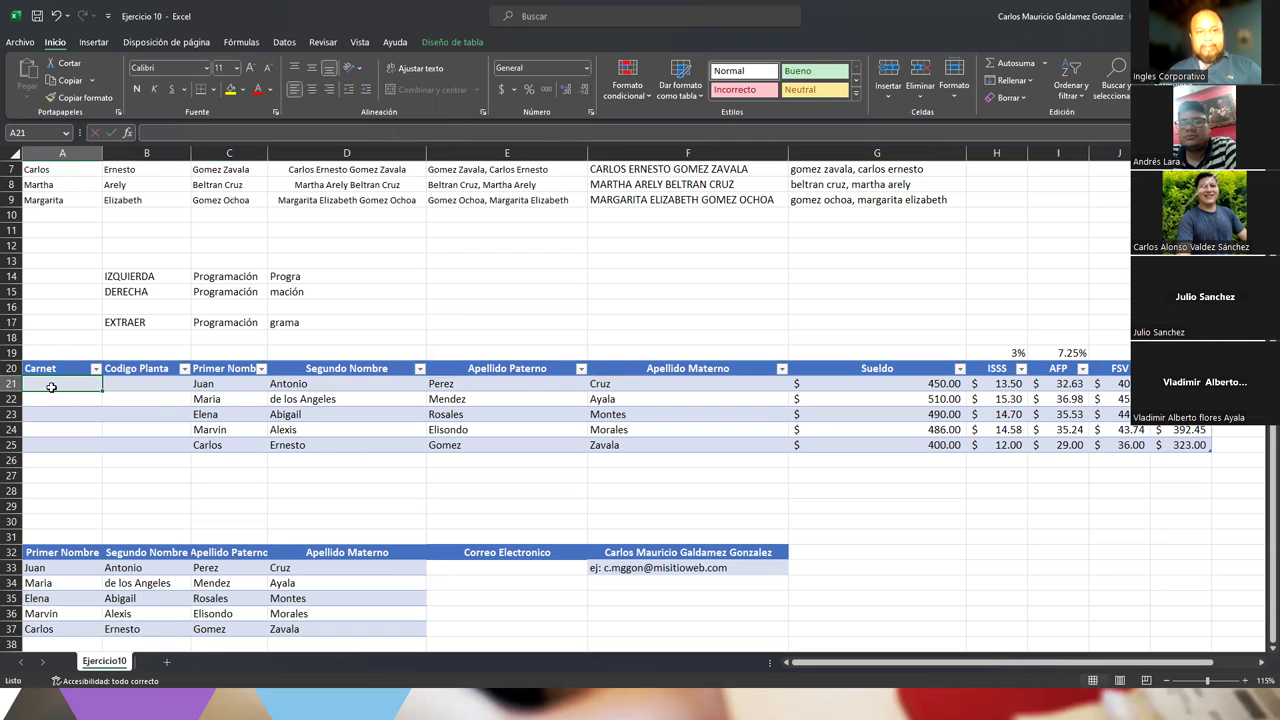
Check the paternal surname in E21 and type the carnet PA-J by hand in A21
click(437, 384)
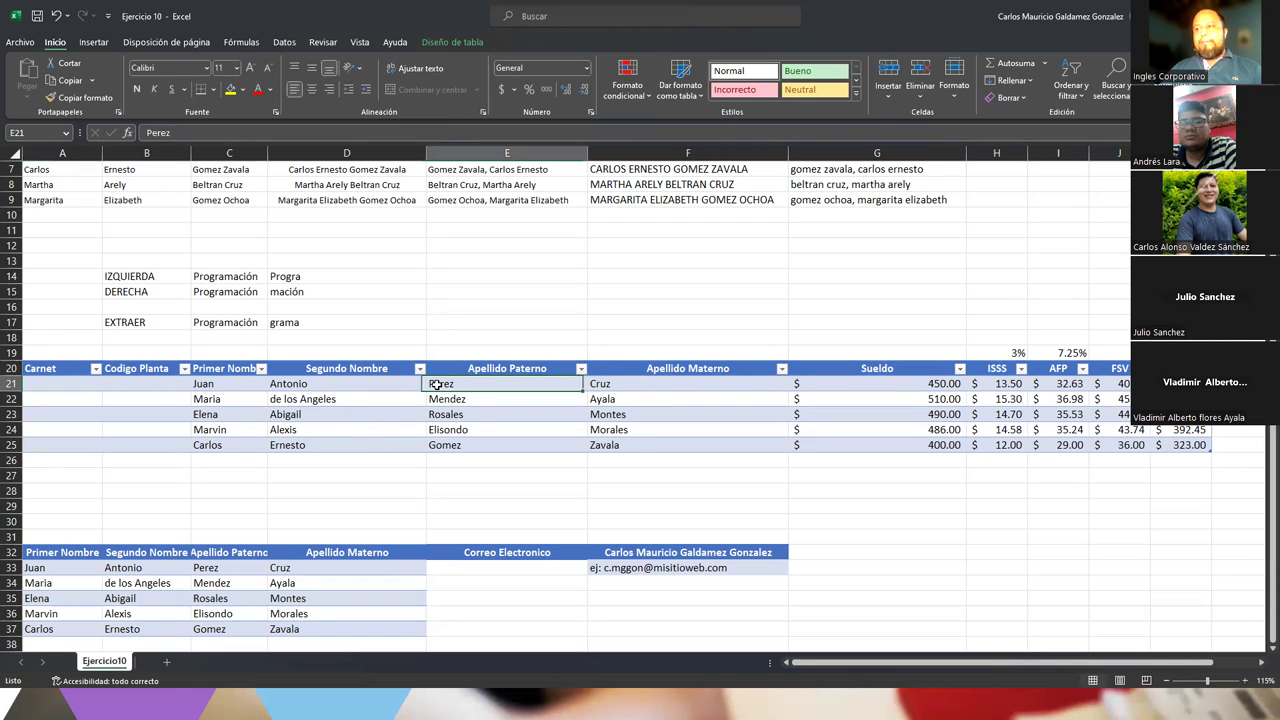
click(43, 383)
text(P)
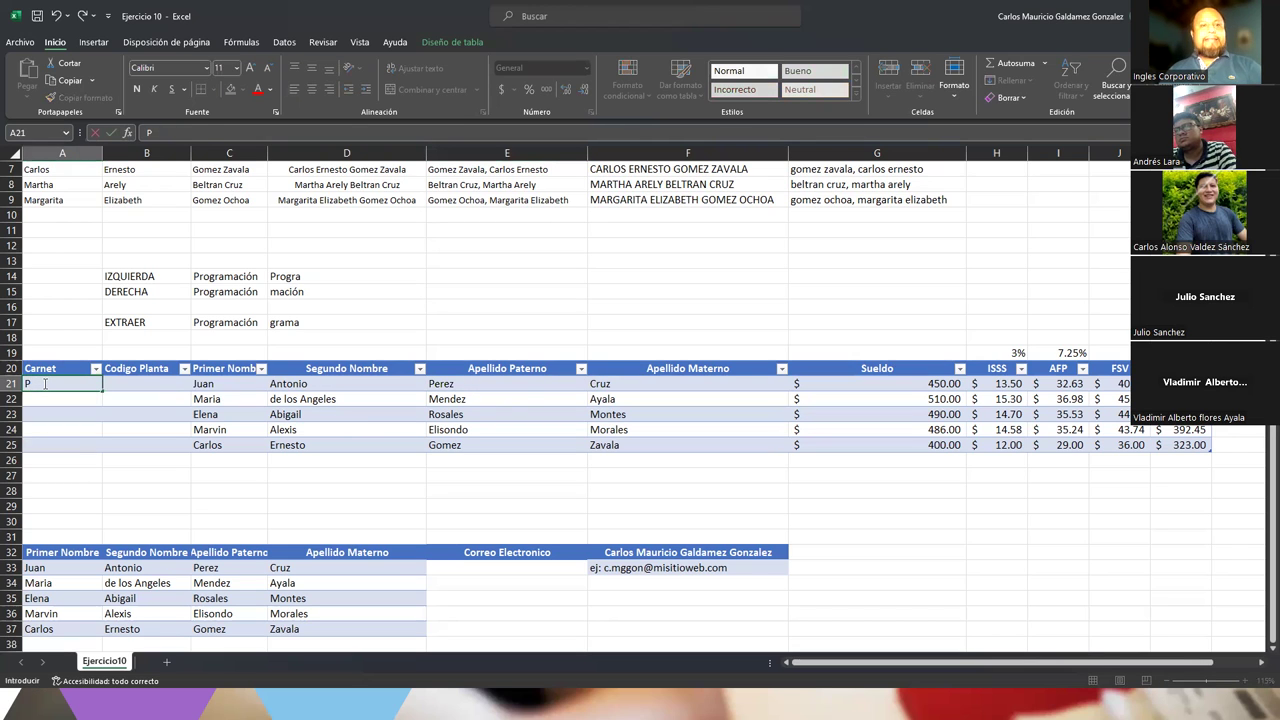
text(A)
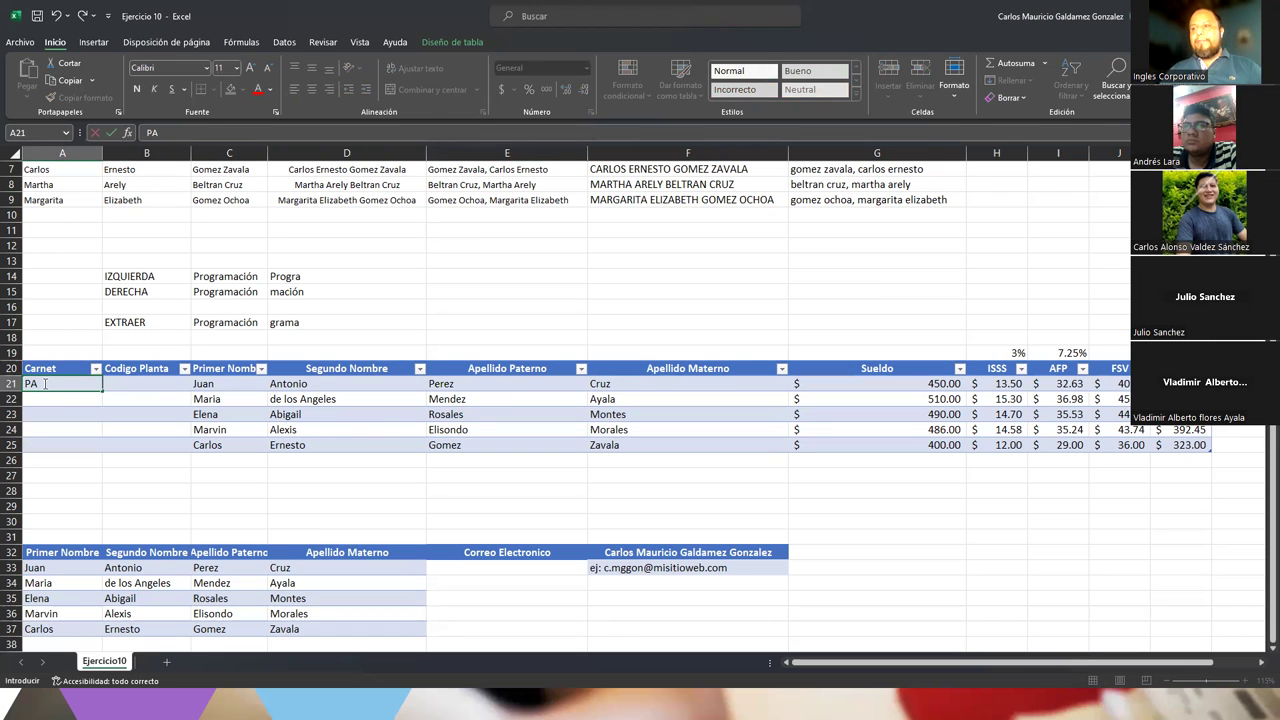
text(-J)
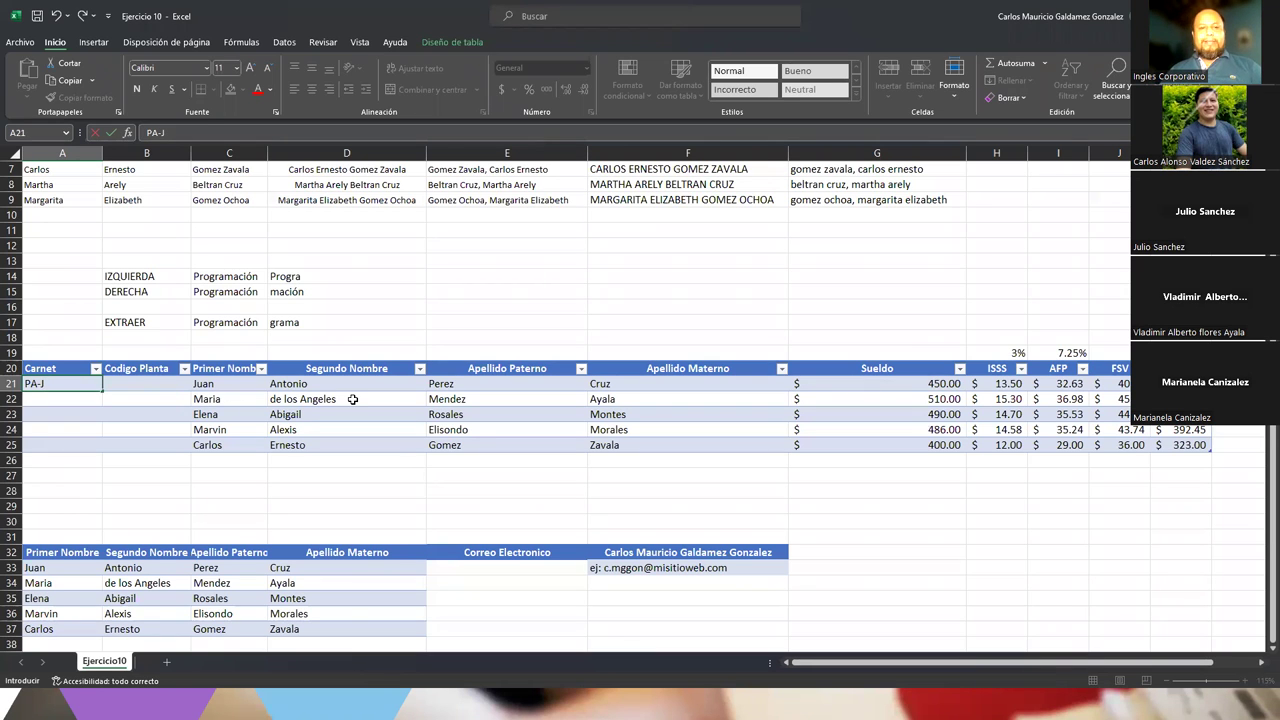
click(488, 309)
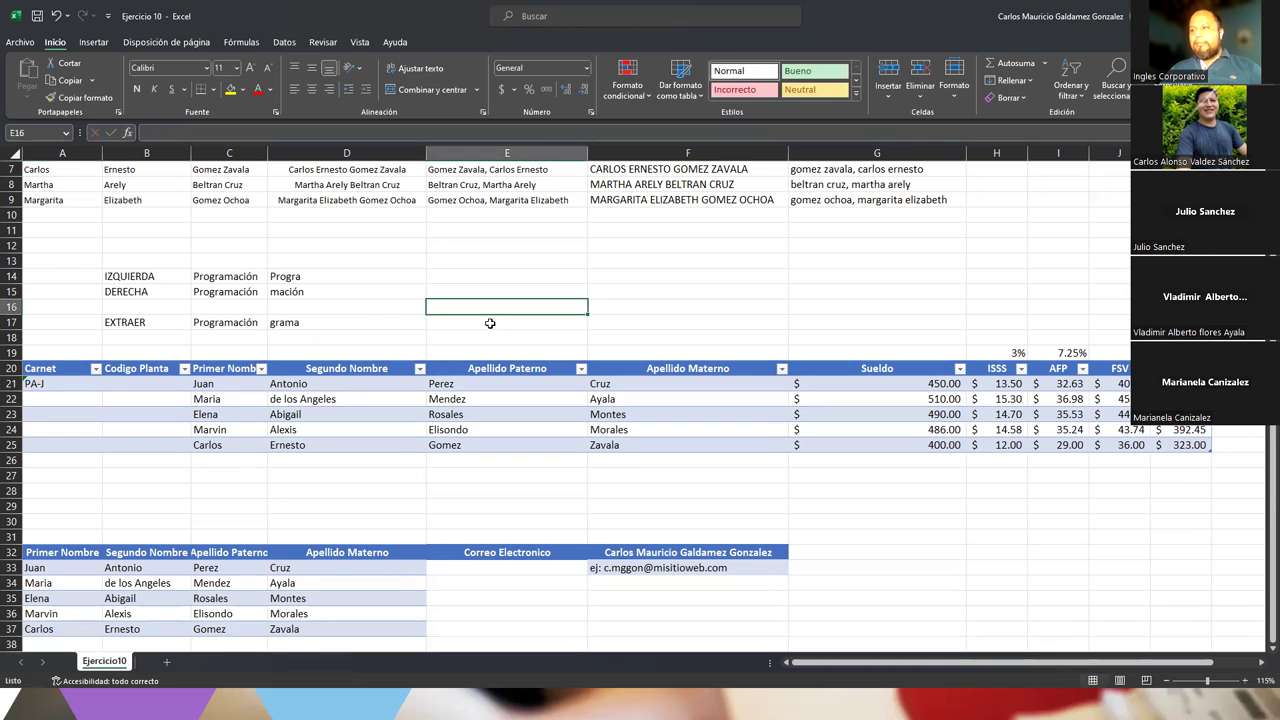
Write 'Primera letra del Apellido Paterno' in E16 and 'Primera letra del Segundo Nombre' in E17
text(Prime)
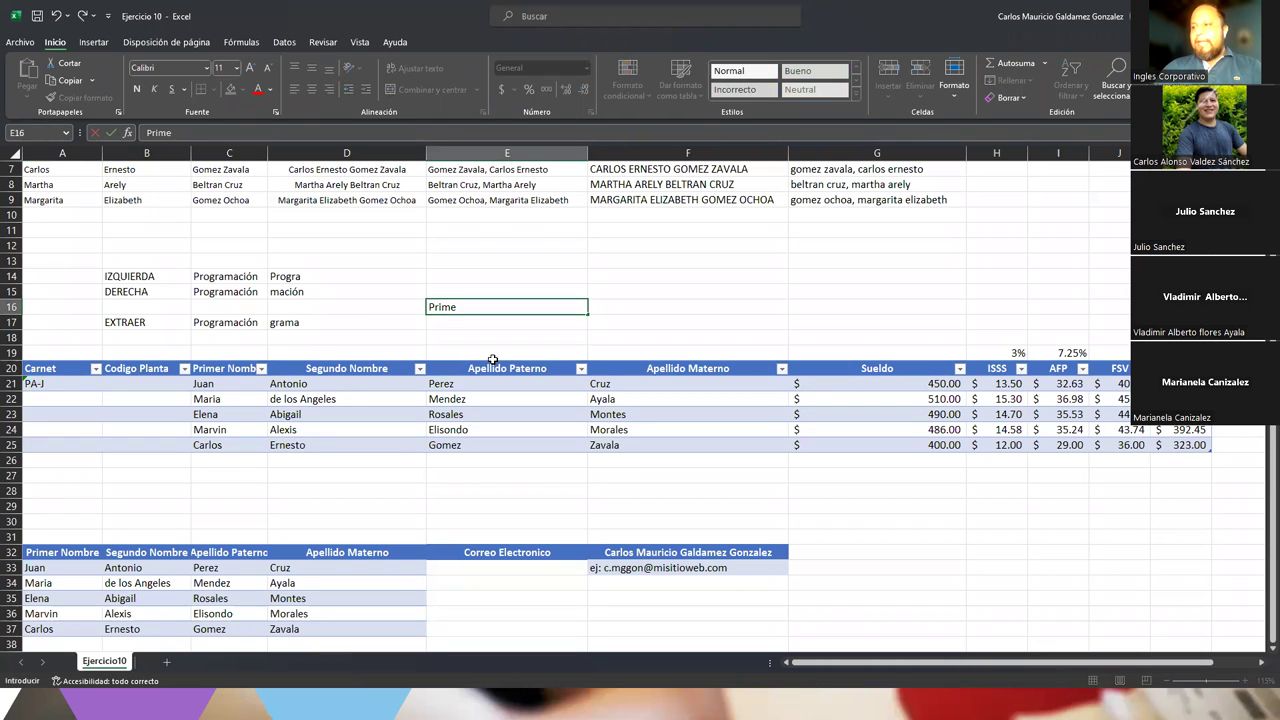
text(ra letra)
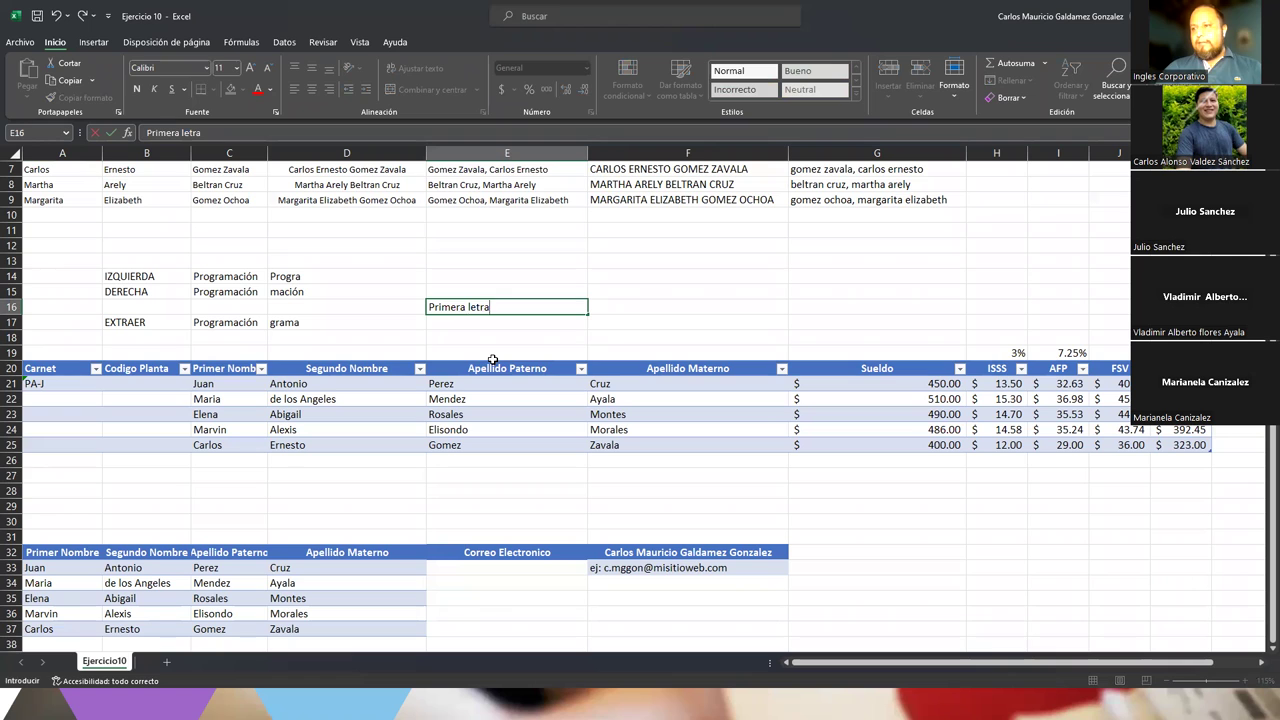
text( del )
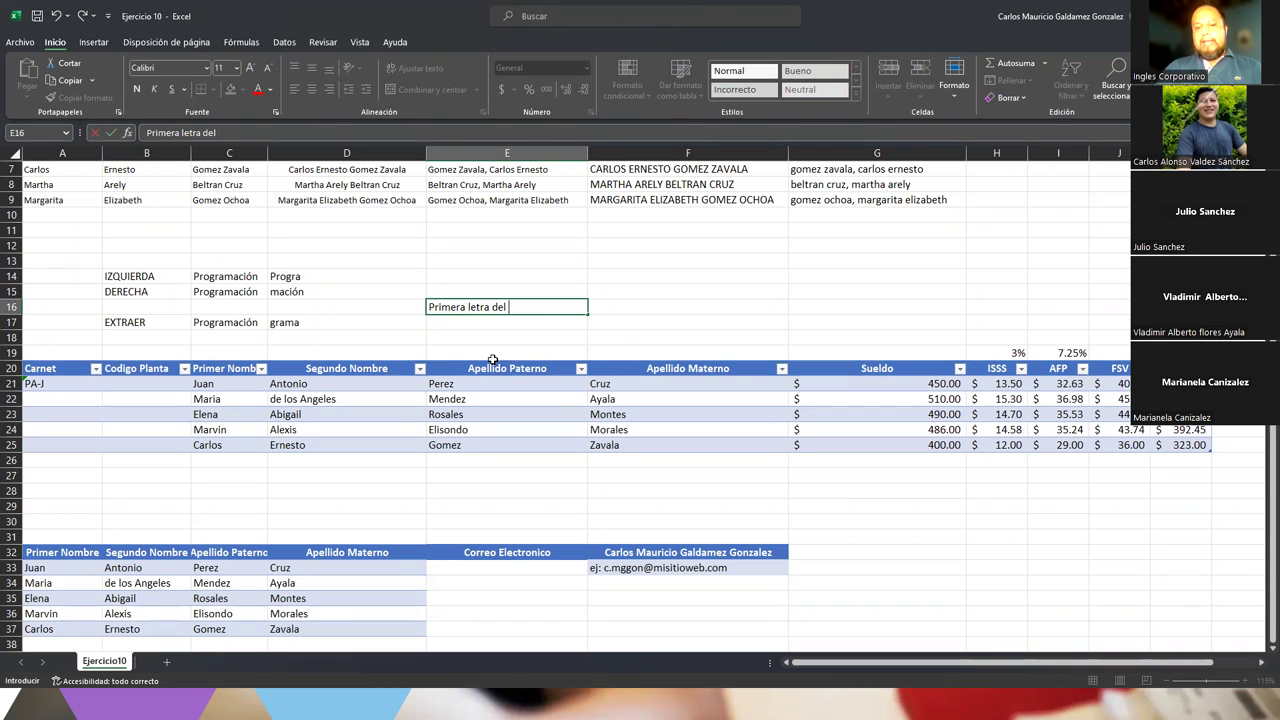
text(Apellido Paterno)
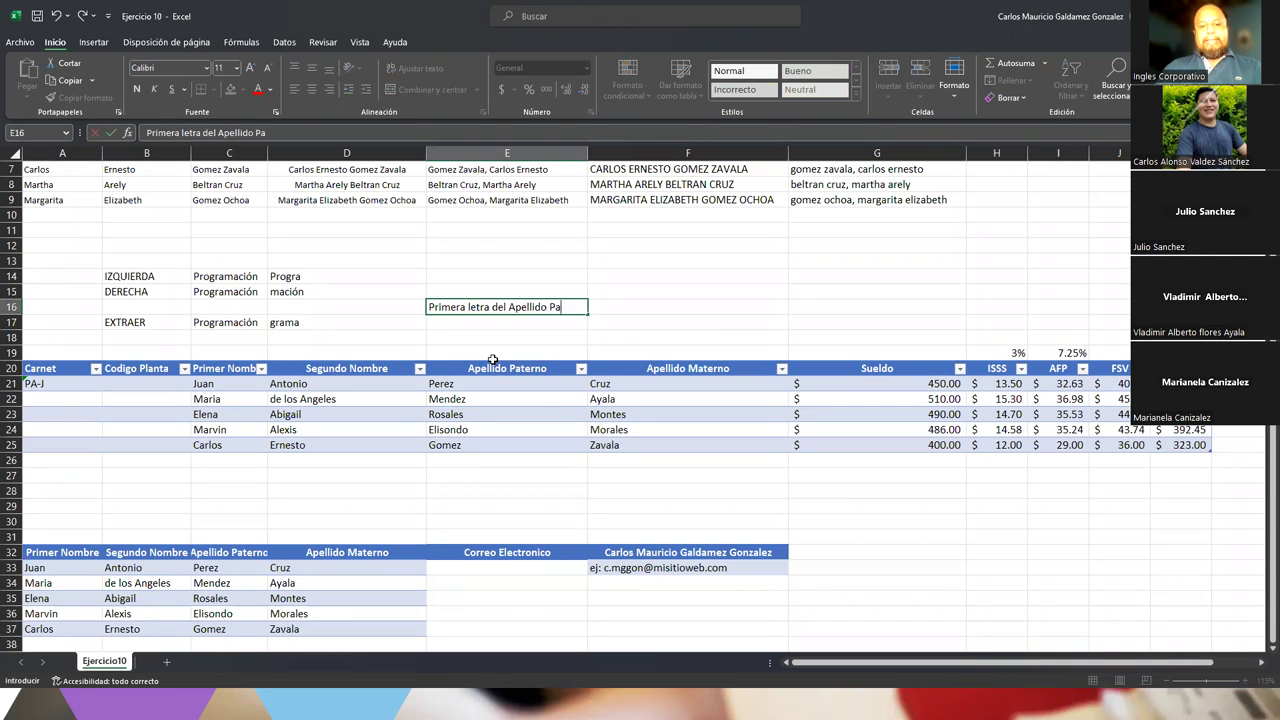
key(Return)
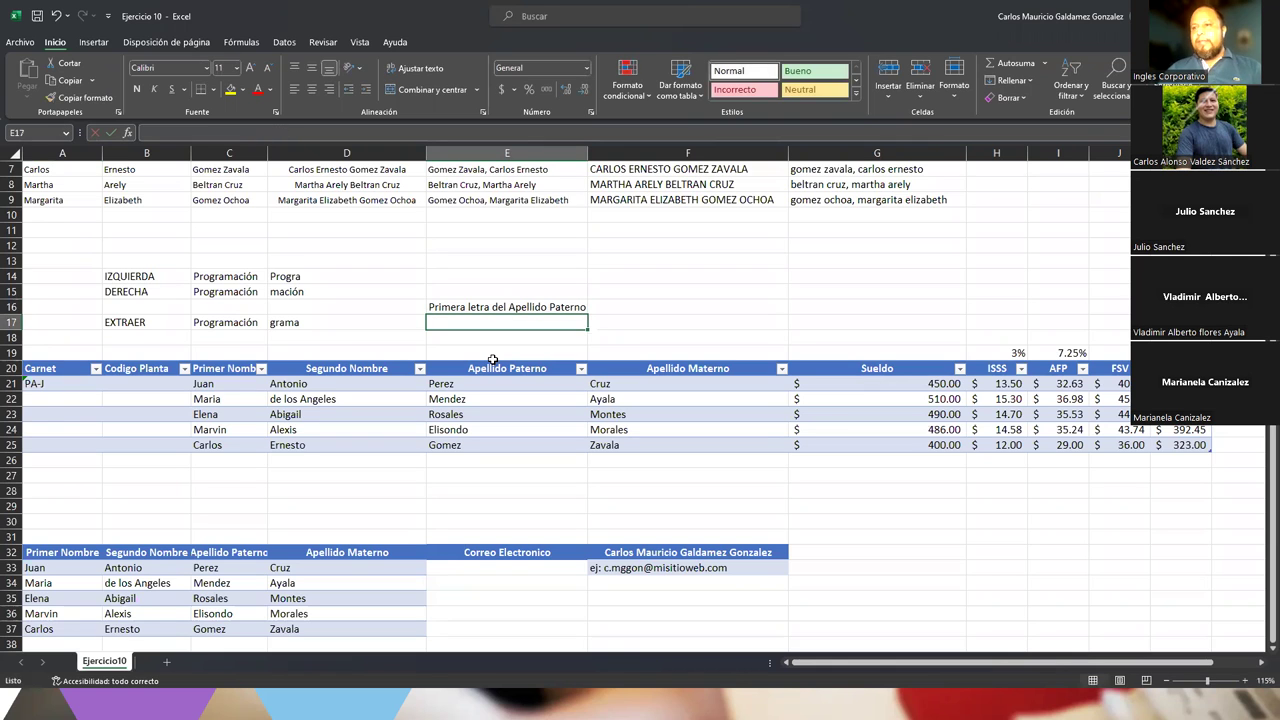
text(Primer)
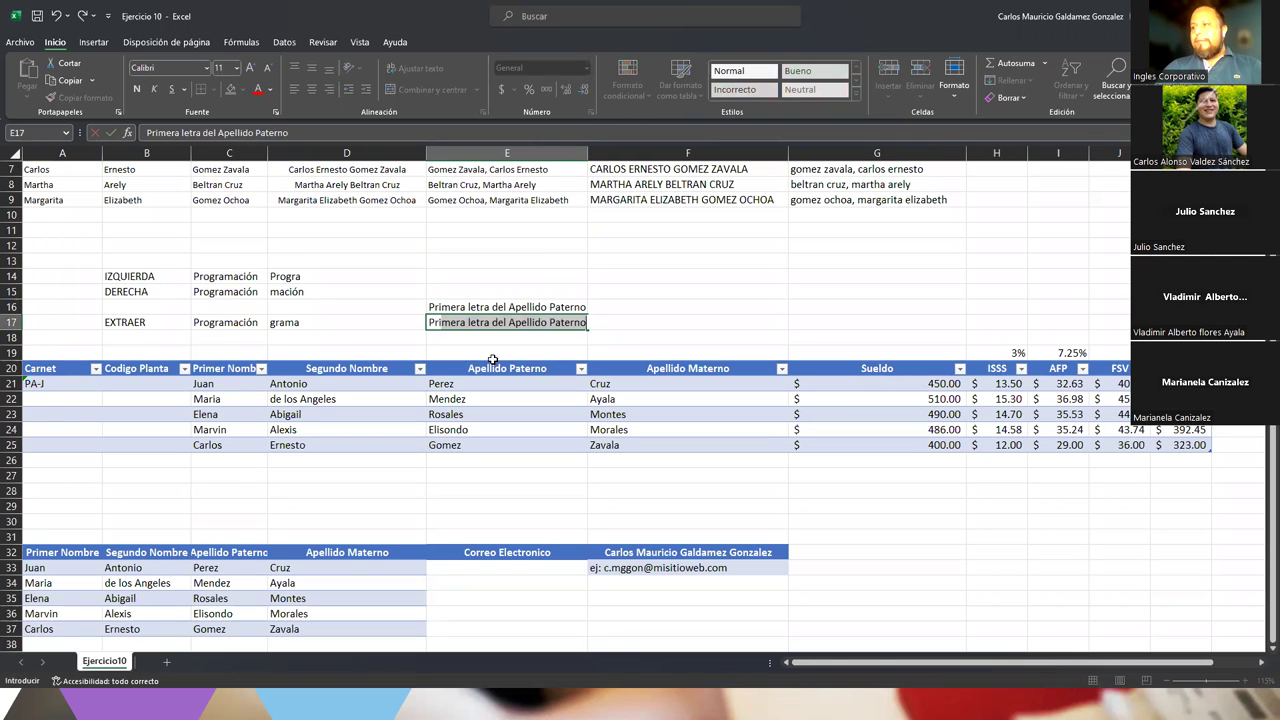
key(BackSpace)
text(a letra del Sefu)
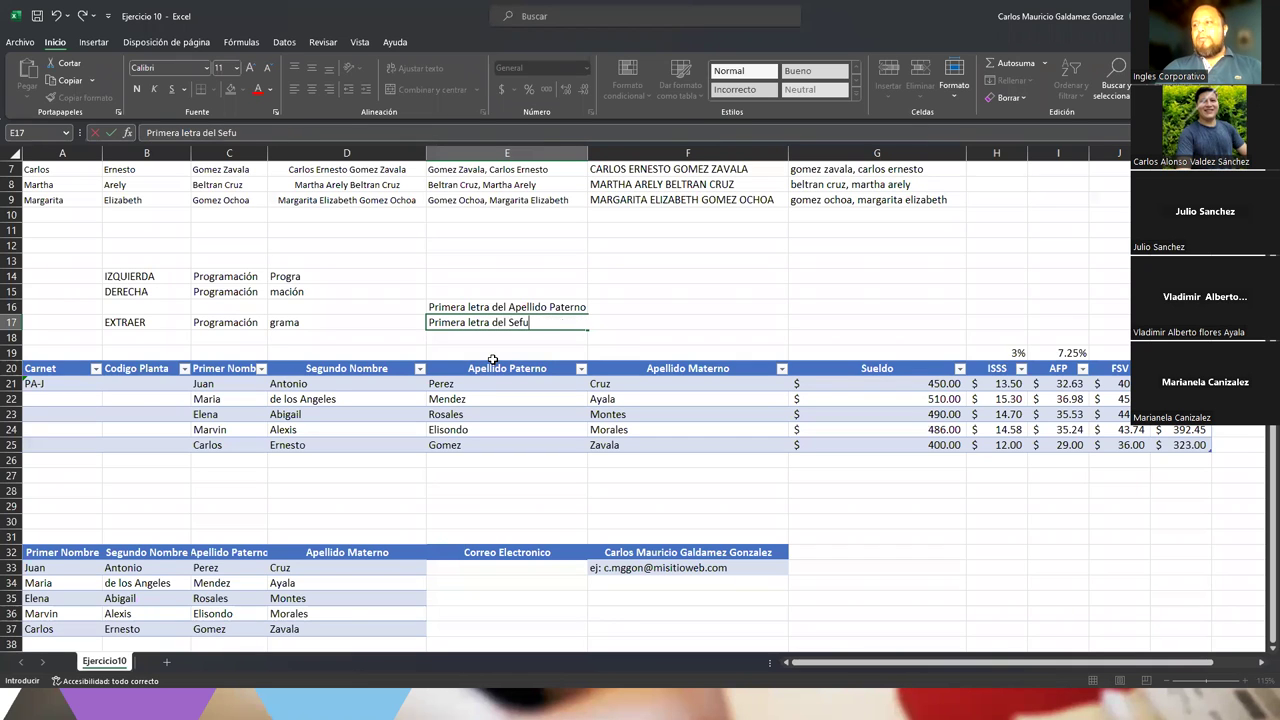
key(BackSpace)
key(BackSpace)
text(gundo Nombre)
key(Return)
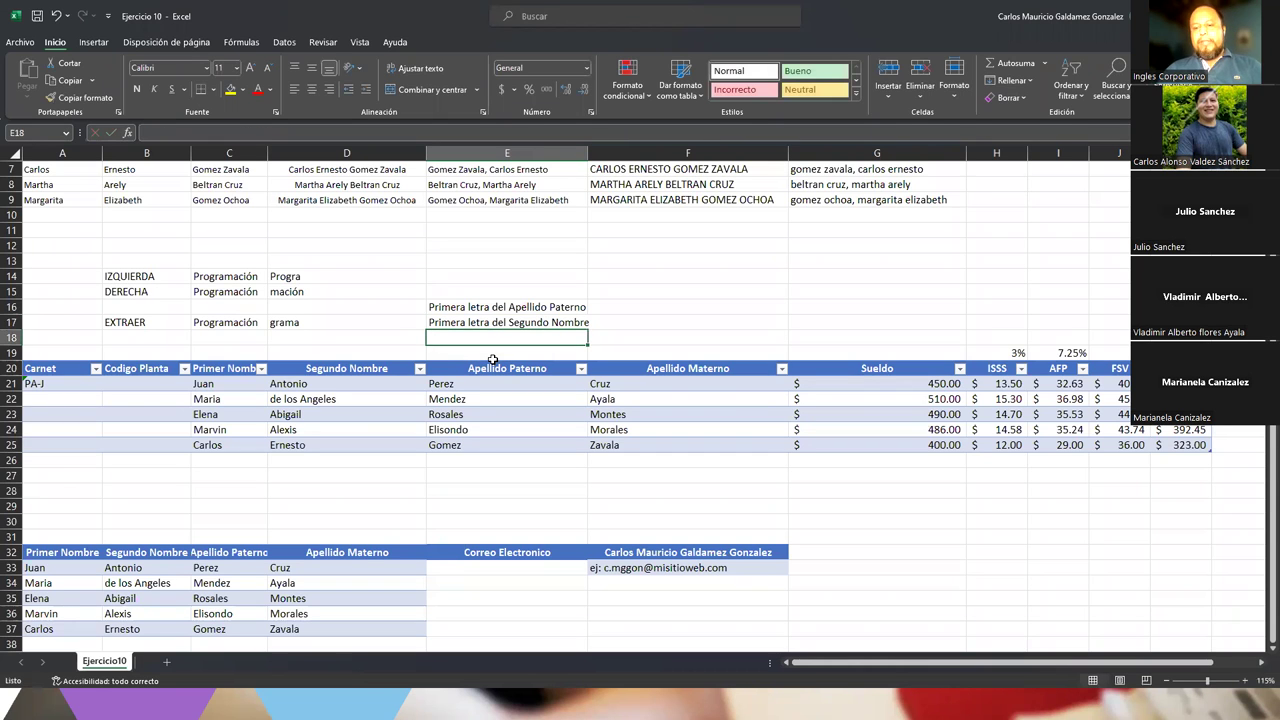
Cancel the stray entry in E18 and put a dash in F17
text(=)
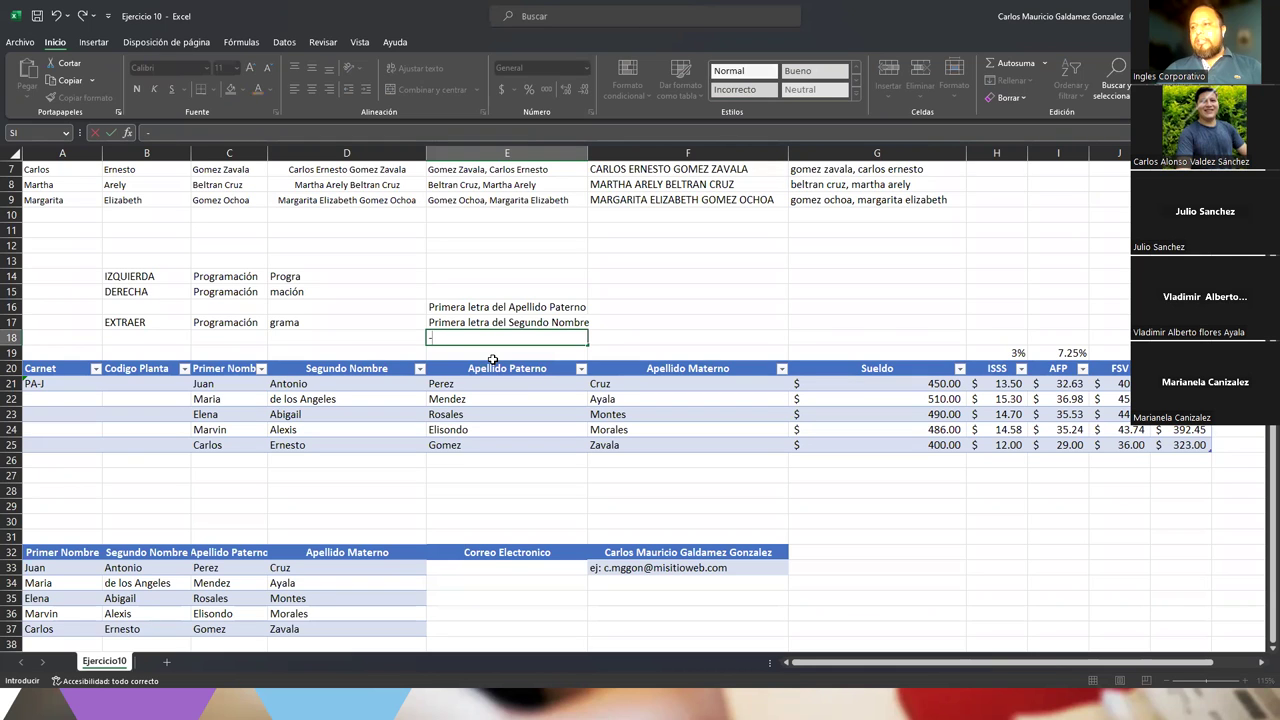
key(Escape)
key(Up)
key(Up)
key(Right)
key(Down)
text(-)
key(Return)
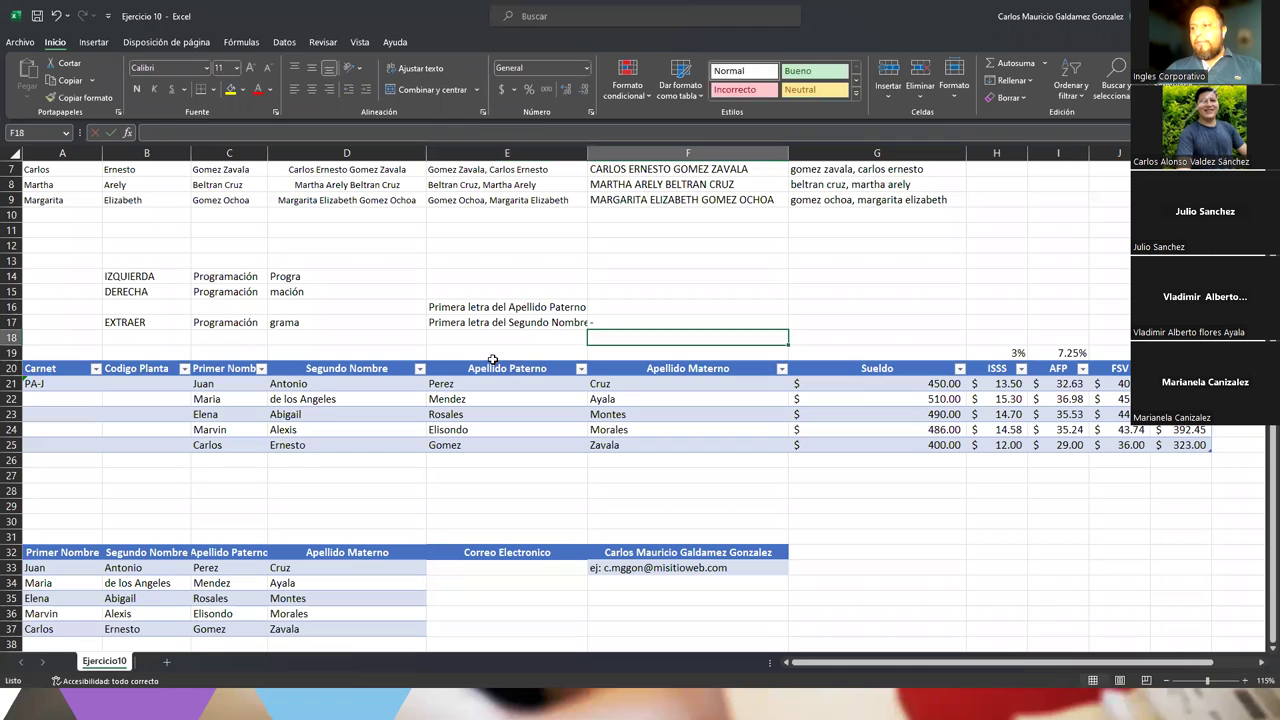
Write 'Primera letra del Primer Nombre' in E18 and 'Aleatorio entre 100-999' in F18
key(Left)
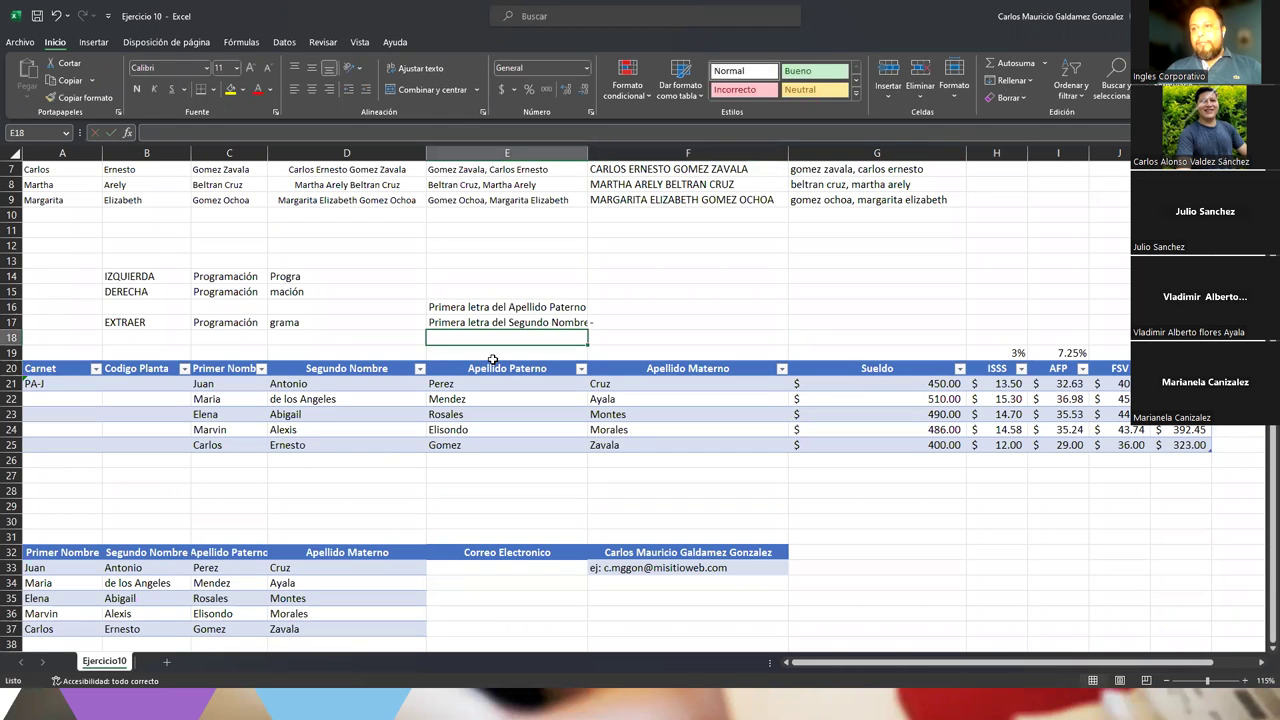
text(Primera Le)
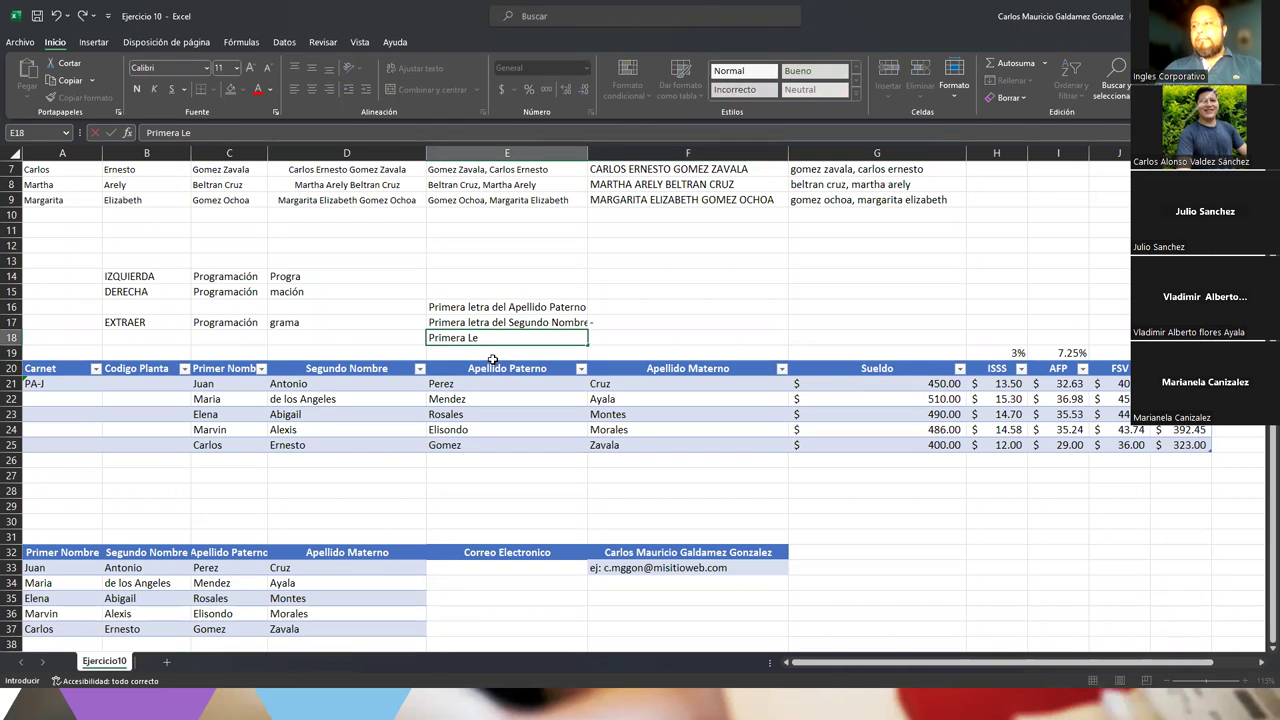
key(BackSpace)
text(letra del Primer Nombre)
key(Tab)
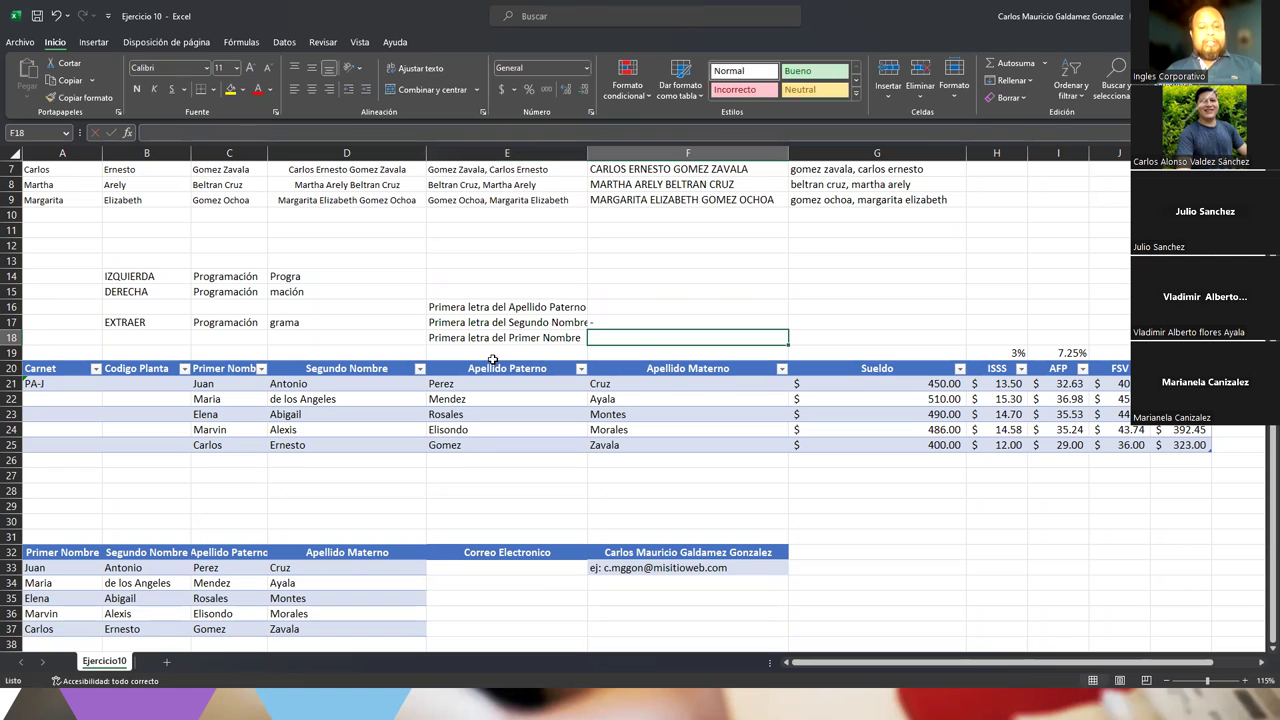
text(Aleatorio )
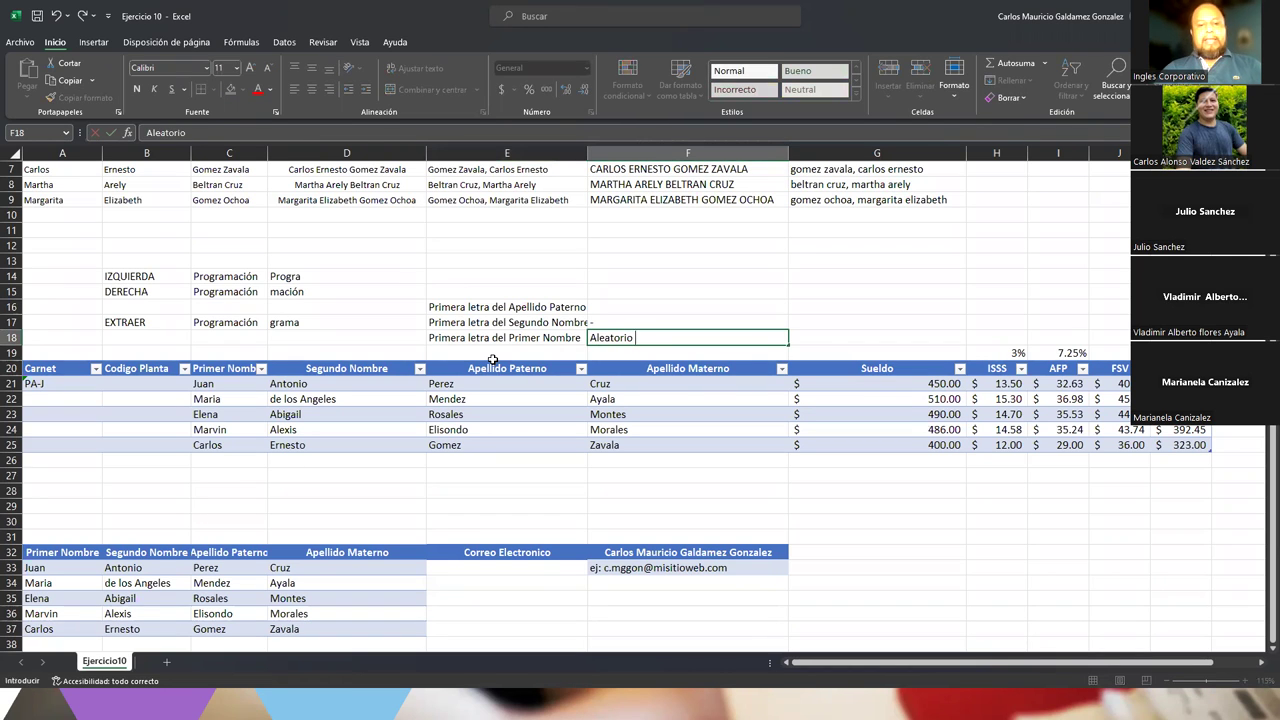
text(entre 100-999)
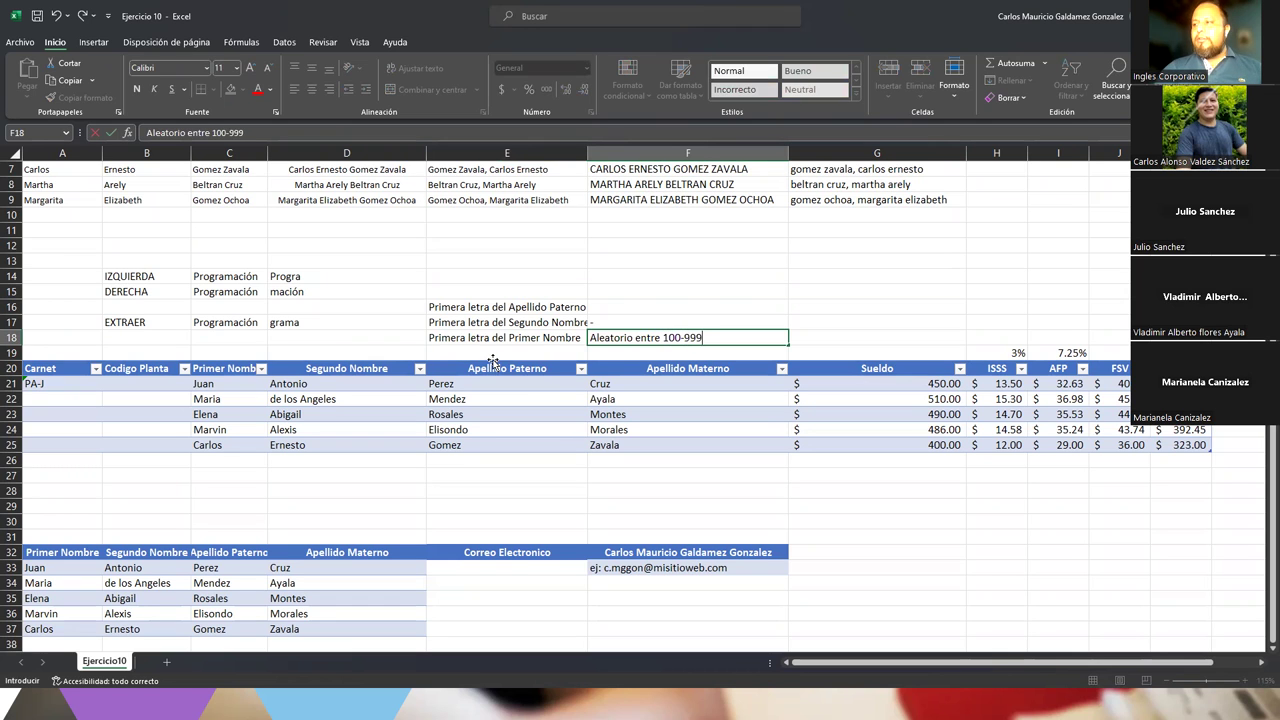
Commit the F18 note and move the E16:E18 notes up into F14:F16
click(493, 360)
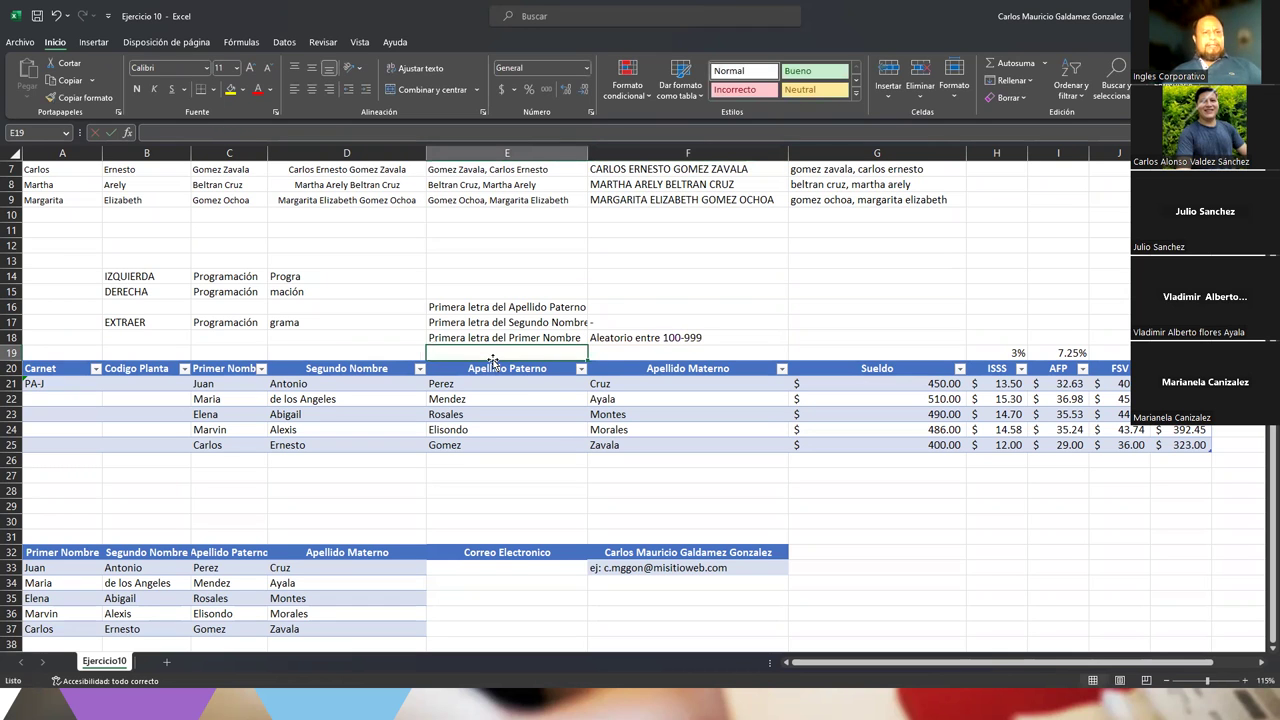
drag(495, 307, 643, 338)
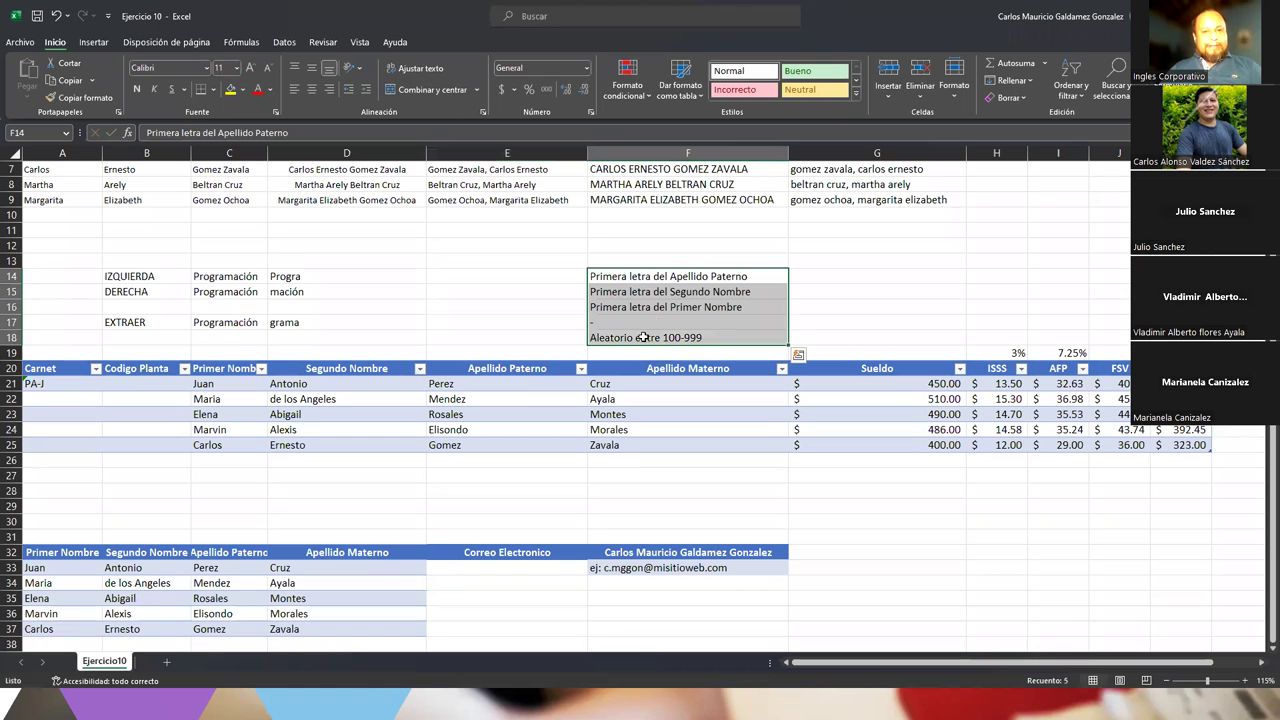
click(832, 302)
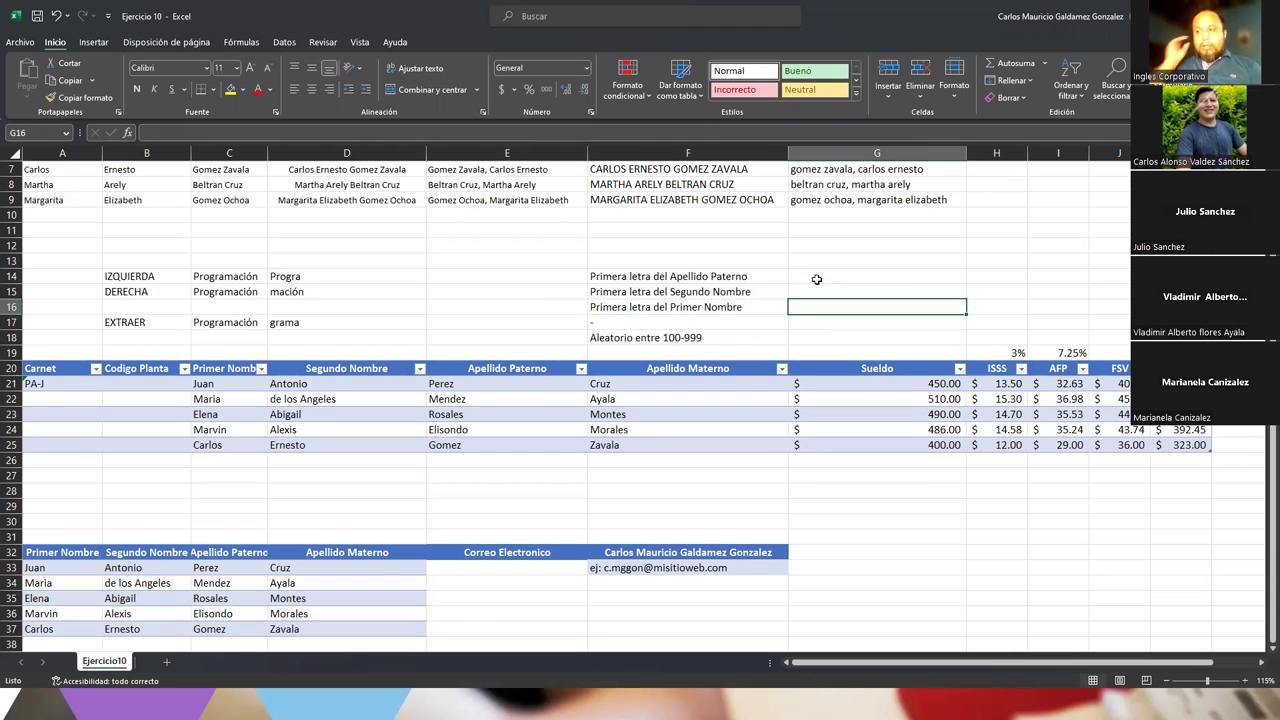
click(700, 261)
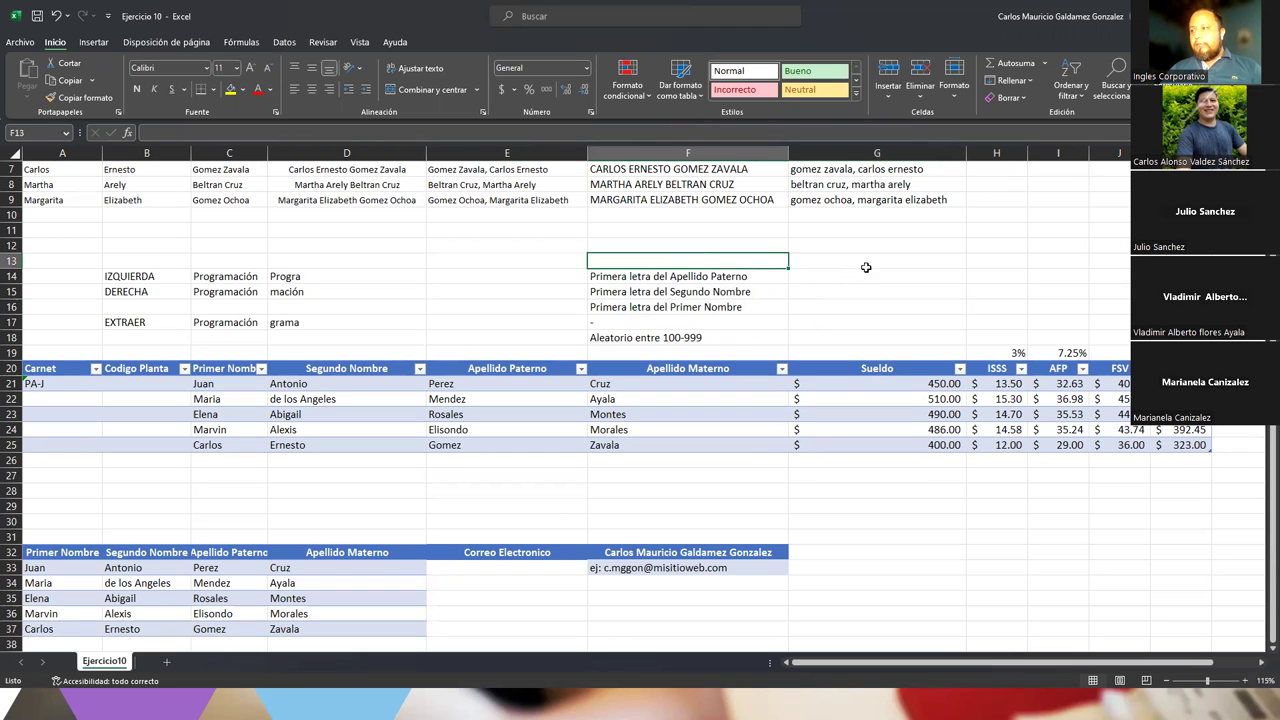
drag(988, 245, 1122, 246)
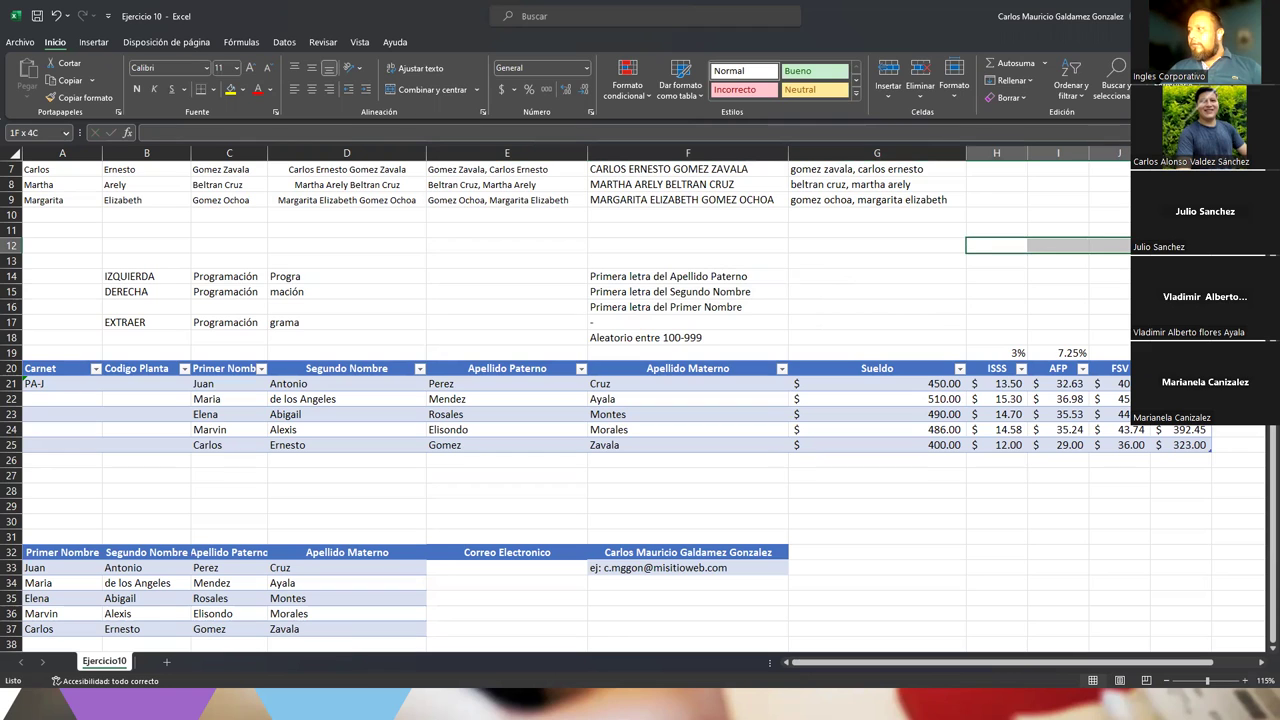
click(979, 247)
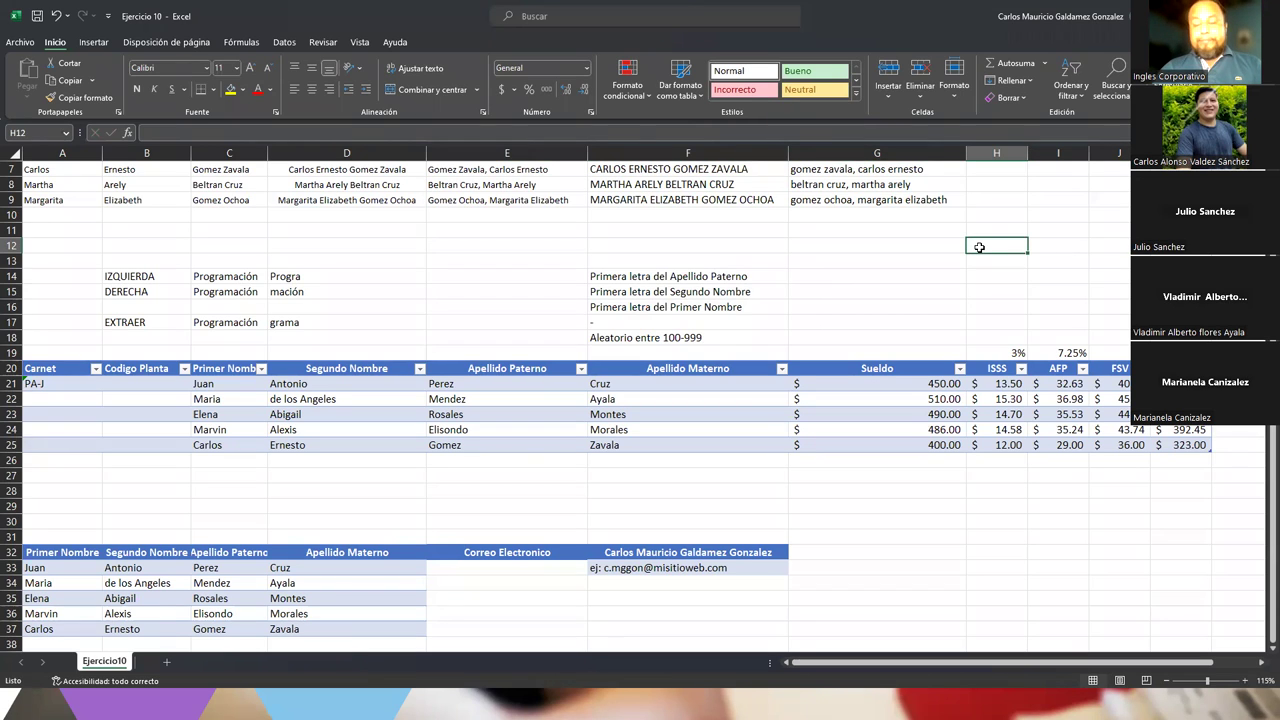
key(Tab)
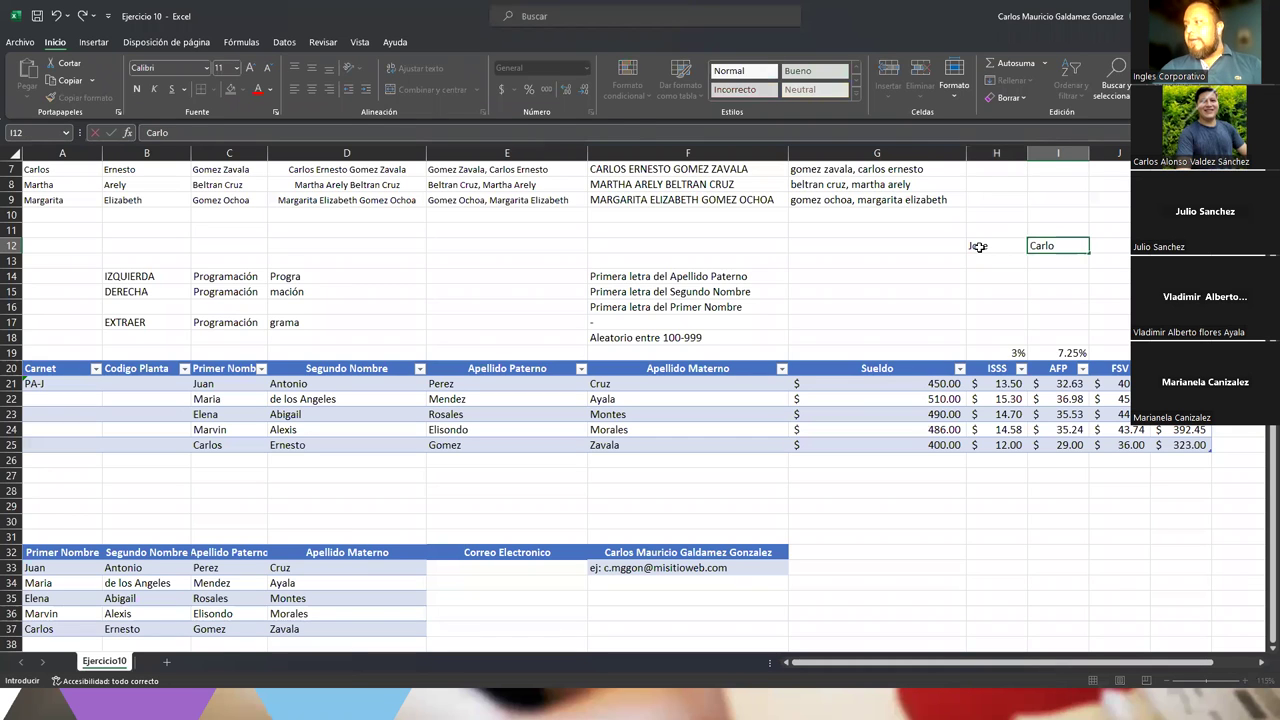
key(Tab)
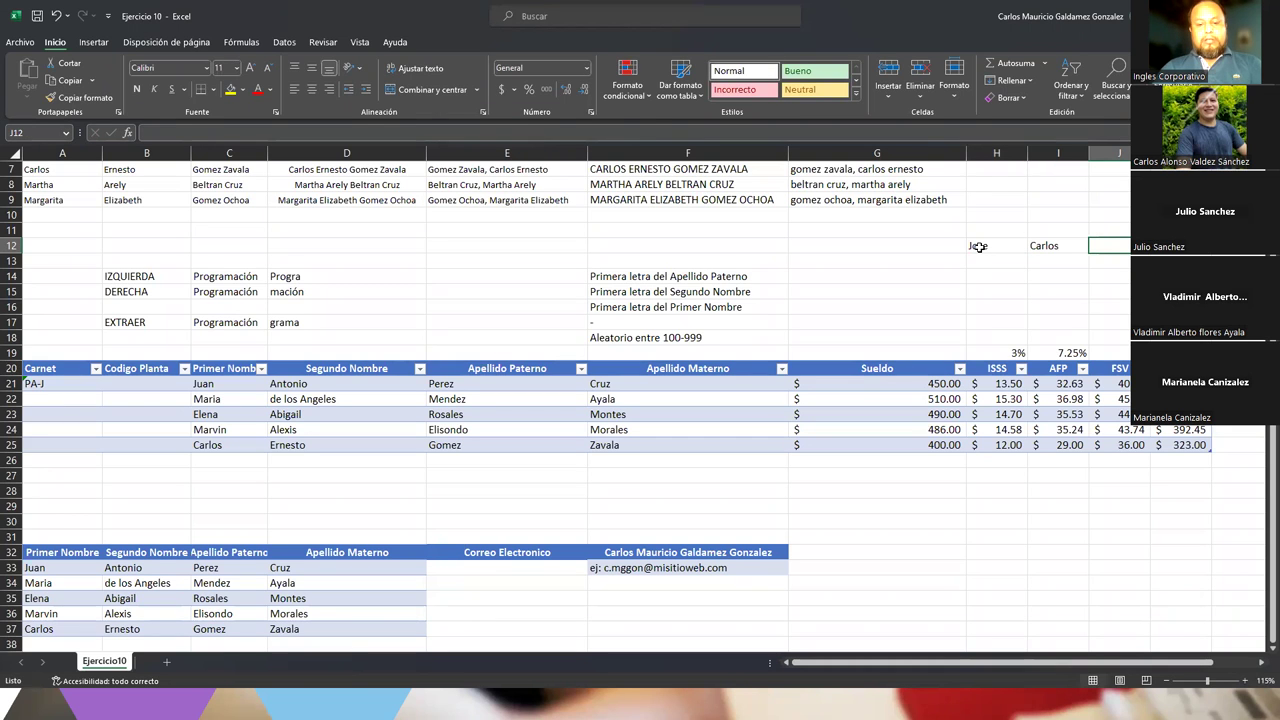
key(Tab)
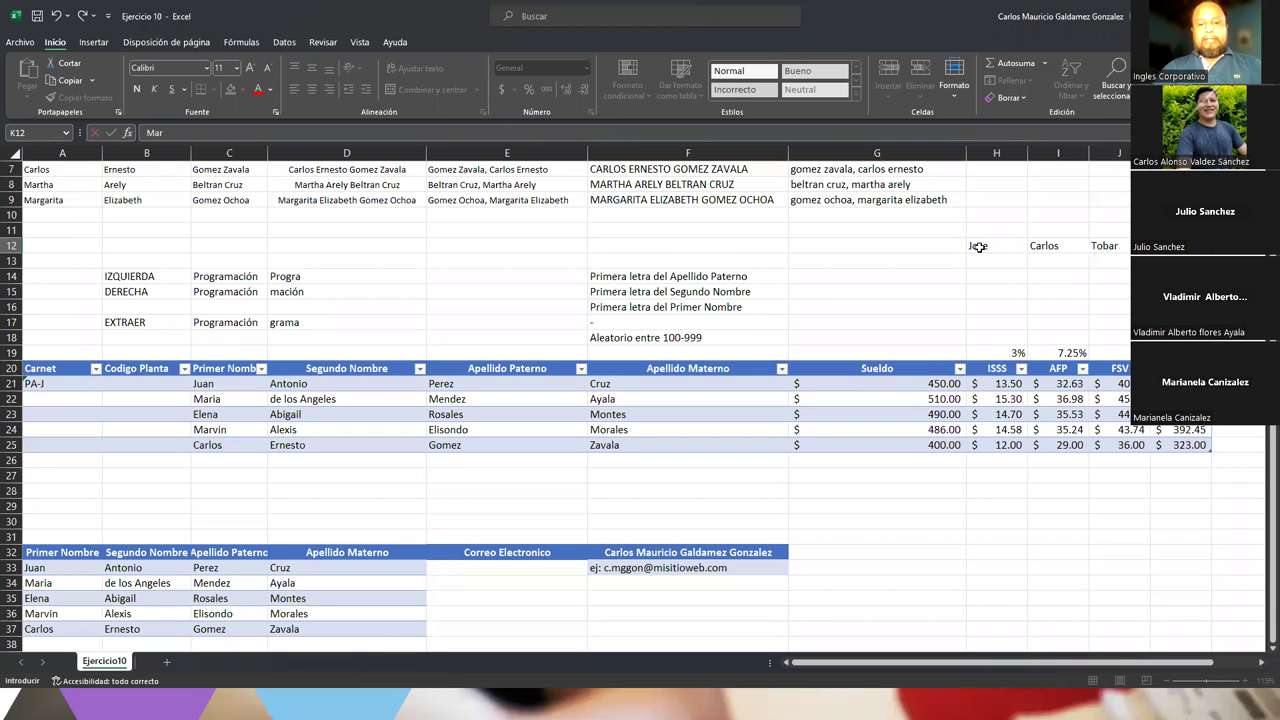
key(Return)
drag(978, 246, 1105, 246)
click(851, 245)
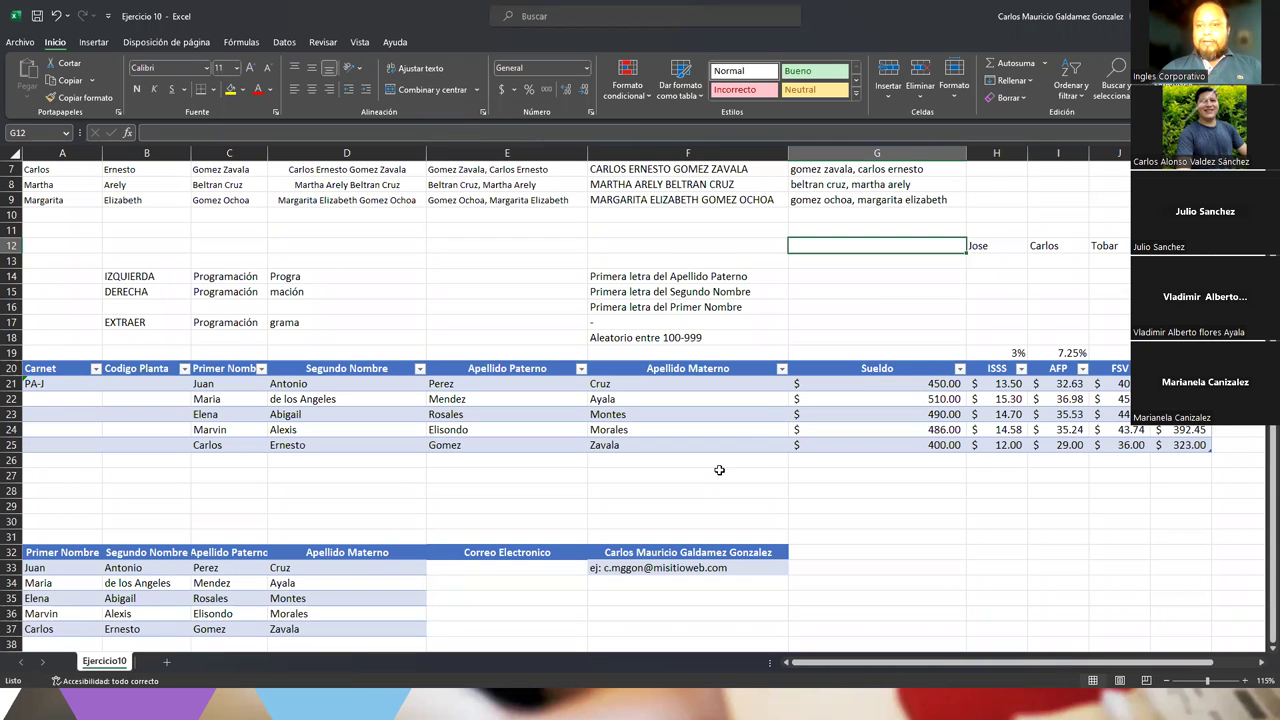
text(=)
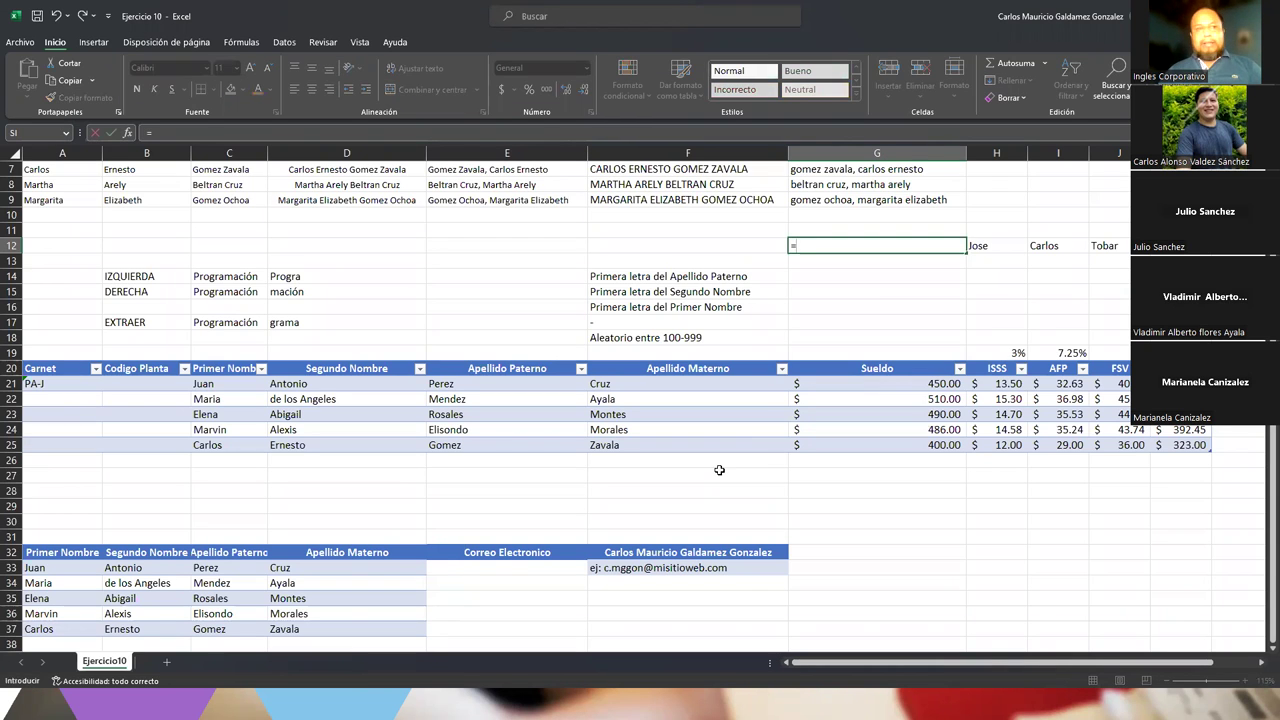
text(concatena)
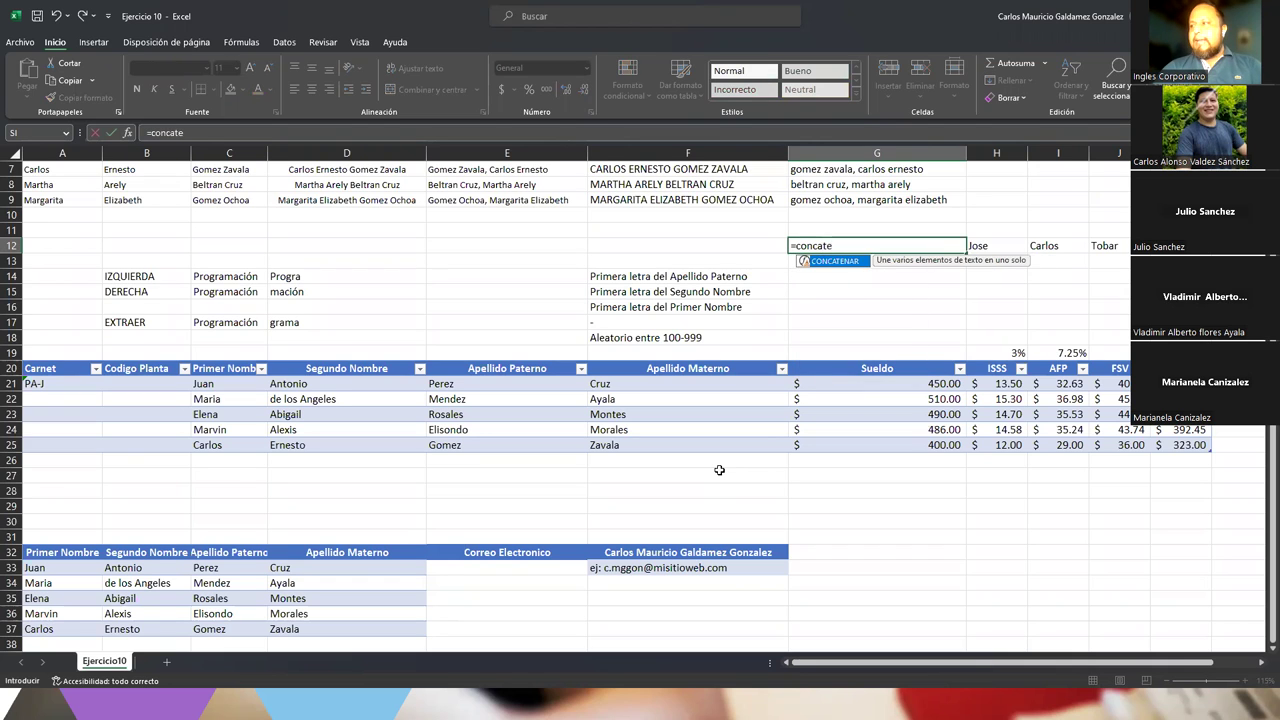
key(Tab)
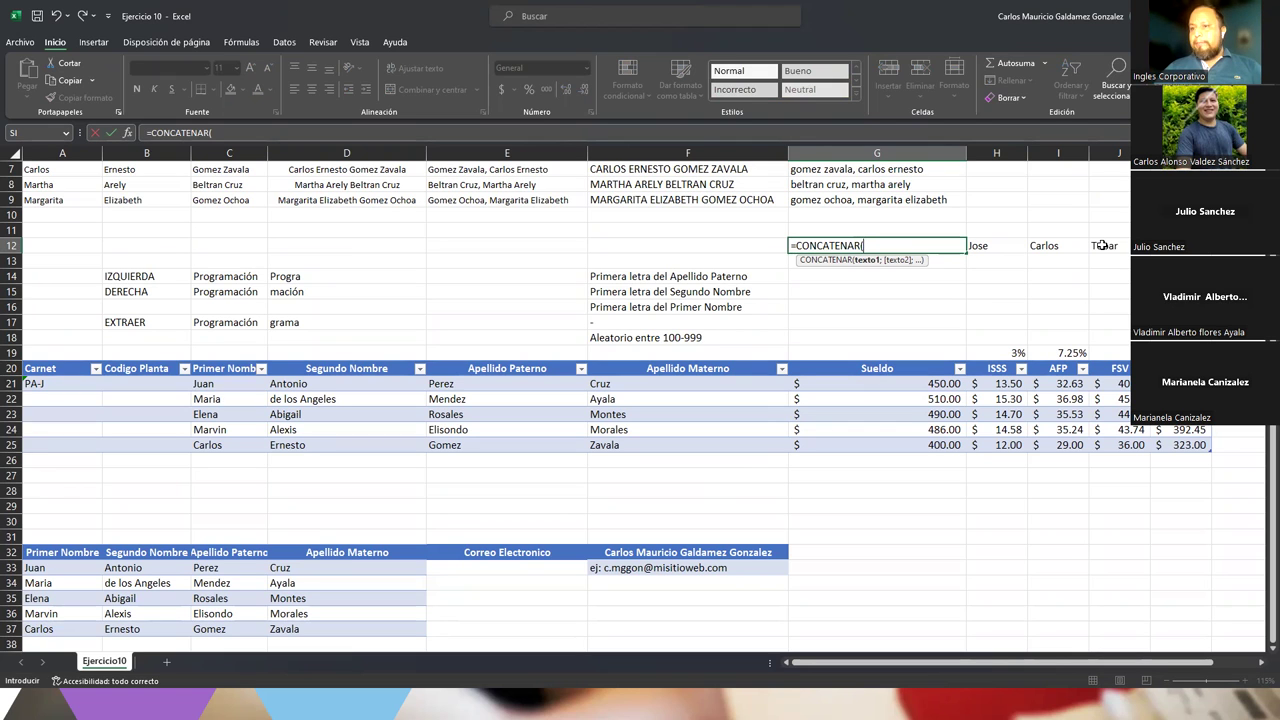
text(IZQ)
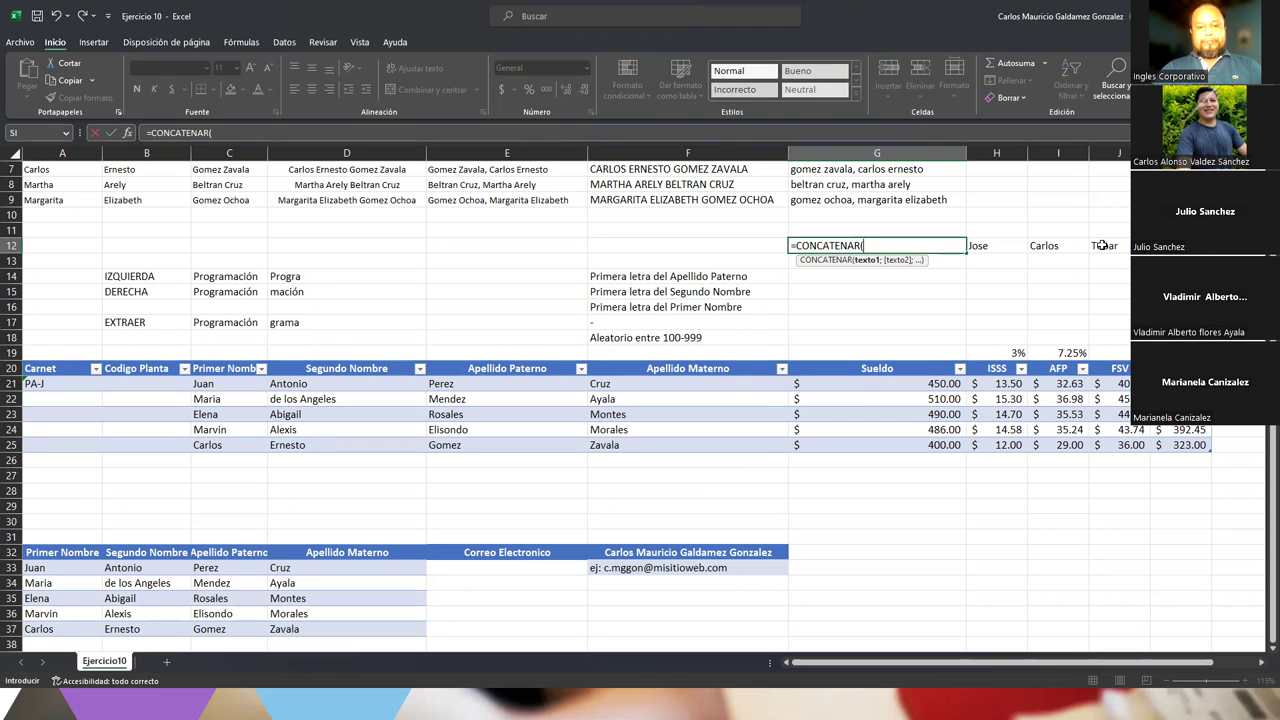
key(Tab)
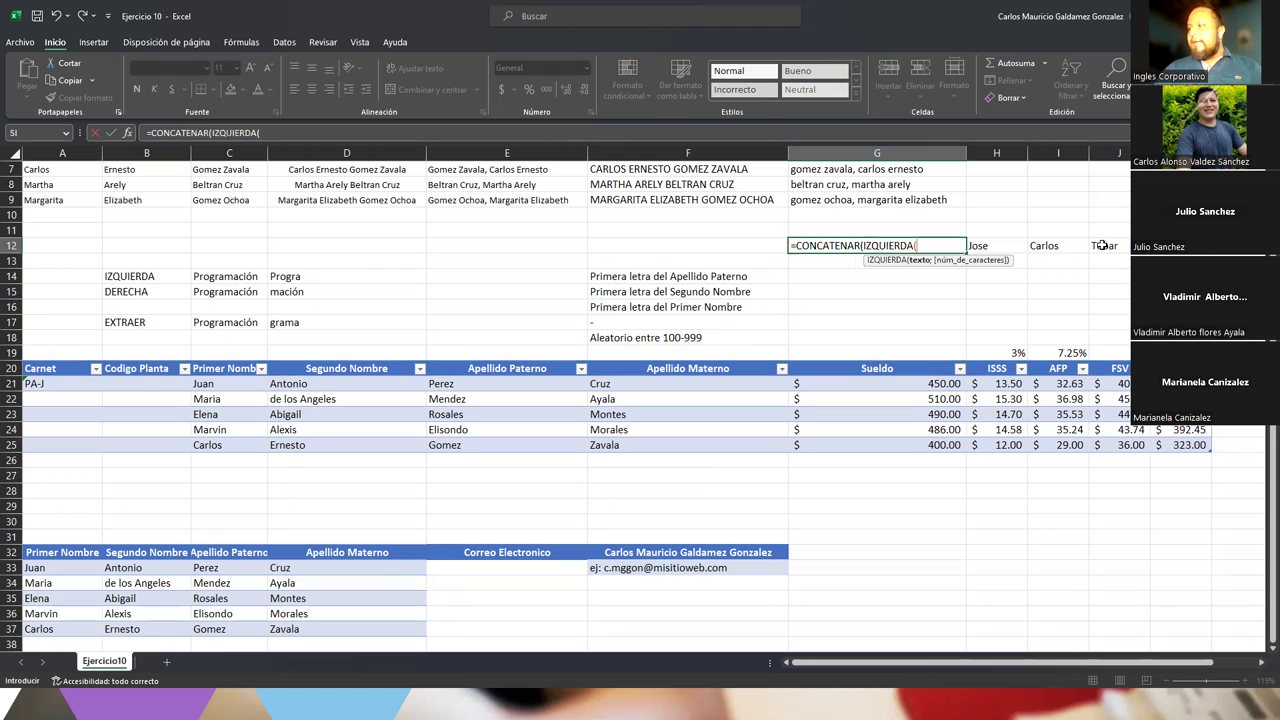
click(1102, 245)
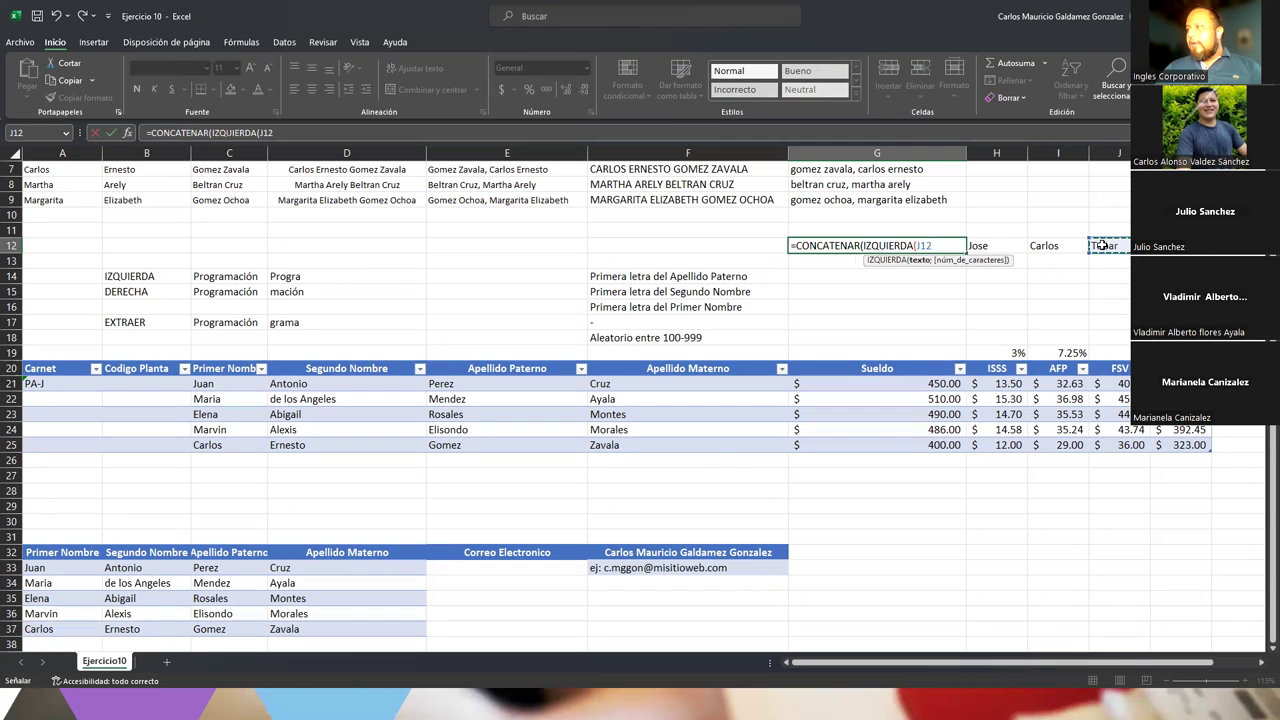
text(;)
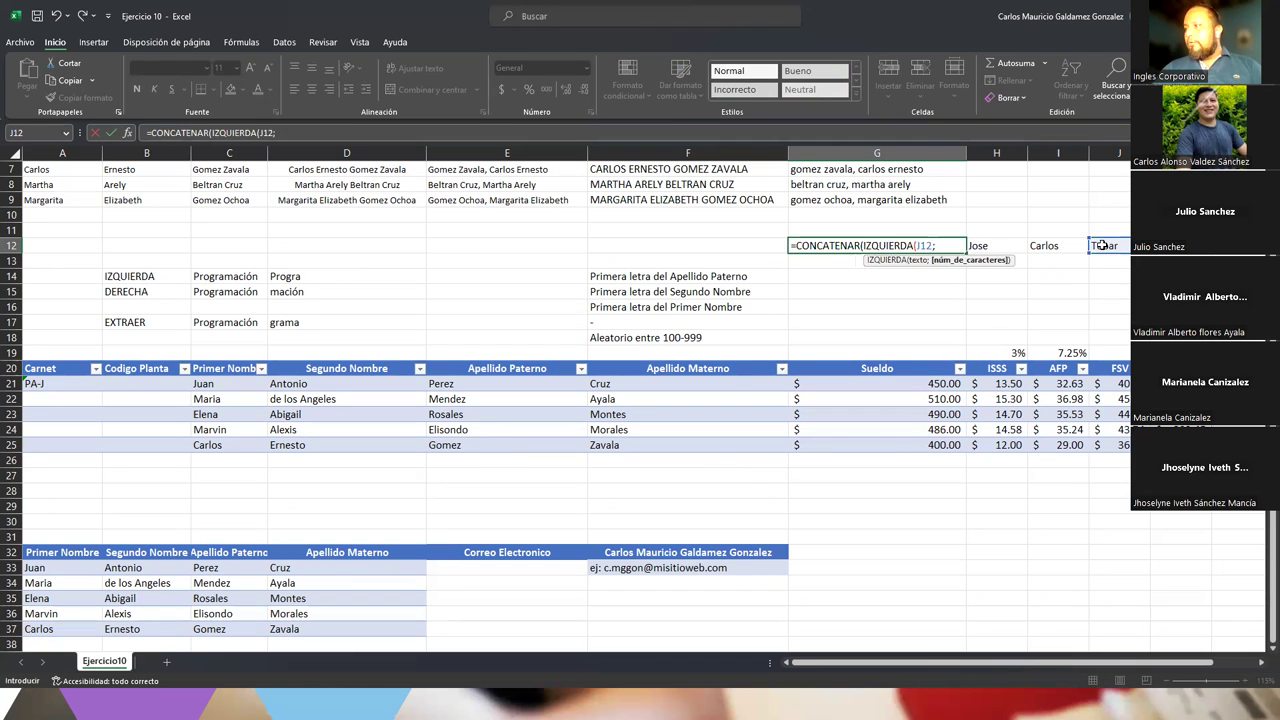
text(1))
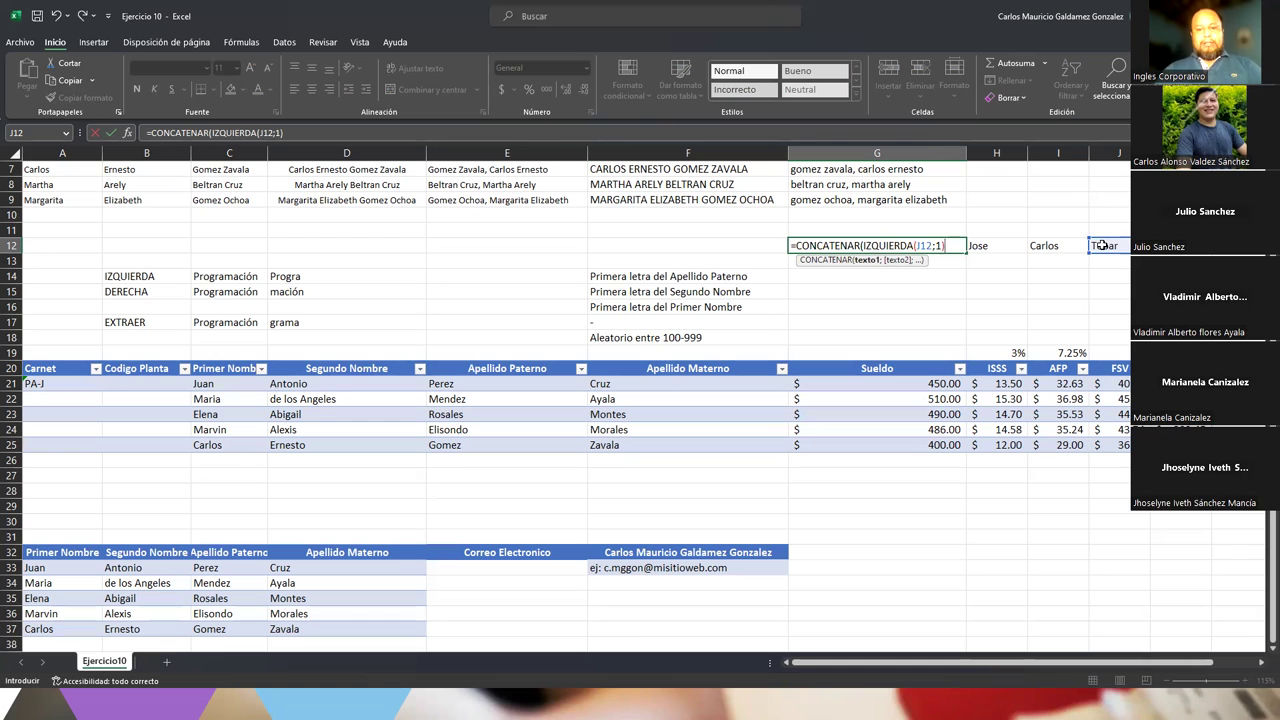
text(;)
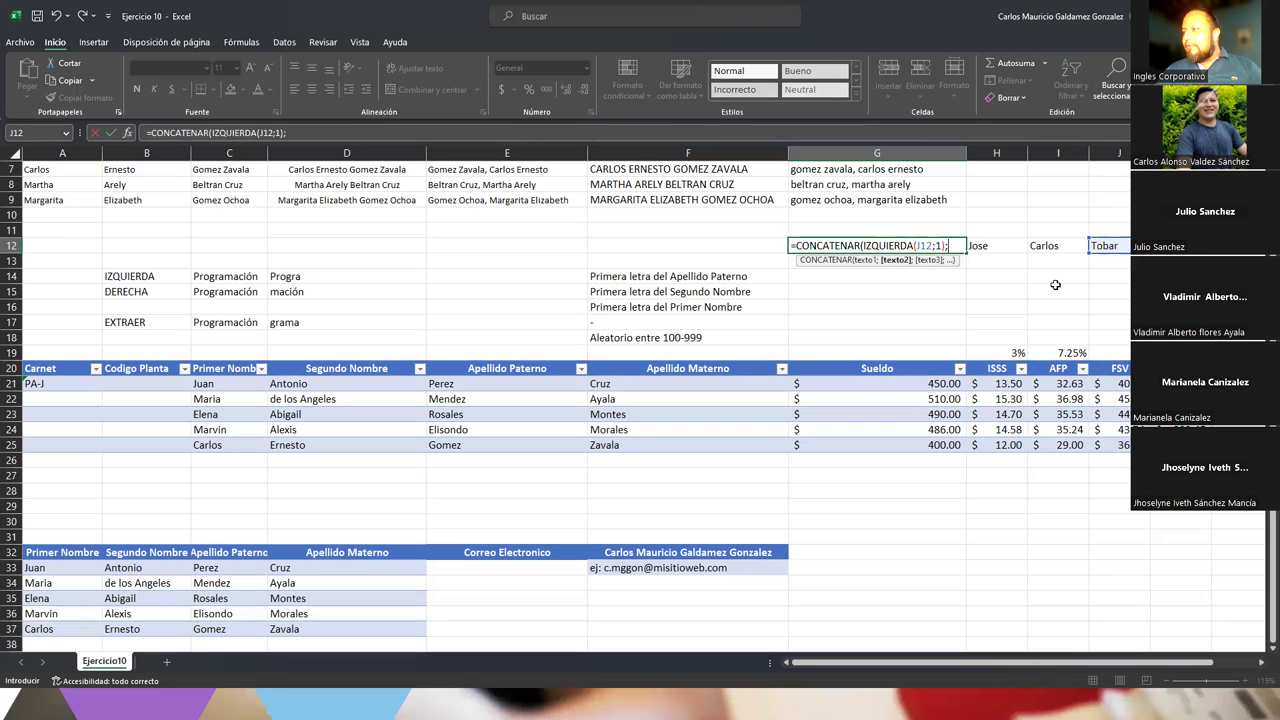
text(IZQUIERDA()
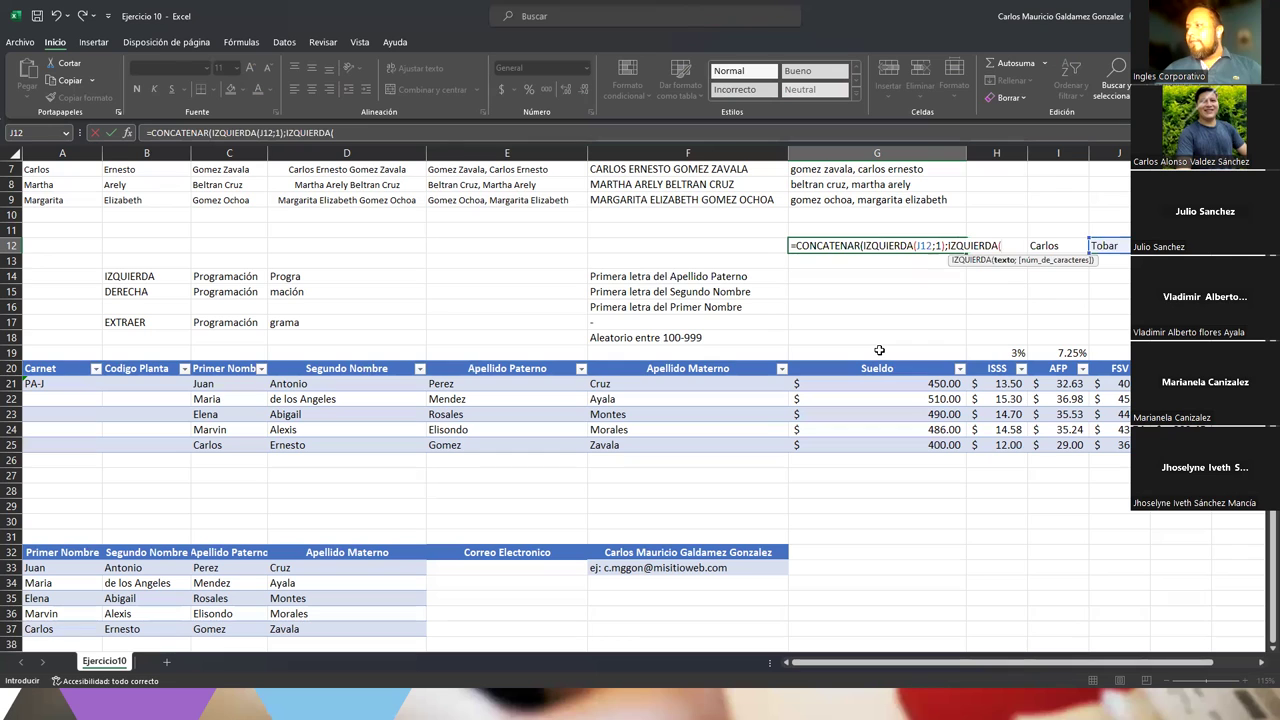
click(1047, 246)
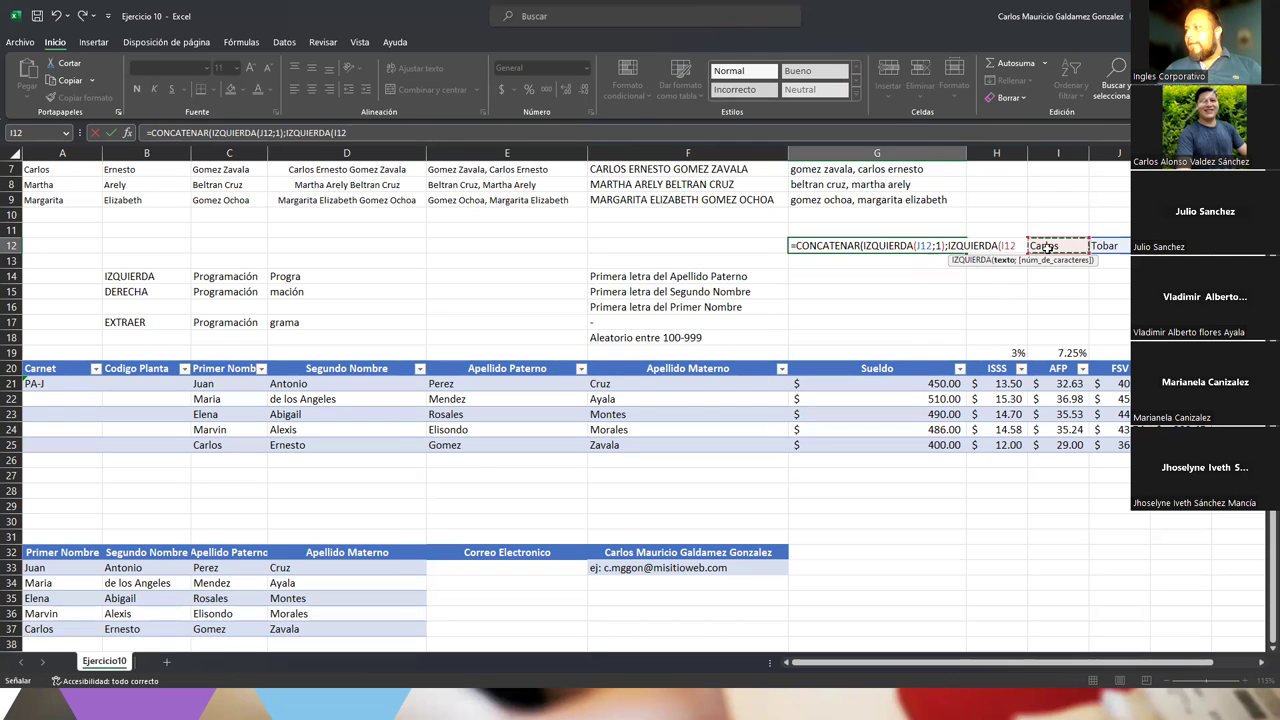
text(;1)
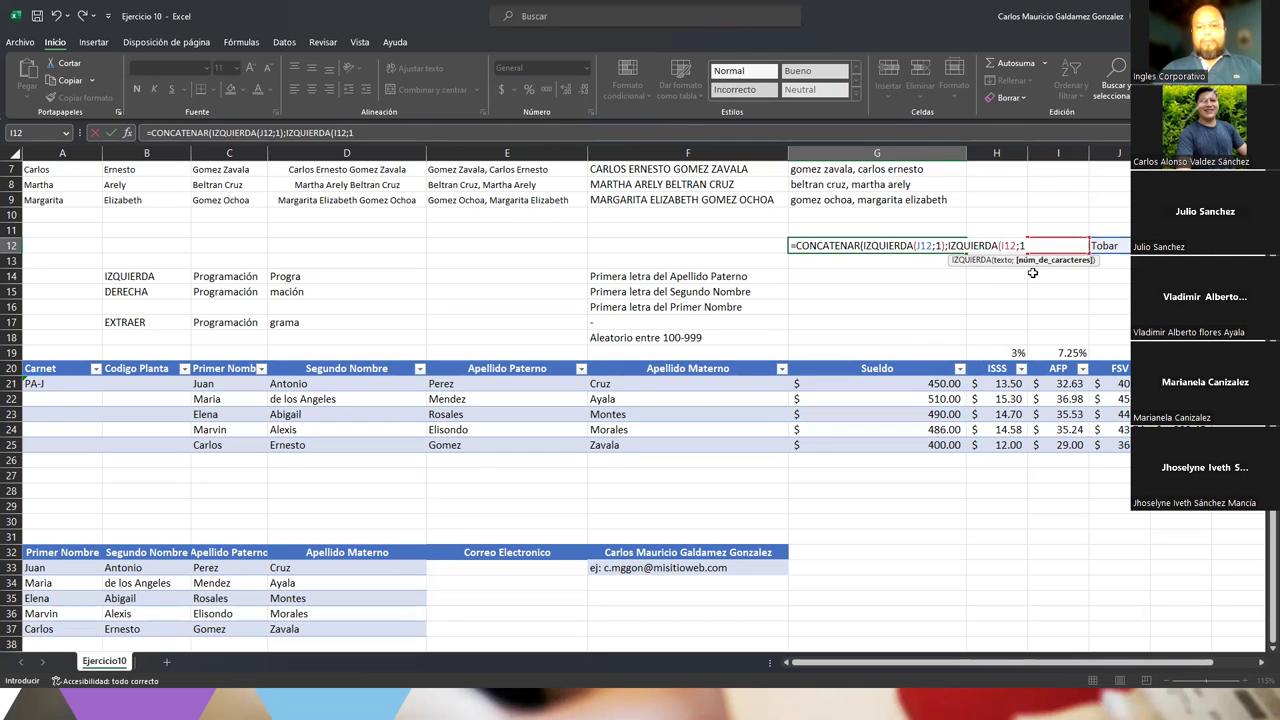
text())
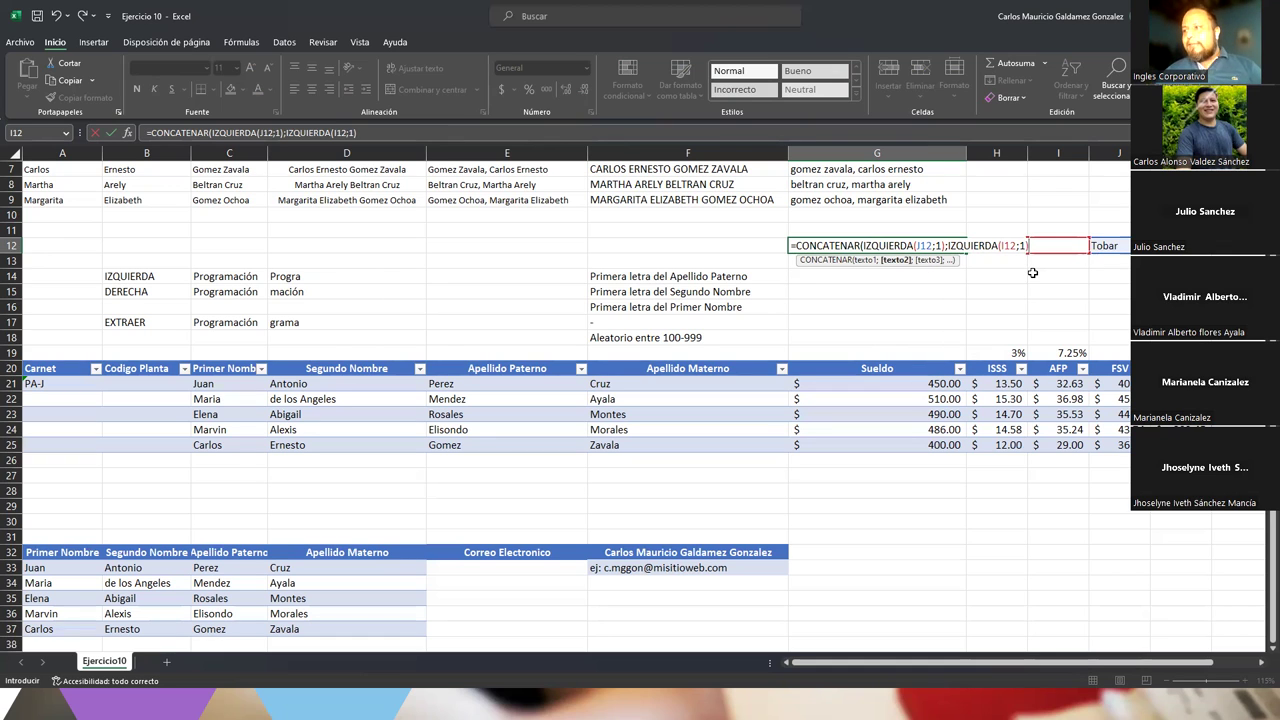
Add Jose's initial IZQUIERDA(H12;1) and a hyphen separator before it
text(;)
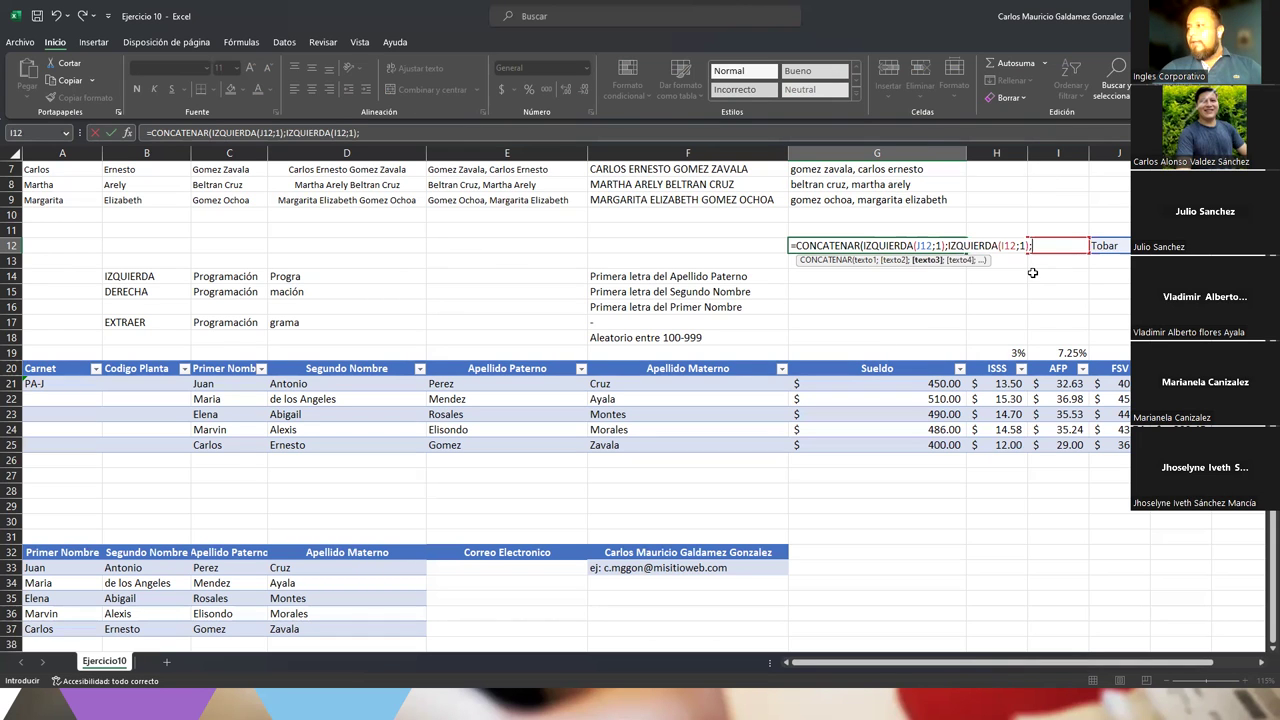
text(IZQUIERDA()
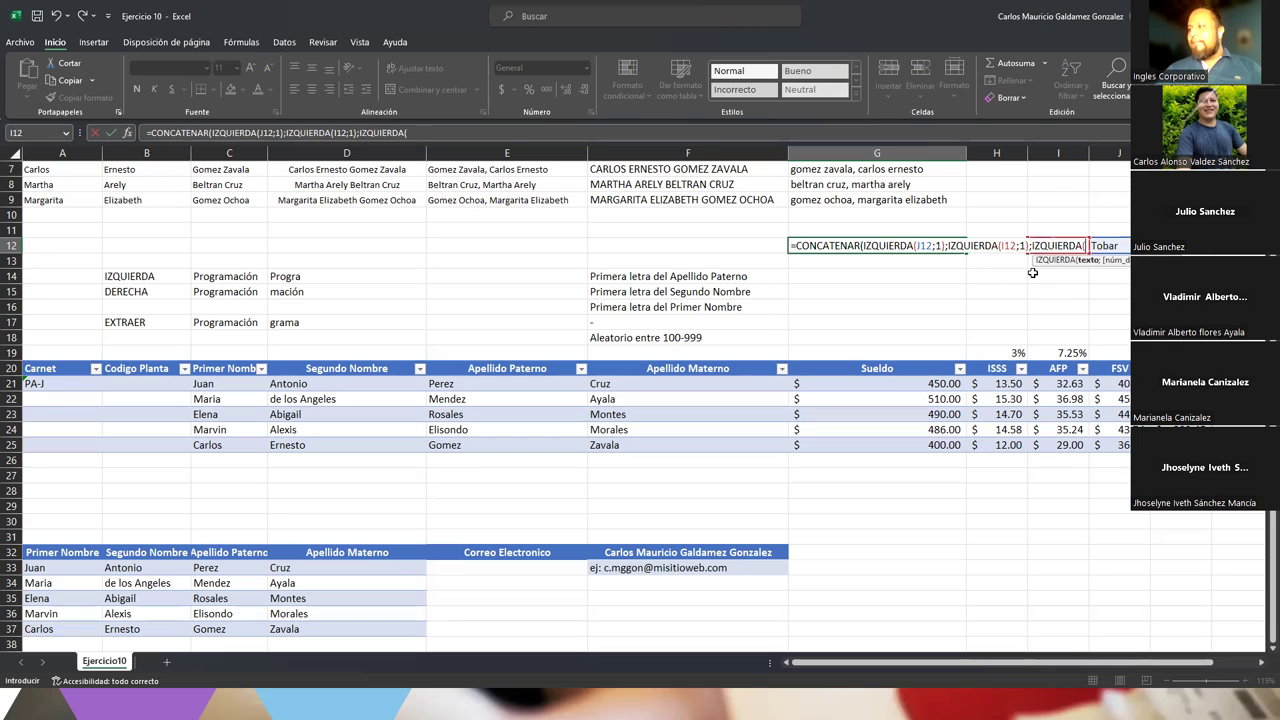
click(1004, 262)
key(Up)
text(;)
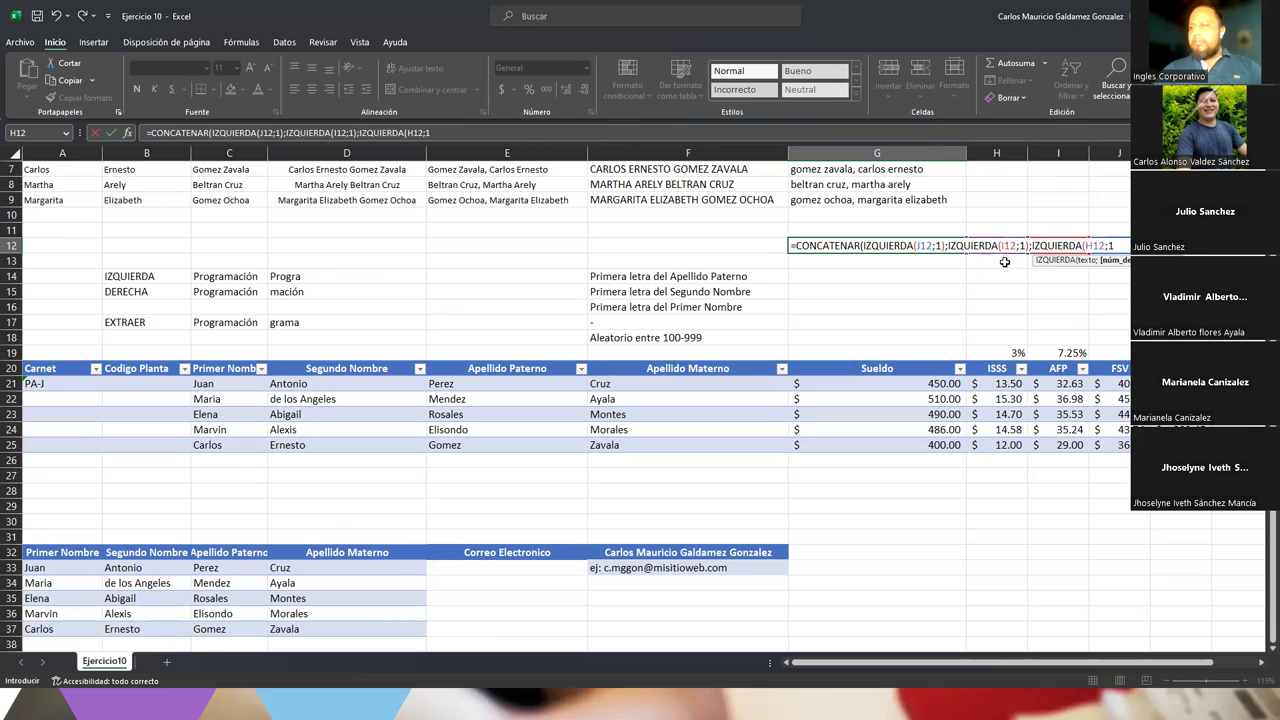
text(1))
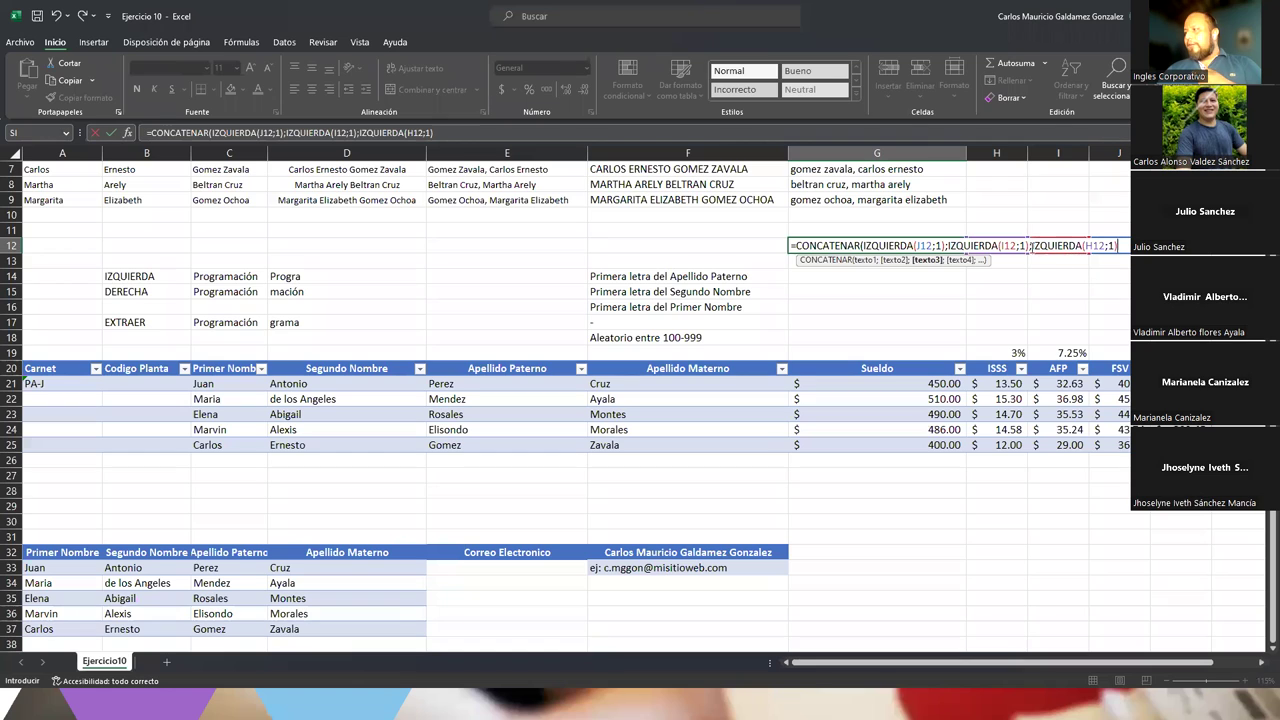
click(1031, 246)
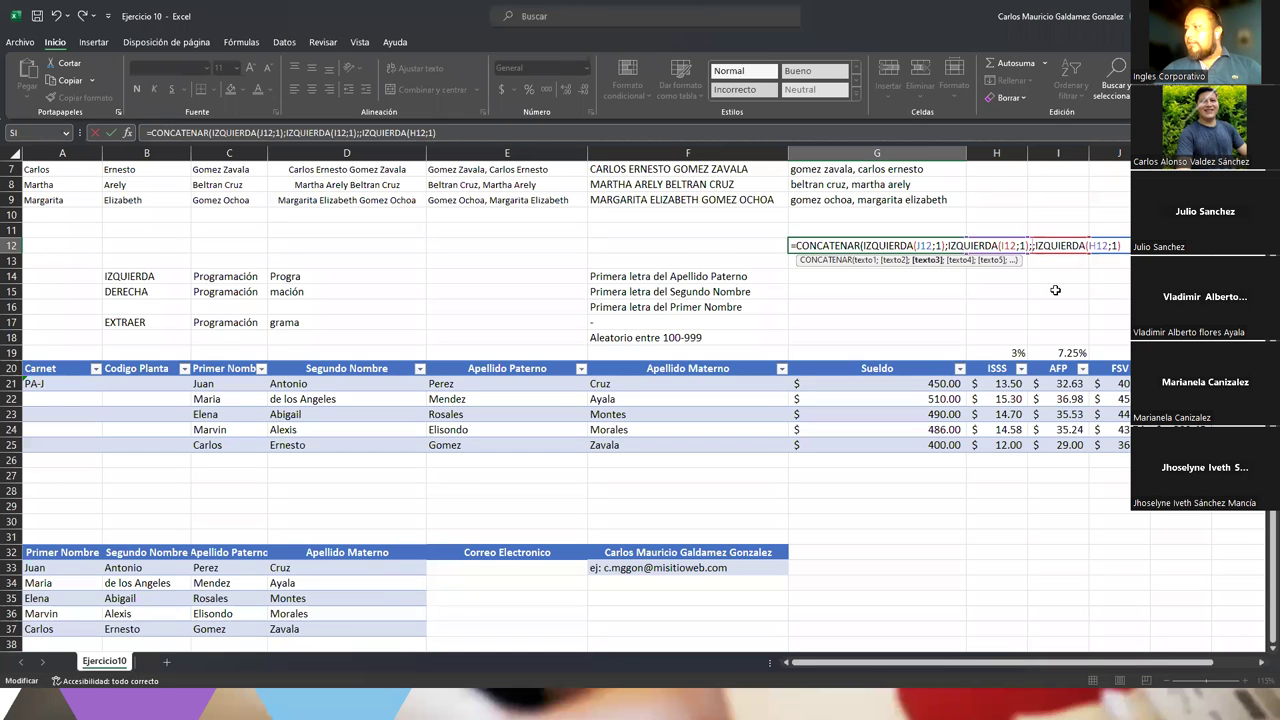
text(";)
text(-)
text(")
key(Right)
key(Right)
key(Right)
key(Right)
key(Right)
key(Right)
key(Right)
key(Right)
key(Right)
key(Right)
key(Right)
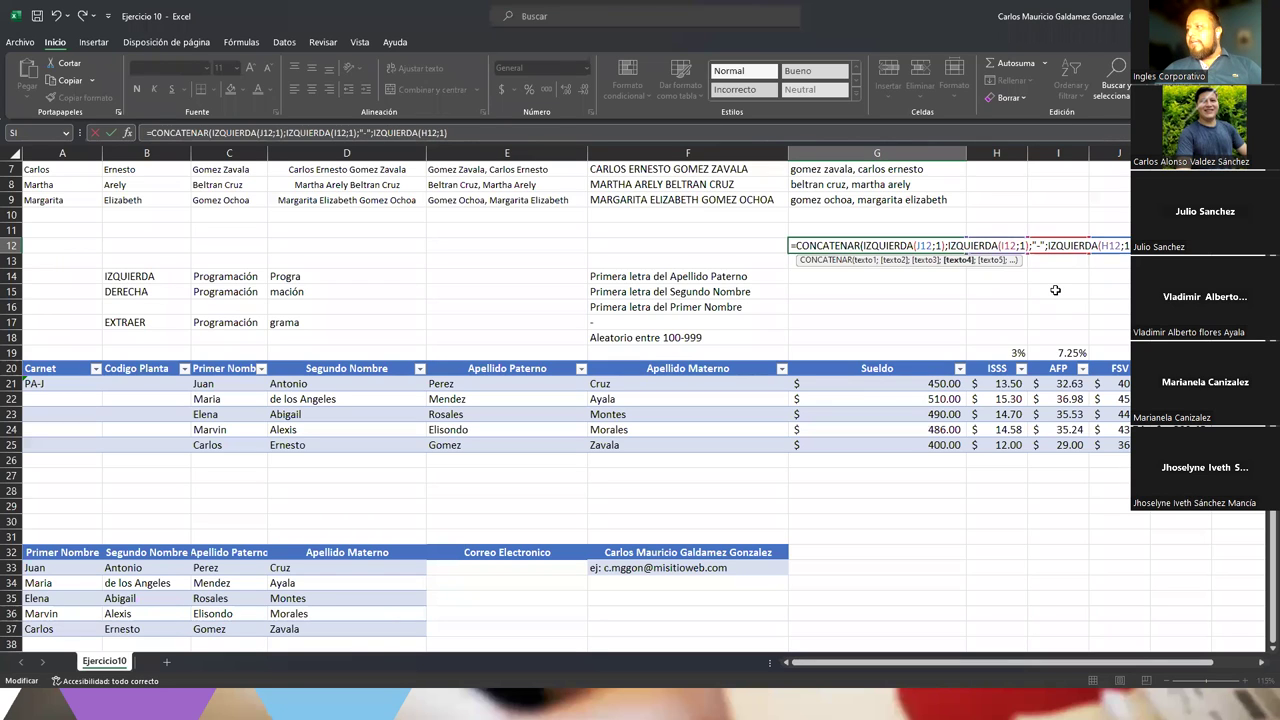
key(Right)
key(Right)
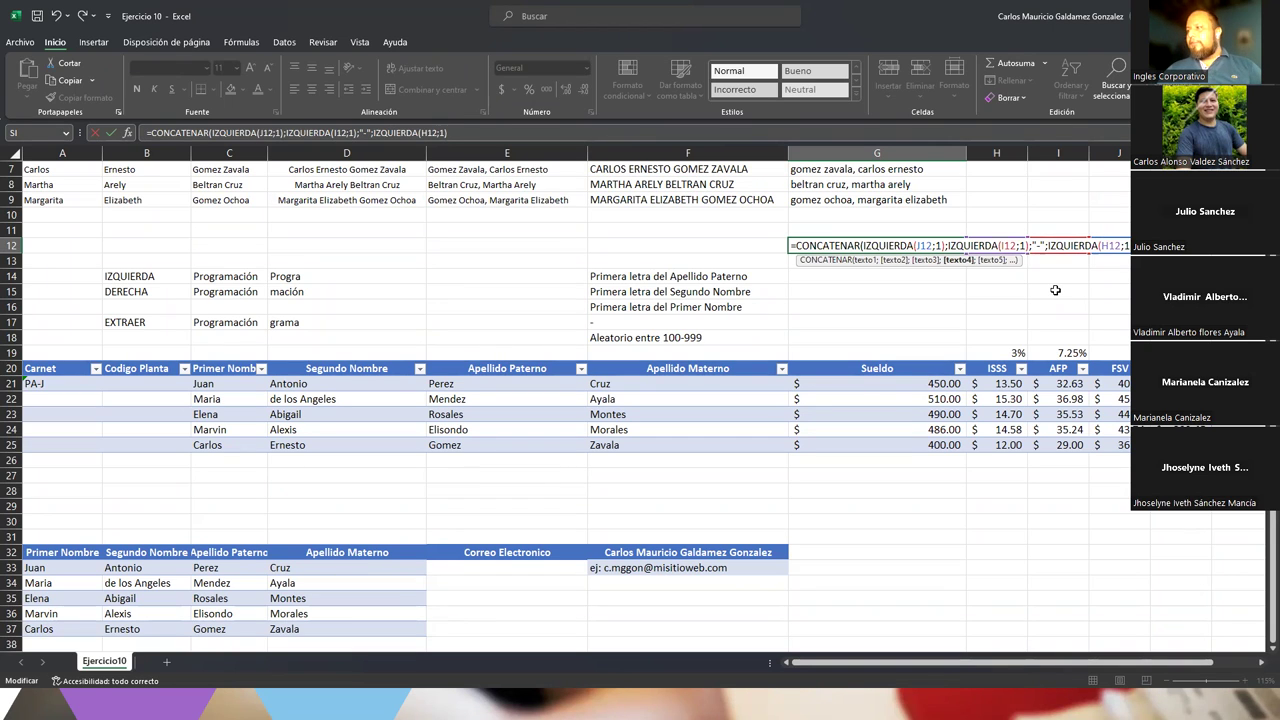
text(;)
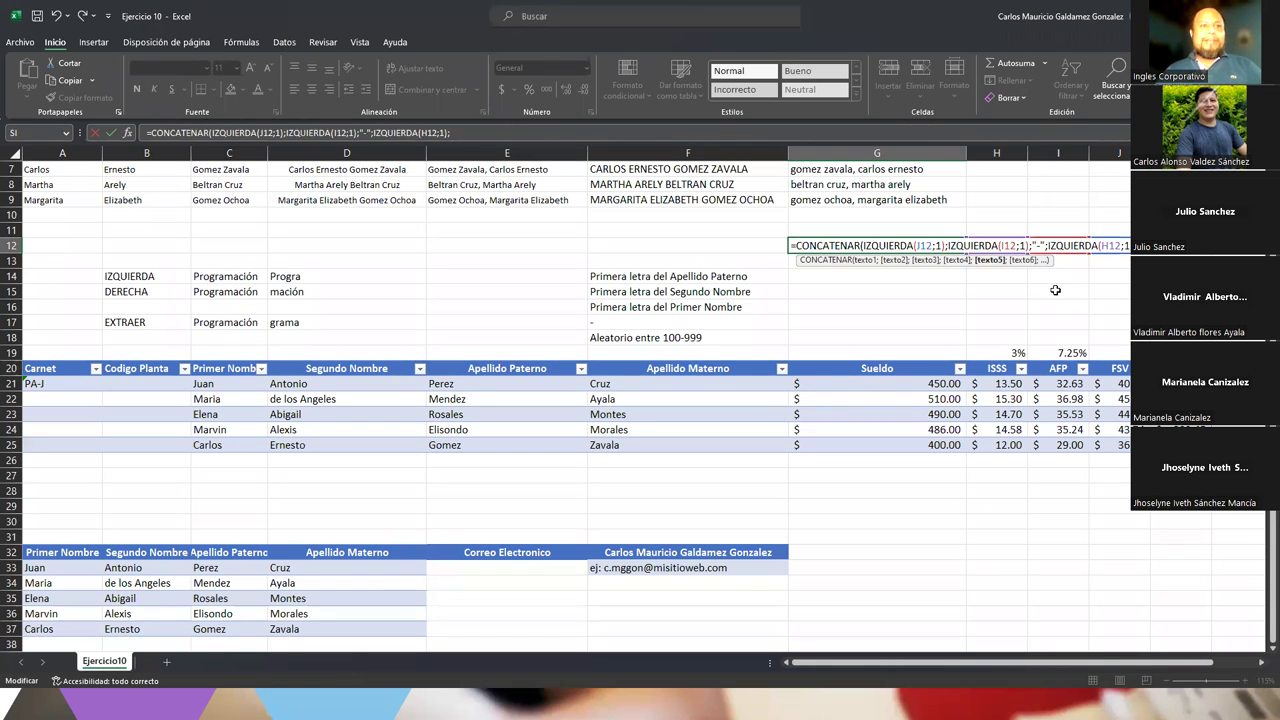
Append ALEATORIO.ENTRE(100;999), close the formula, and commit it so G12 shows TC-J426
text(al)
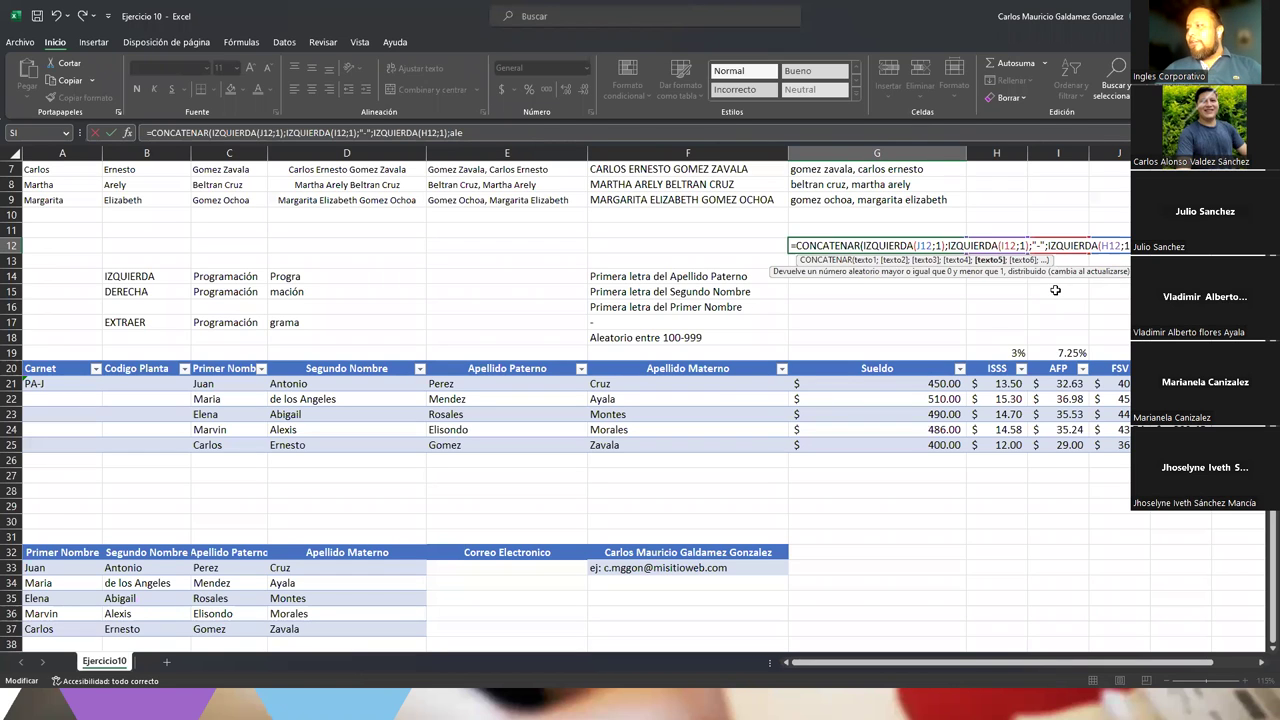
text(e)
key(Down)
key(Tab)
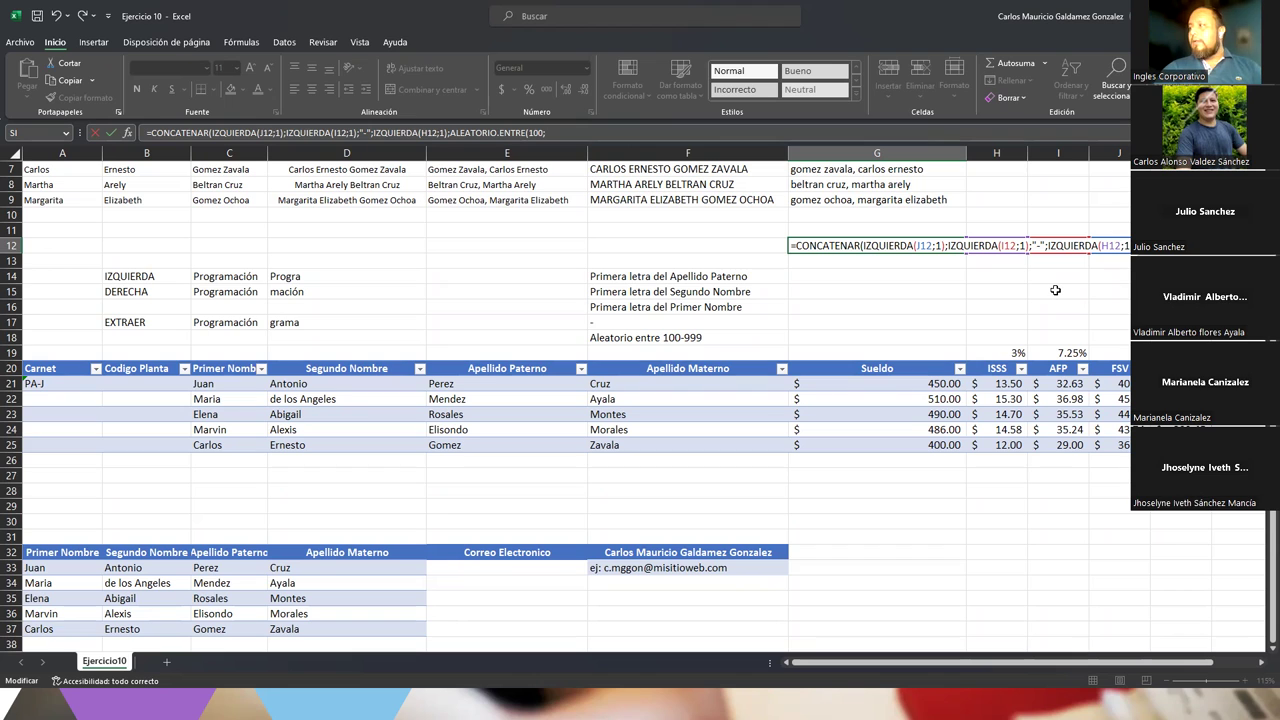
text())
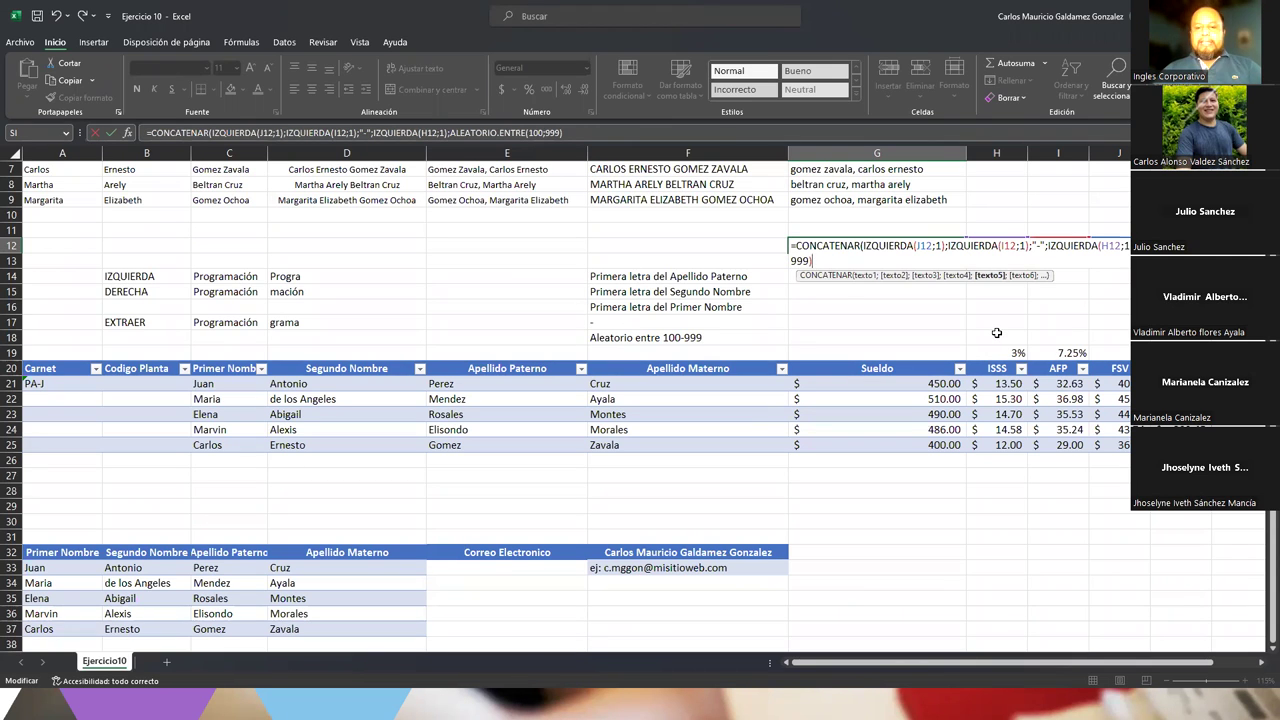
text())
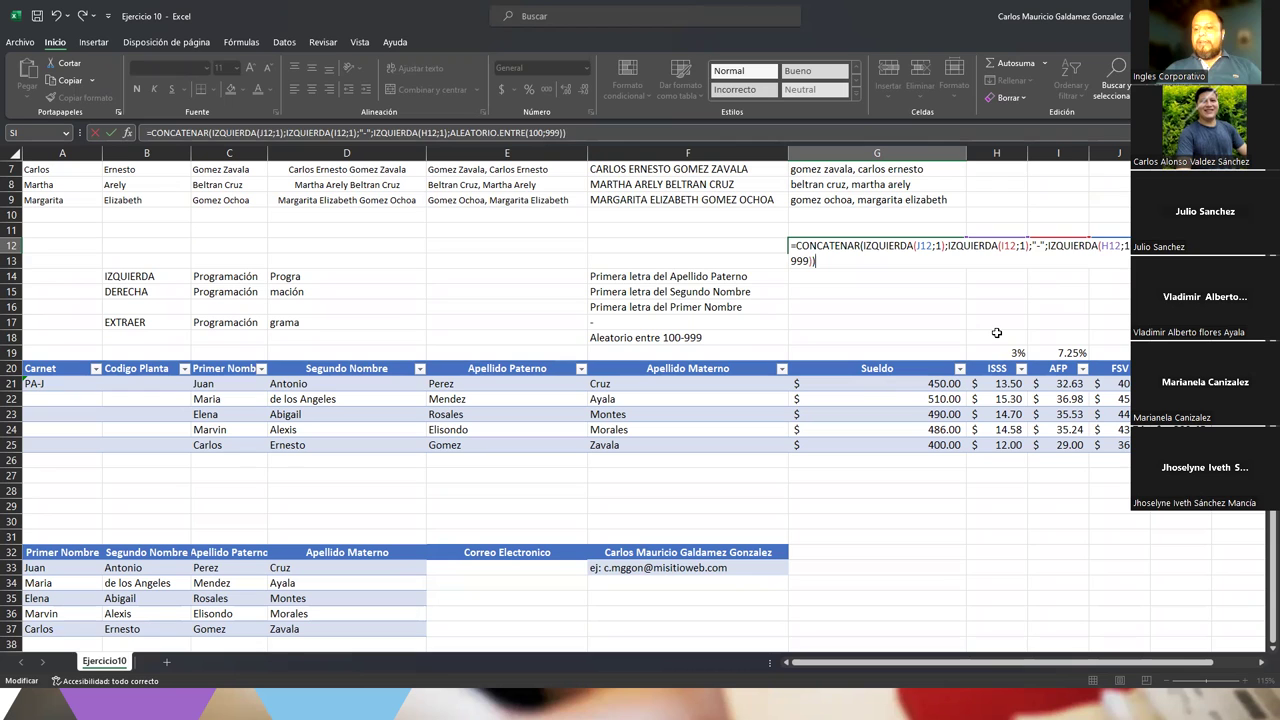
key(Return)
key(Up)
drag(998, 251, 1119, 259)
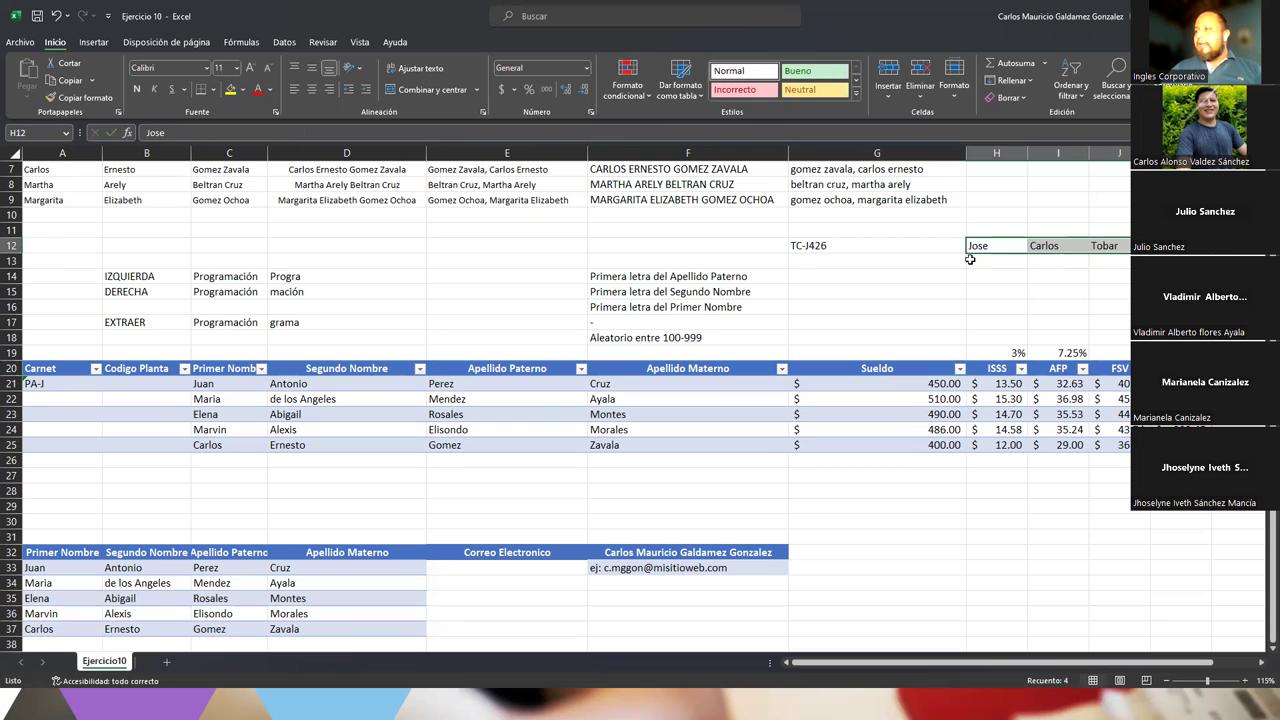
Re-enter the G12 formula so its random number recalculates, changing TC-J426 to TC-J874
click(828, 247)
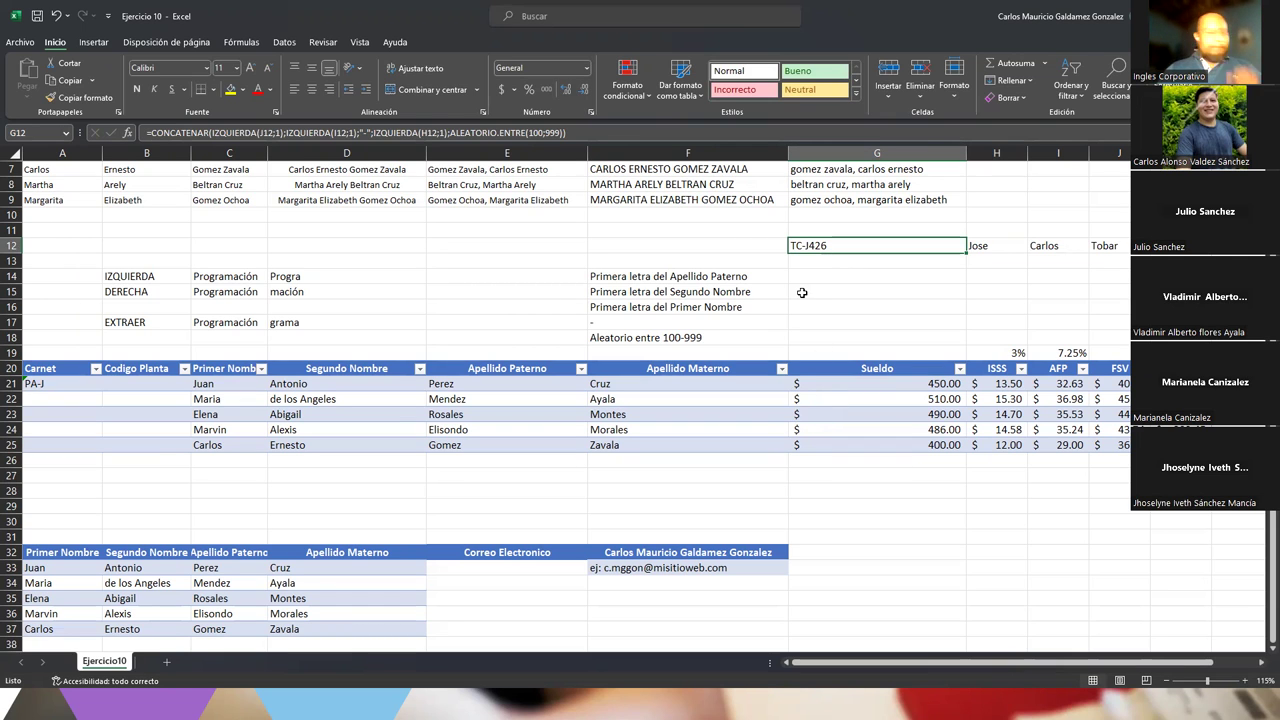
double_click(837, 246)
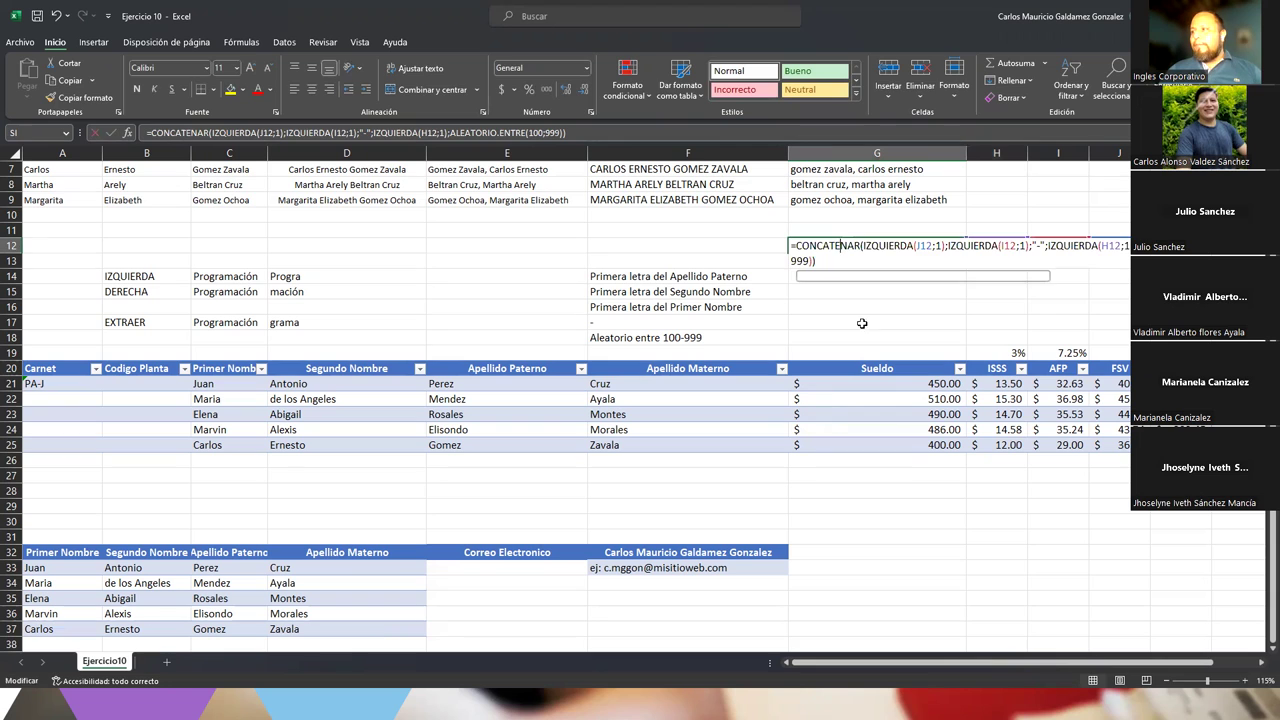
click(834, 260)
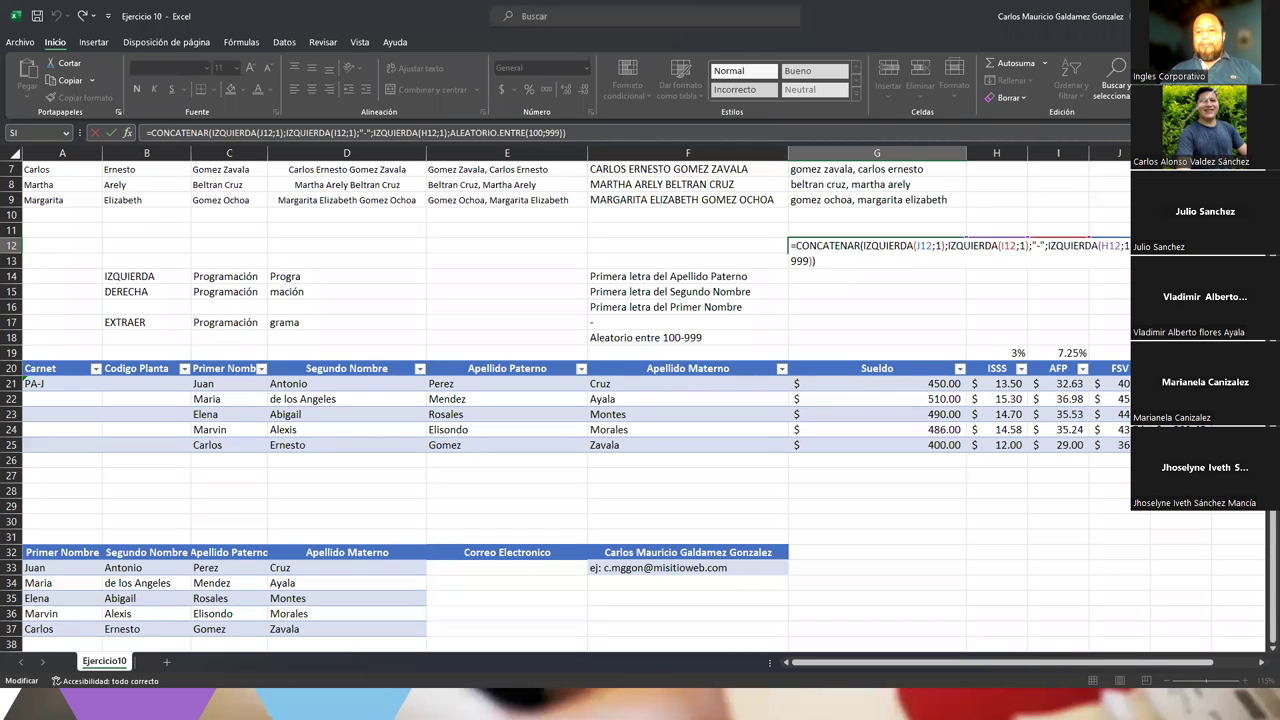
click(815, 258)
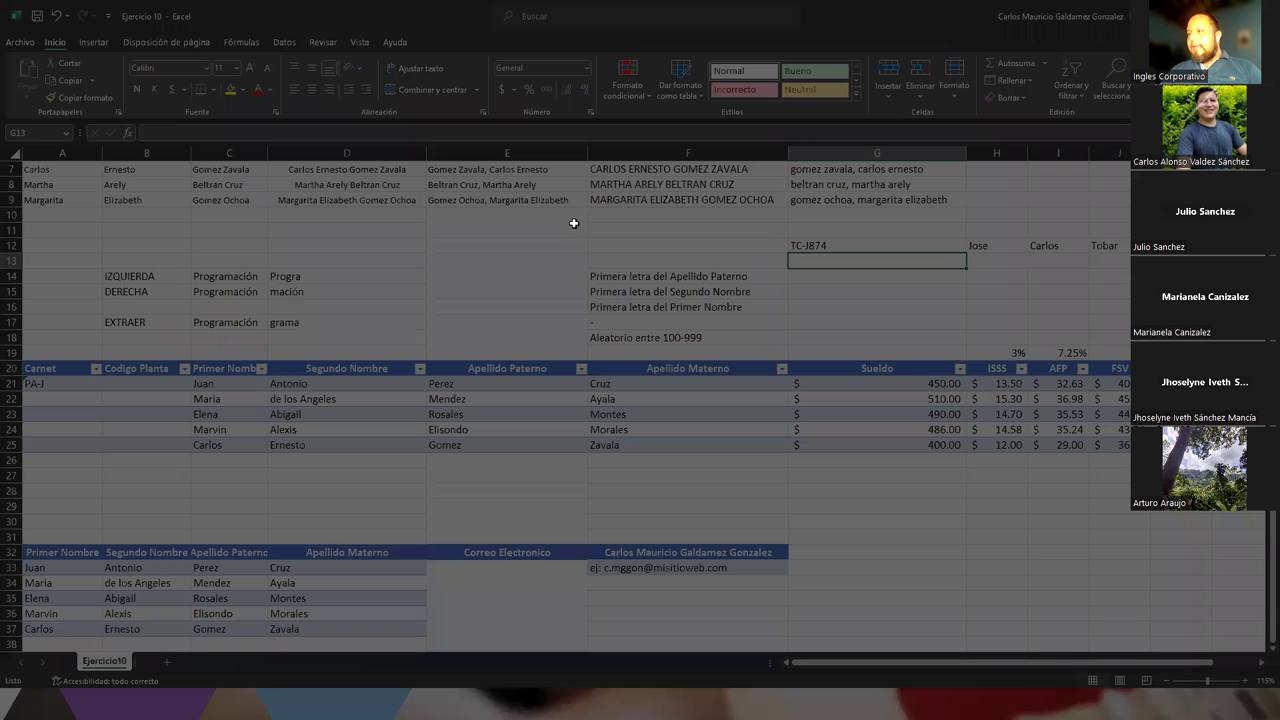
drag(574, 223, 1130, 356)
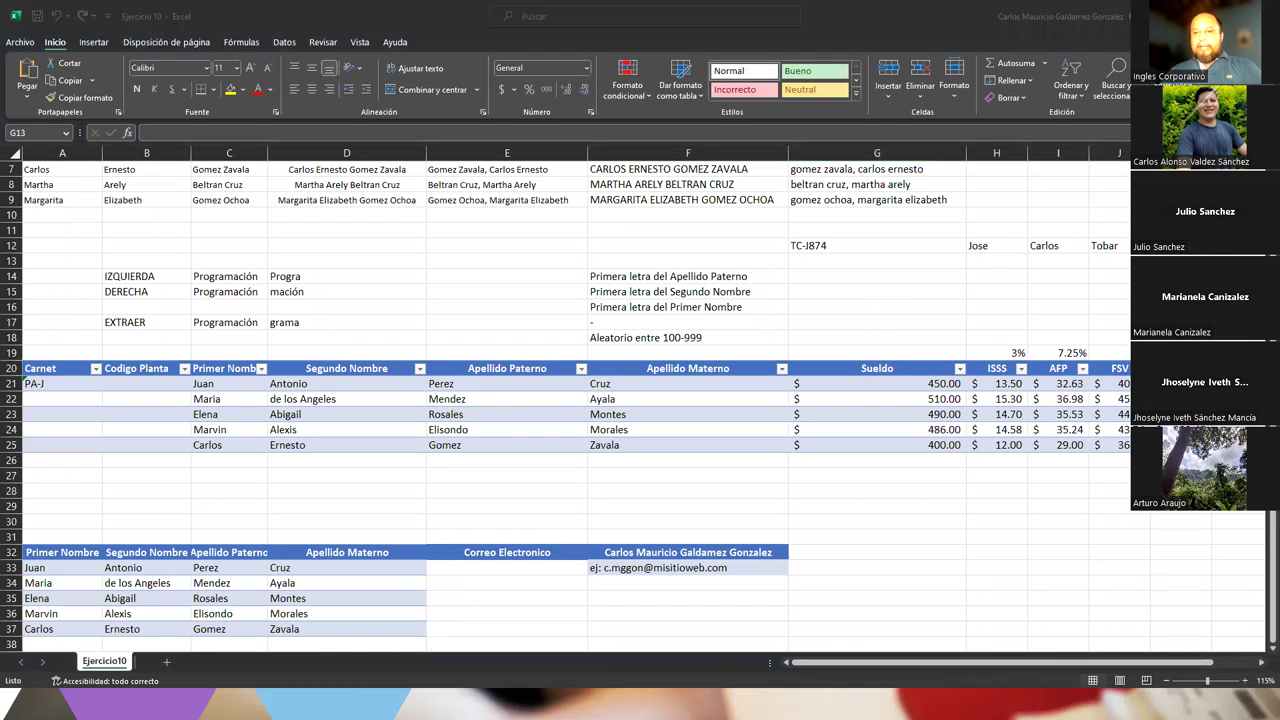
Move the first-name note down to F17 and put a hyphen note in F16
click(648, 311)
drag(665, 314, 657, 321)
click(608, 388)
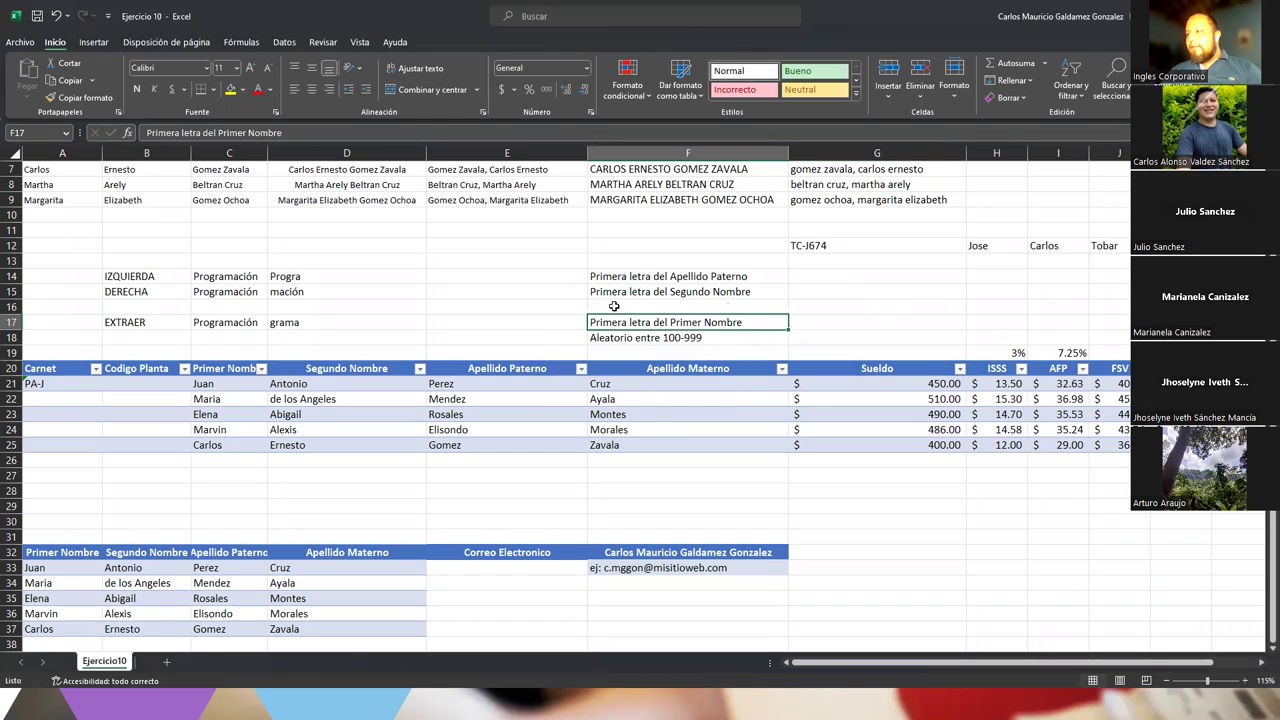
text(-)
key(Down)
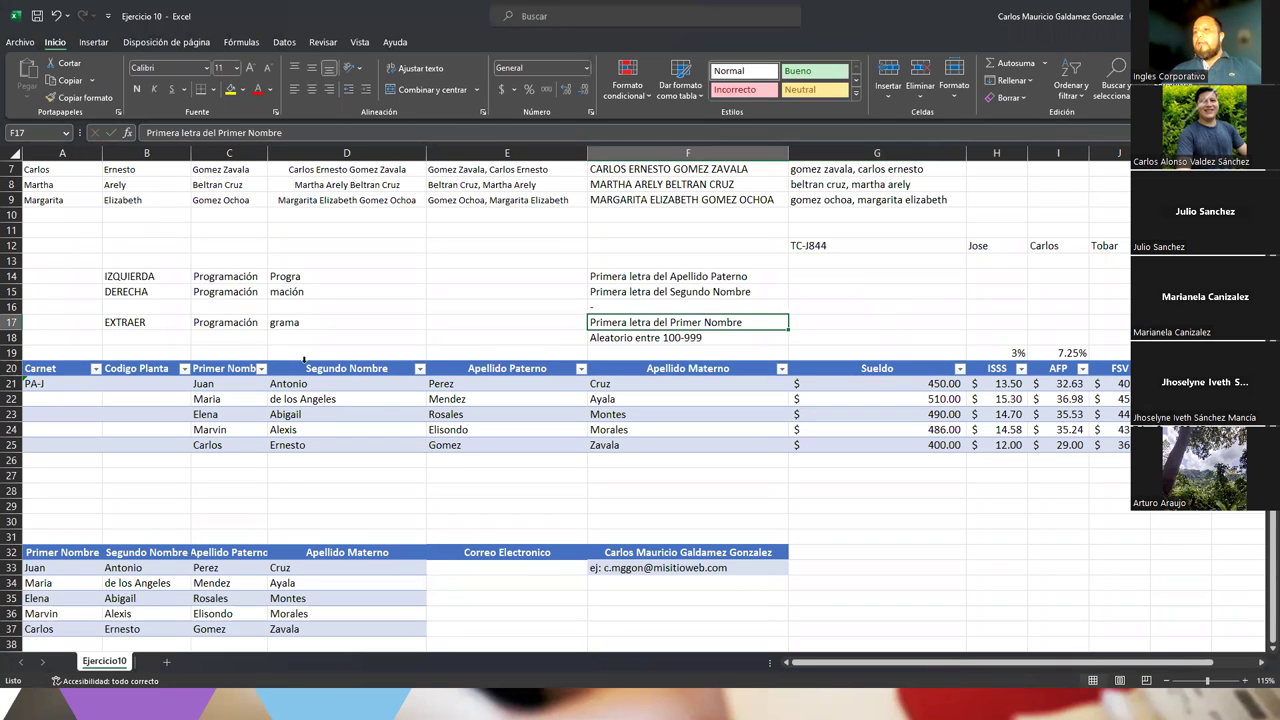
Add the heading CARNET in F13 above the notes
drag(59, 388, 57, 445)
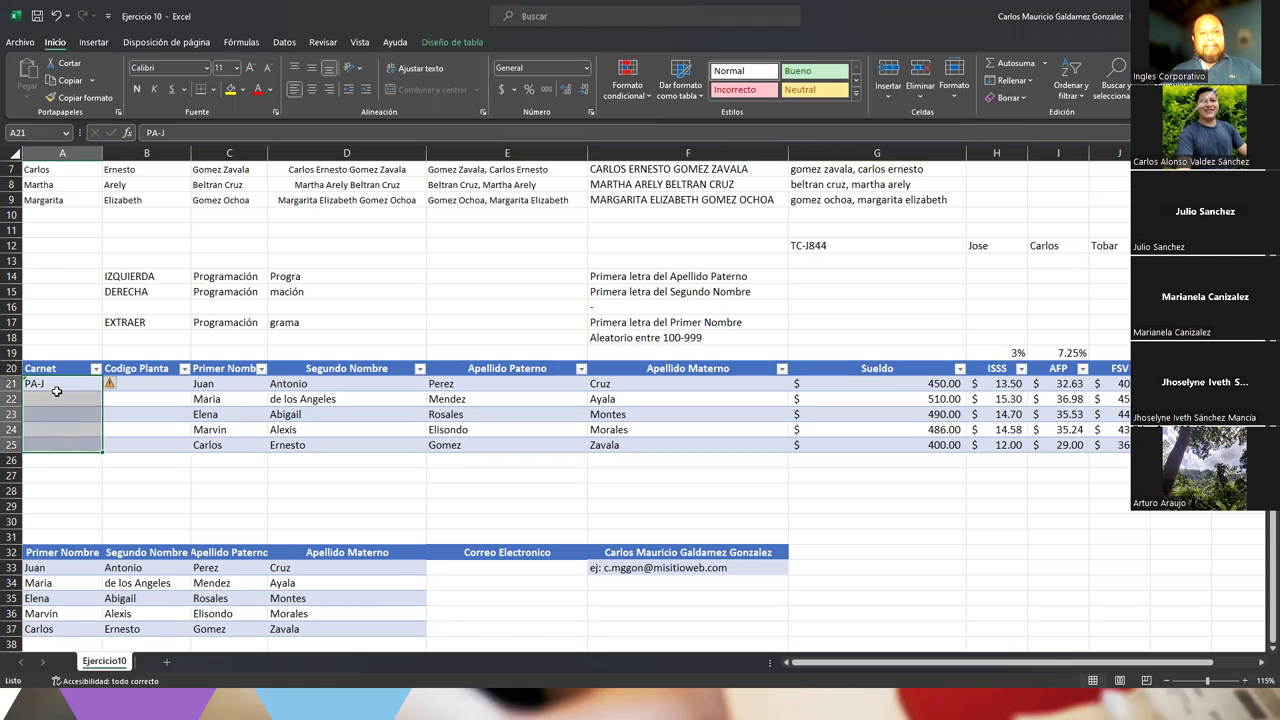
click(140, 386)
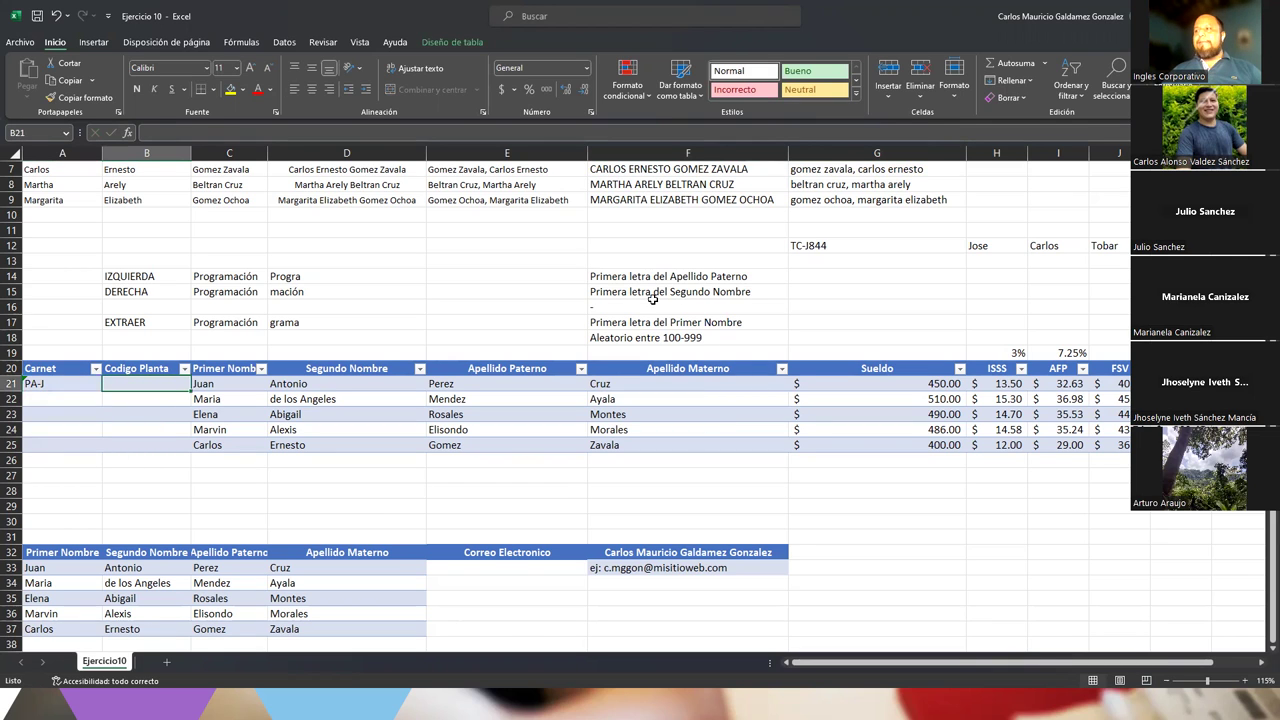
click(623, 262)
text(CARNET)
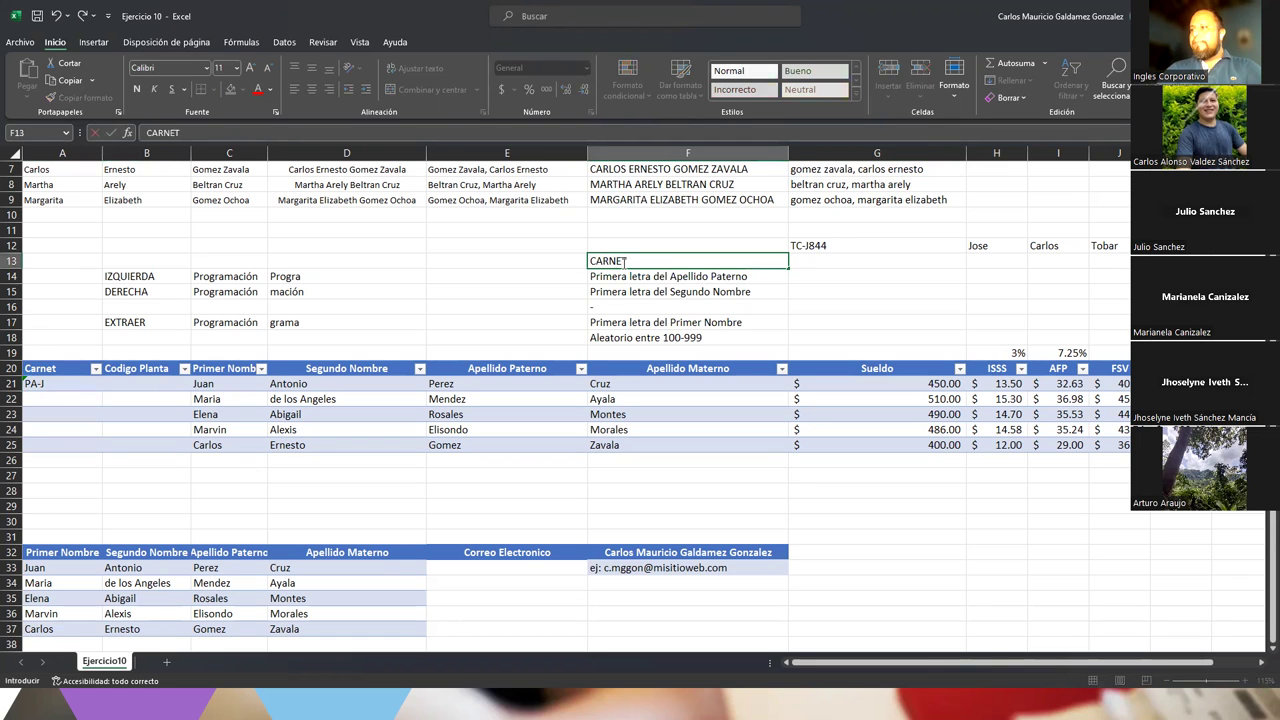
key(Return)
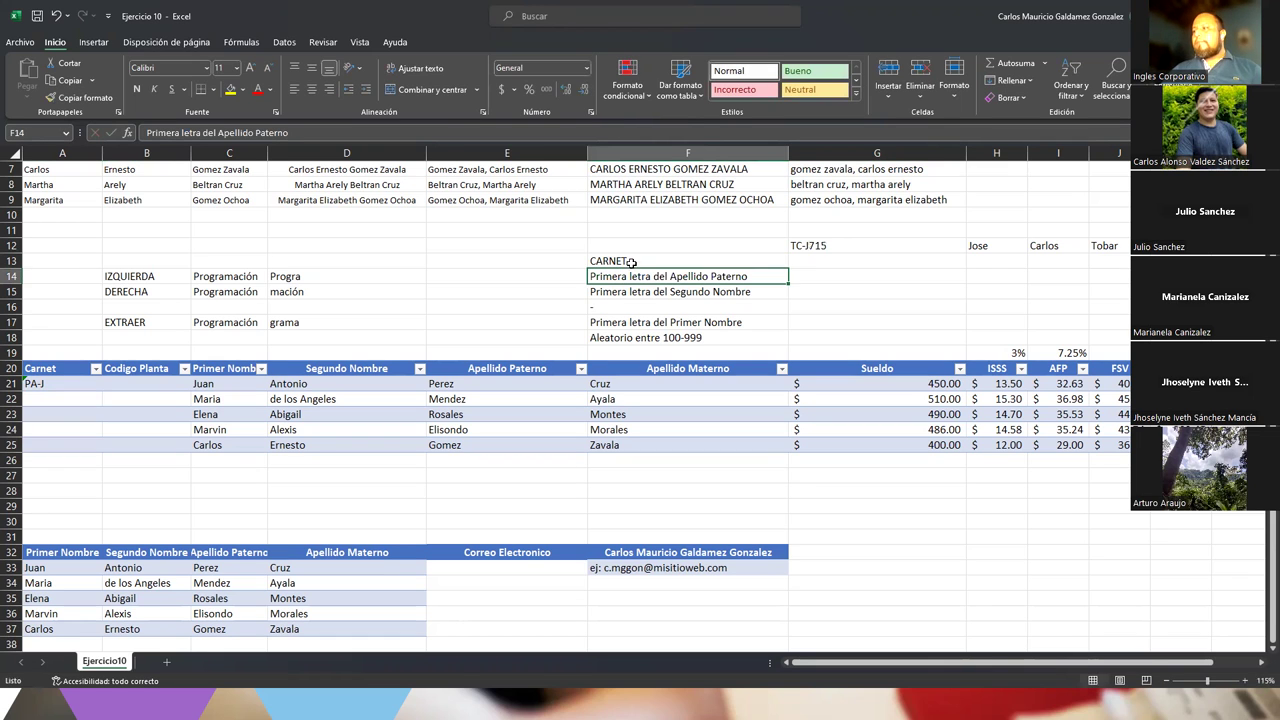
Enter the plant-code note 'Iniciar con PL01-####' in G16
click(876, 265)
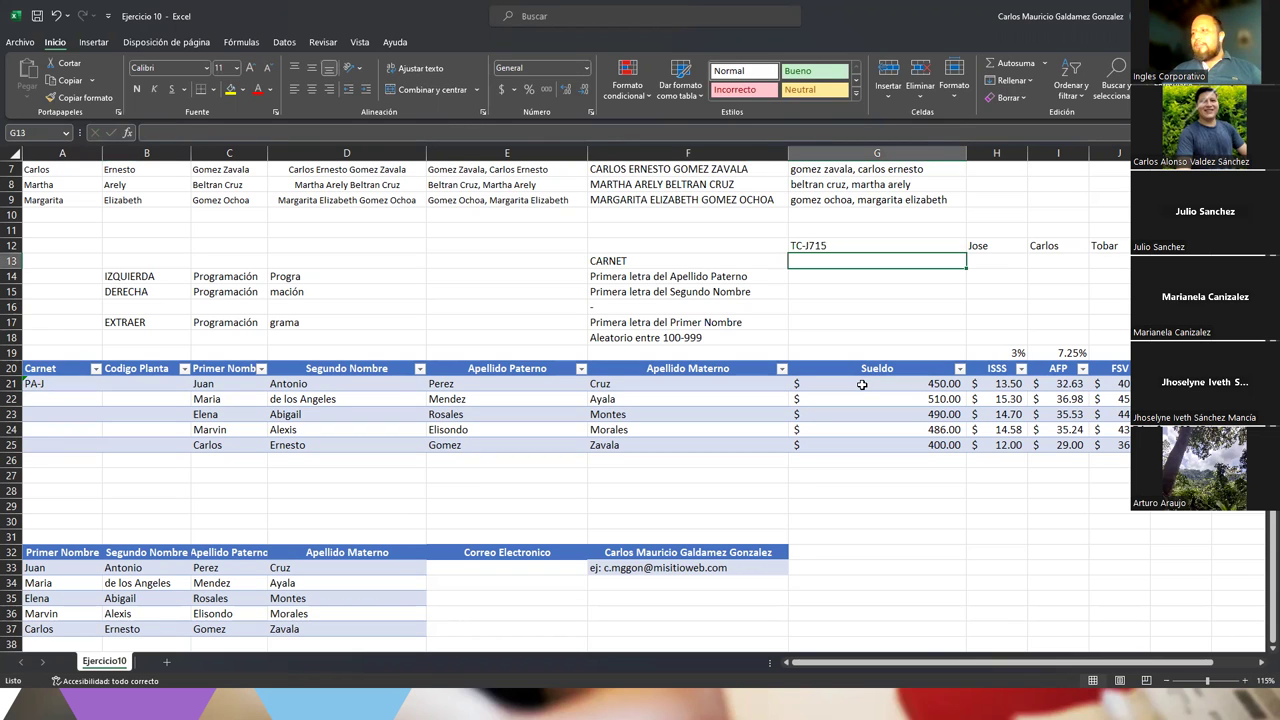
key(Down)
key(Down)
key(Down)
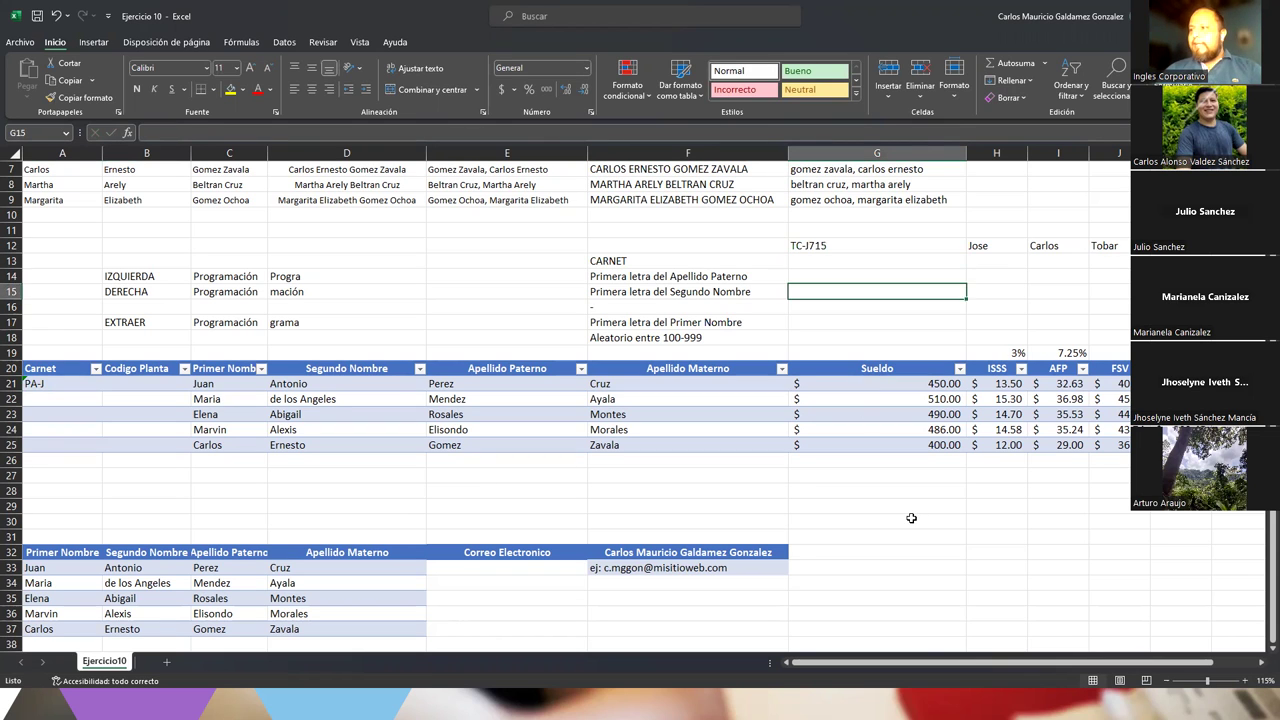
text(Iniciar c)
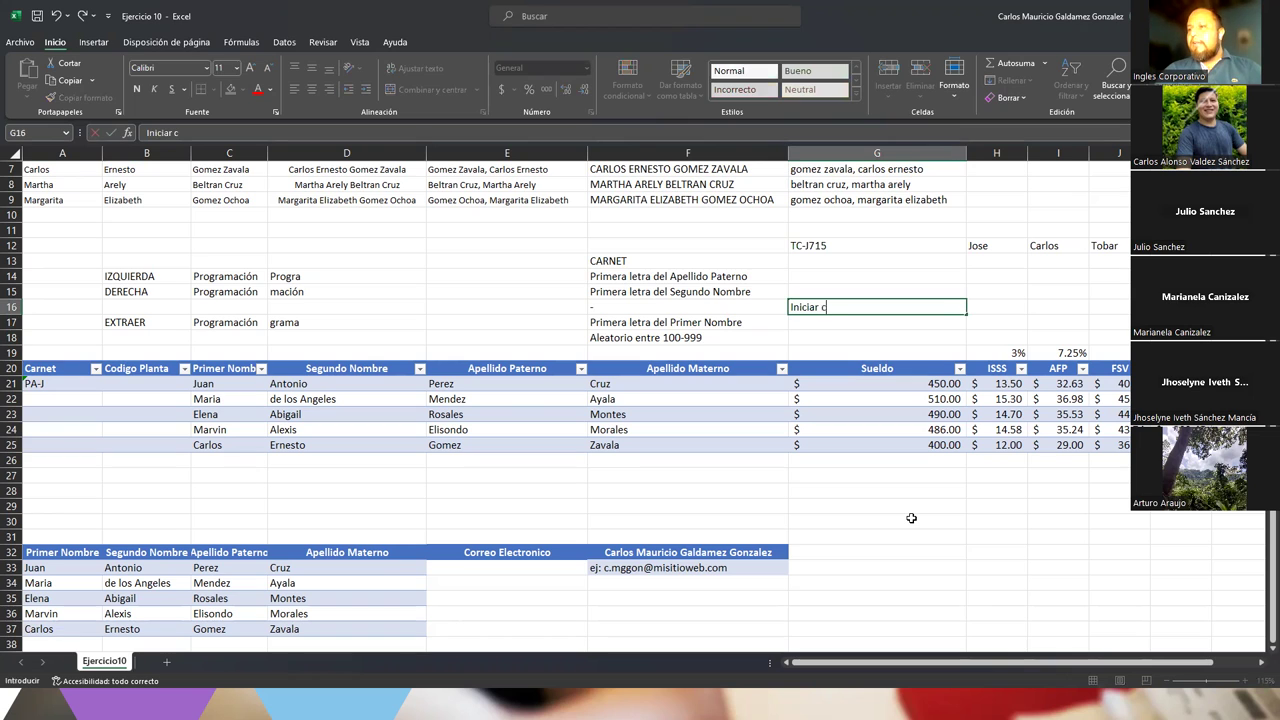
text(on PL)
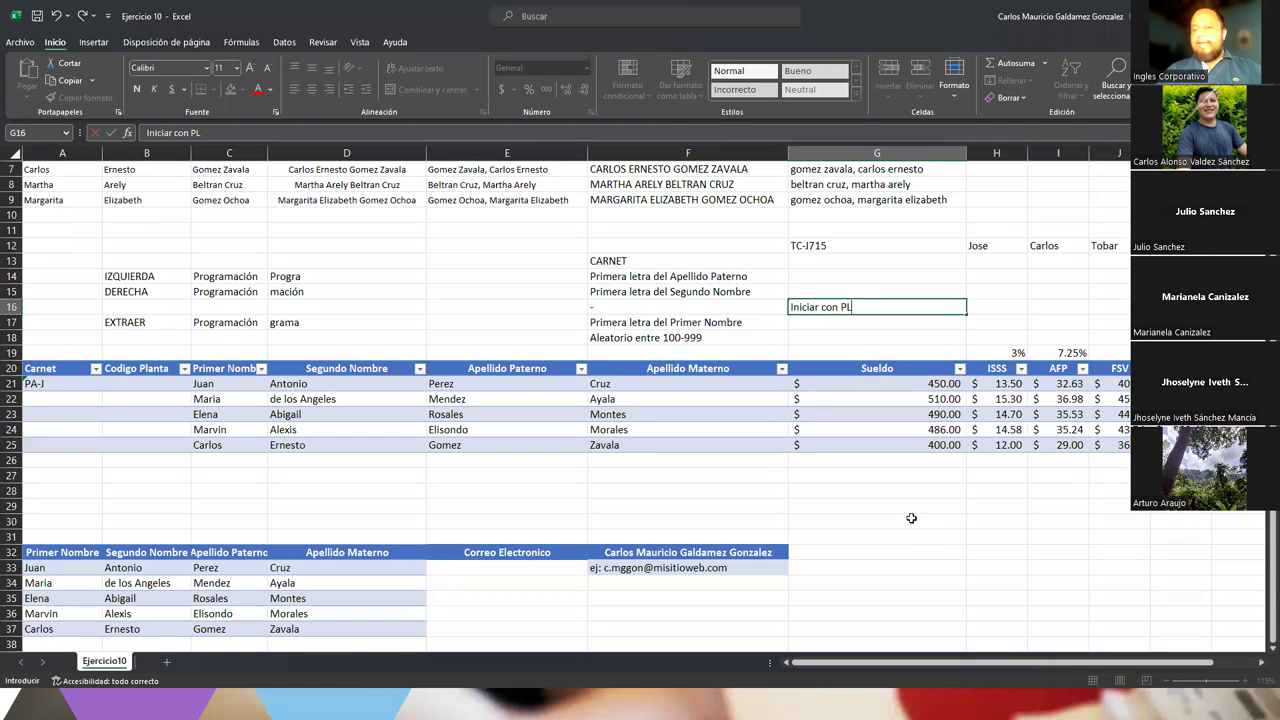
text(01-)
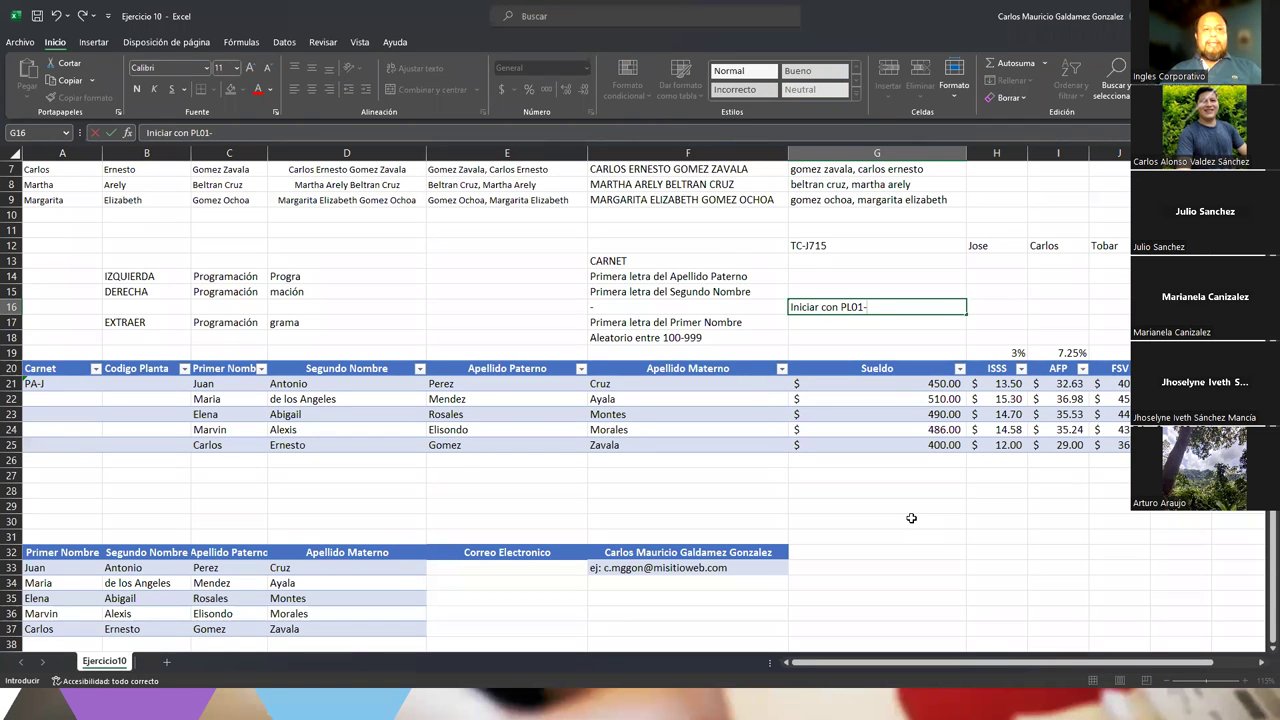
text(####)
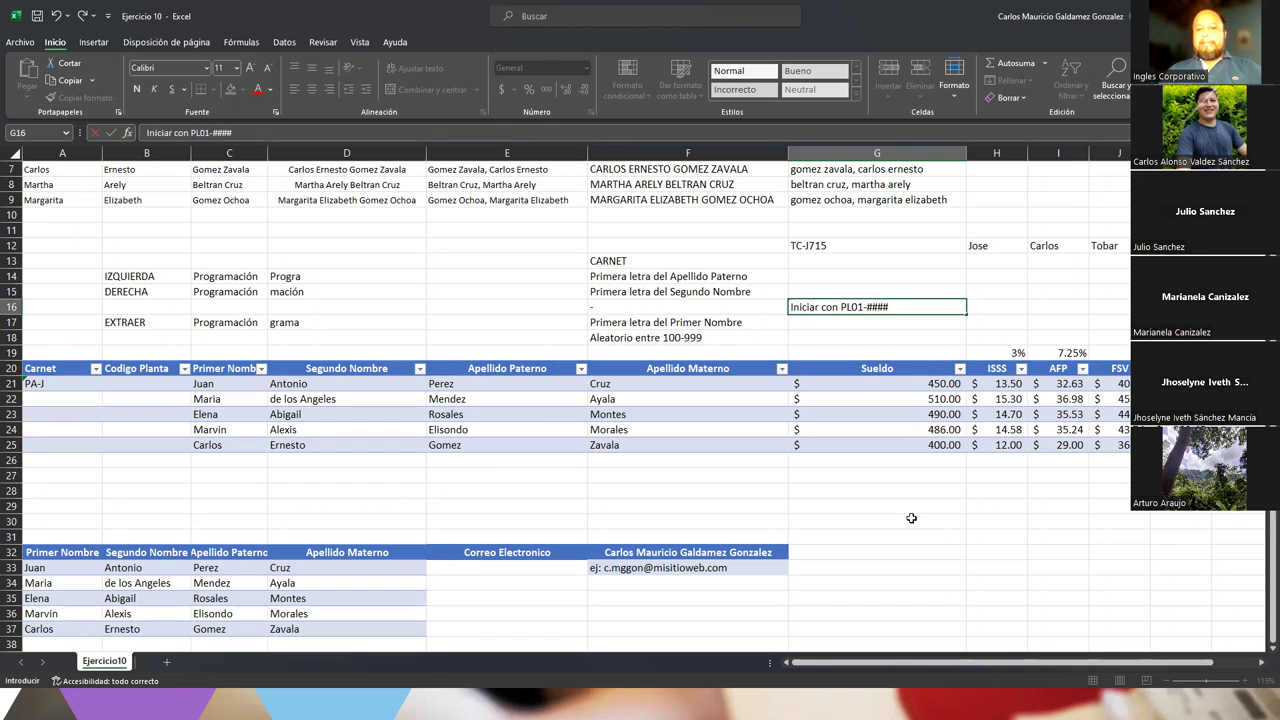
key(Return)
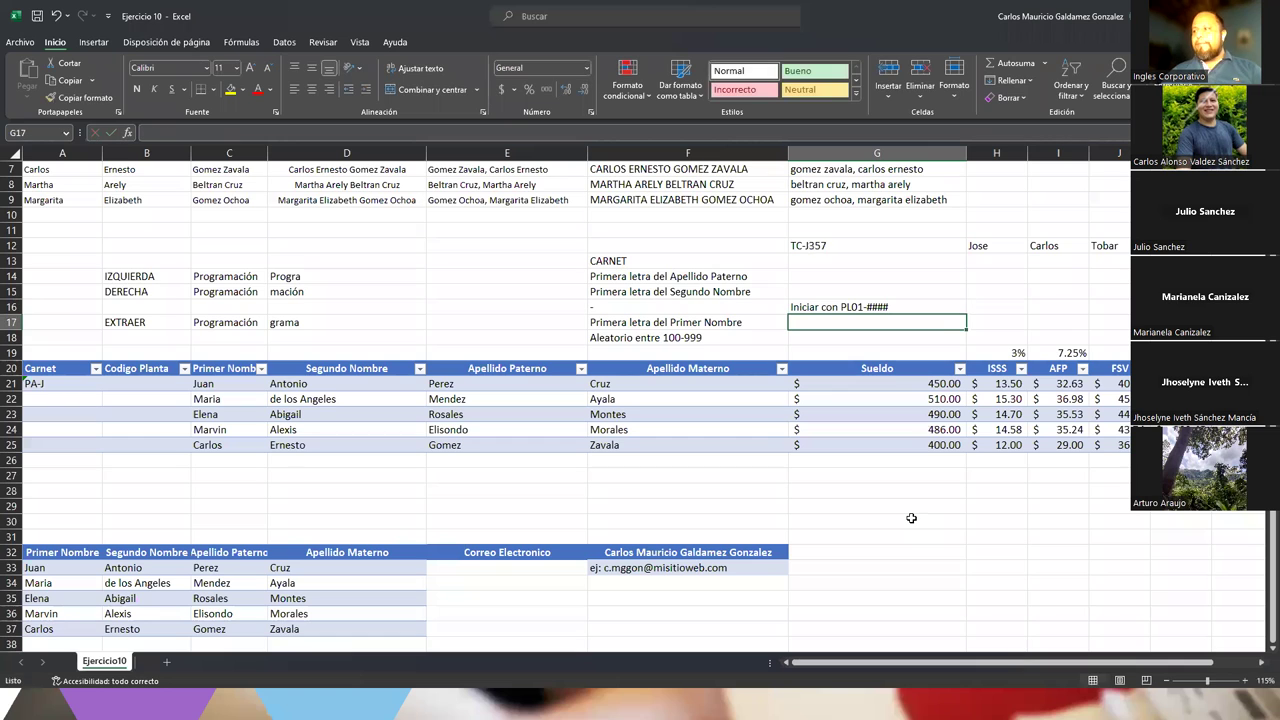
Review the G12 carnet formula's 999 argument and re-confirm it to generate a new carnet
drag(136, 386, 144, 448)
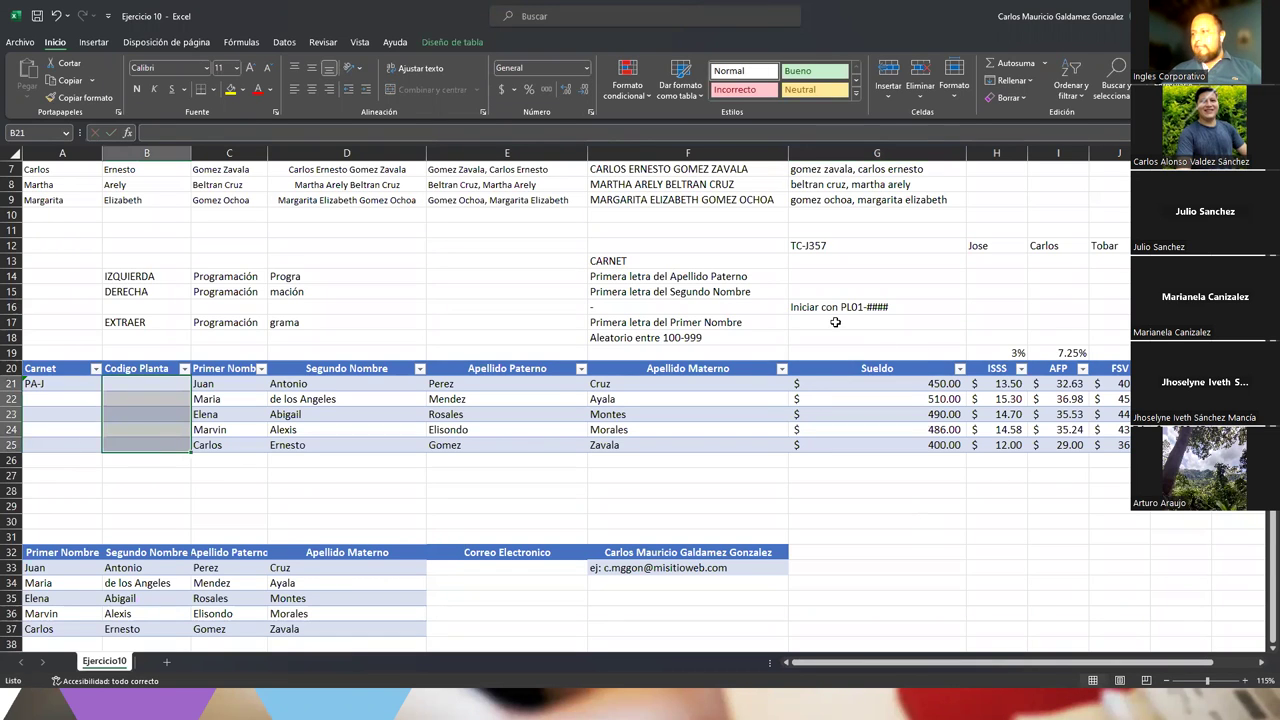
click(879, 306)
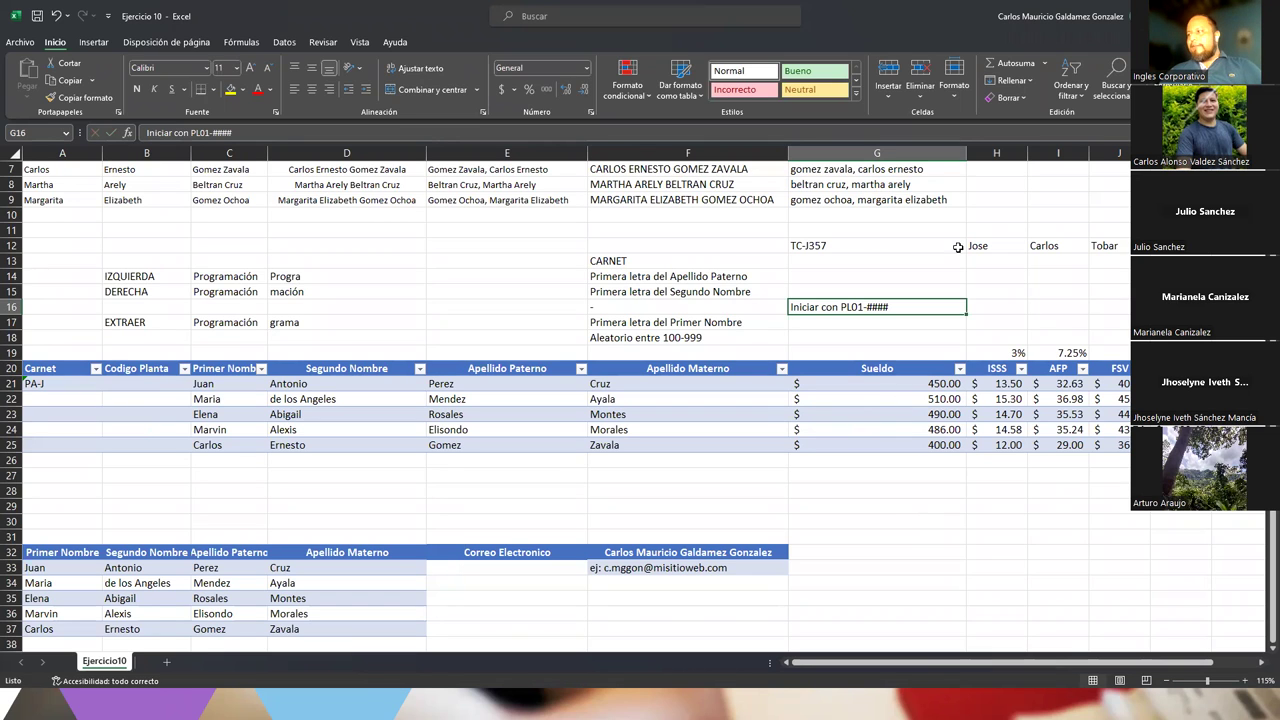
click(826, 247)
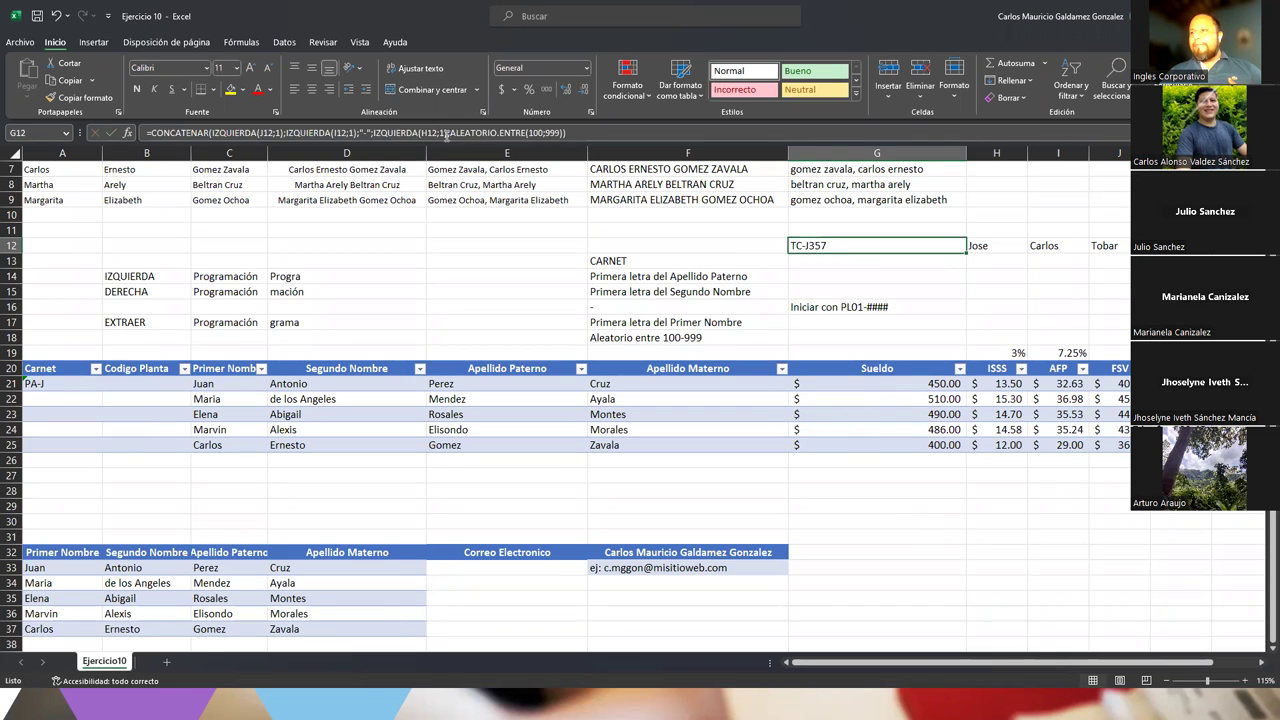
click(854, 325)
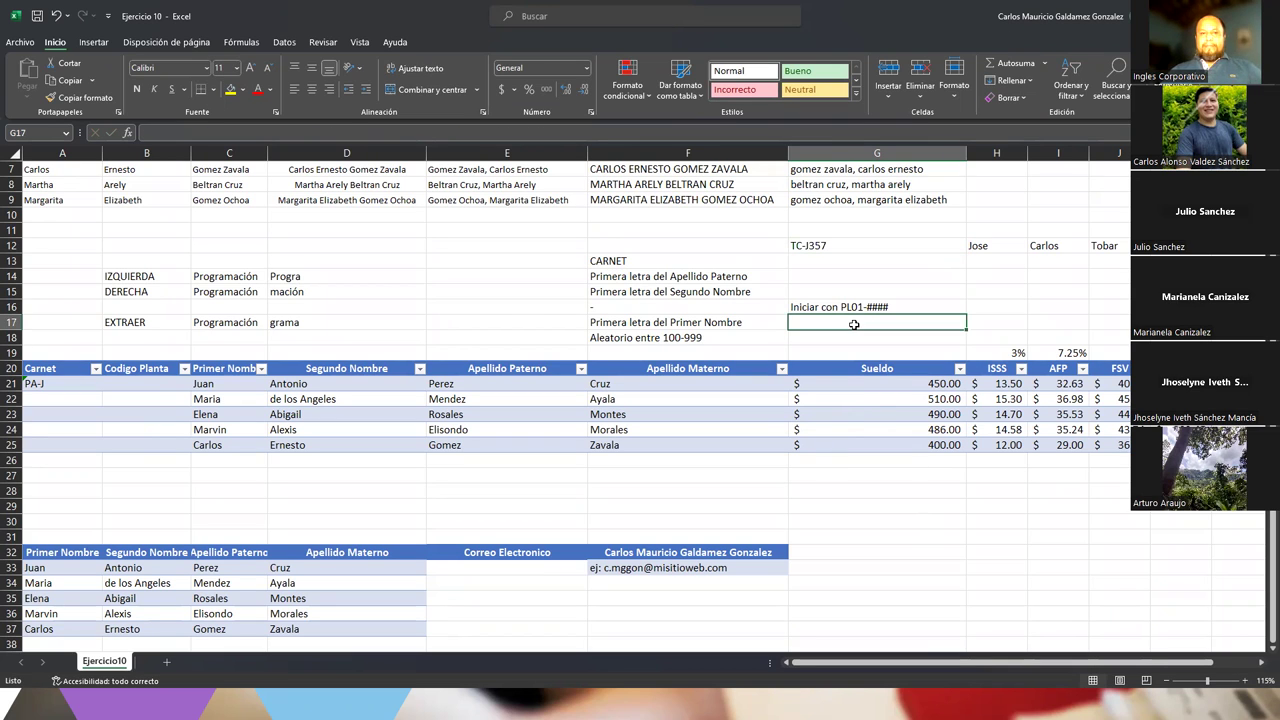
click(857, 307)
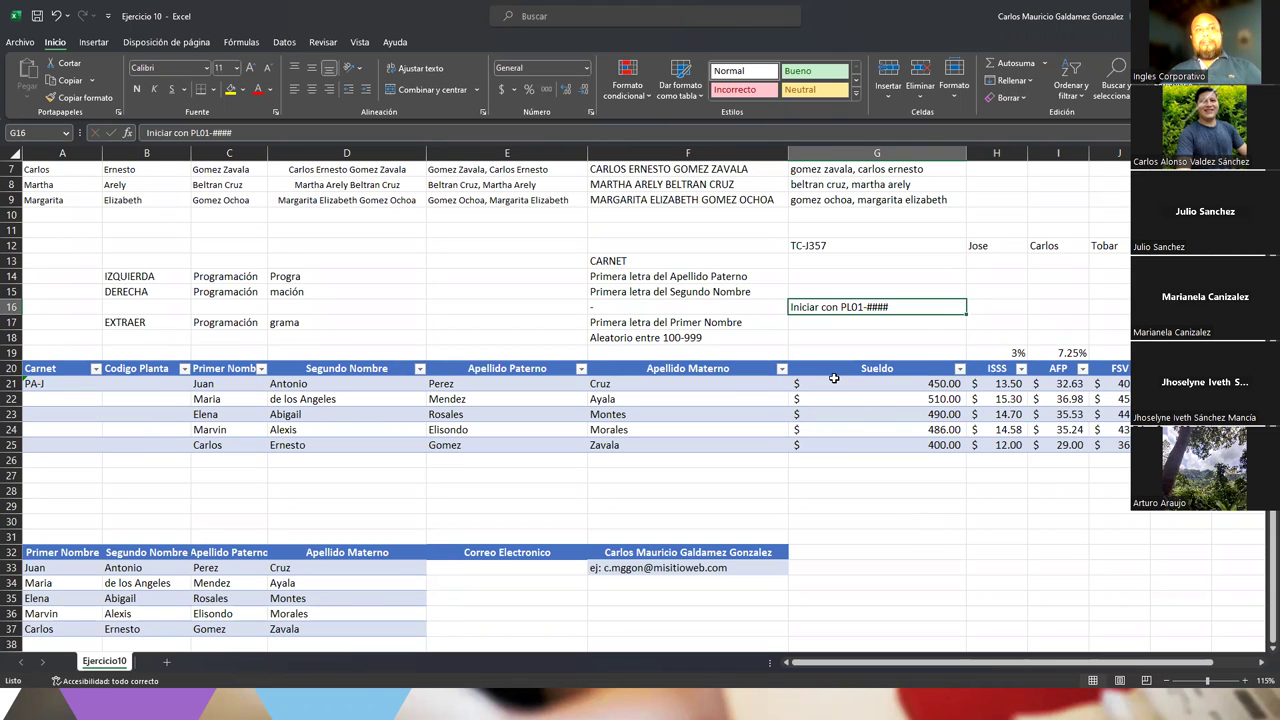
double_click(857, 245)
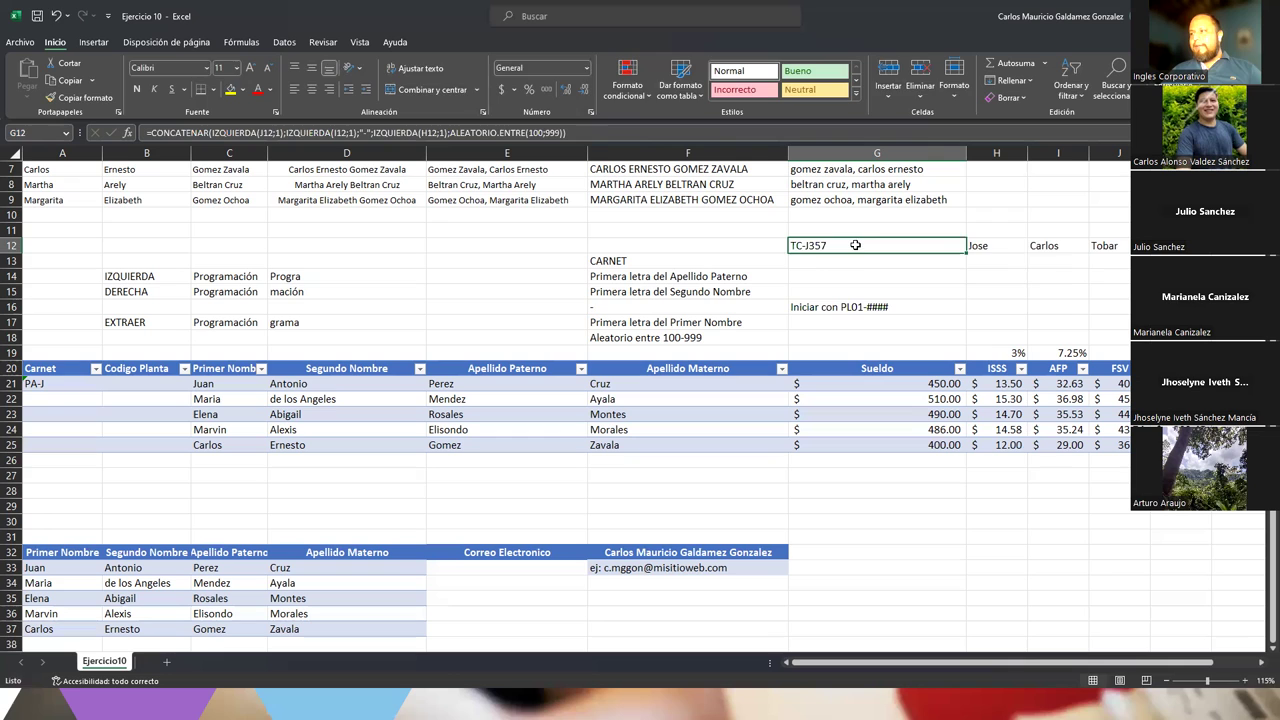
key(shift+Home)
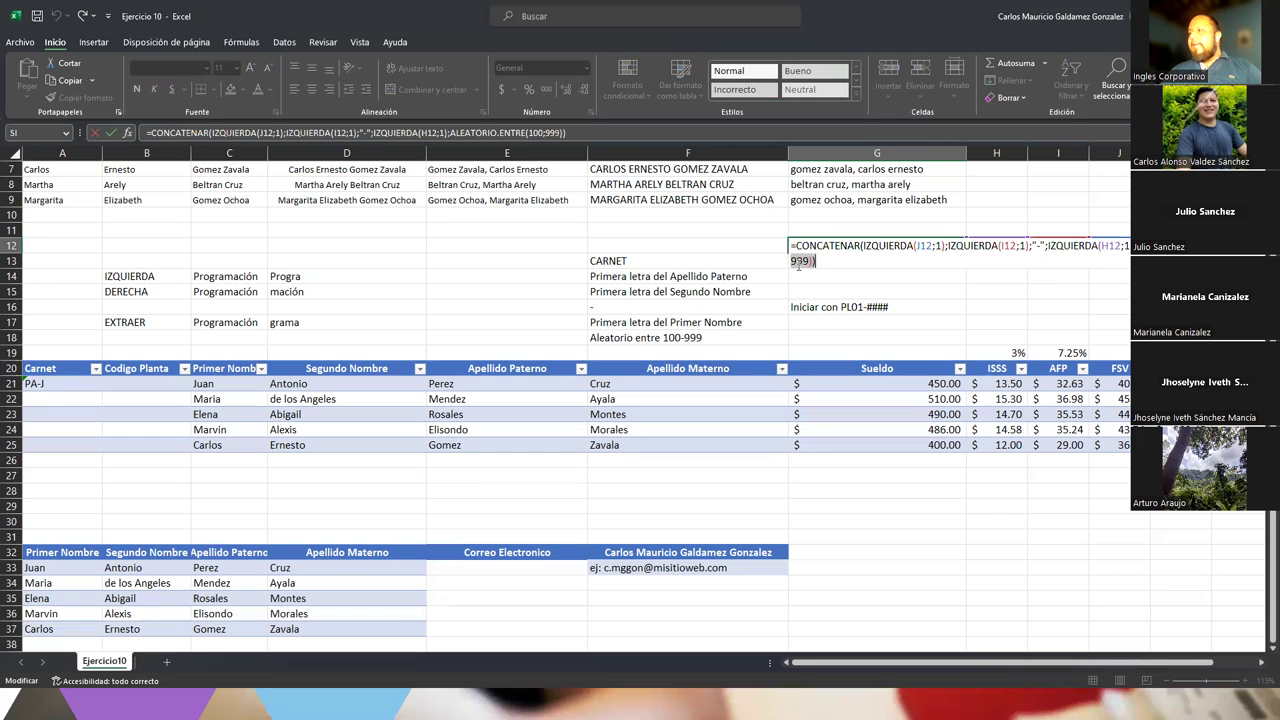
key(shift+Left)
key(shift+Left)
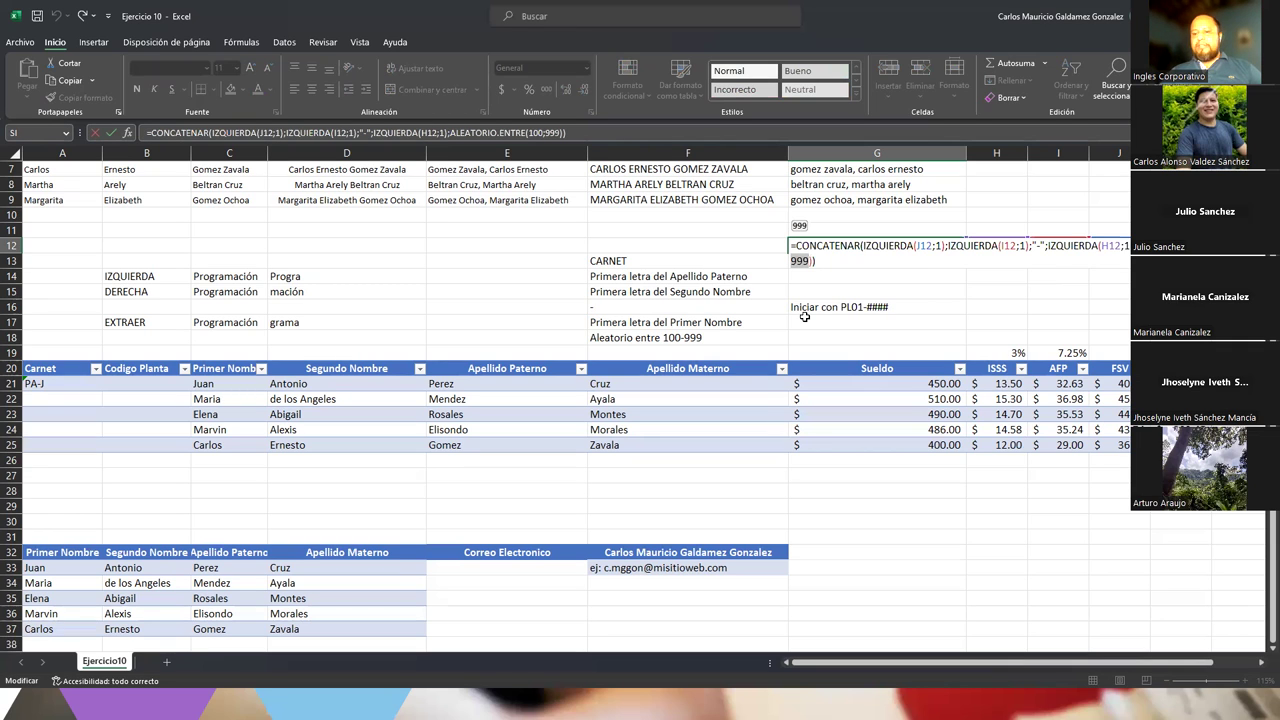
key(Return)
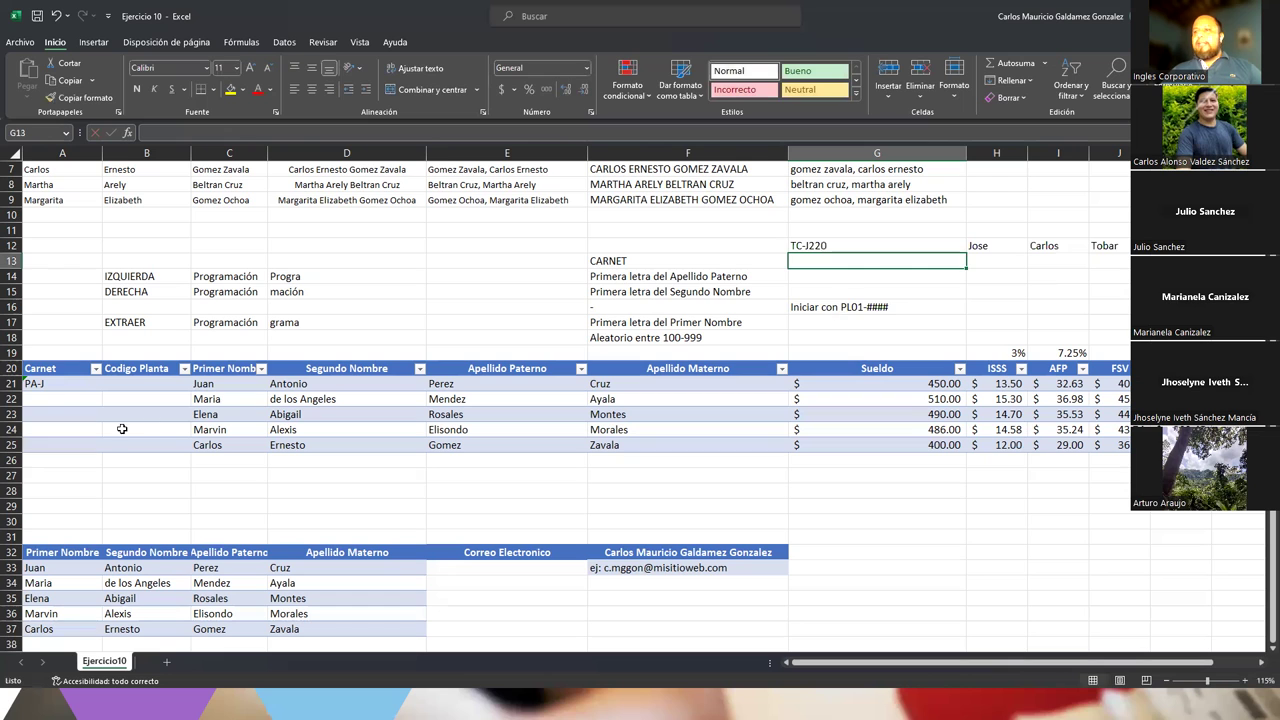
Clear A21:B25 and head the plant-code rule with CODIGO DE PLANTA in G15
drag(48, 386, 143, 448)
key(Delete)
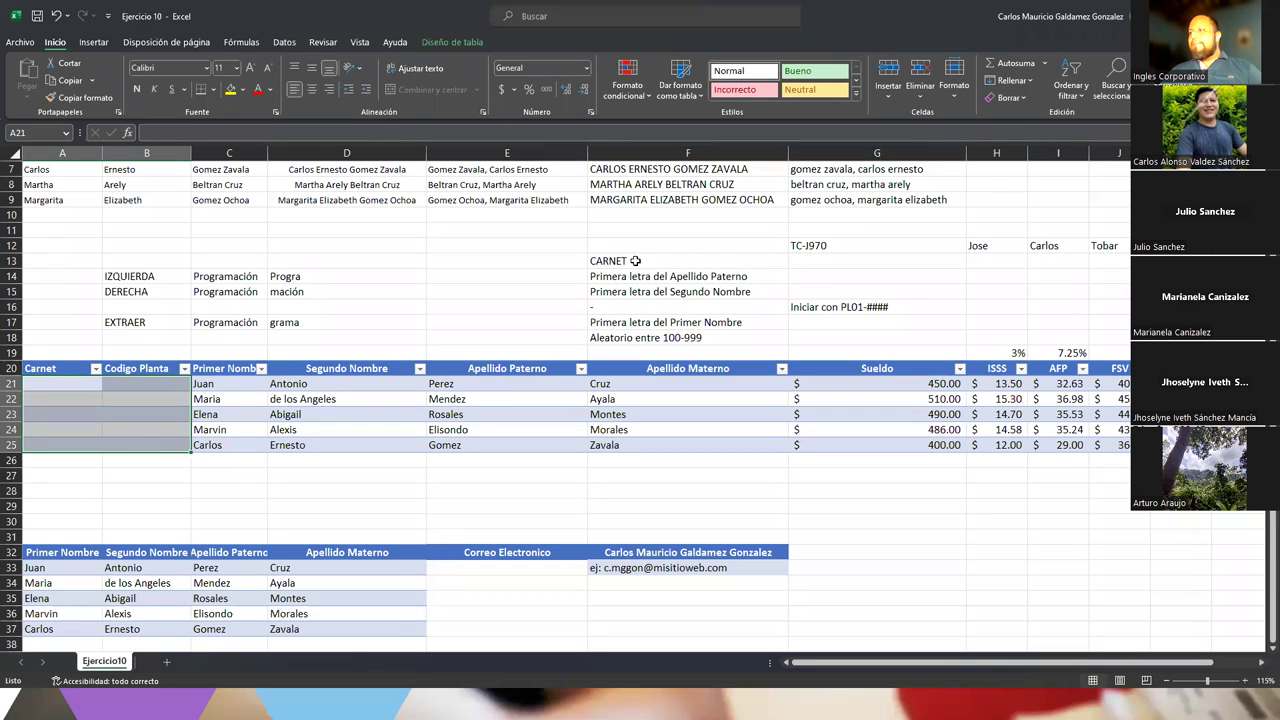
click(809, 291)
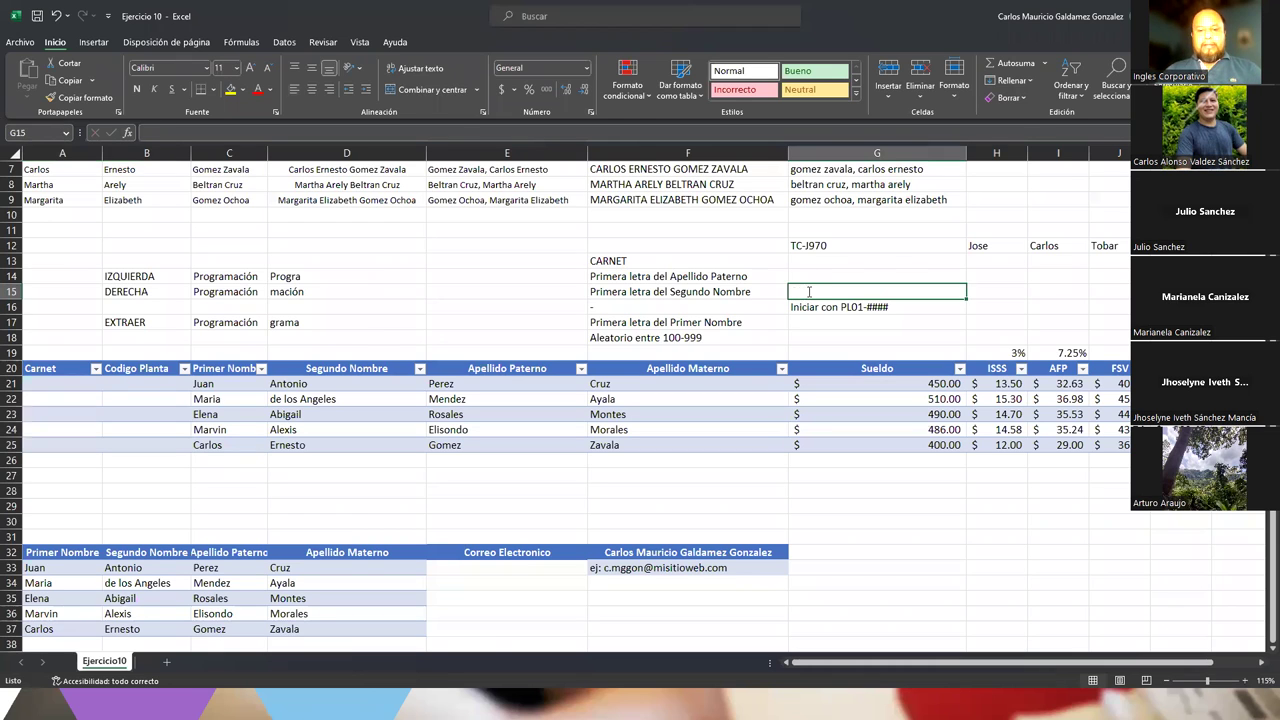
text(CODIGO DE PLANTA)
key(Return)
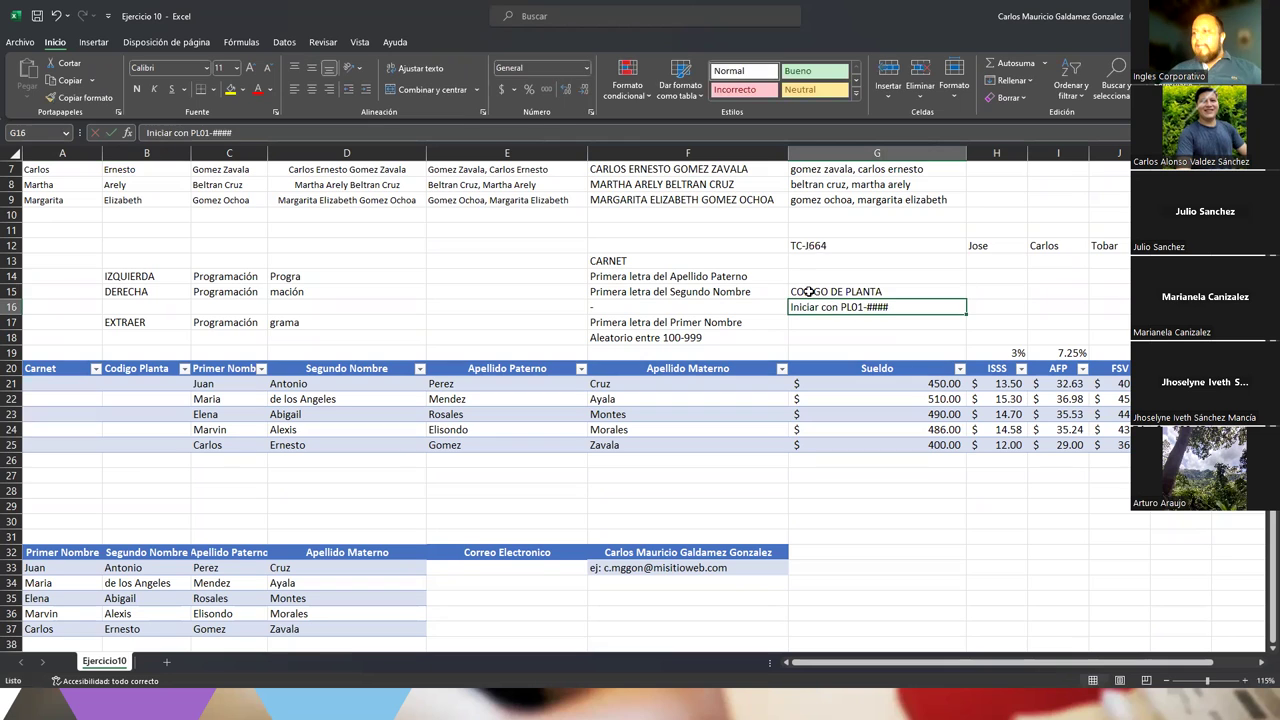
scroll(474, 423, down, 5)
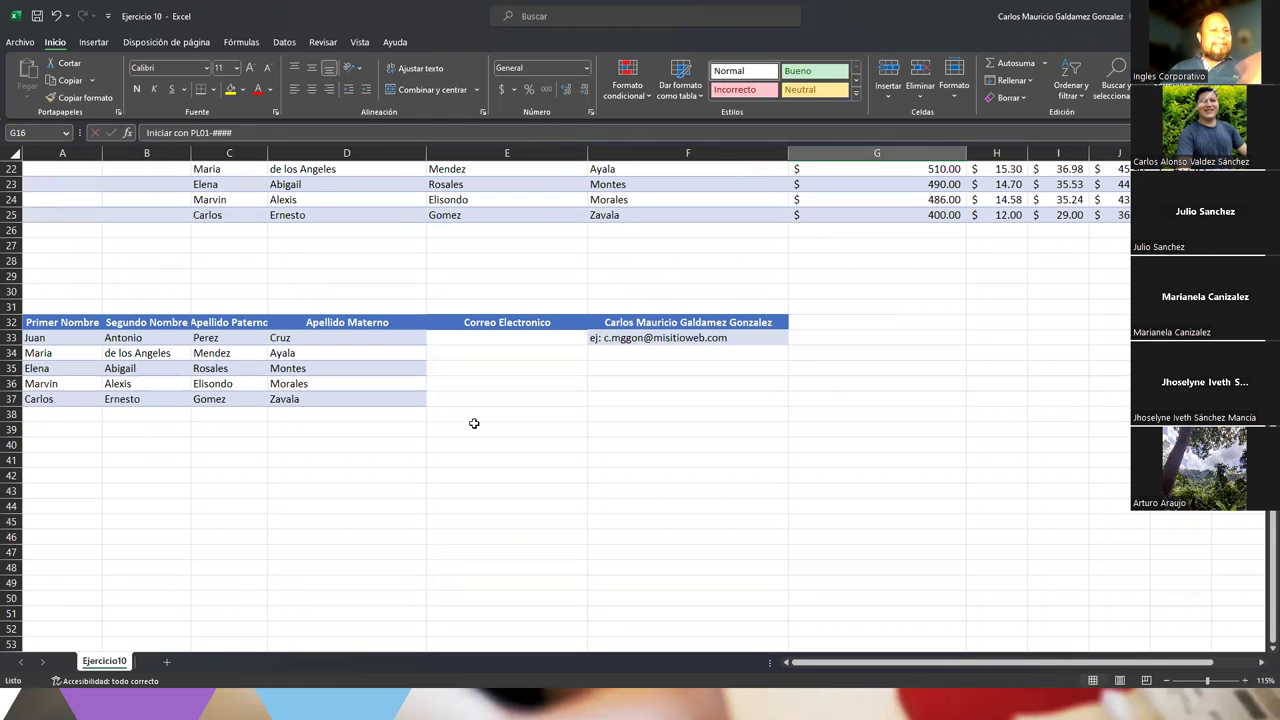
Check the sample address in F33, then select the Correo Electronico cells E33:E37 and F34
click(610, 342)
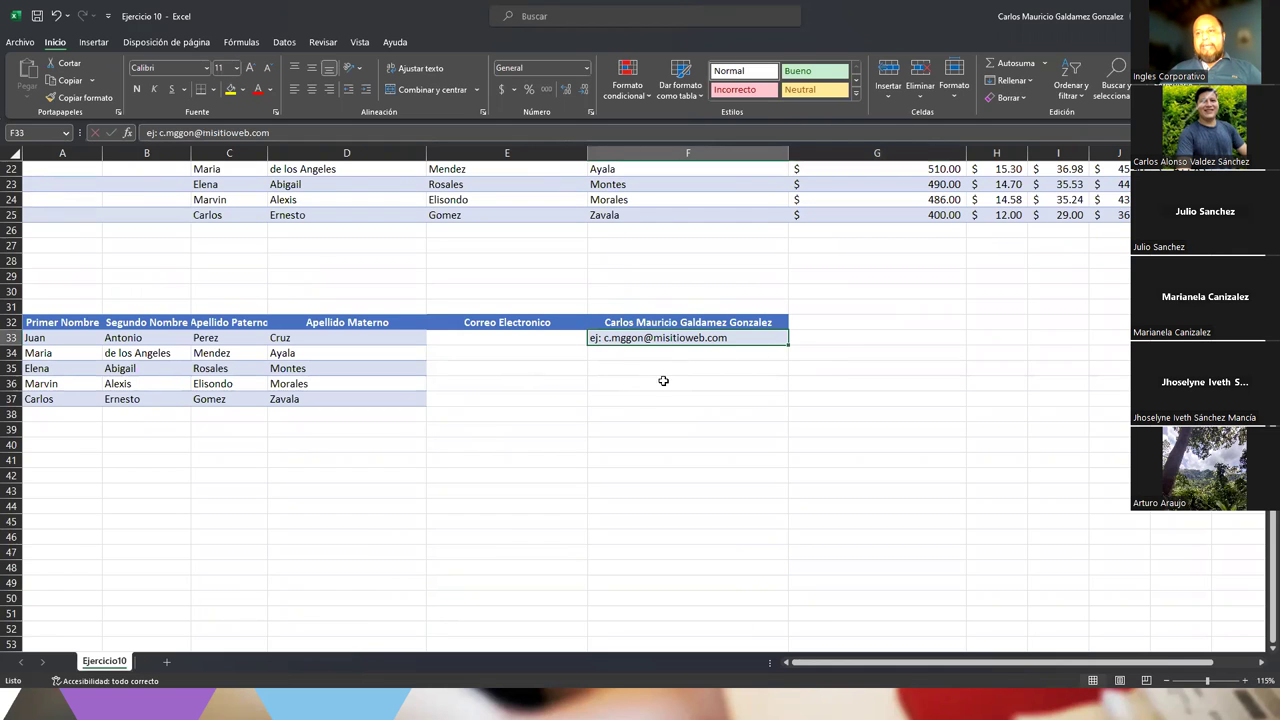
click(488, 342)
drag(488, 375, 483, 403)
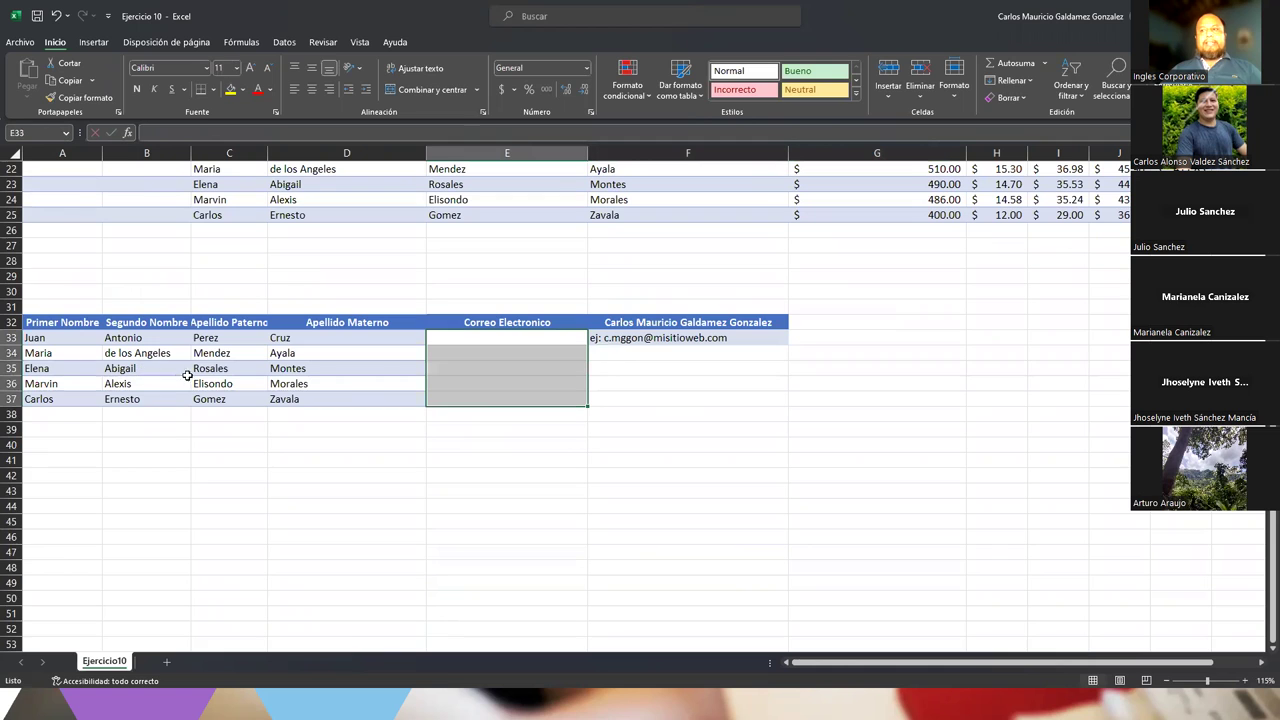
click(604, 348)
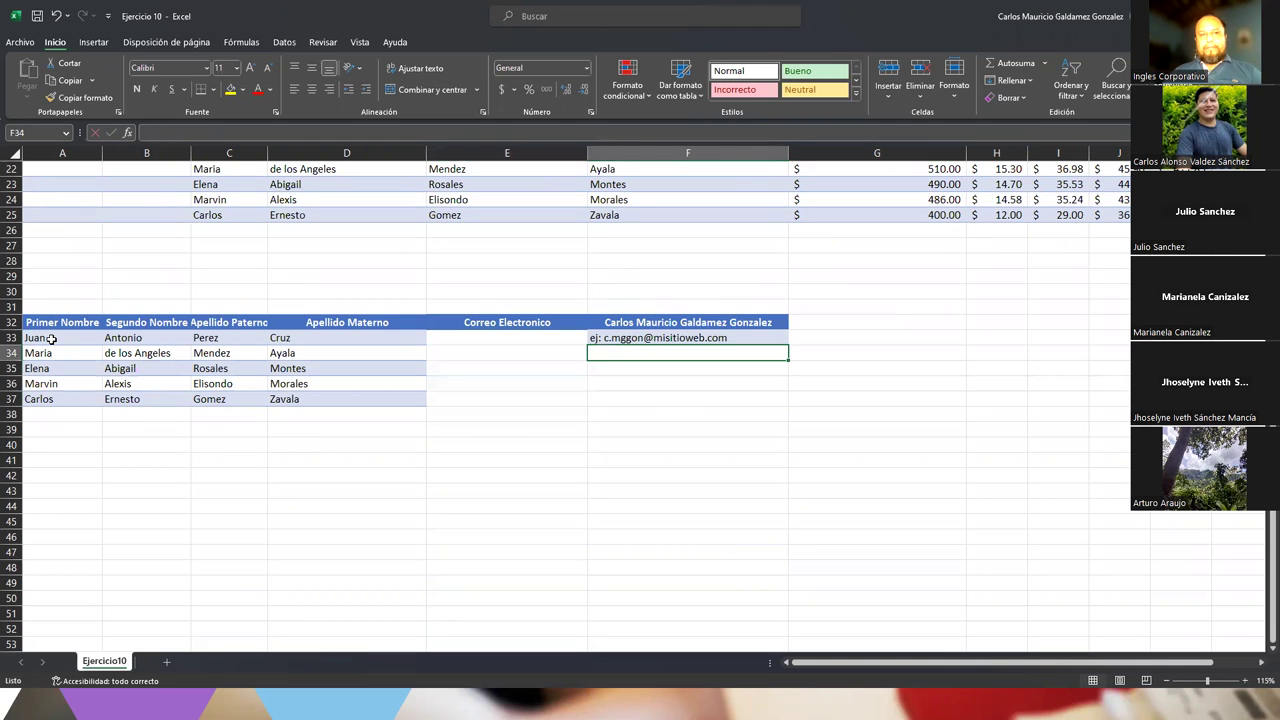
Leave F34 empty, enter 'Letra Primer nombre' in F35 and a '.' separator in F36
double_click(606, 338)
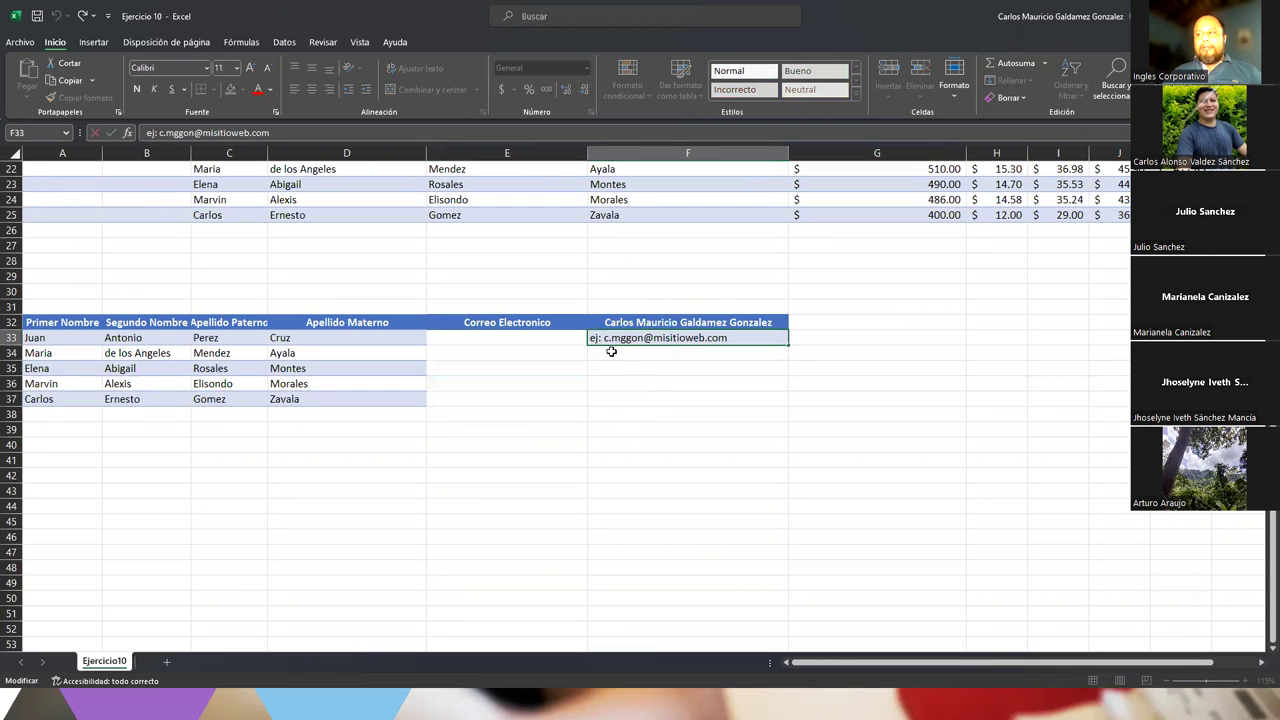
click(611, 350)
text(Prueb)
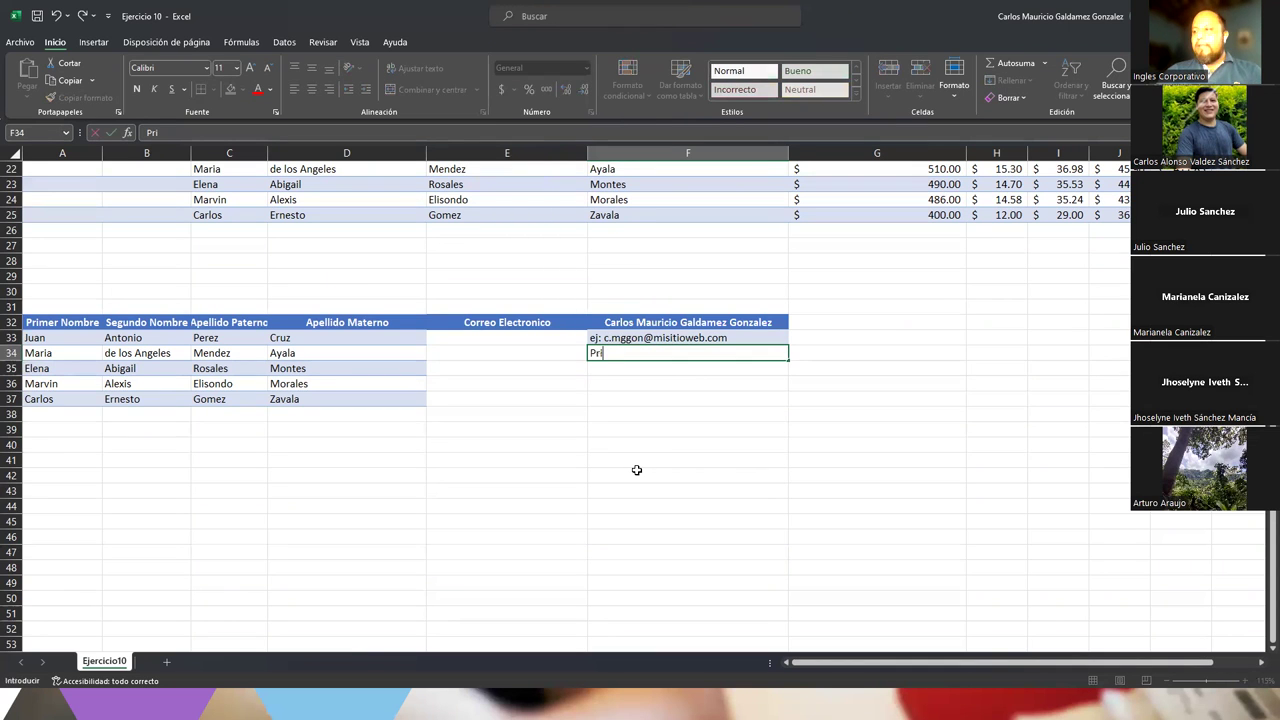
key(BackSpace)
key(BackSpace)
key(BackSpace)
key(BackSpace)
key(BackSpace)
key(Return)
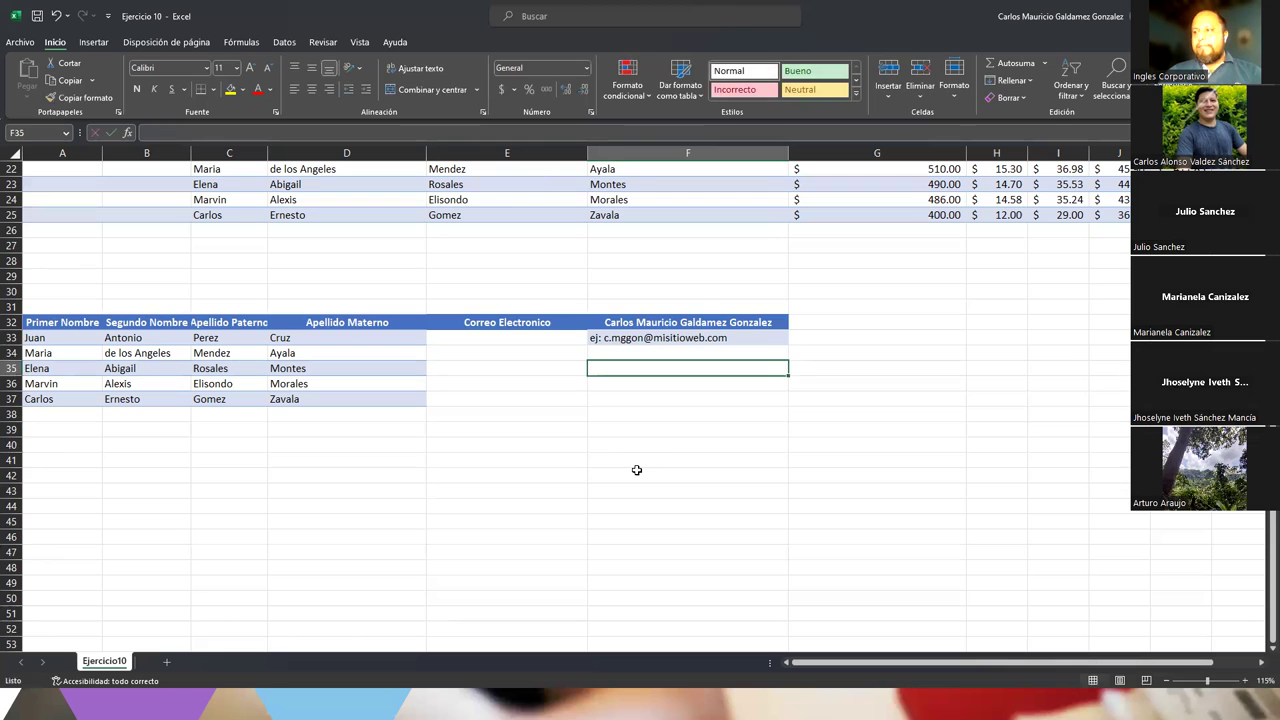
text(Letra)
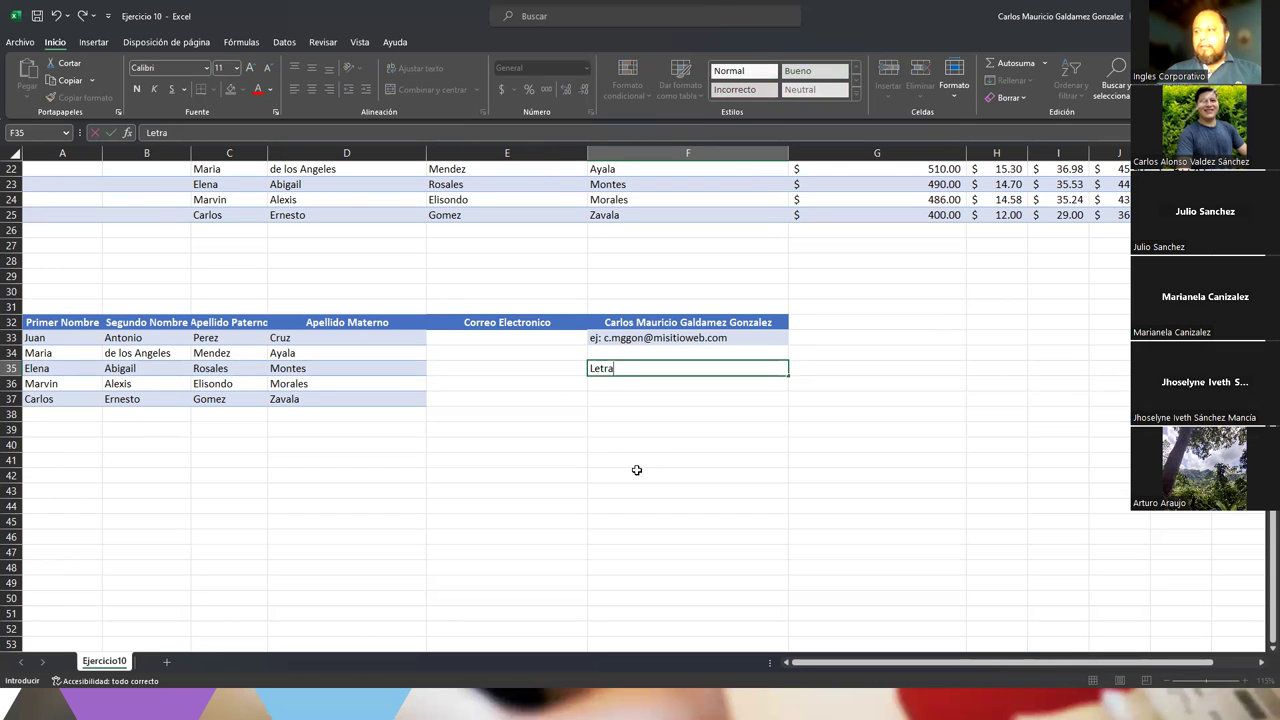
text( Primer nombre)
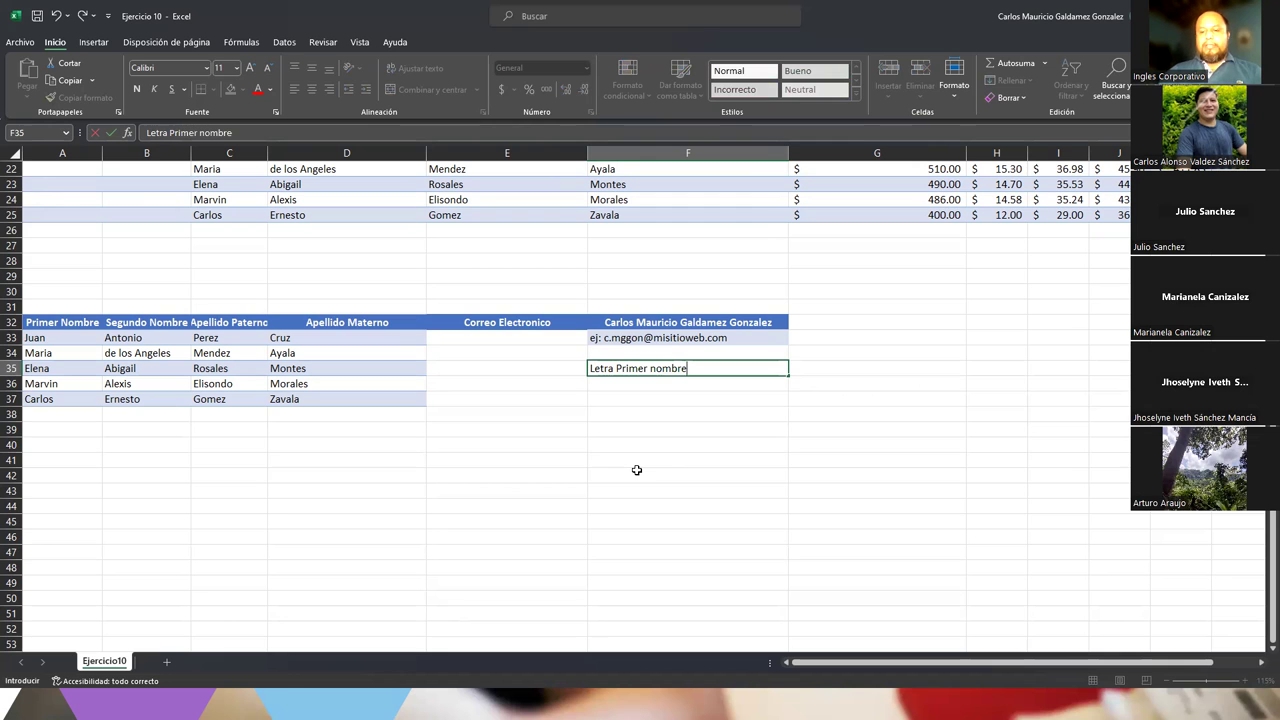
key(Return)
text(.)
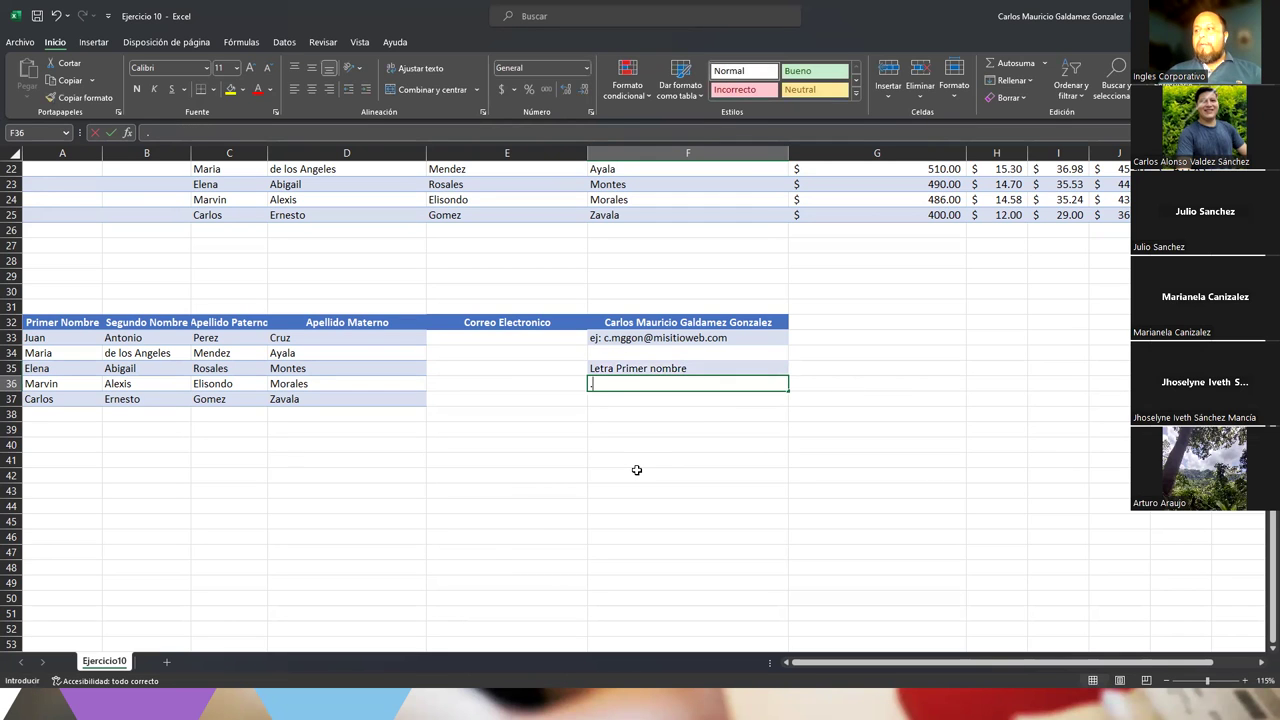
key(Return)
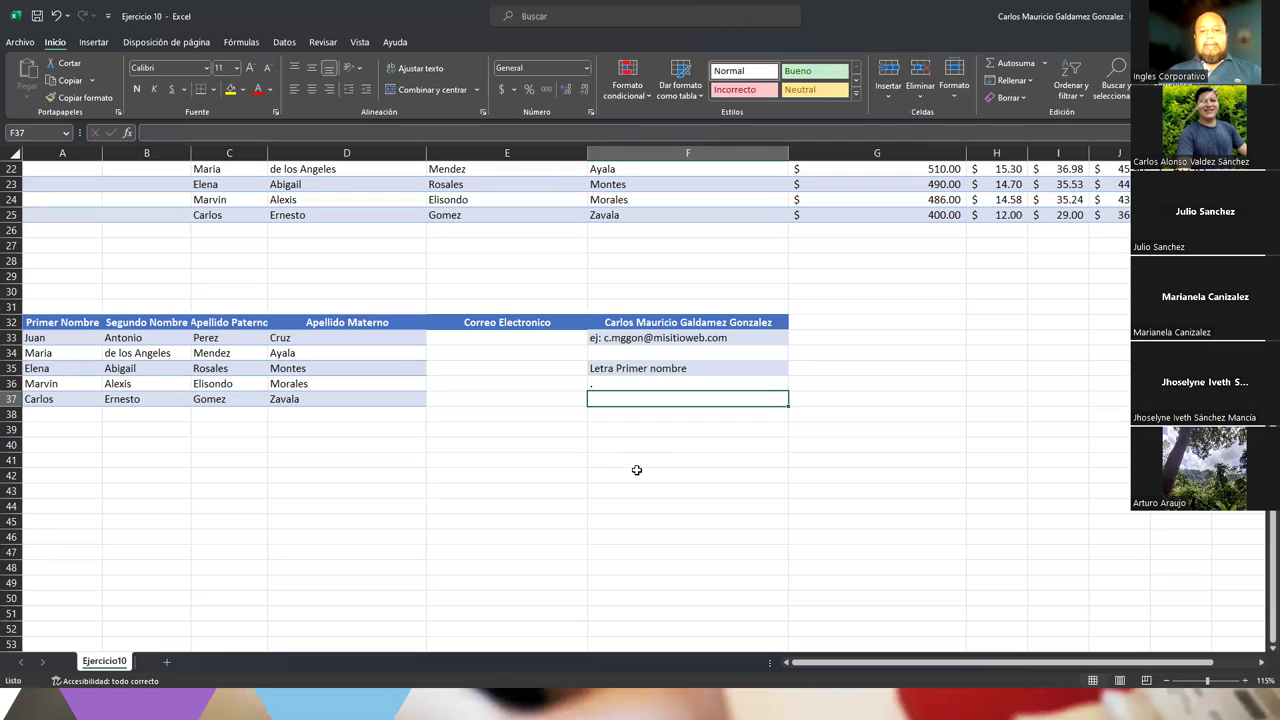
Add 'primer letra del segundo nombre' in F37 and revise the first-name note in F35
text(primer letr)
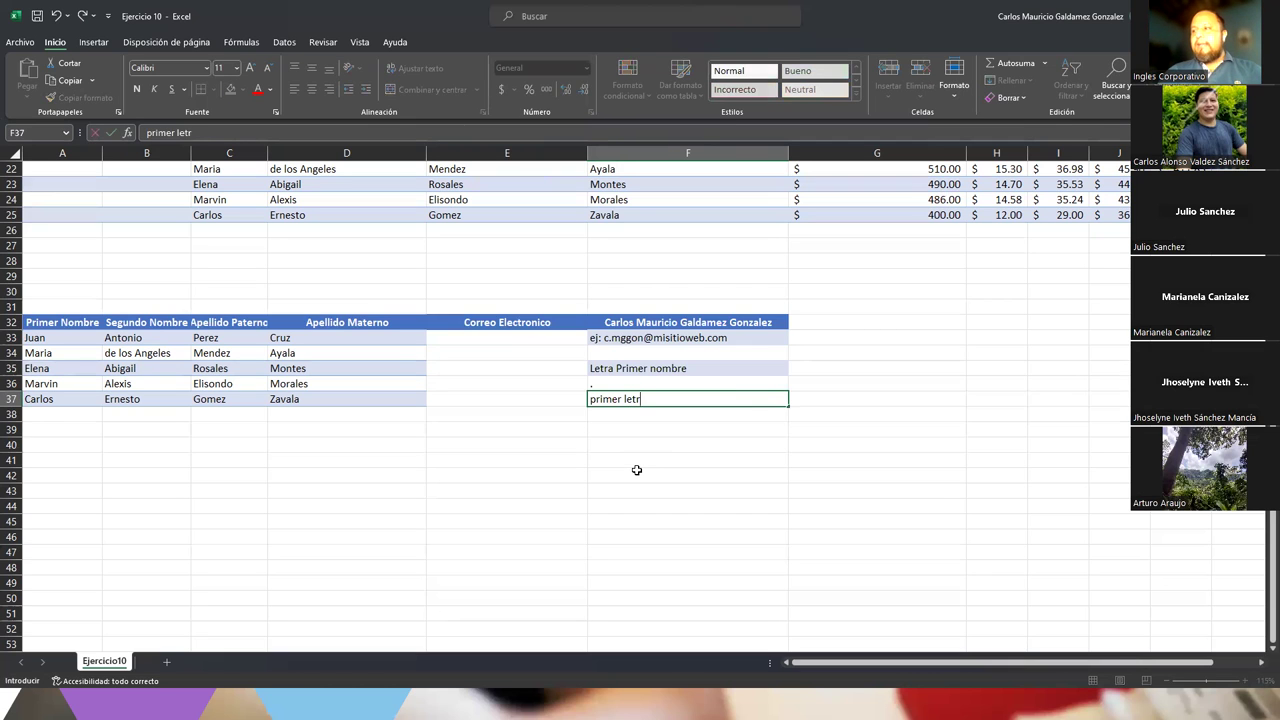
text(a del segundo nombnre)
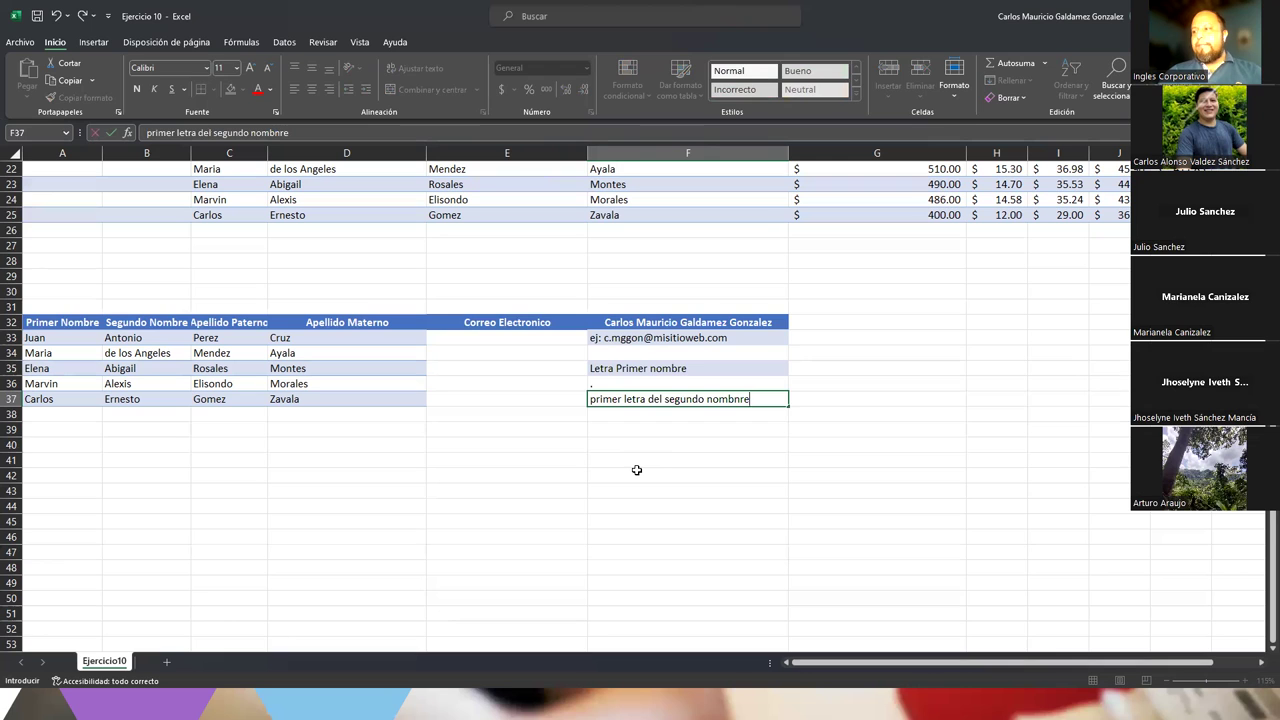
key(BackSpace)
key(BackSpace)
text(re)
key(Return)
key(Up)
key(Up)
key(Up)
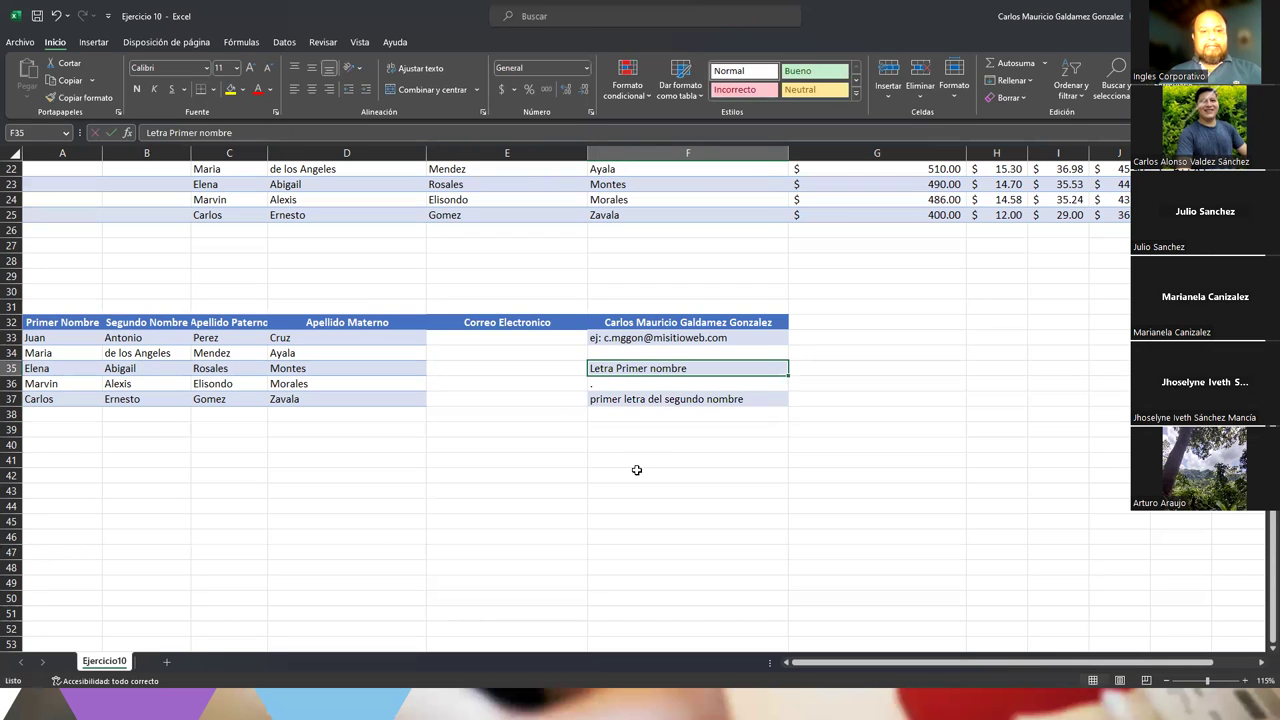
key(F2)
text(Primer)
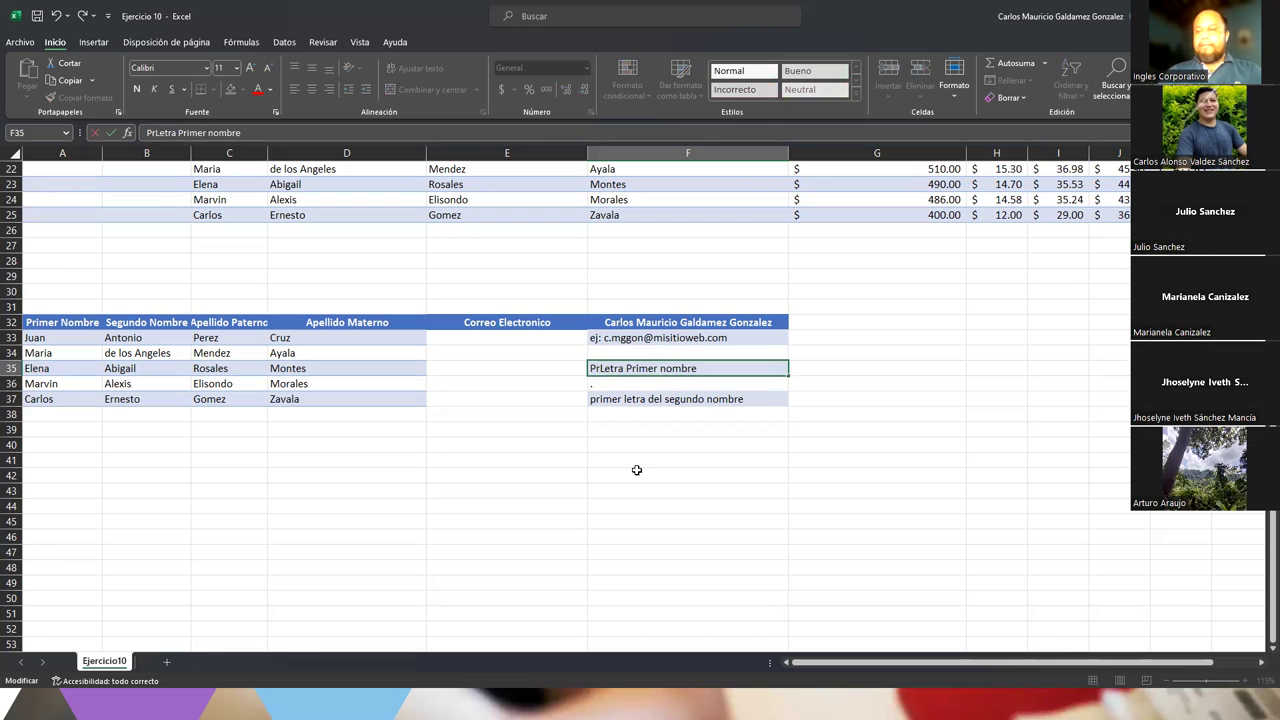
key(Return)
Enter 'la primera letra del primer apellido' and 'y del segundo apellido las primeras 3 letras' in F38:F39
key(Down)
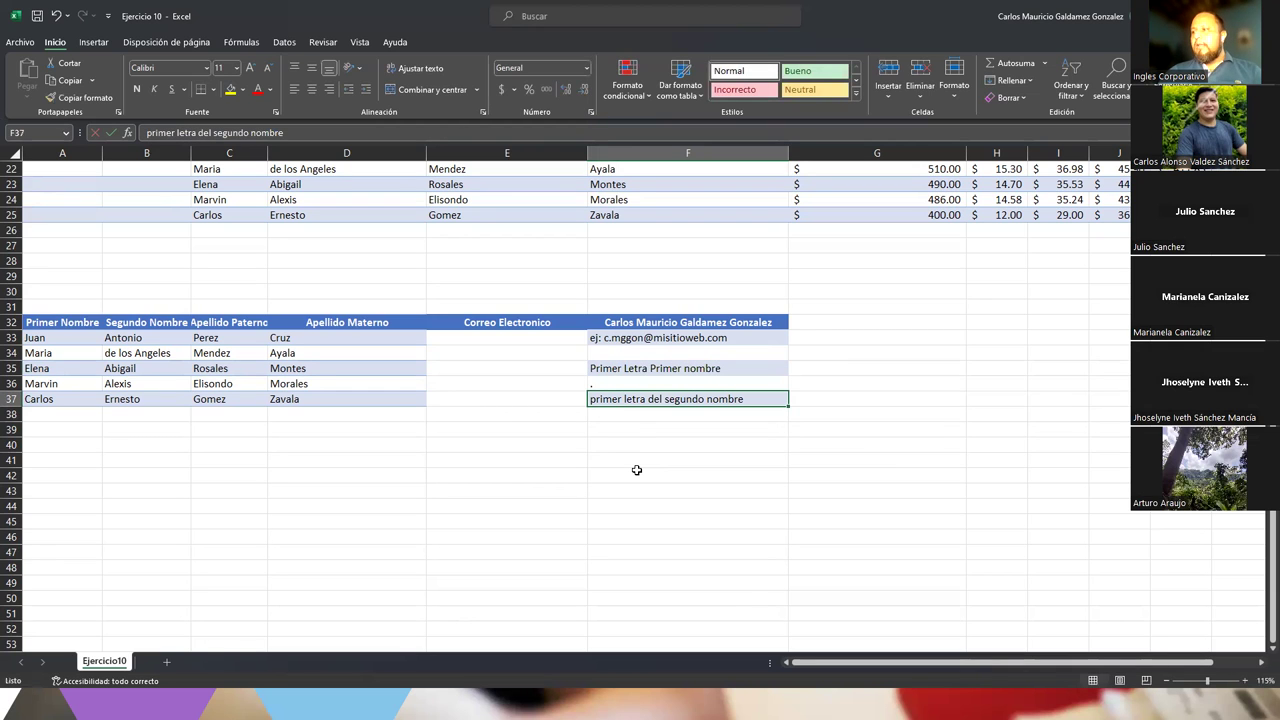
key(Down)
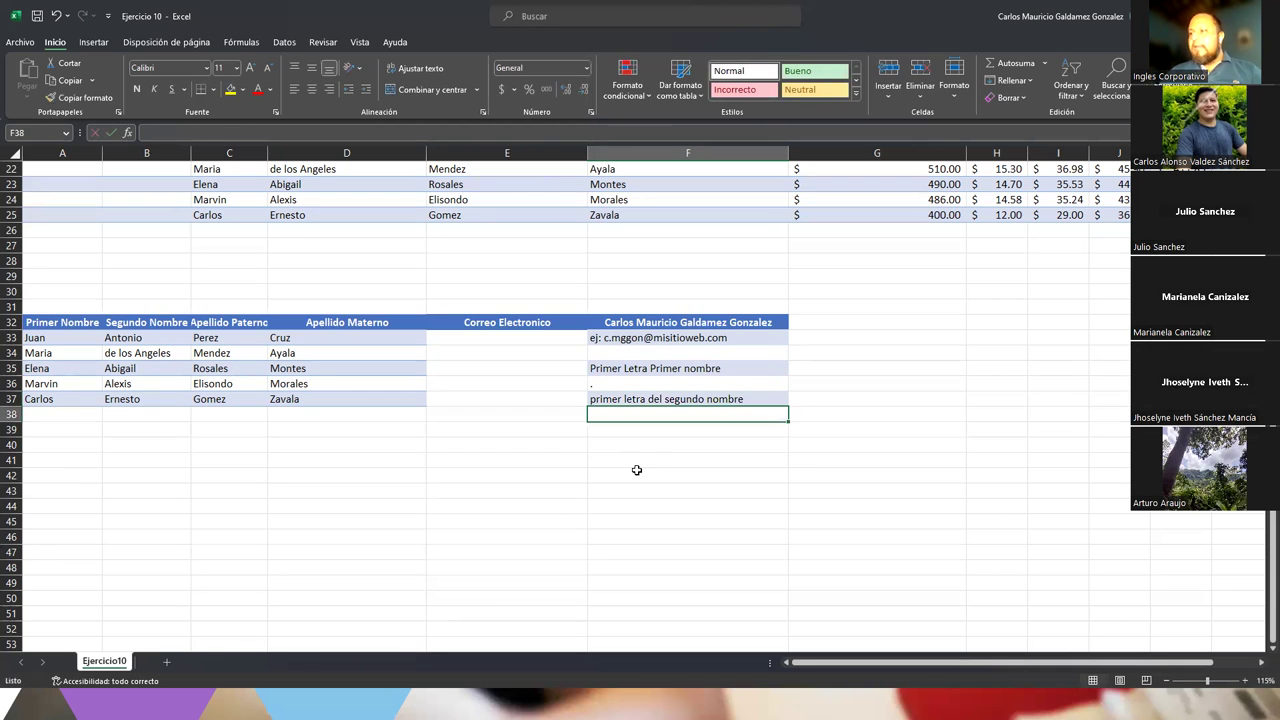
text(la pr)
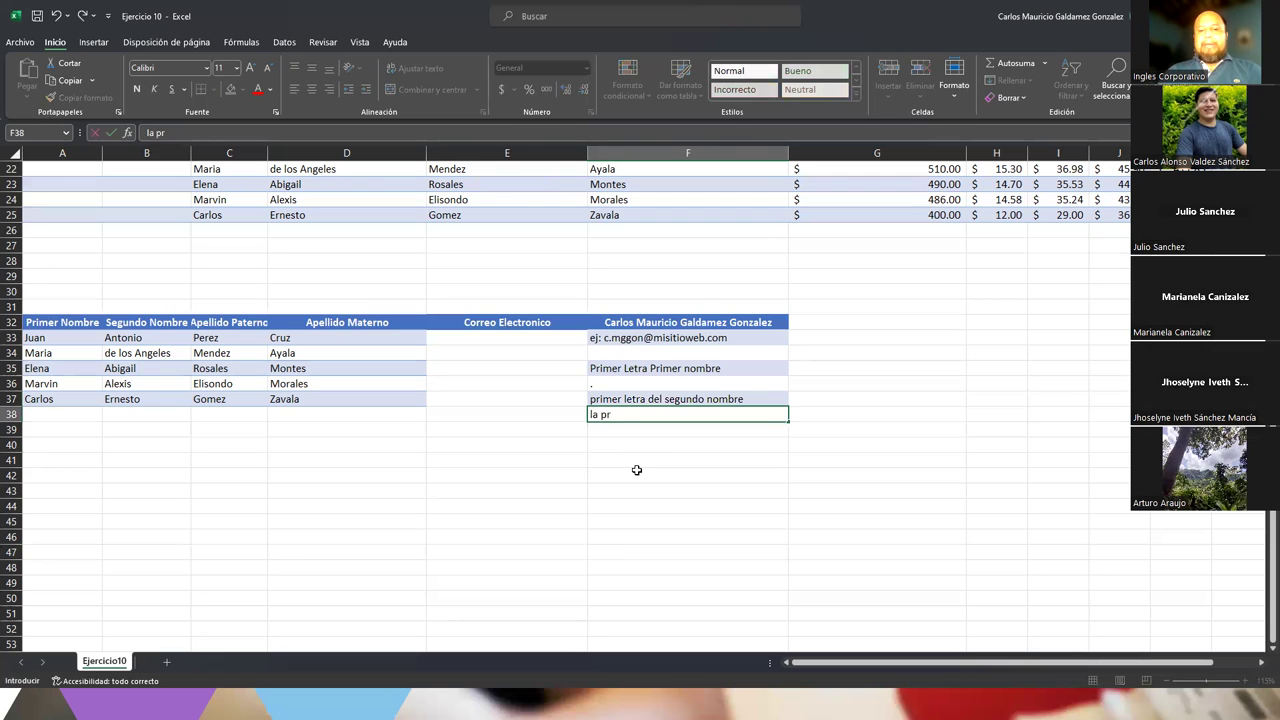
text(imera letra del )
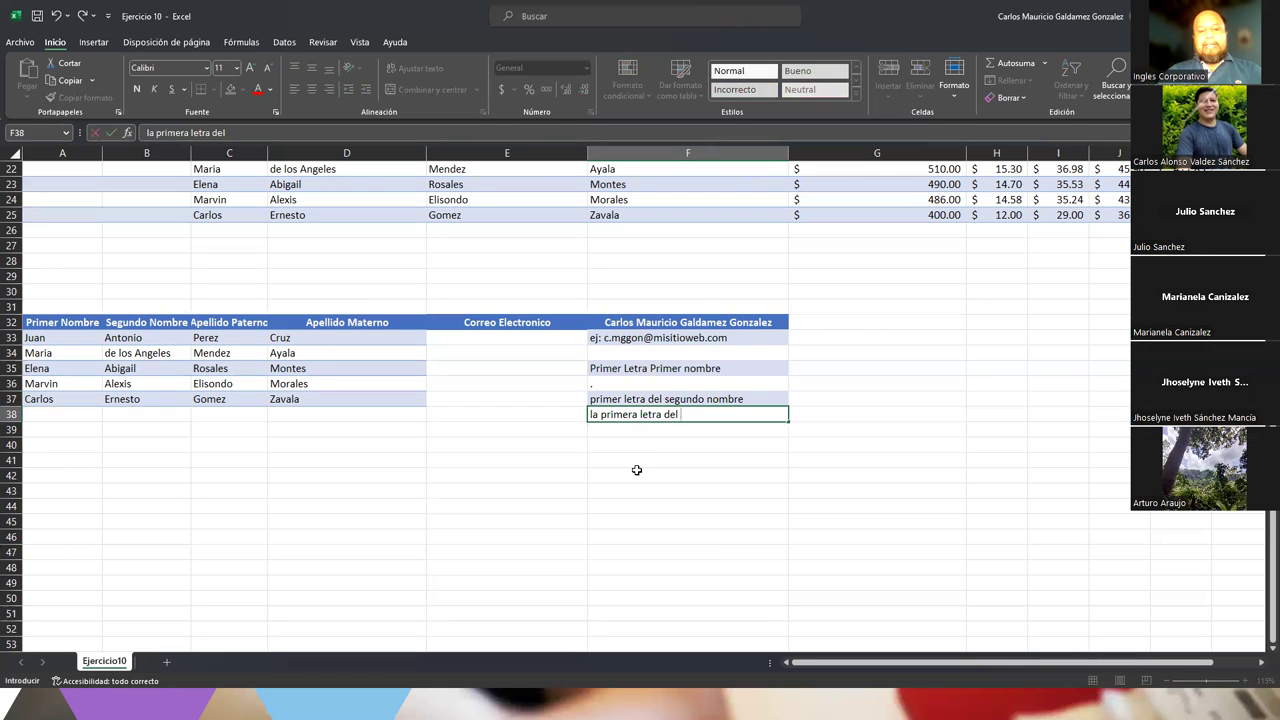
text(primer apellido)
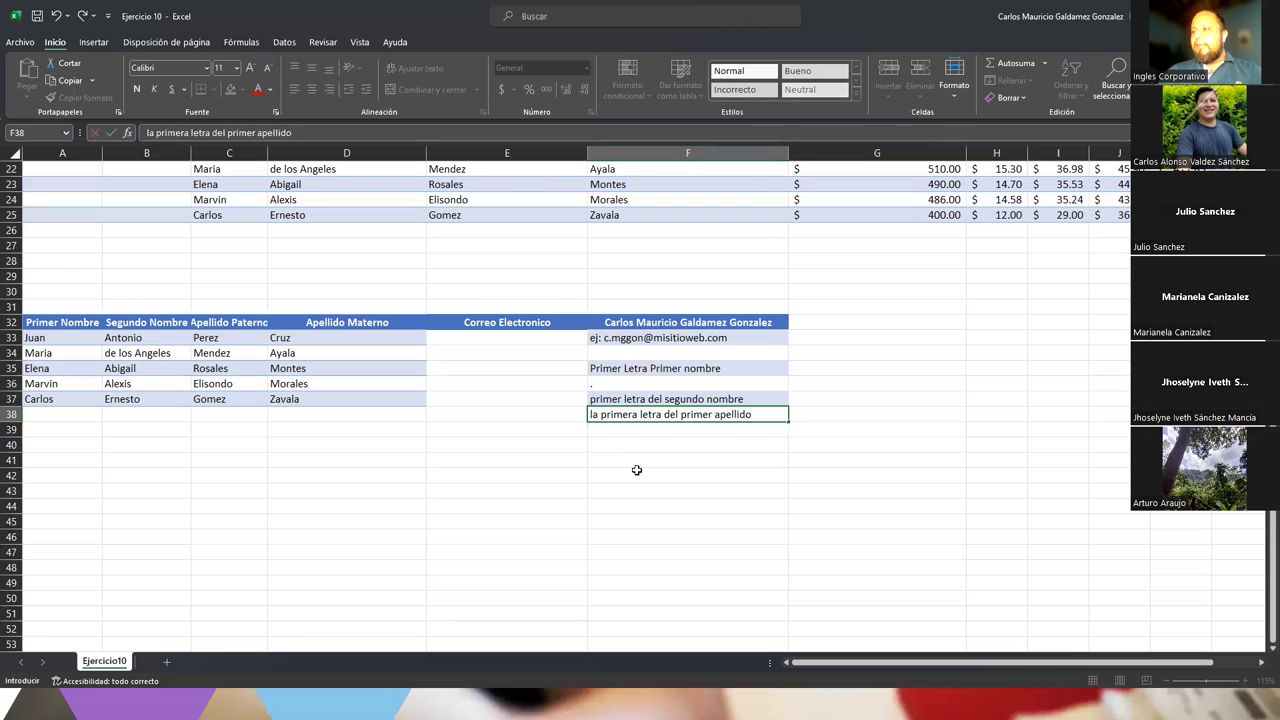
key(Return)
text(la segu)
key(BackSpace)
text(gunda letr)
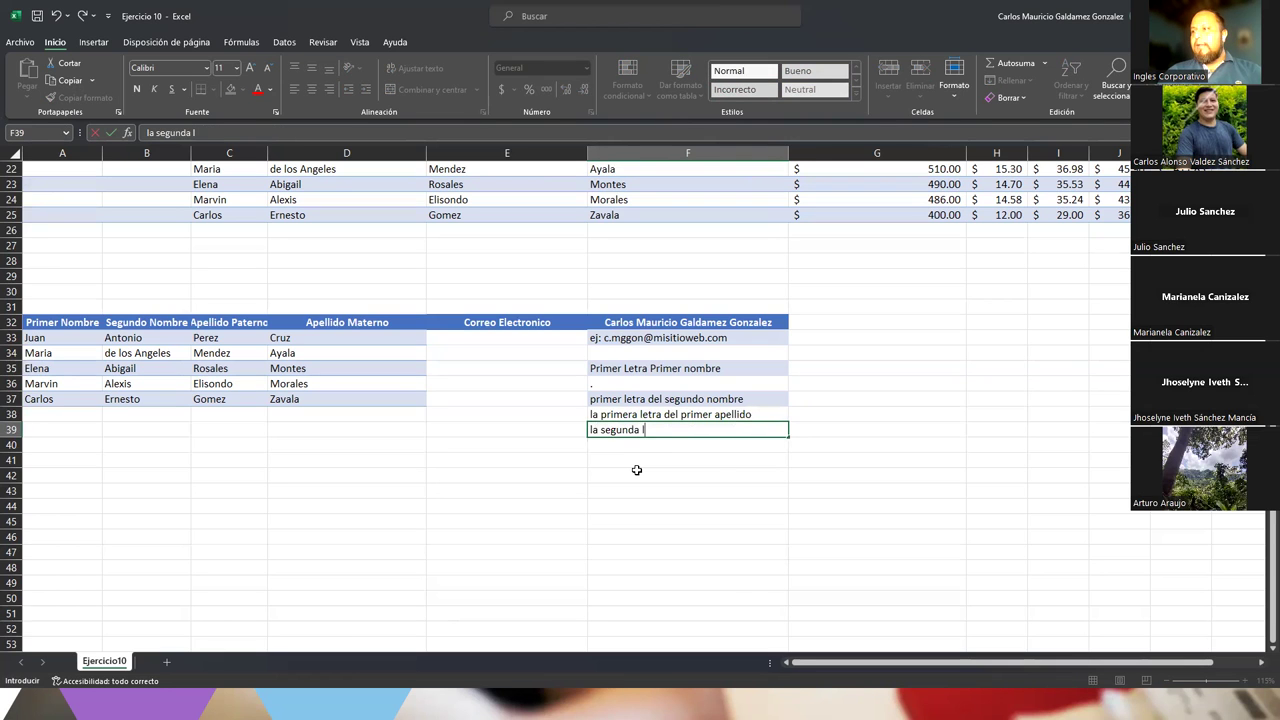
key(BackSpace)
key(BackSpace)
key(BackSpace)
key(BackSpace)
key(BackSpace)
key(BackSpace)
key(BackSpace)
key(BackSpace)
key(BackSpace)
key(BackSpace)
key(BackSpace)
key(BackSpace)
key(BackSpace)
key(BackSpace)
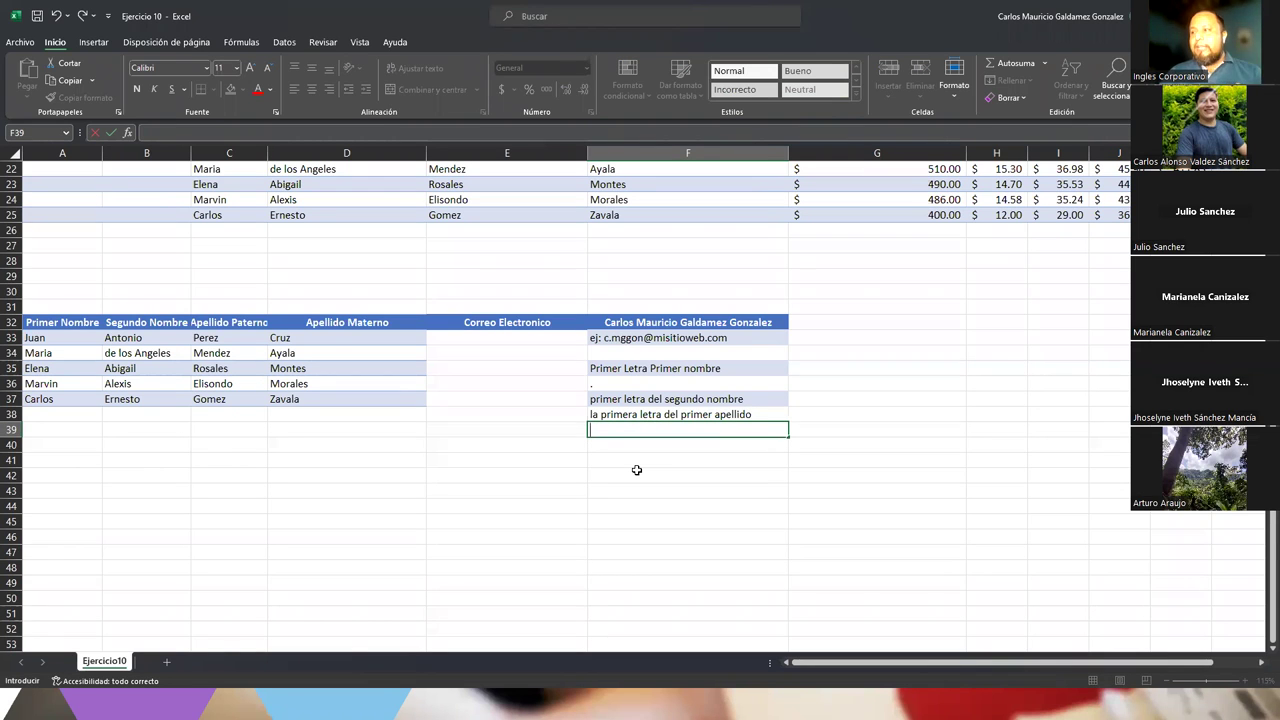
text(y del segundo apellido las primeras 3 letras)
key(Return)
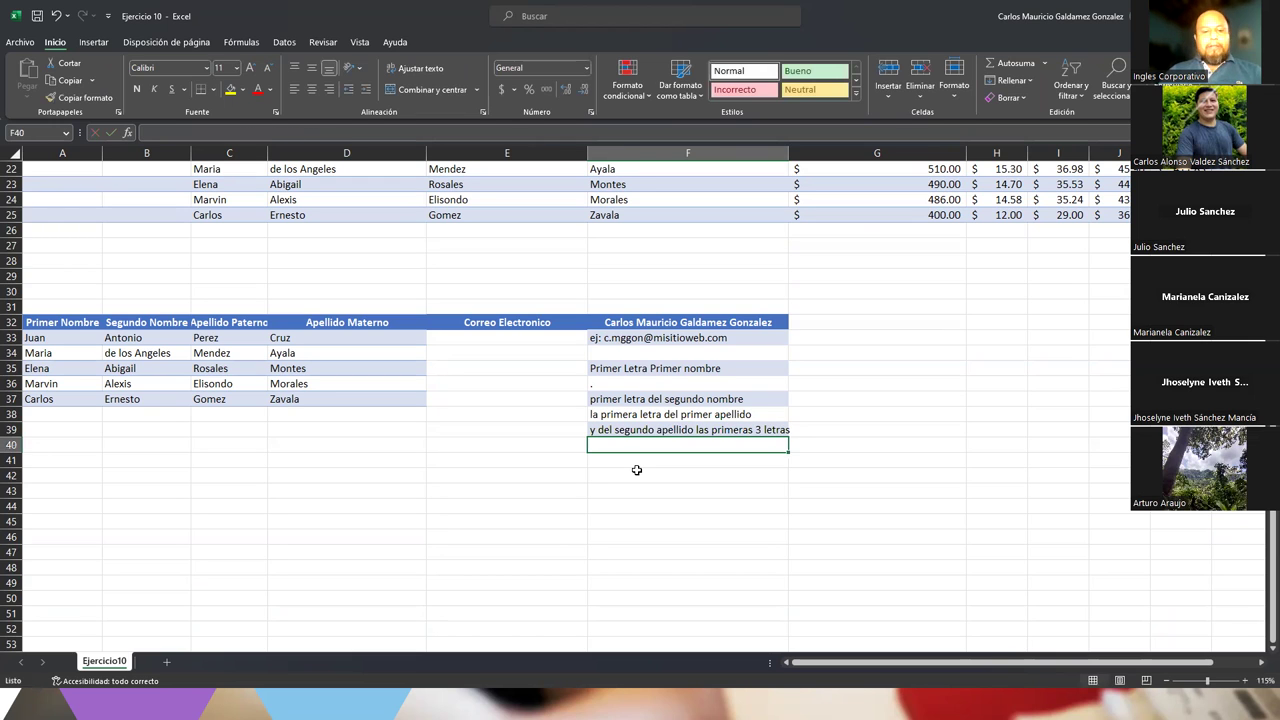
Add the '@' and 'misitioweb.com' notes in F40:F41
text(@)
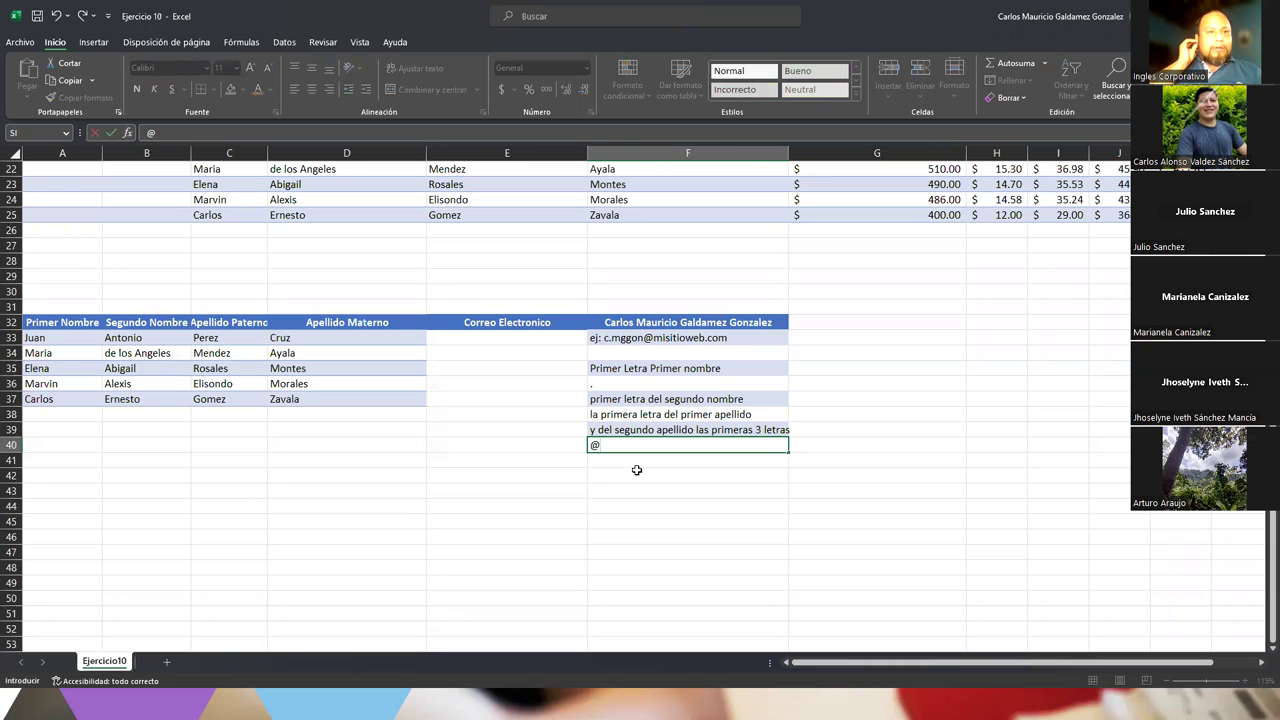
key(Return)
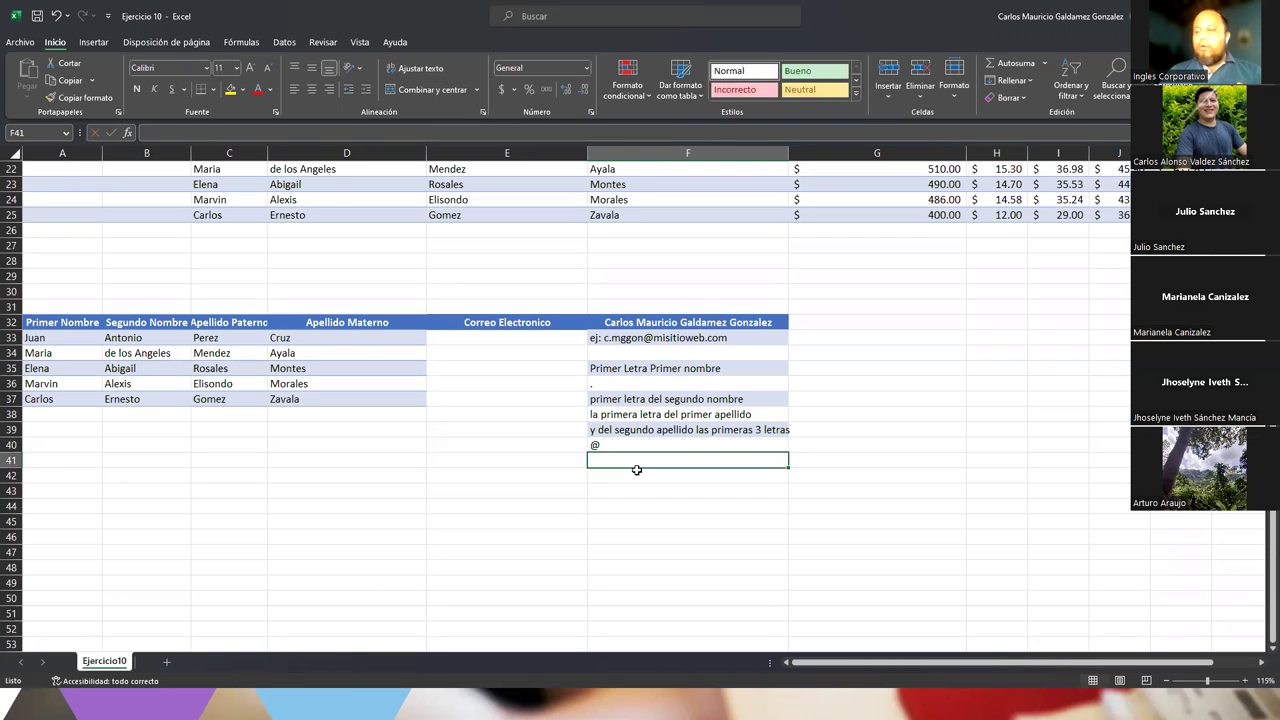
text(mis)
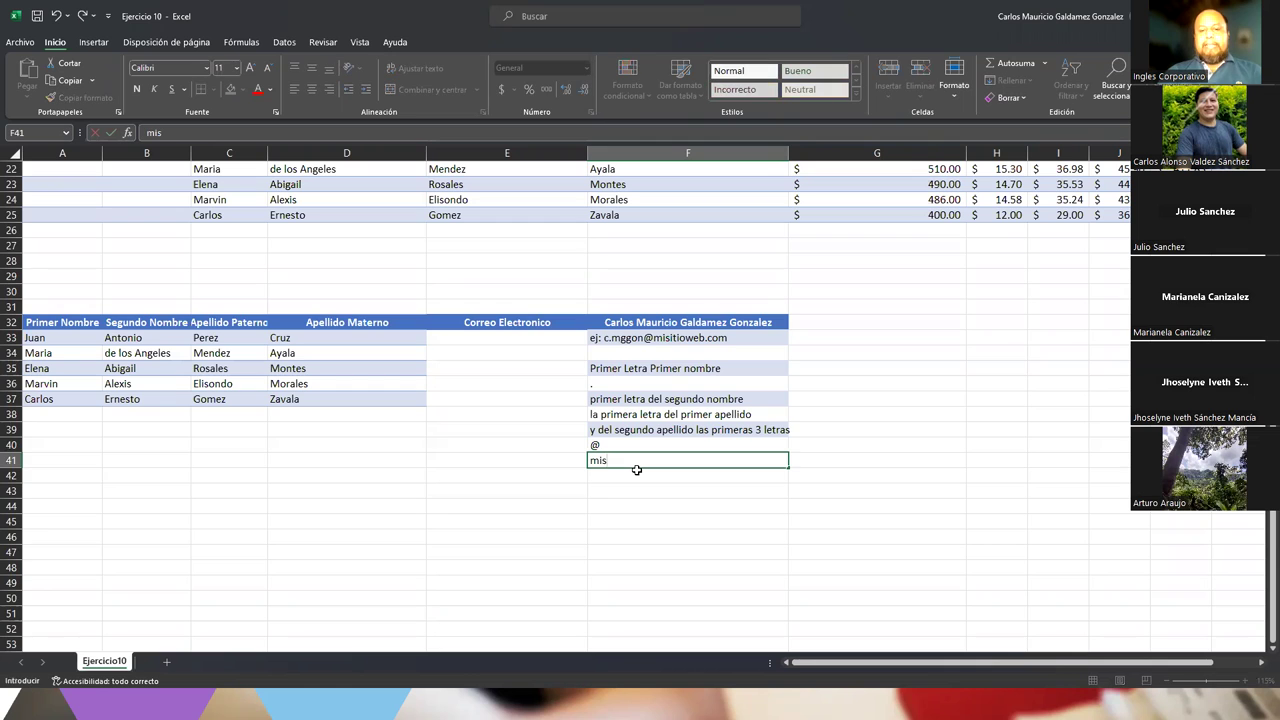
text(itio)
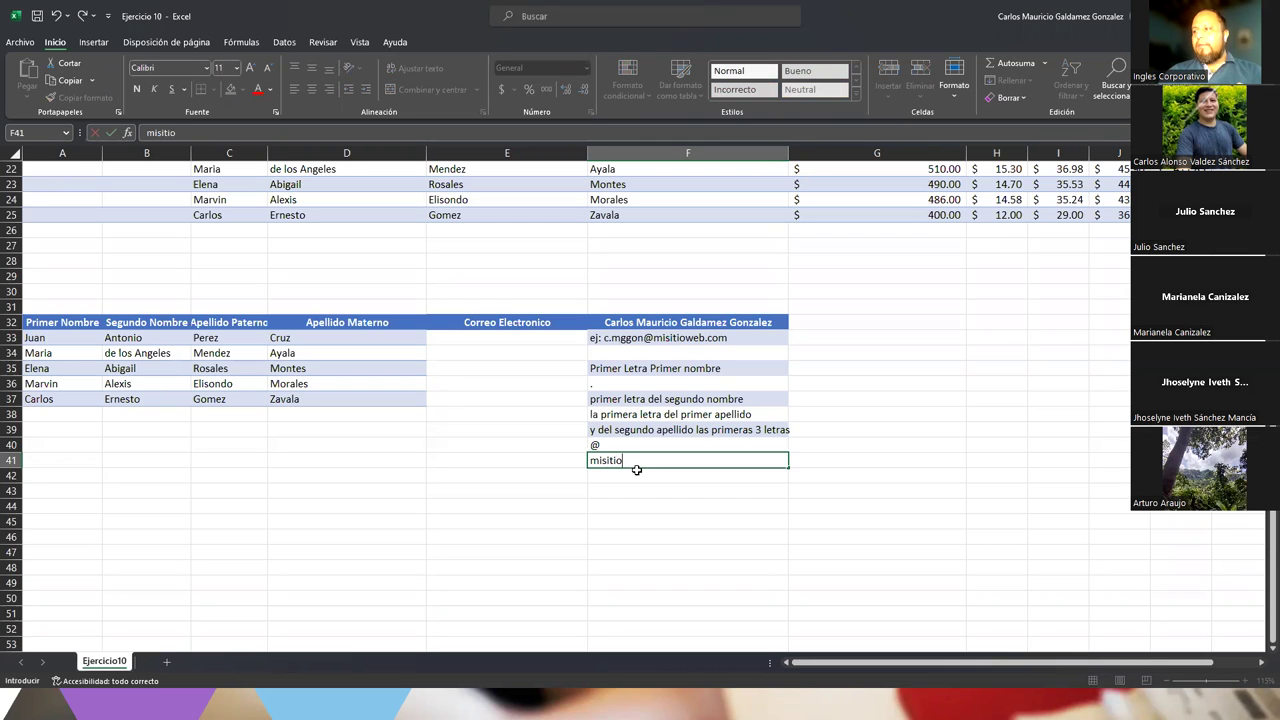
text(web.com)
key(Return)
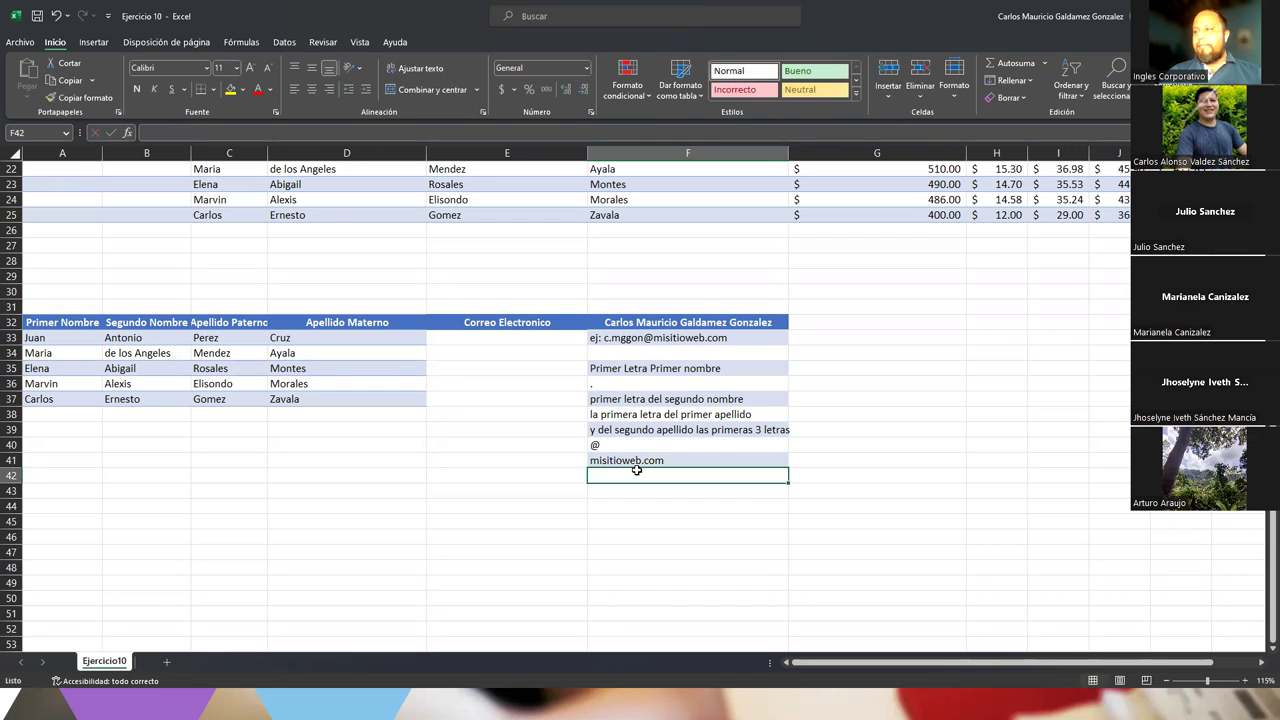
drag(632, 368, 642, 461)
click(642, 461)
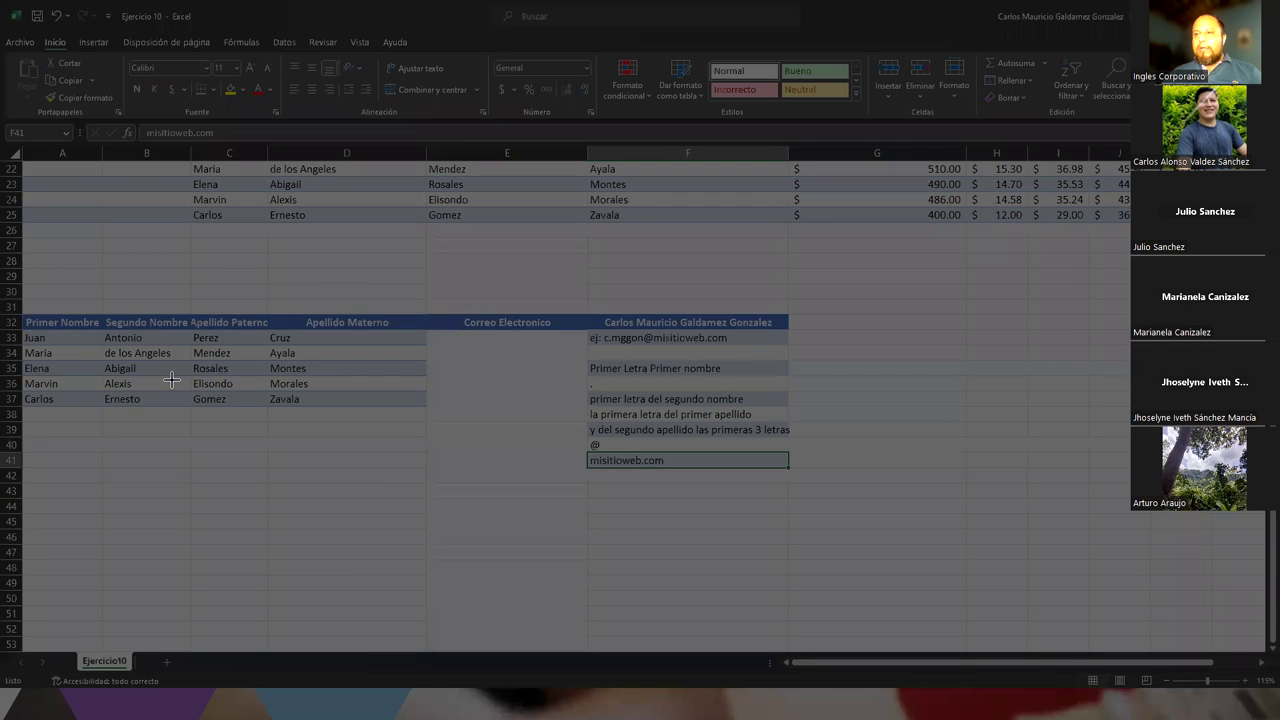
drag(22, 300, 860, 526)
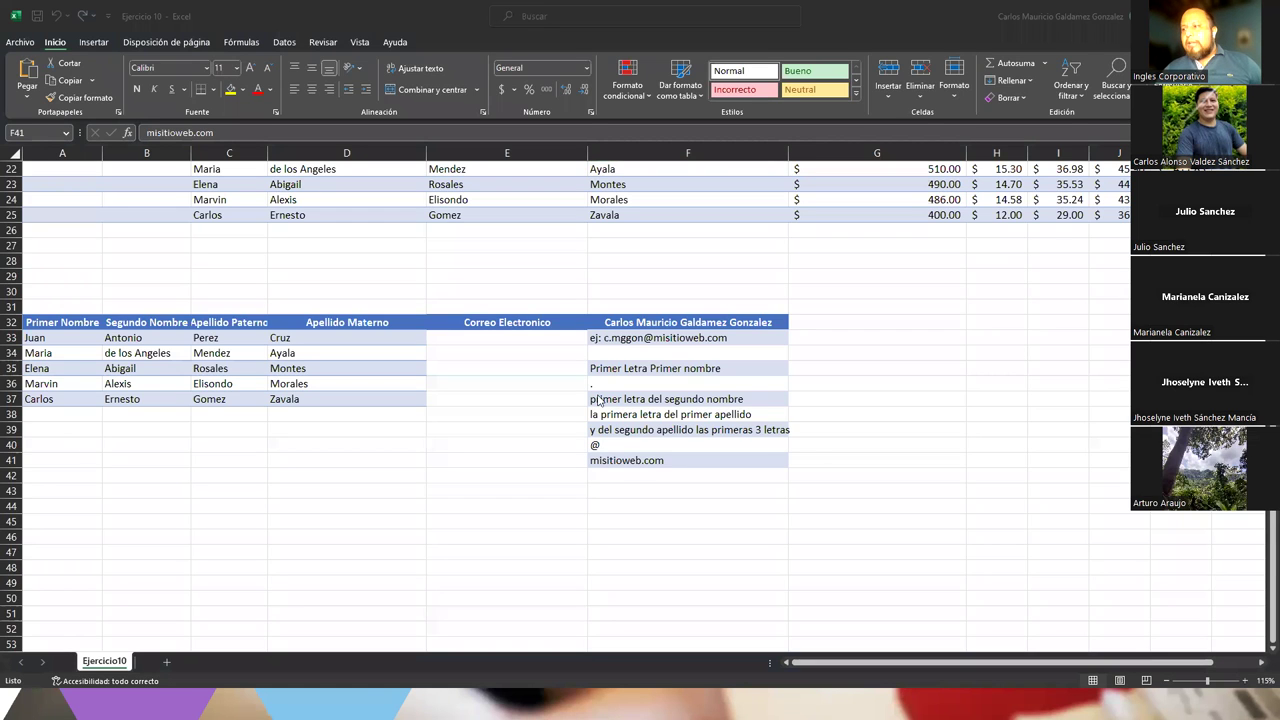
click(618, 368)
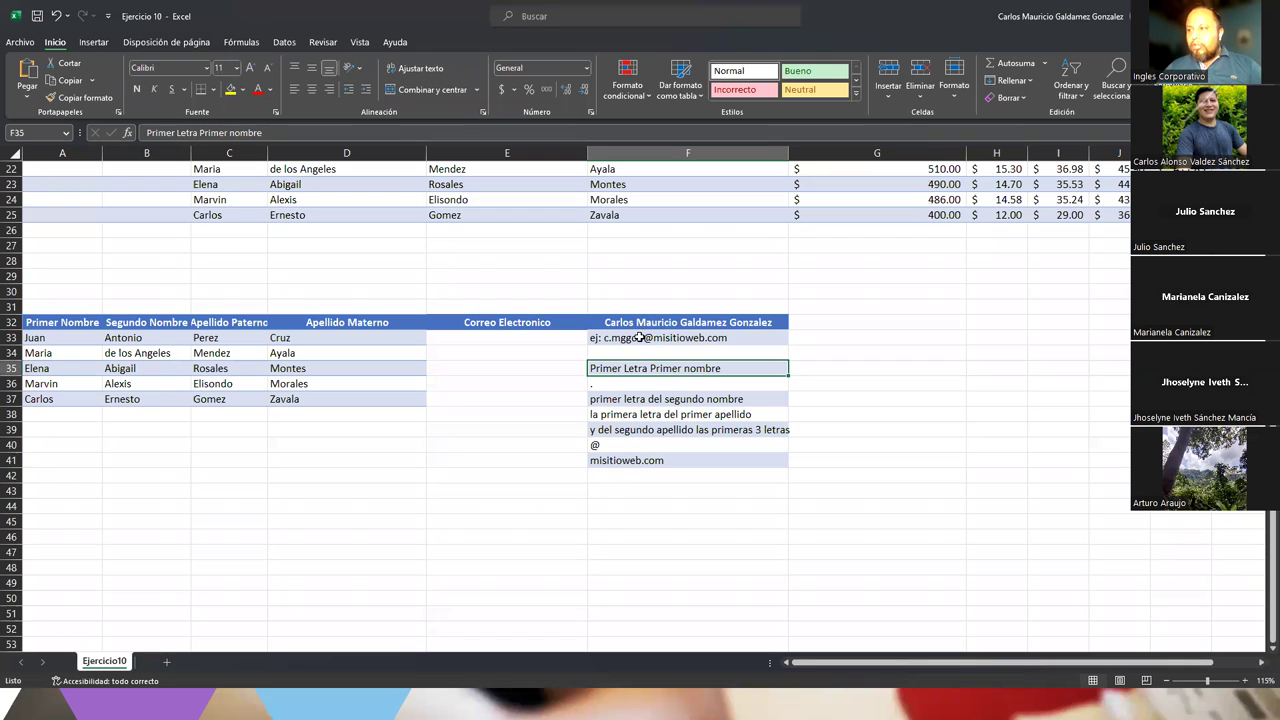
click(641, 334)
drag(512, 342, 484, 400)
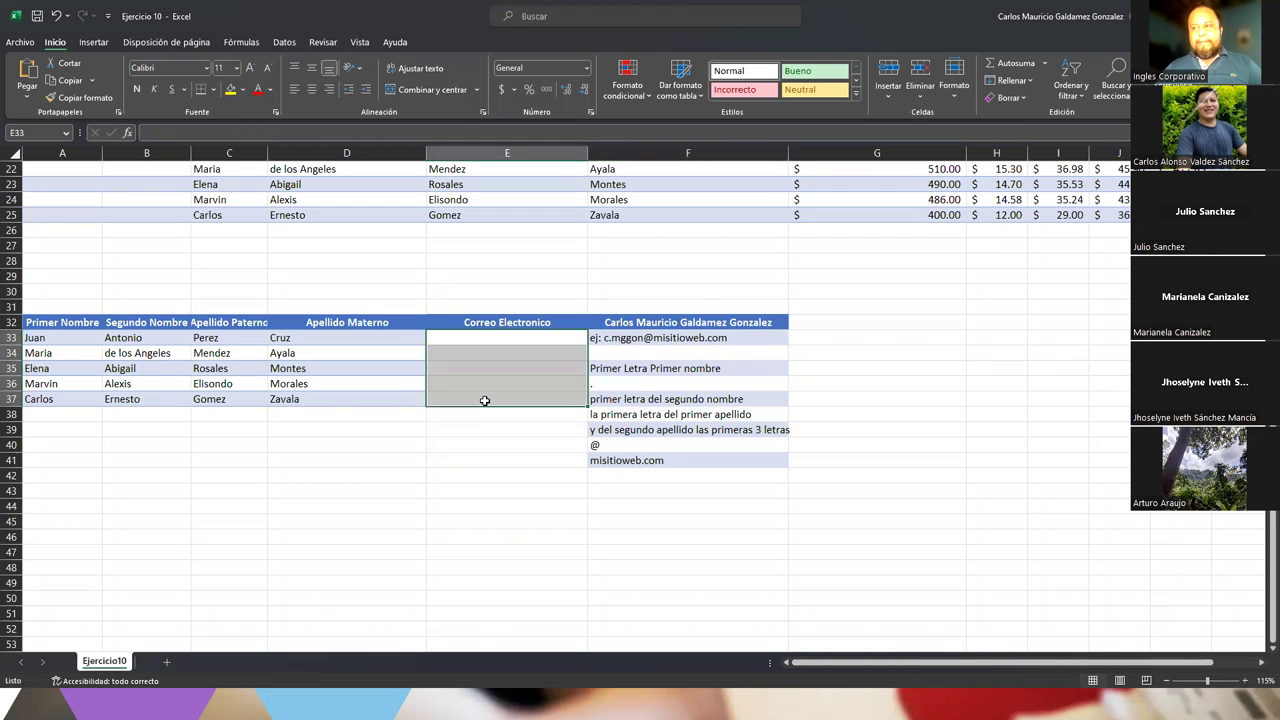
click(690, 340)
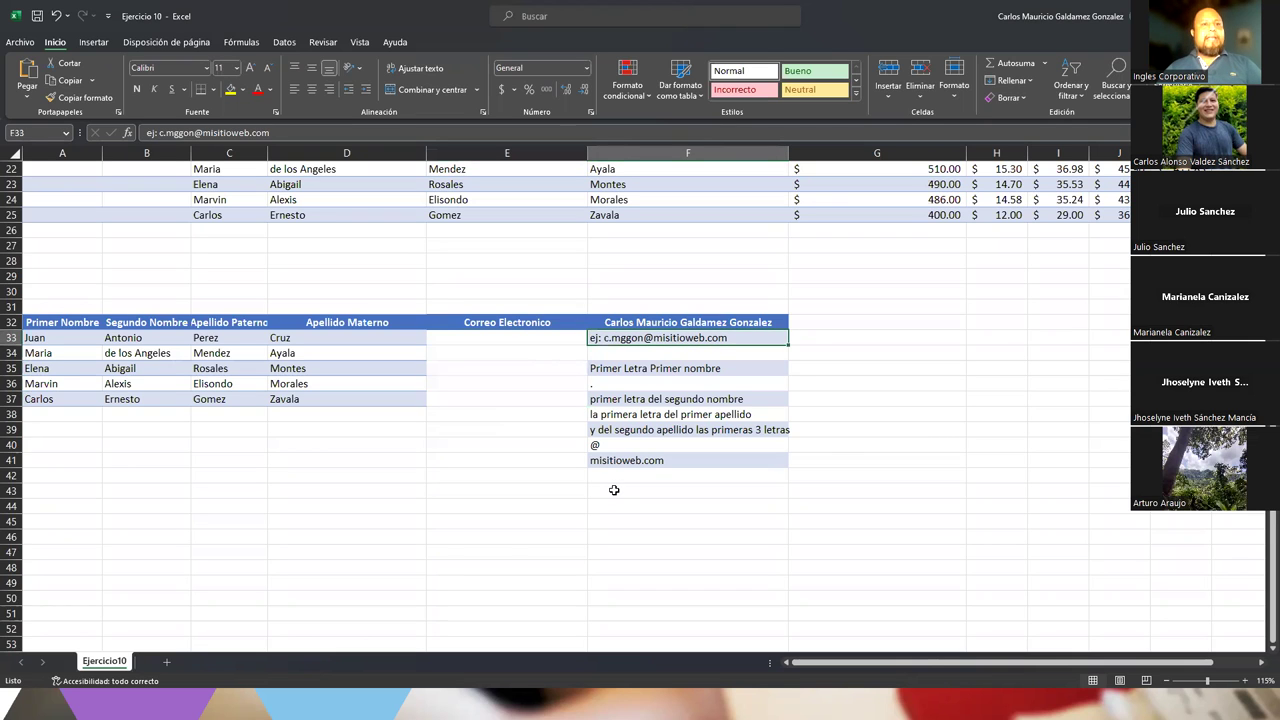
drag(614, 368, 627, 458)
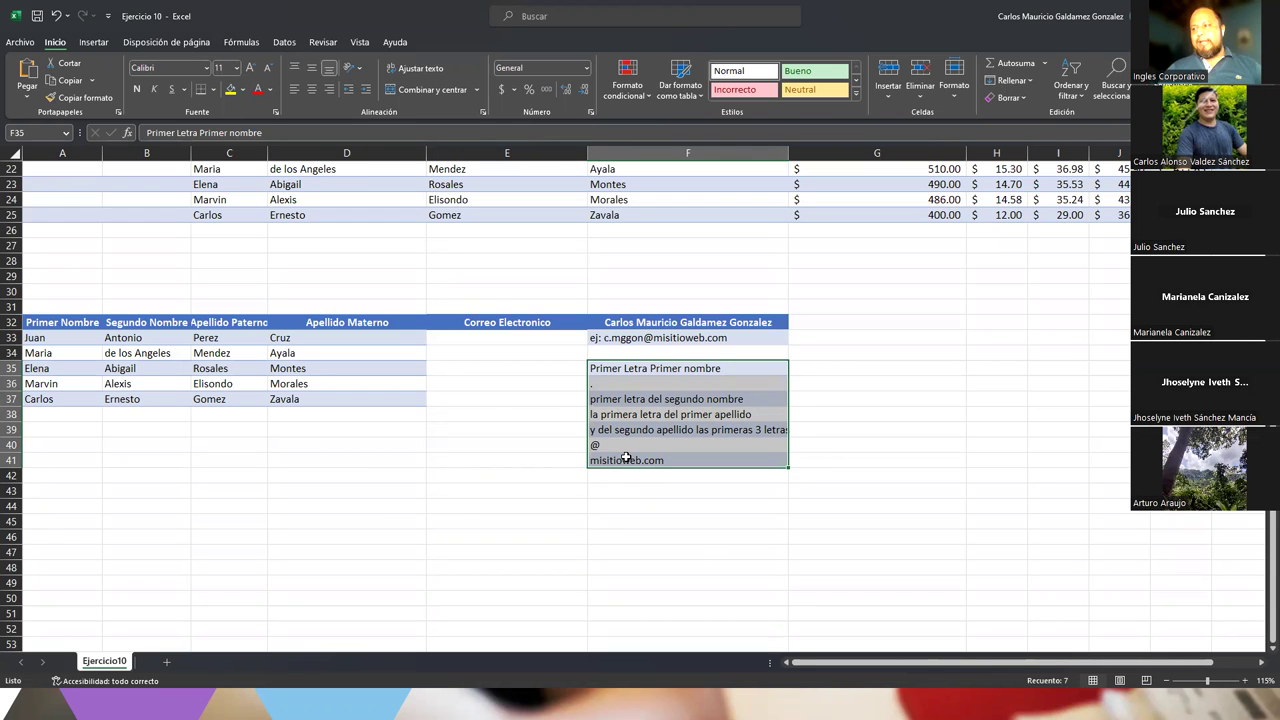
Check the emptied Carnet, Codigo Planta and Correo Electronico cells, then save the workbook
click(627, 458)
scroll(631, 475, up, 7)
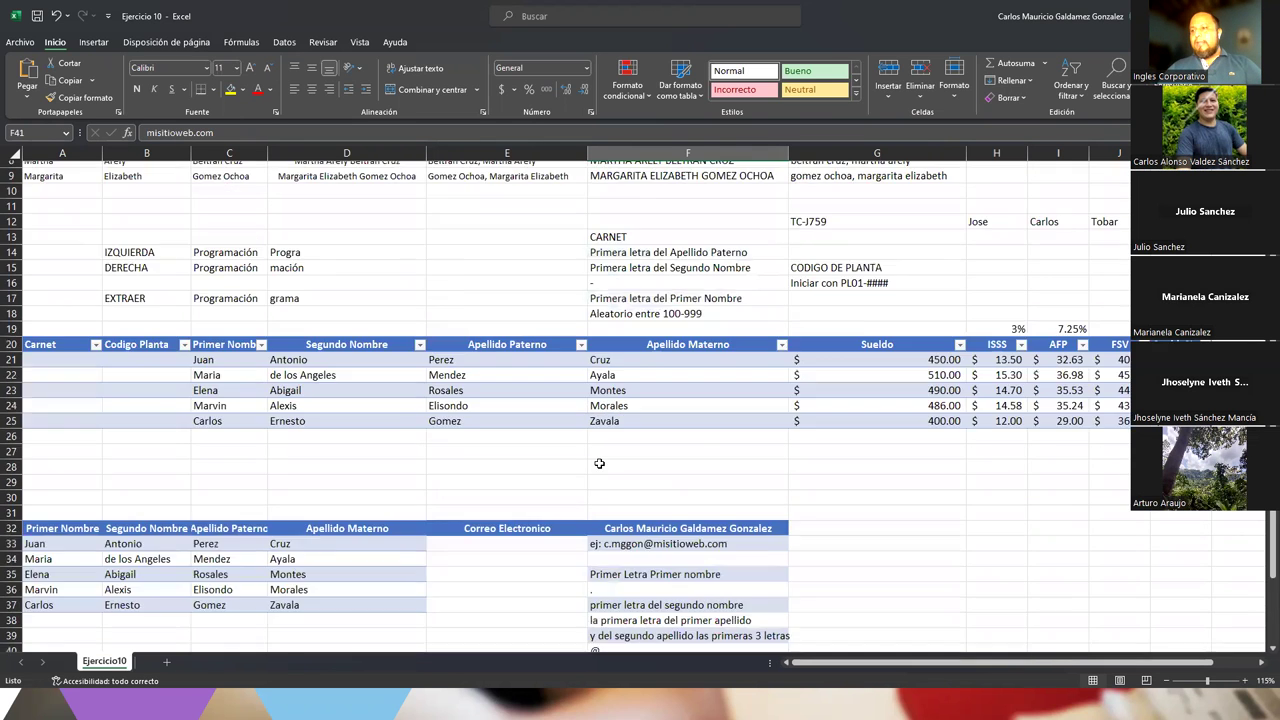
scroll(600, 464, down, 5)
drag(62, 246, 155, 302)
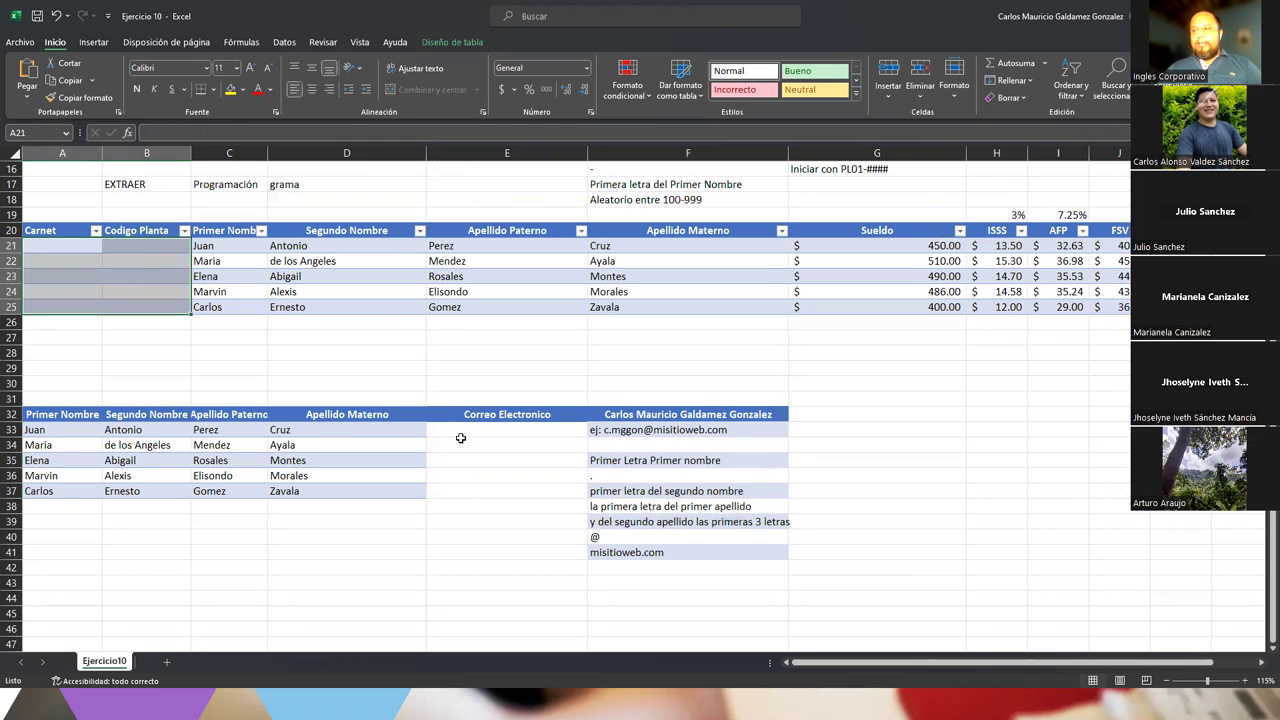
drag(460, 438, 466, 491)
drag(66, 430, 64, 491)
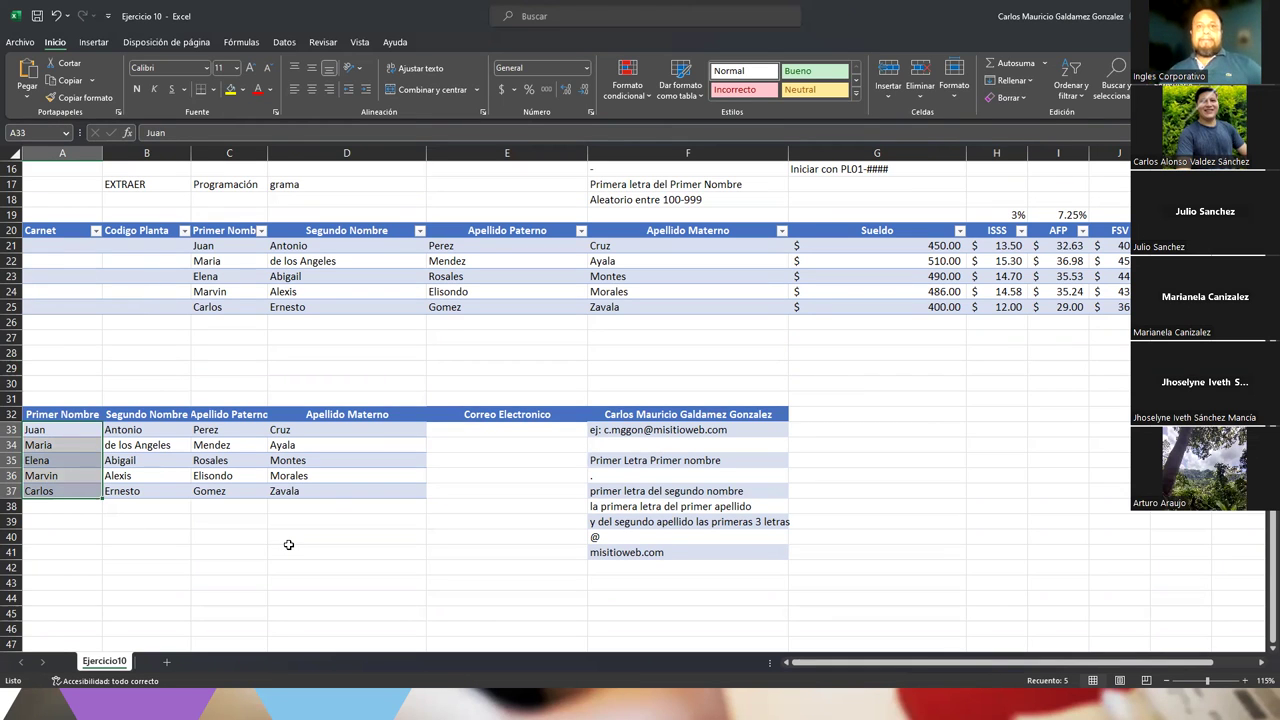
click(40, 16)
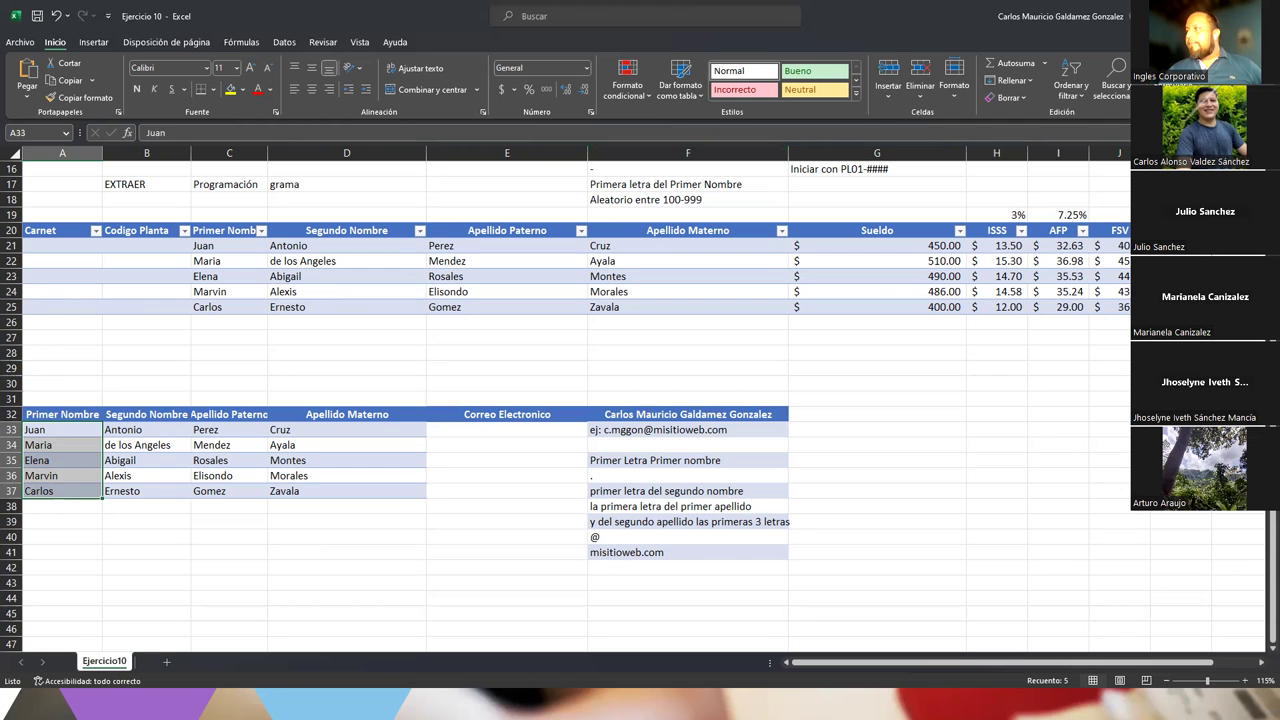